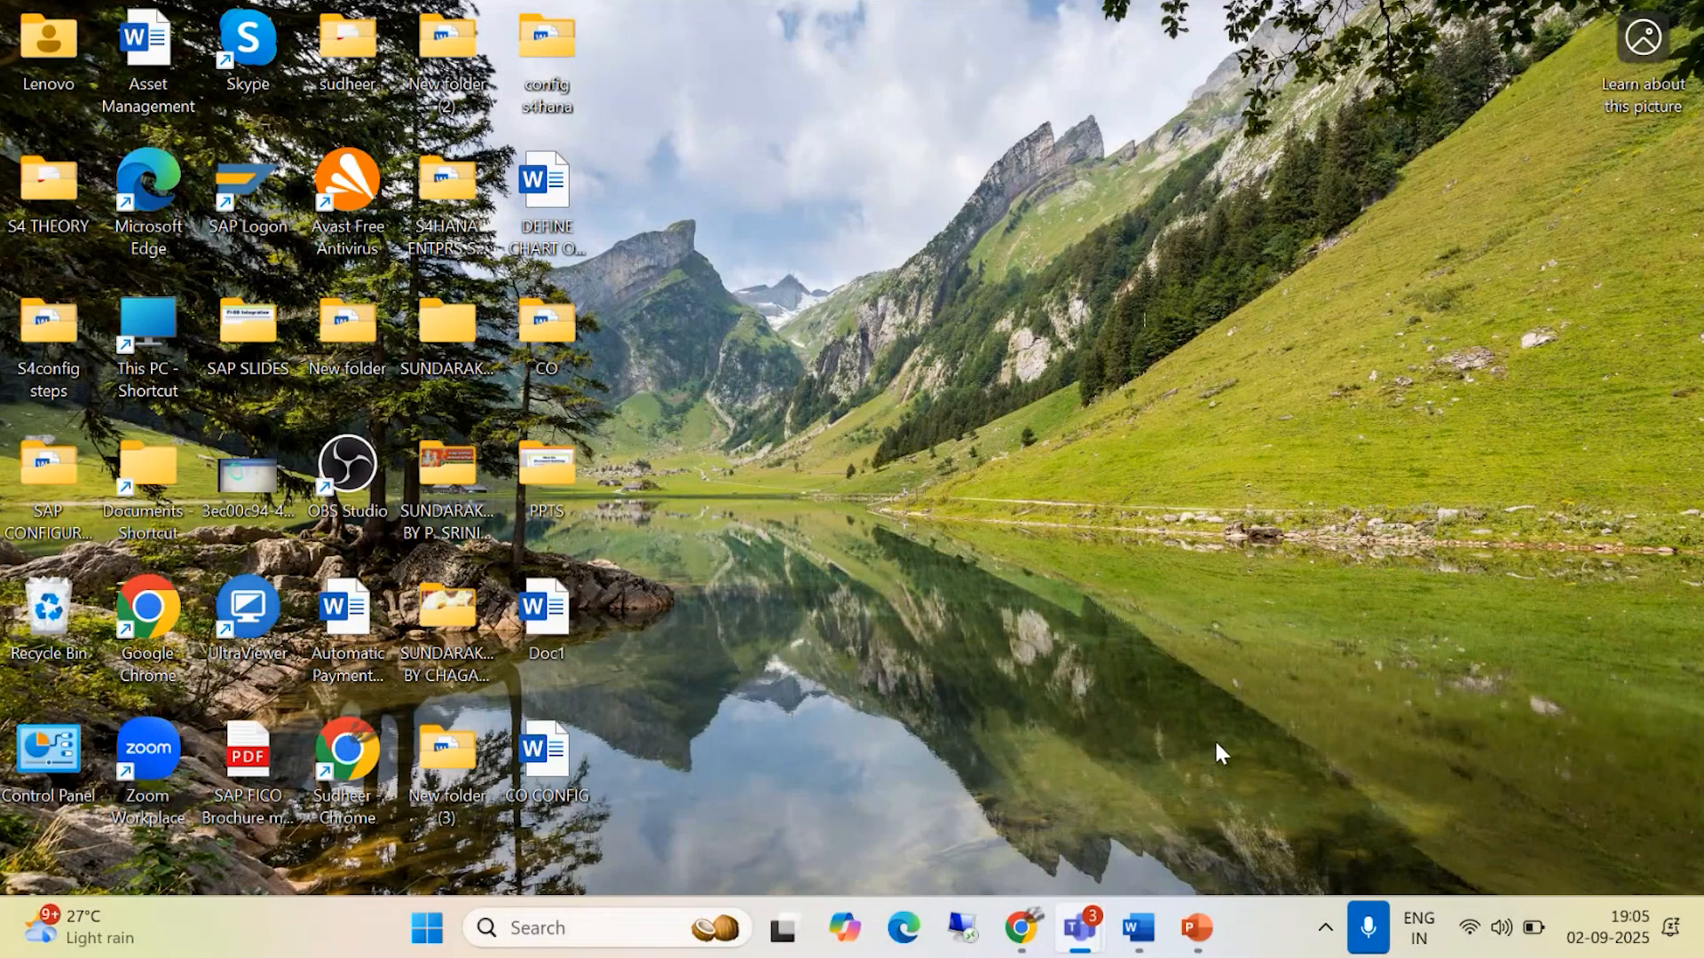
- Open the "1. Enterprise Structure" Word document and review the Define company and Define Company Code instructions, including their transaction codes and IMG paths
mouse_move(1142, 936)
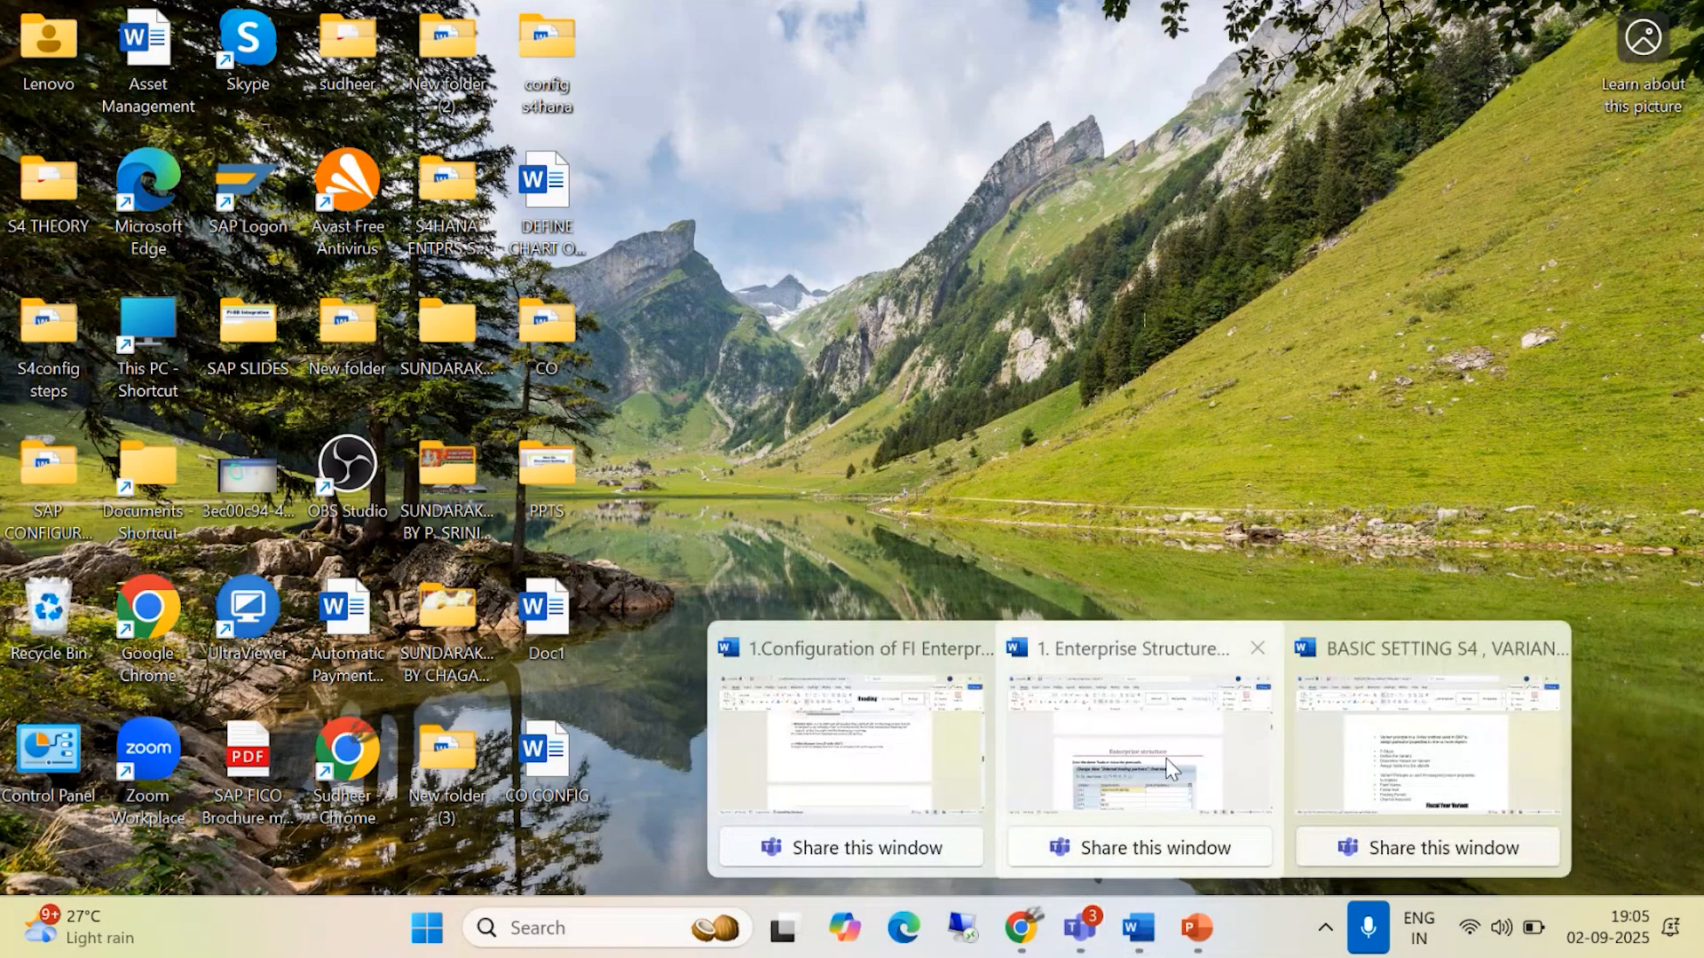
click(1139, 745)
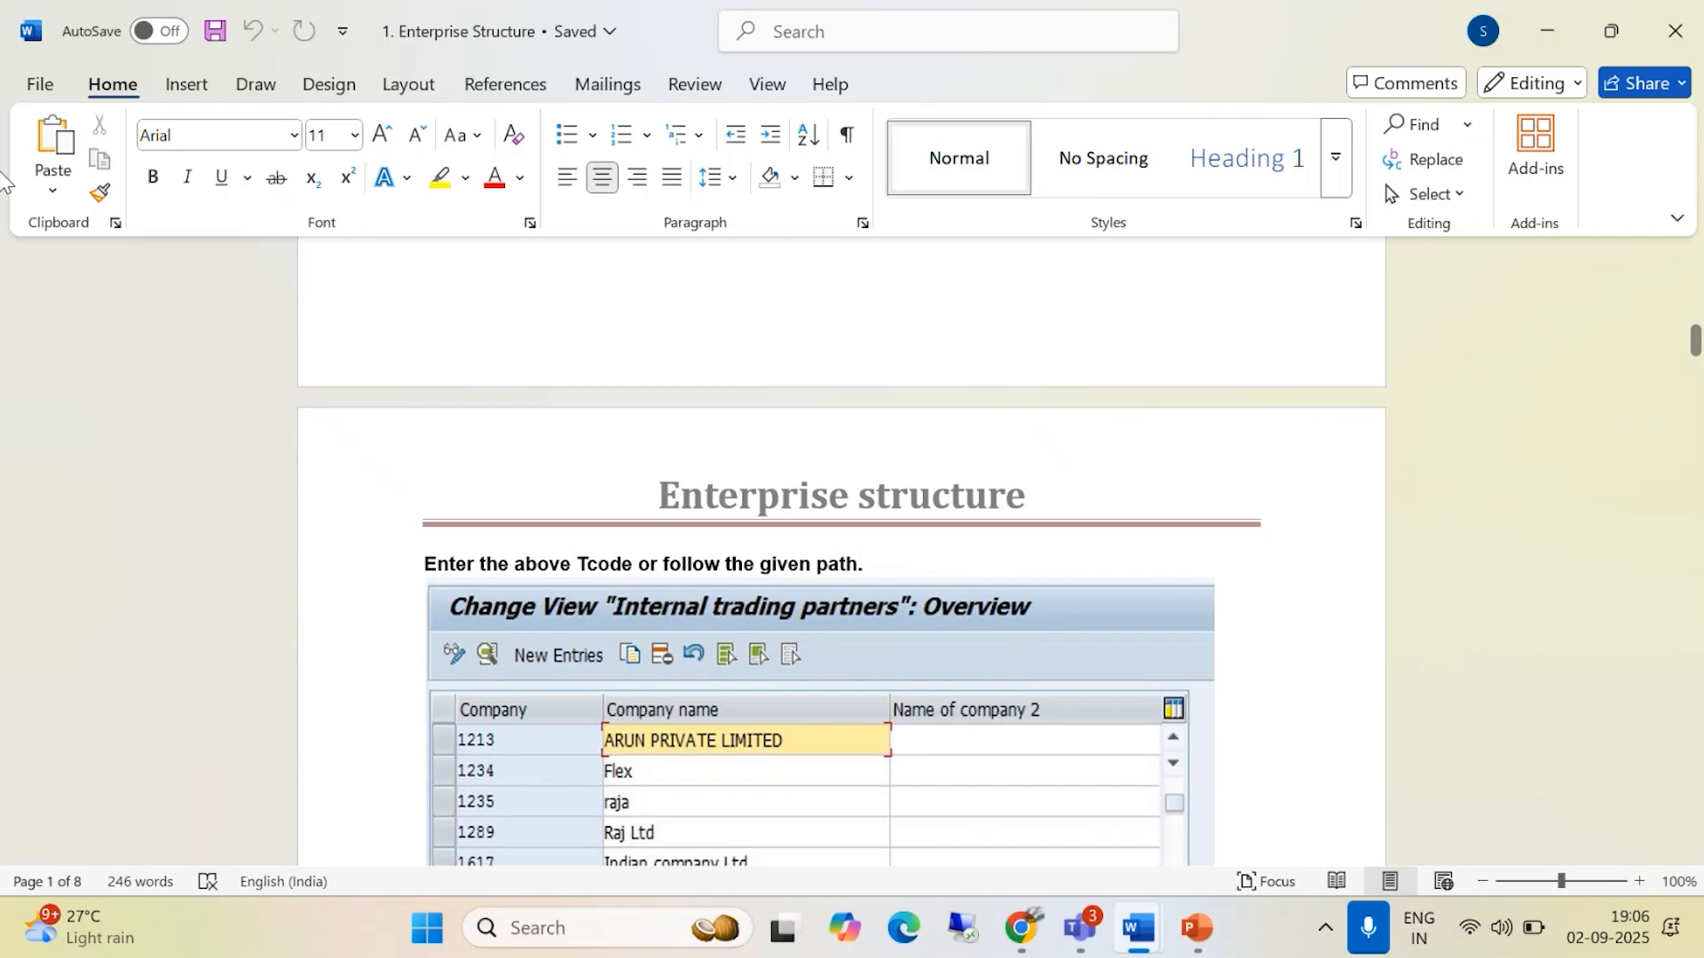
drag(894, 184, 857, 195)
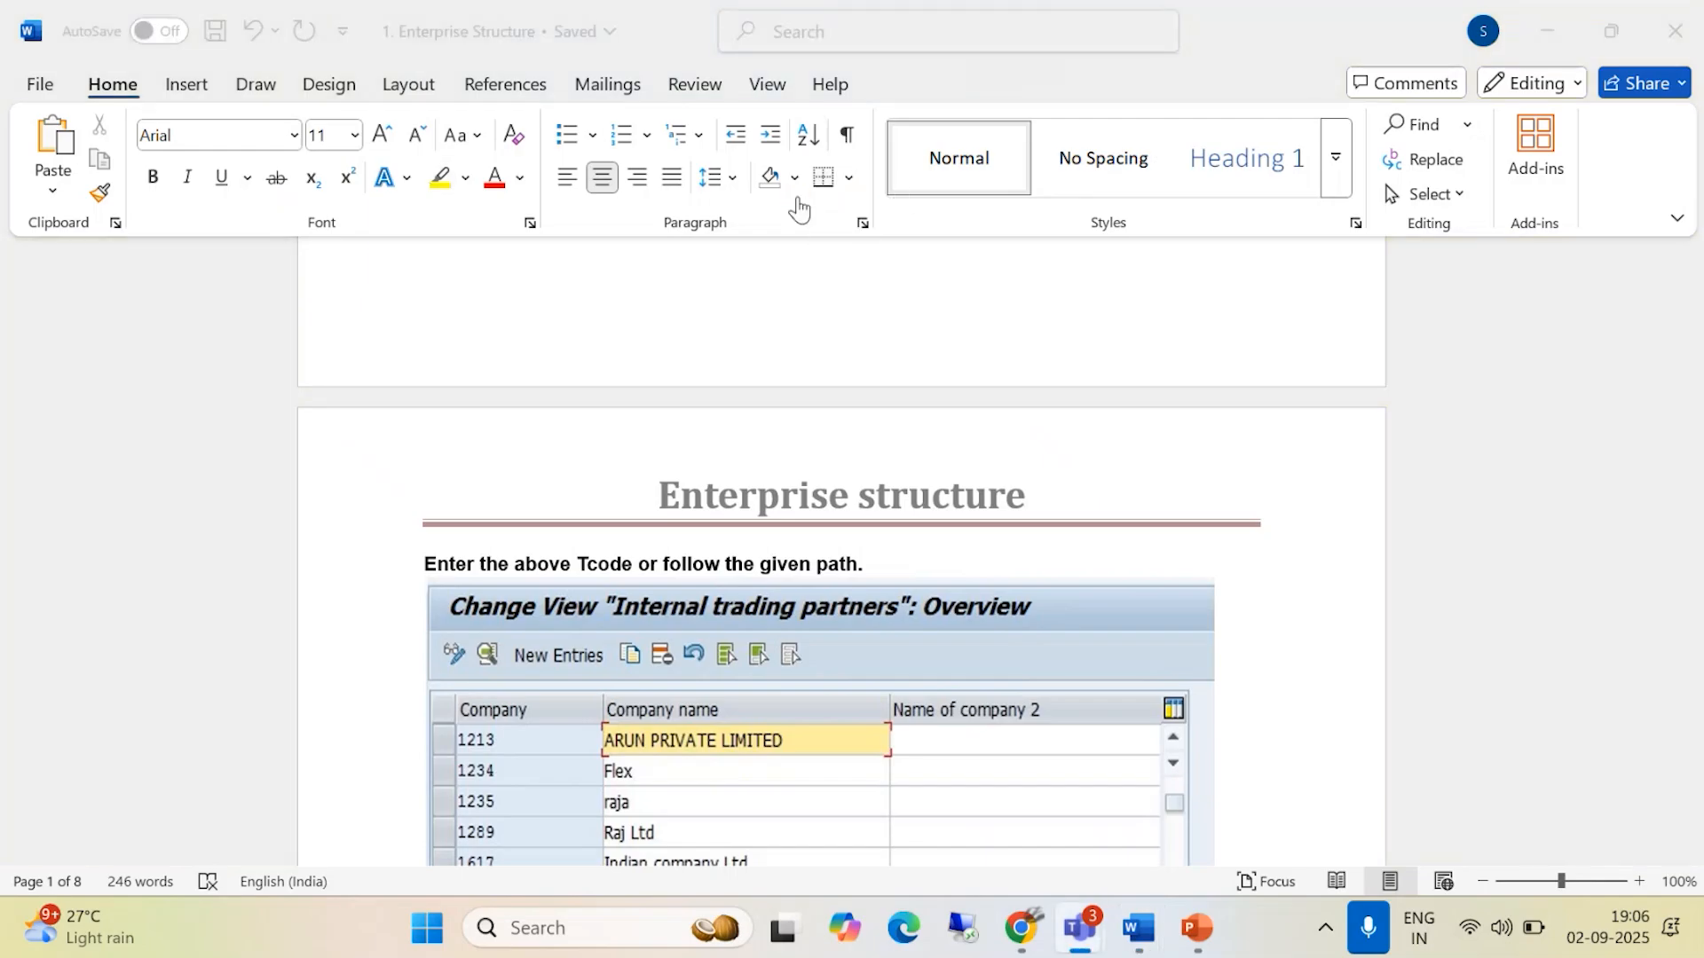
click(800, 209)
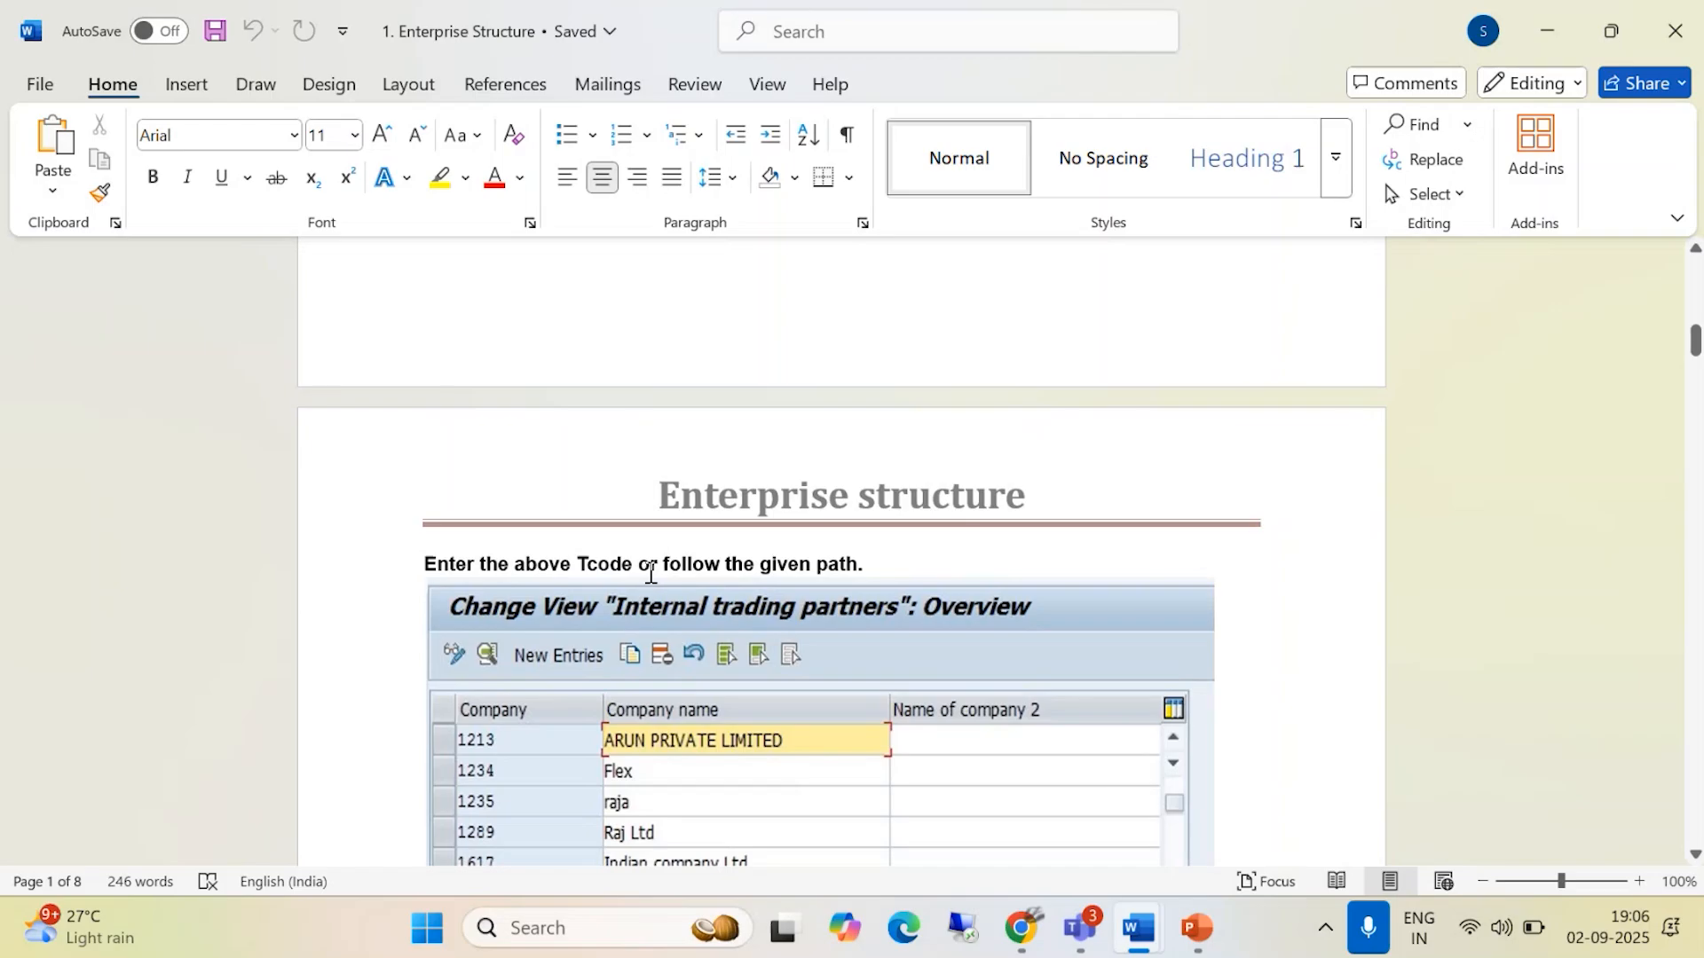
scroll(751, 577, down, 2)
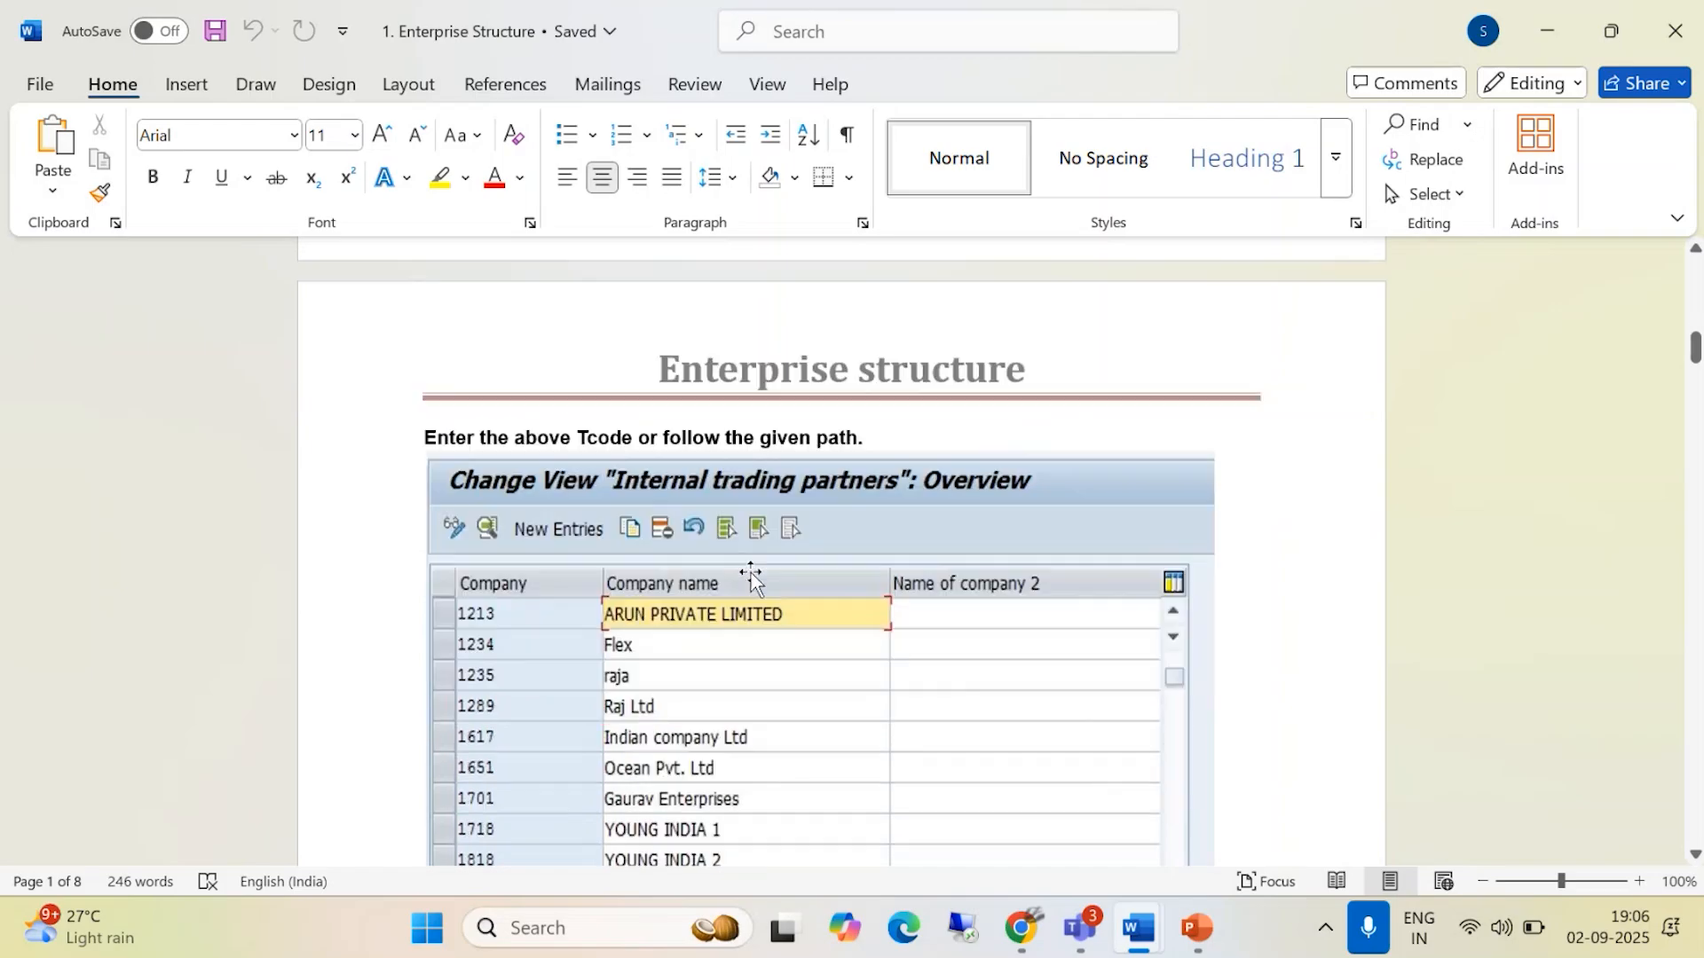
scroll(745, 573, down, 10)
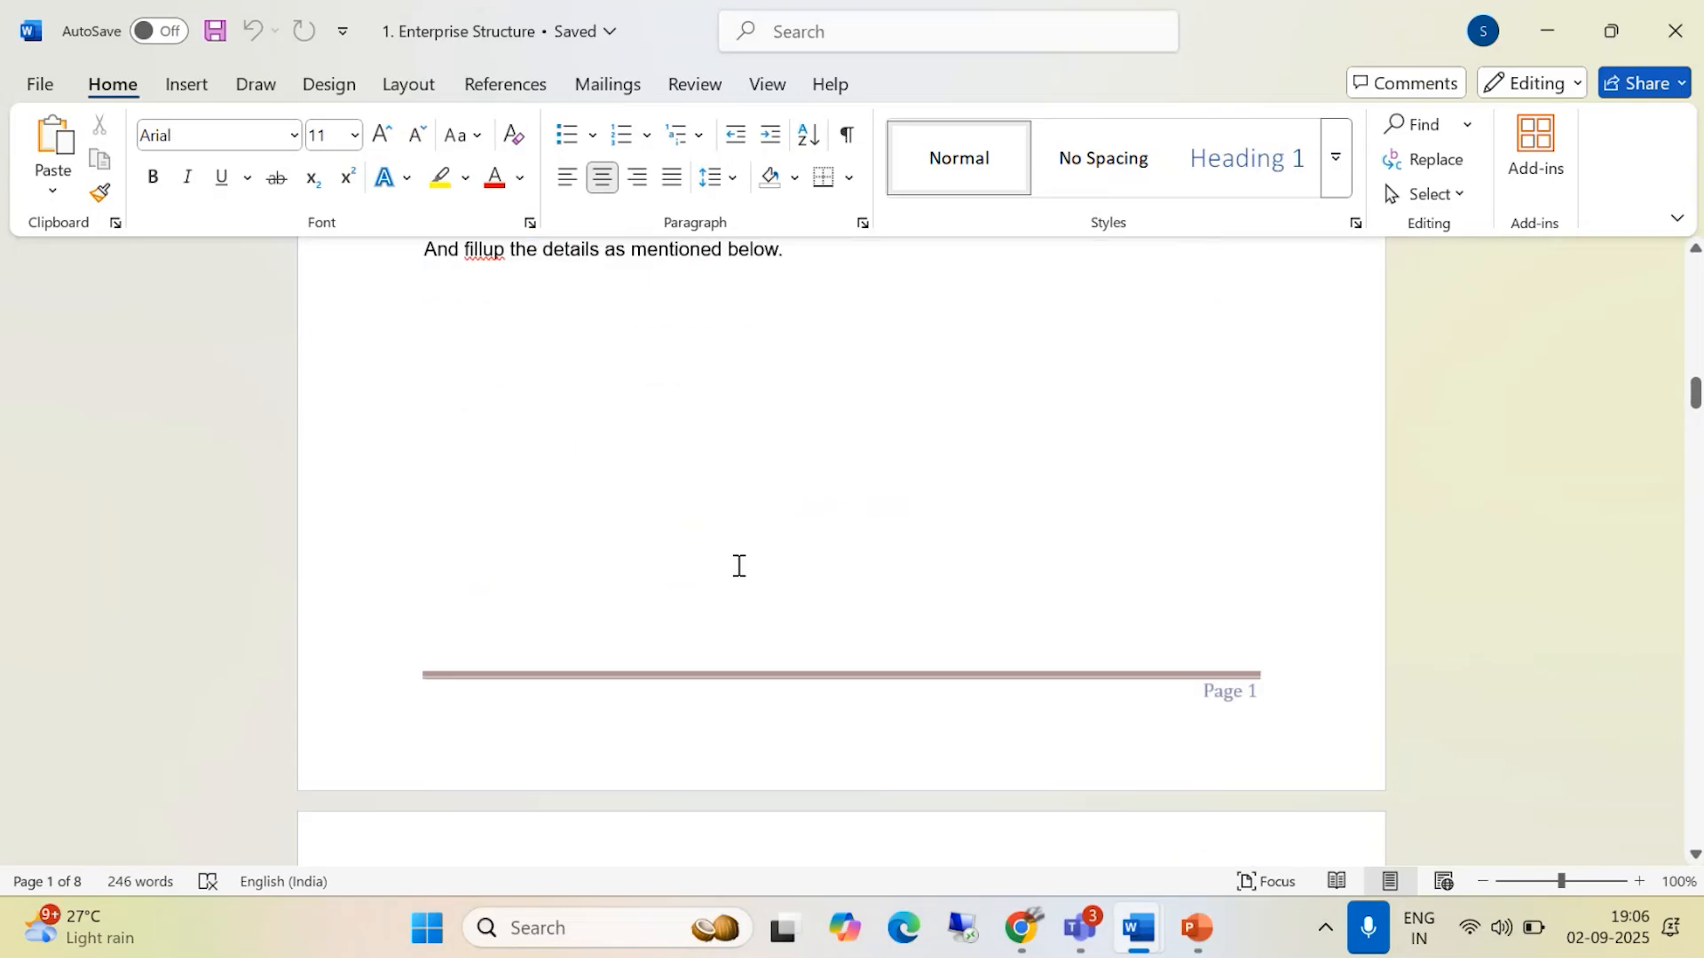
scroll(739, 565, down, 7)
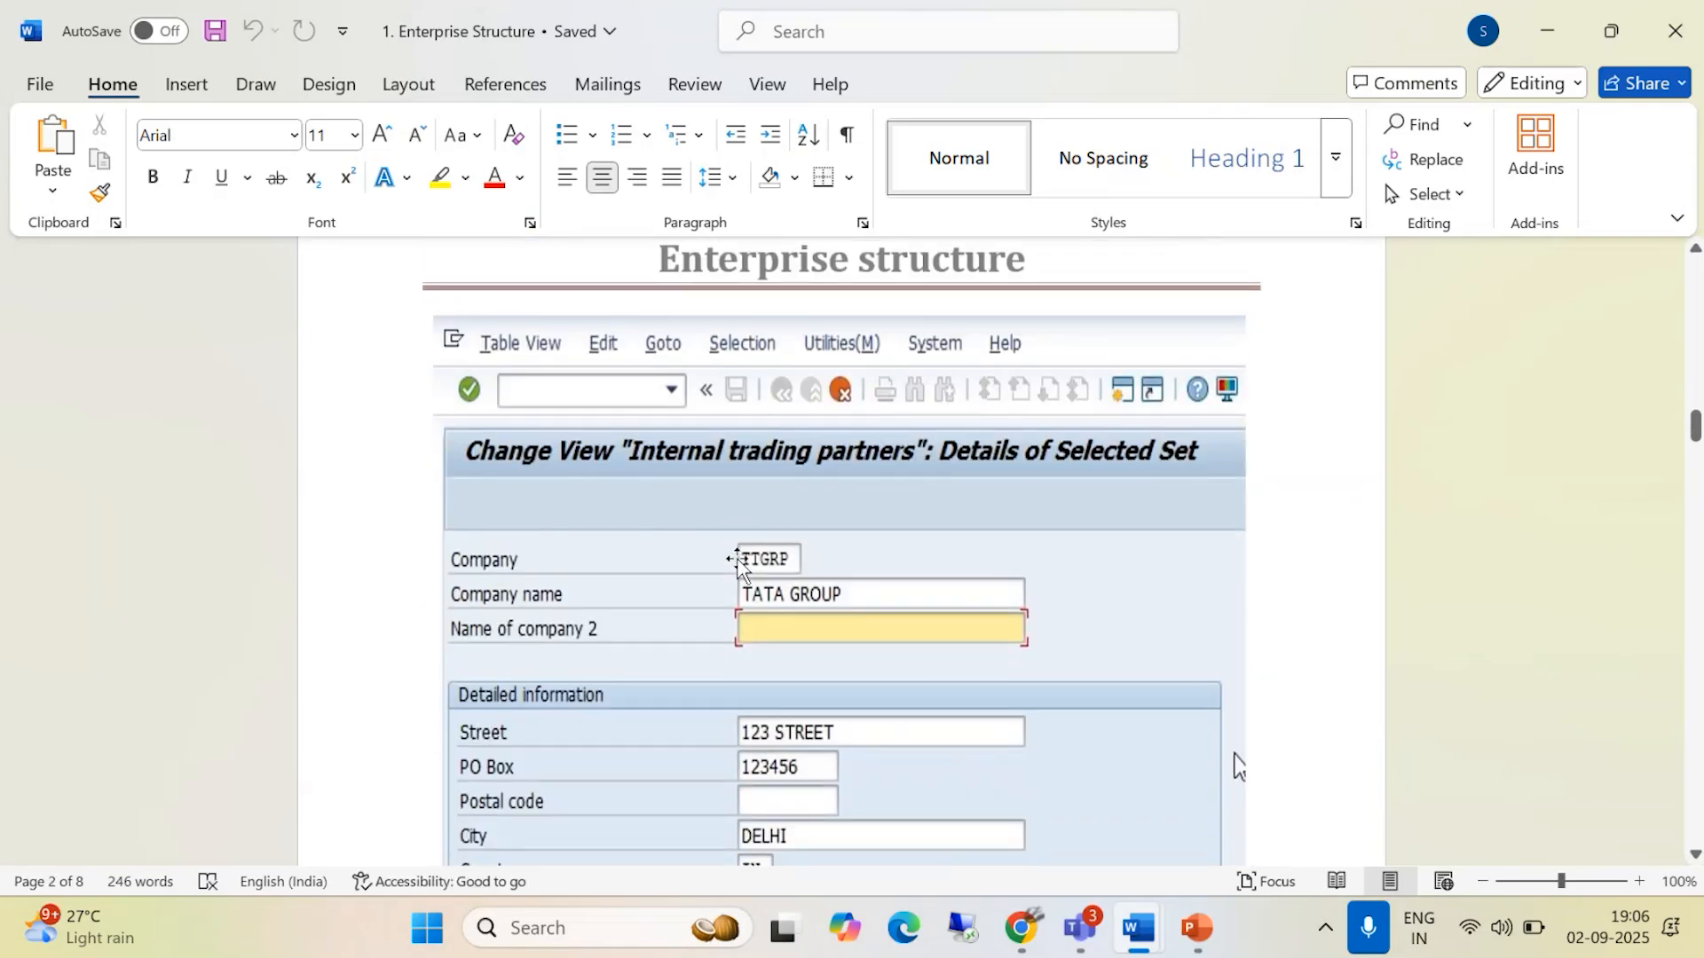
scroll(737, 561, down, 5)
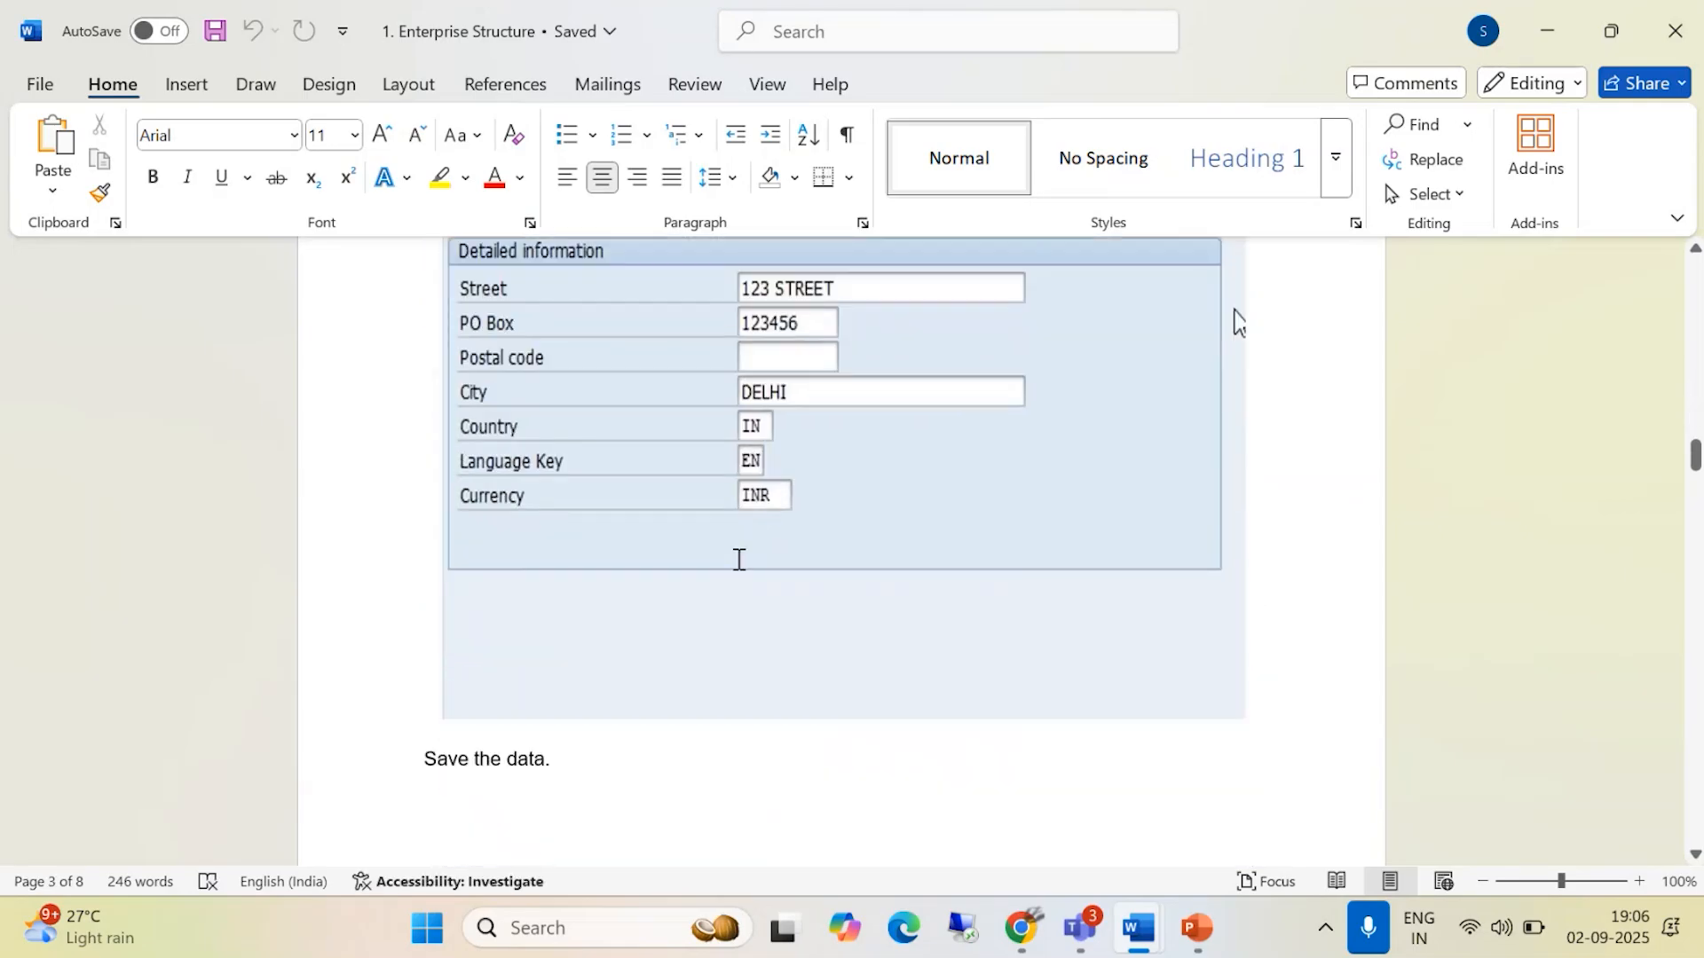
scroll(736, 561, down, 6)
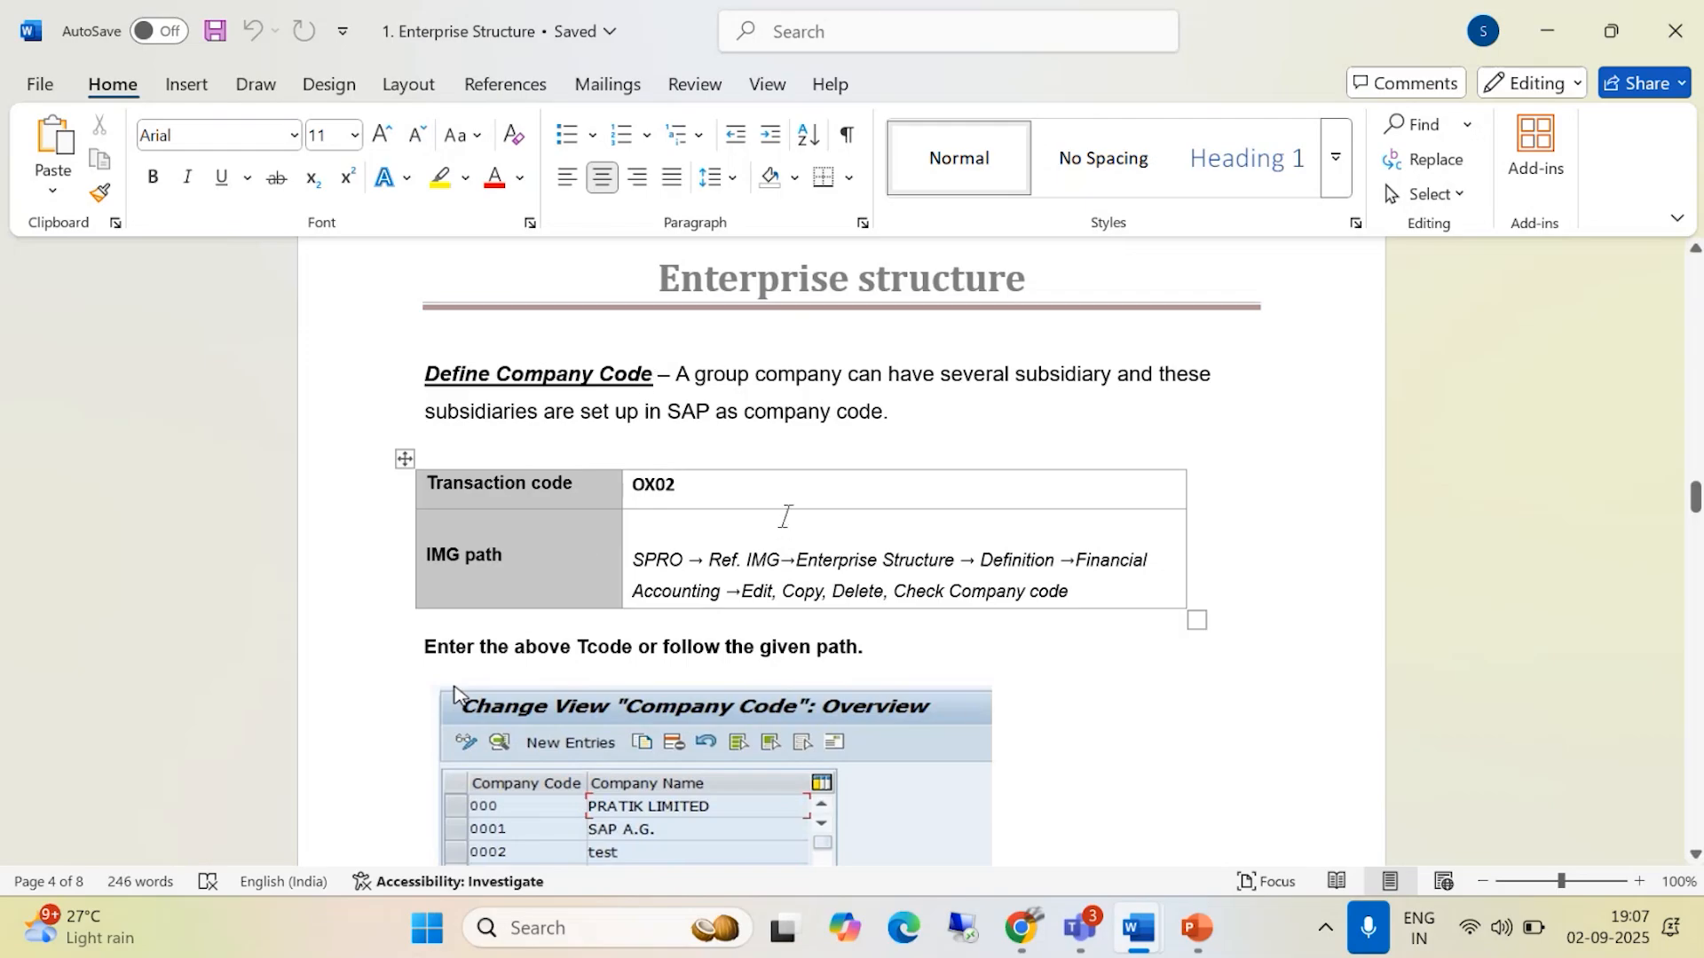
scroll(757, 487, up, 10)
scroll(717, 497, up, 12)
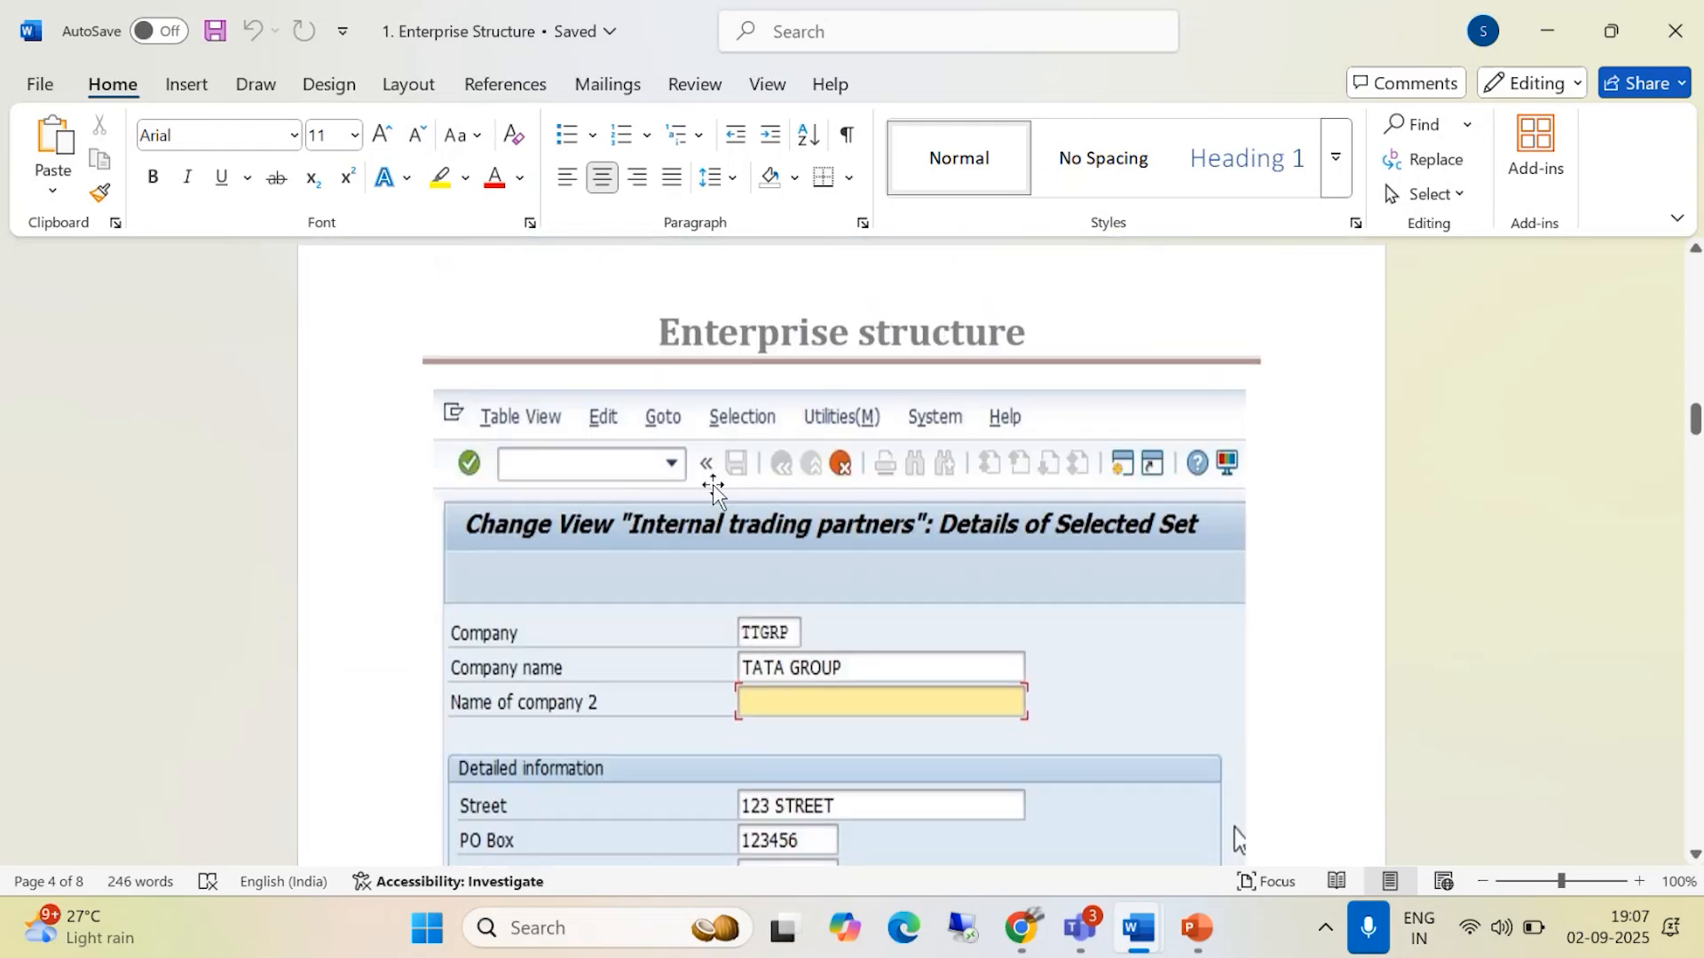
scroll(709, 483, up, 10)
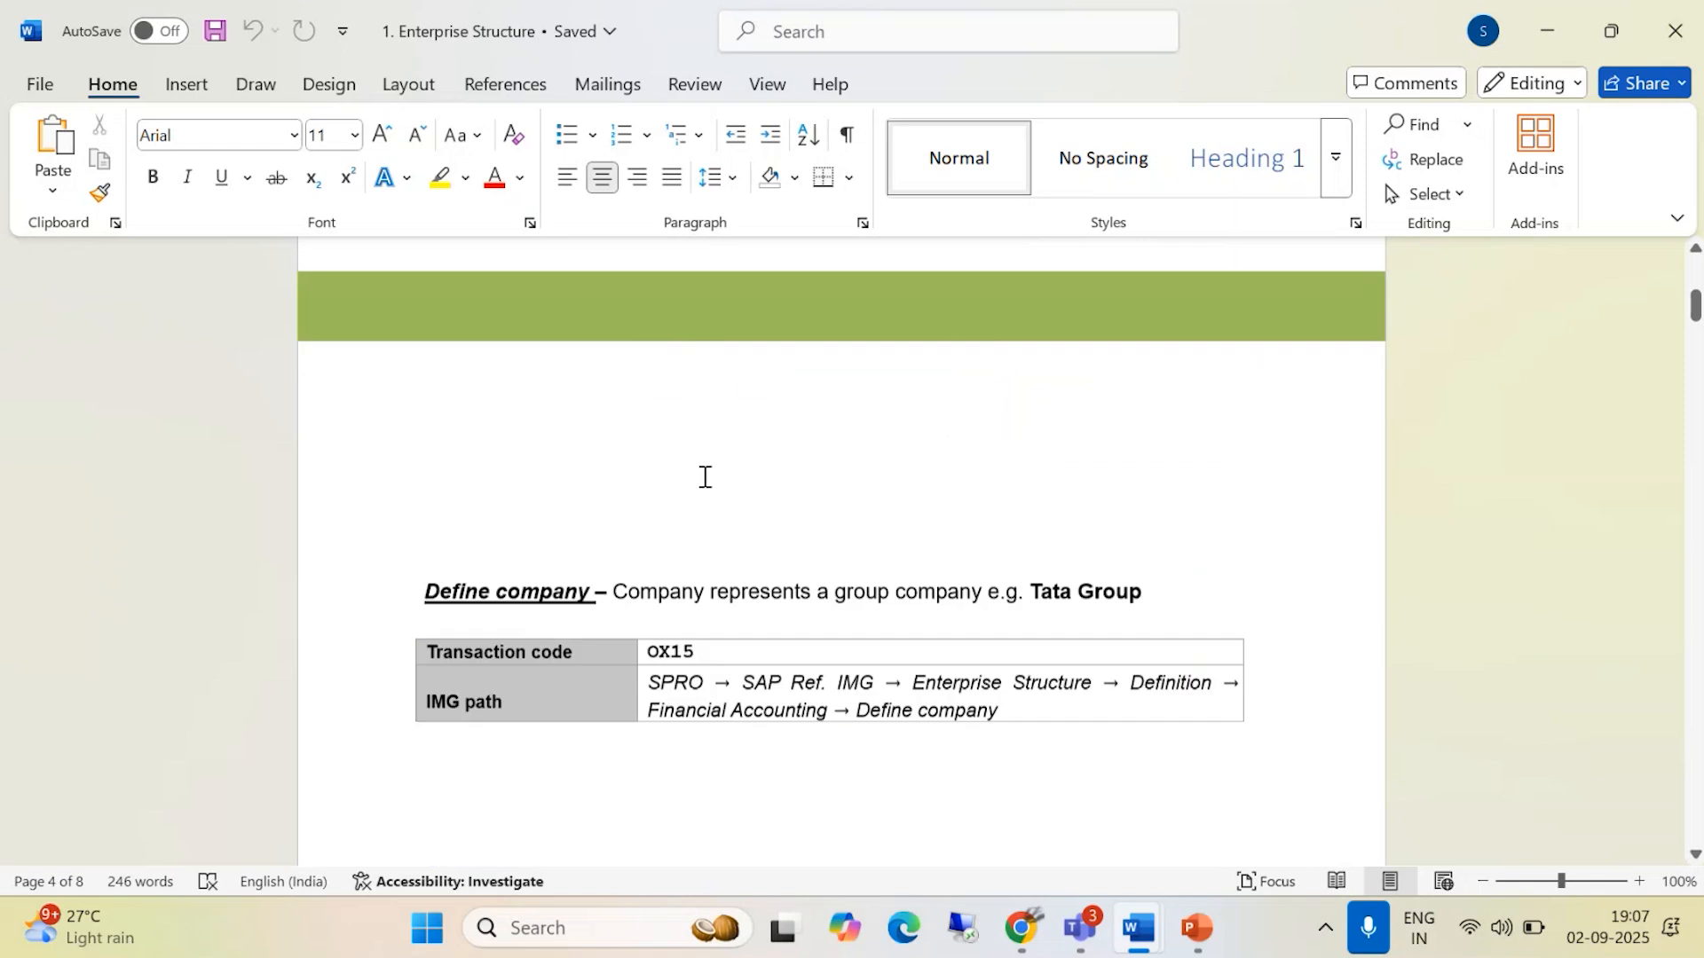
scroll(702, 477, down, 3)
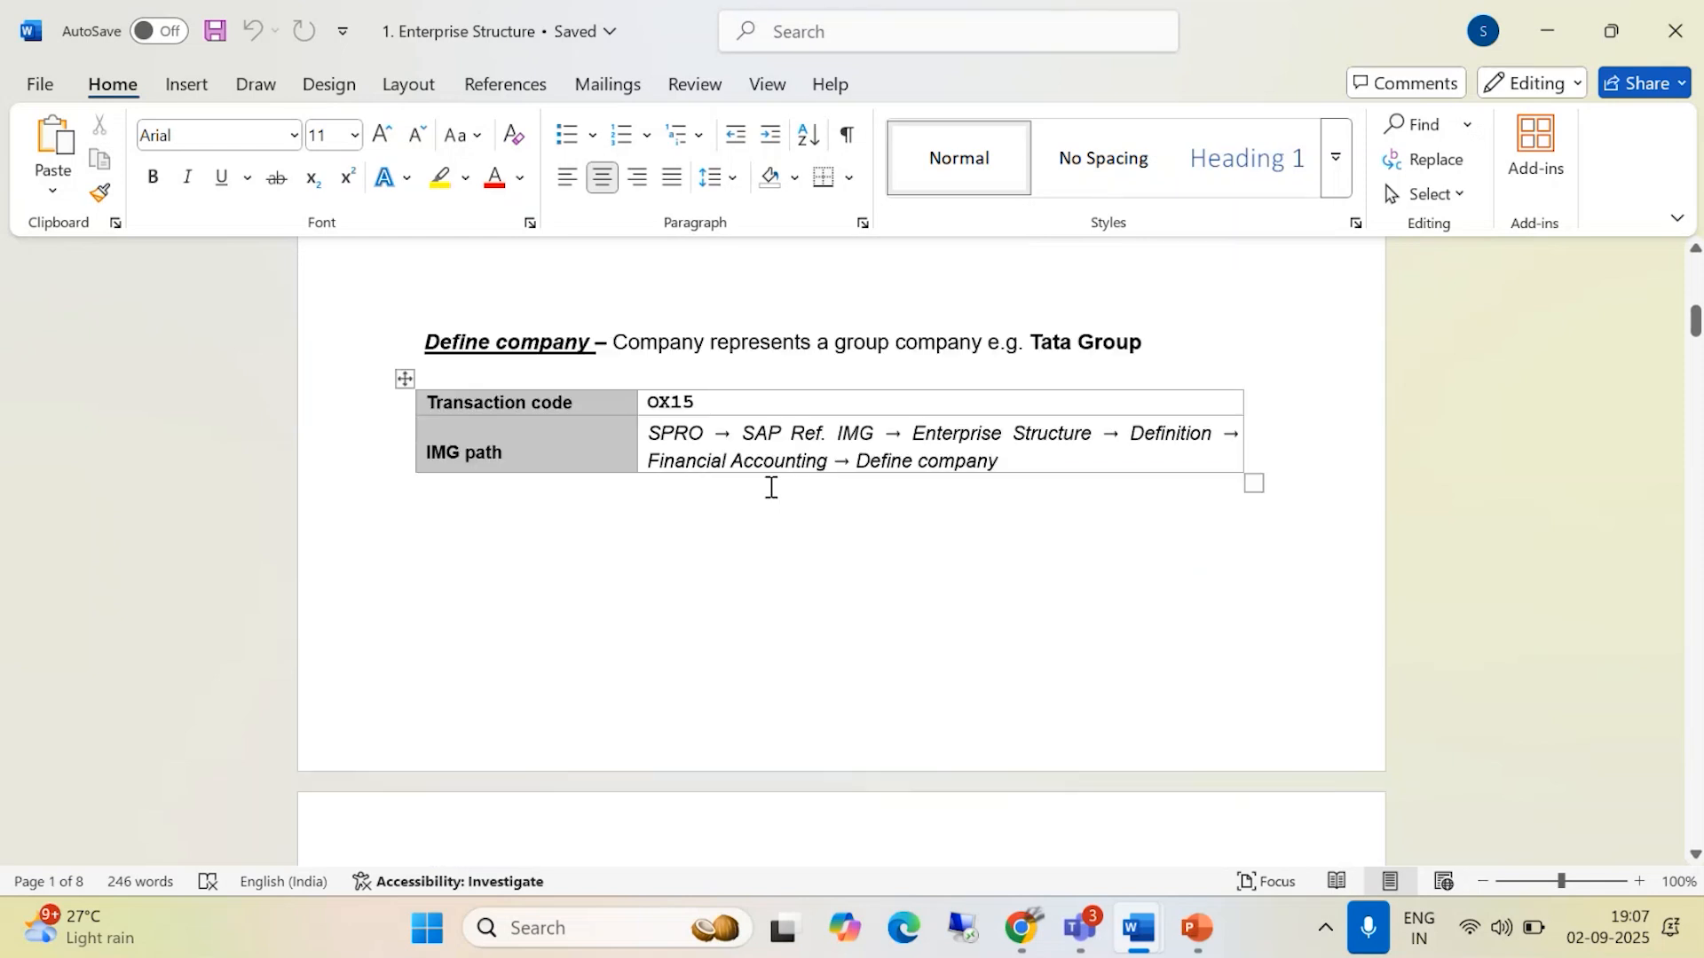
- Minimise the document, launch SAP Logon and open the S4/23 system connection
click(1544, 24)
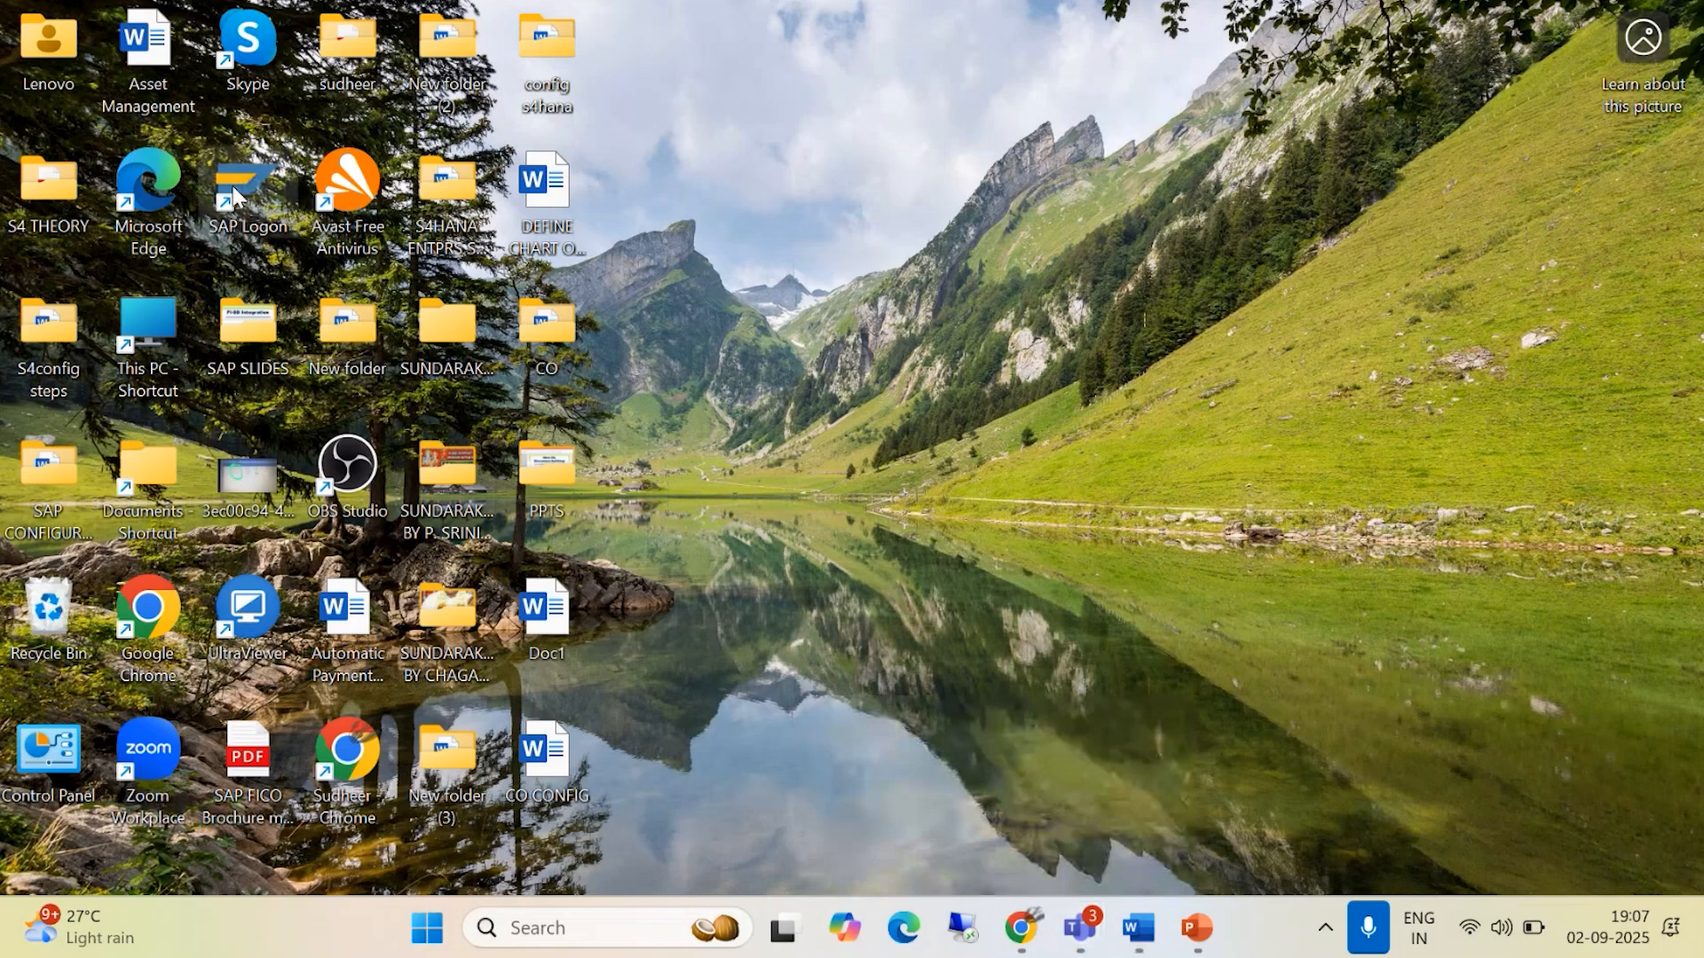
double_click(235, 195)
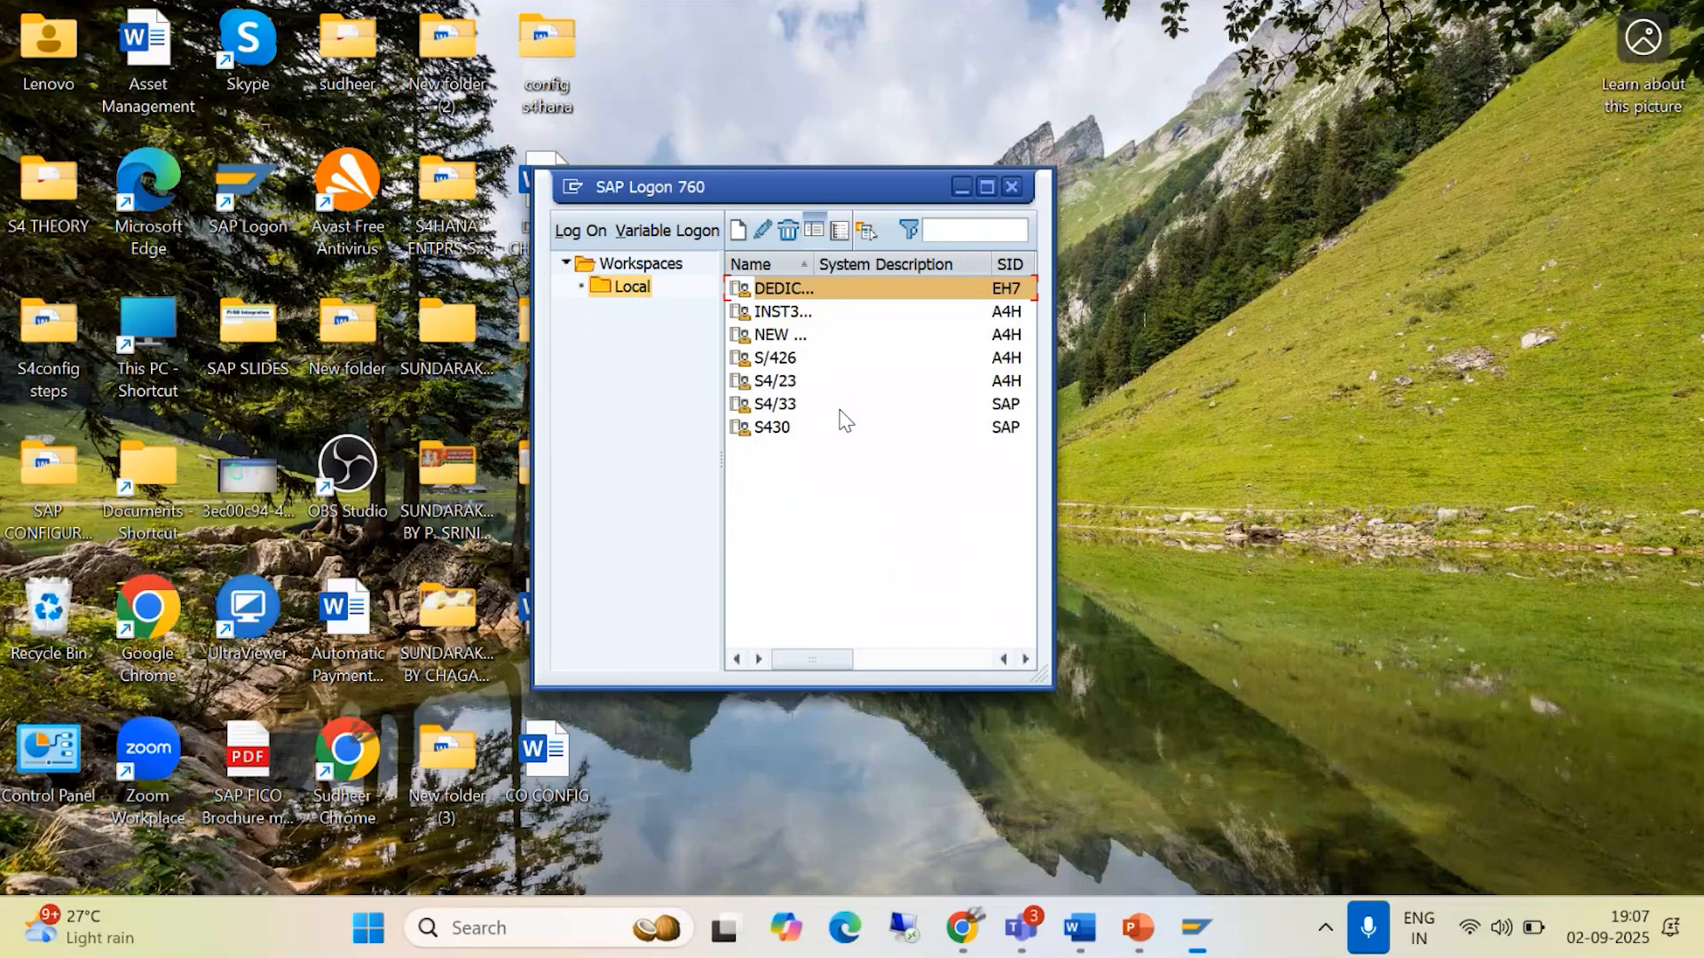
double_click(779, 381)
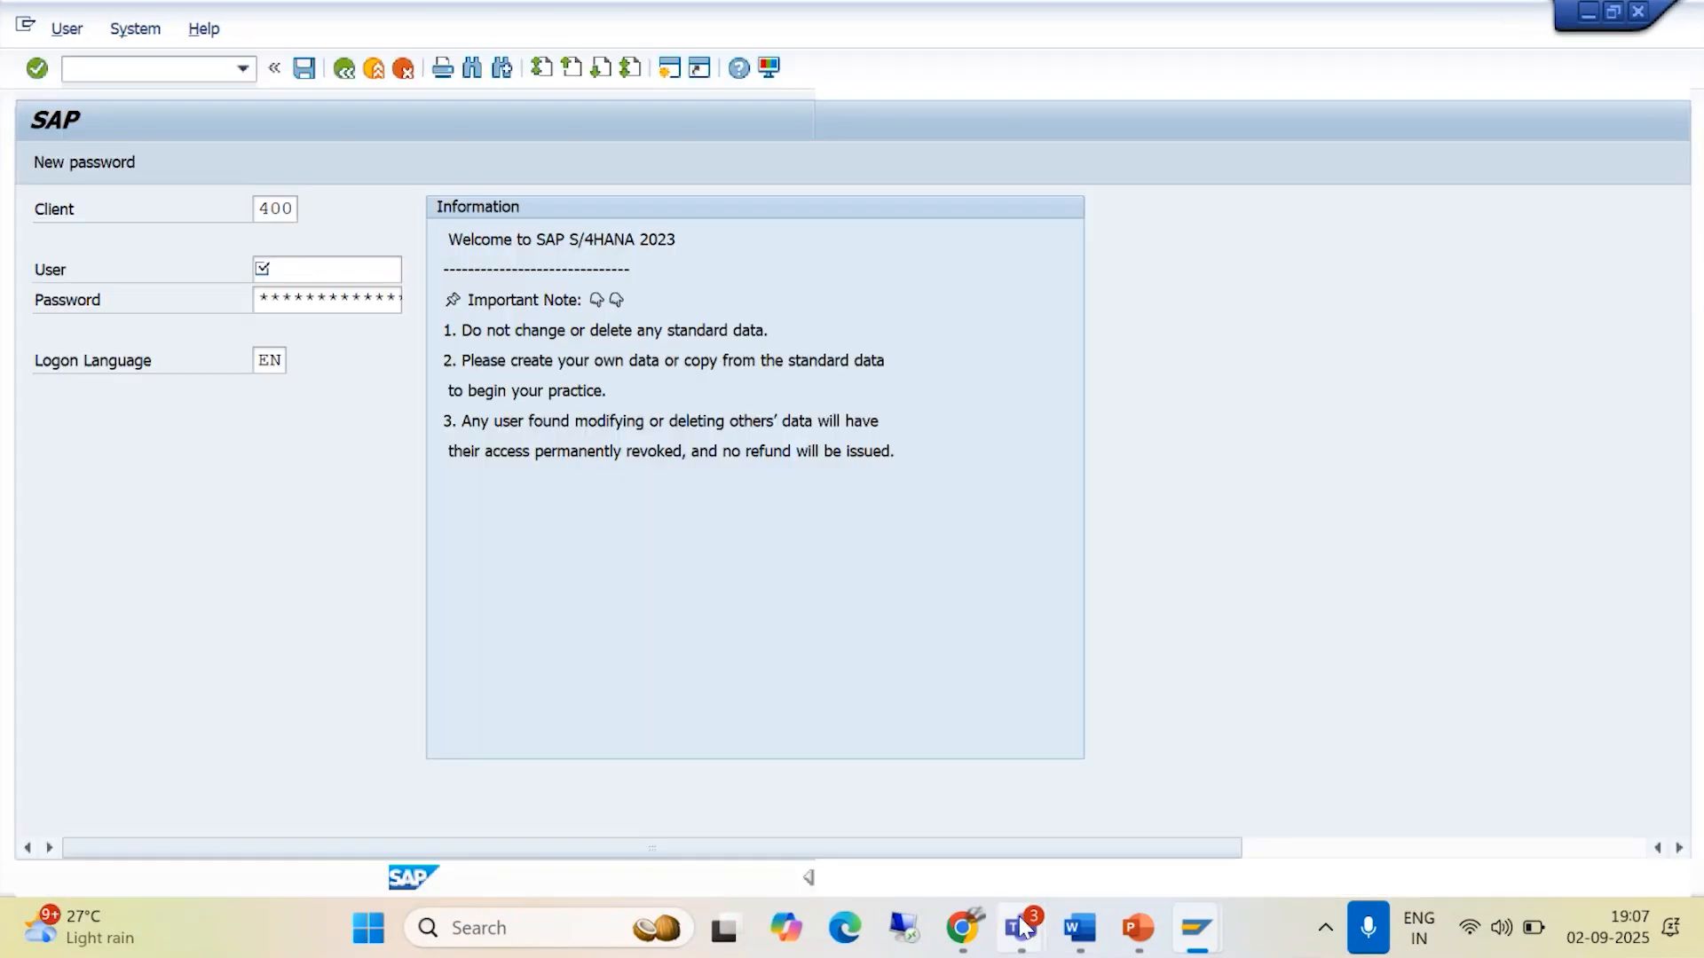
- Switch to the Teams meeting, mute and unmute the microphone, and return to the SAP logon screen
mouse_move(1022, 927)
click(1007, 785)
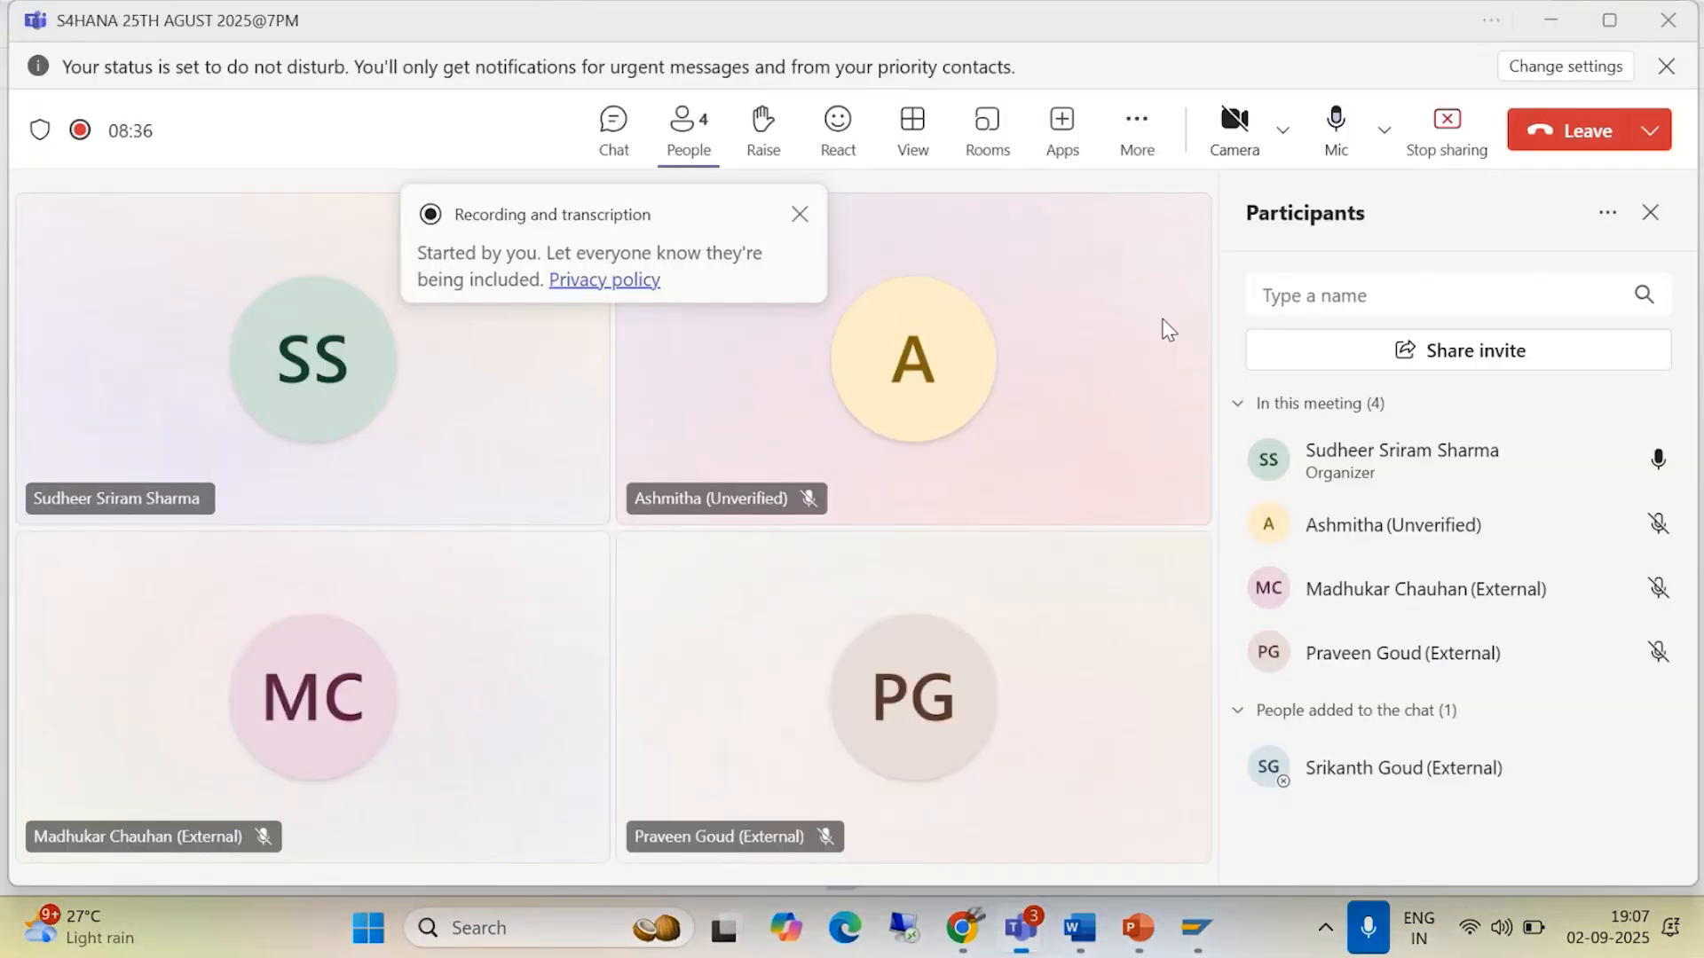
click(1336, 131)
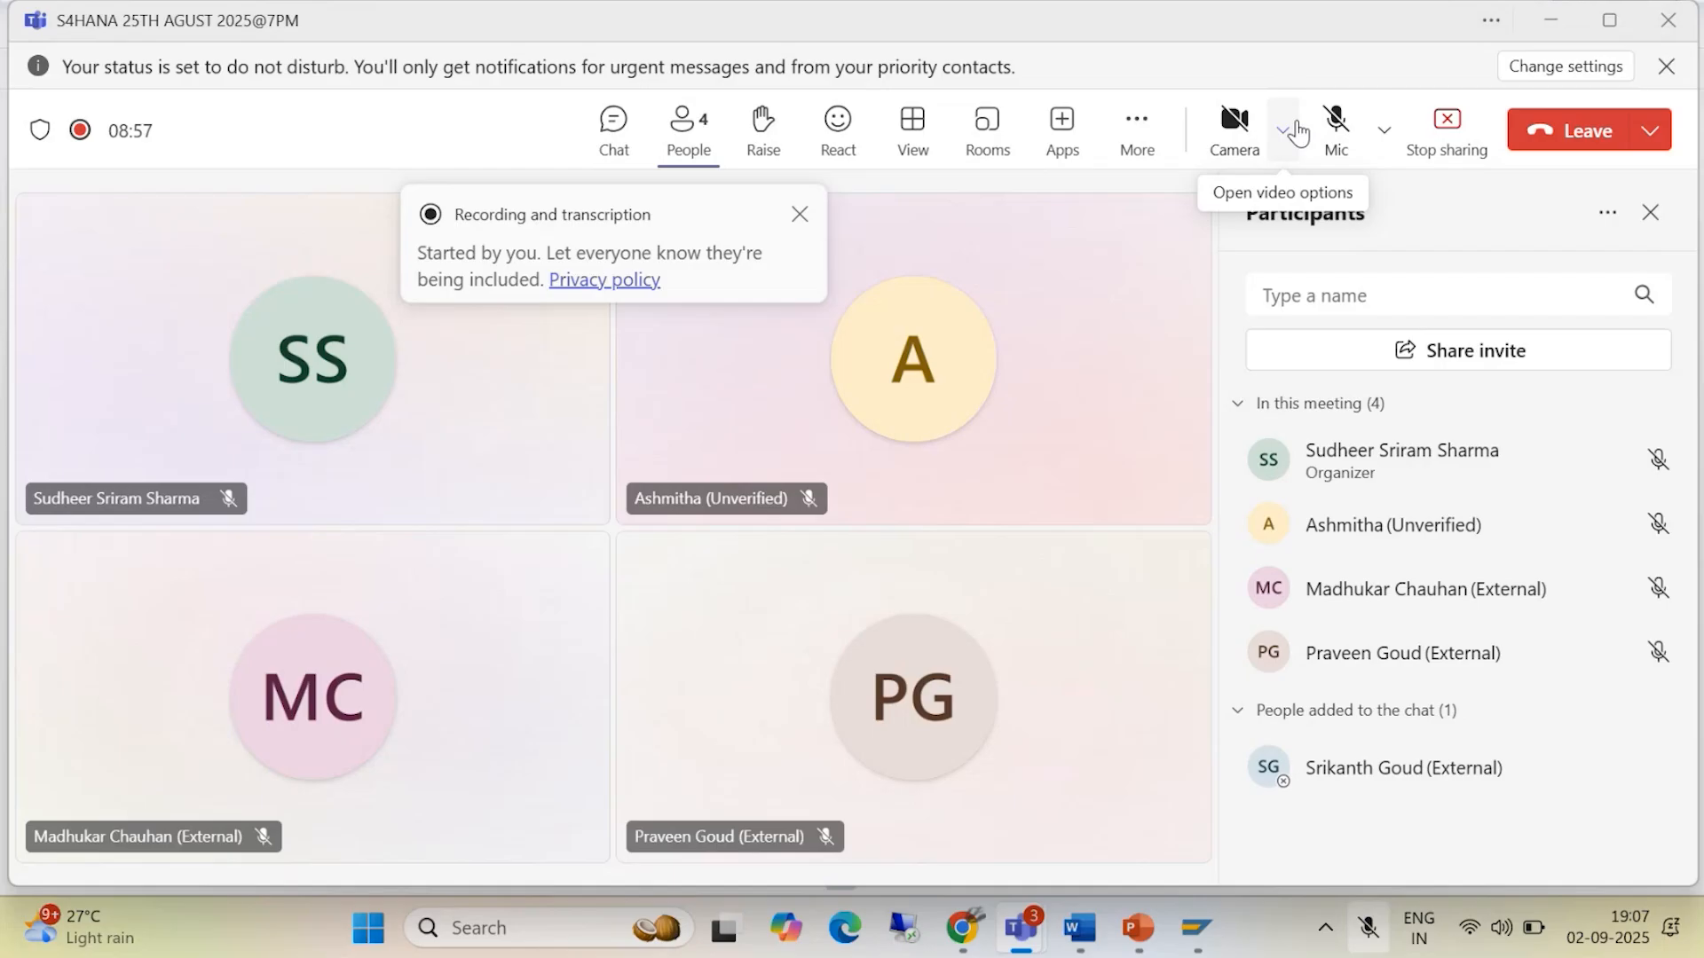
click(1335, 122)
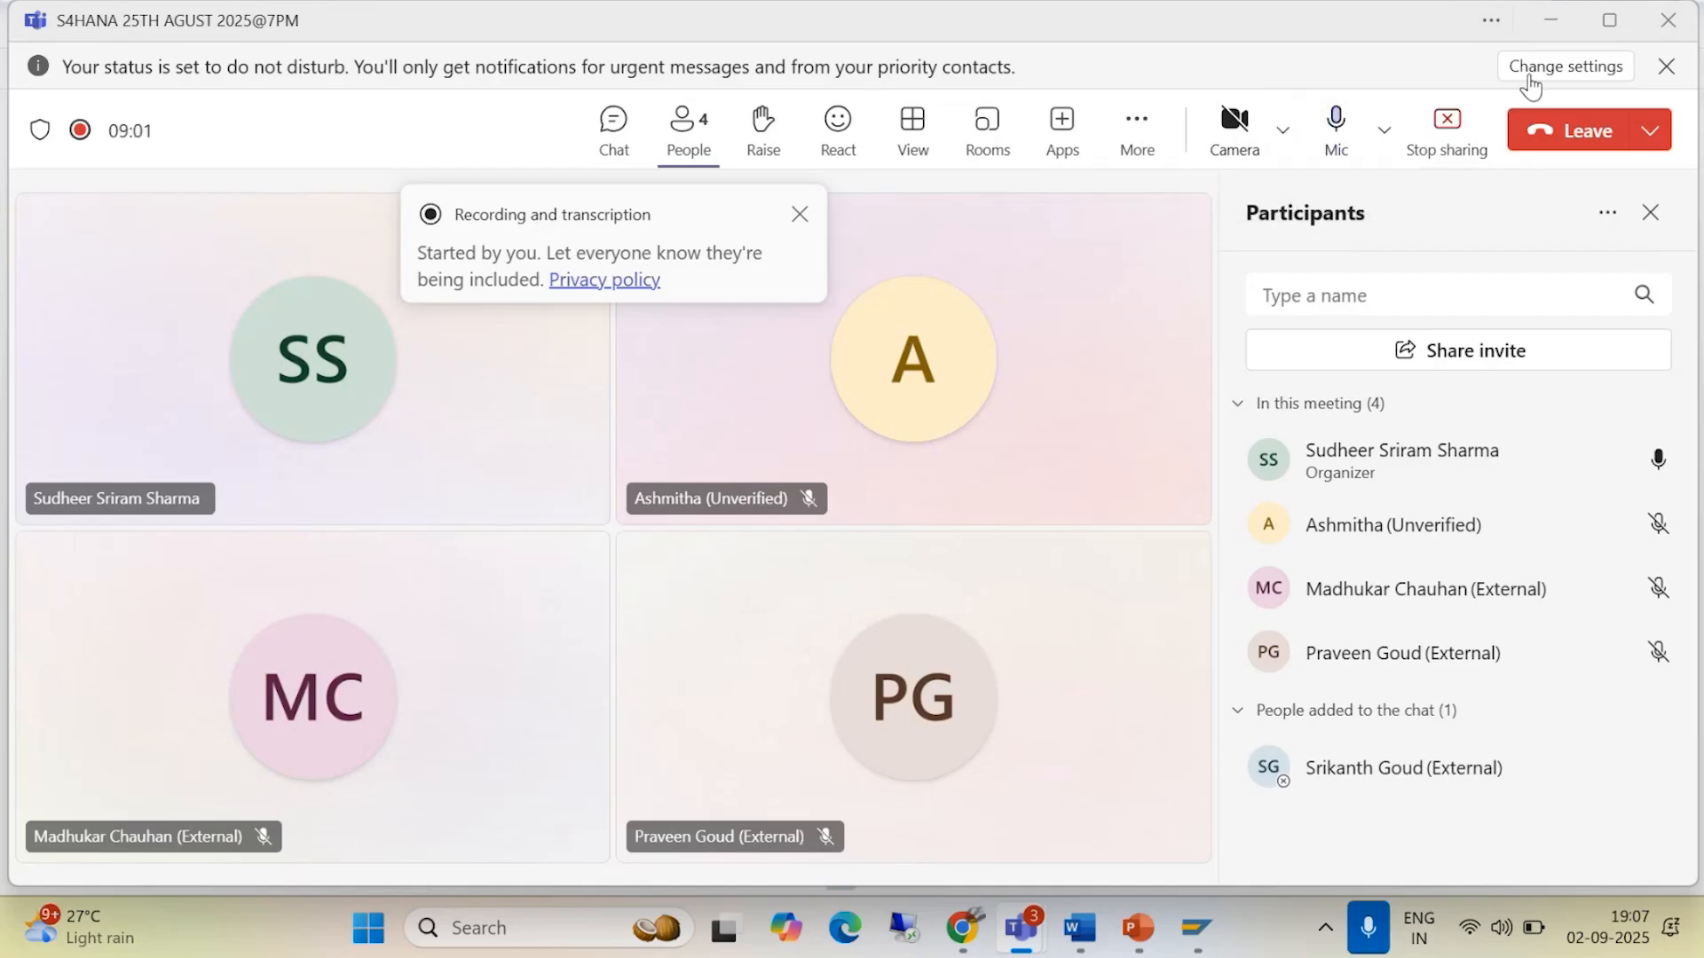
click(1553, 27)
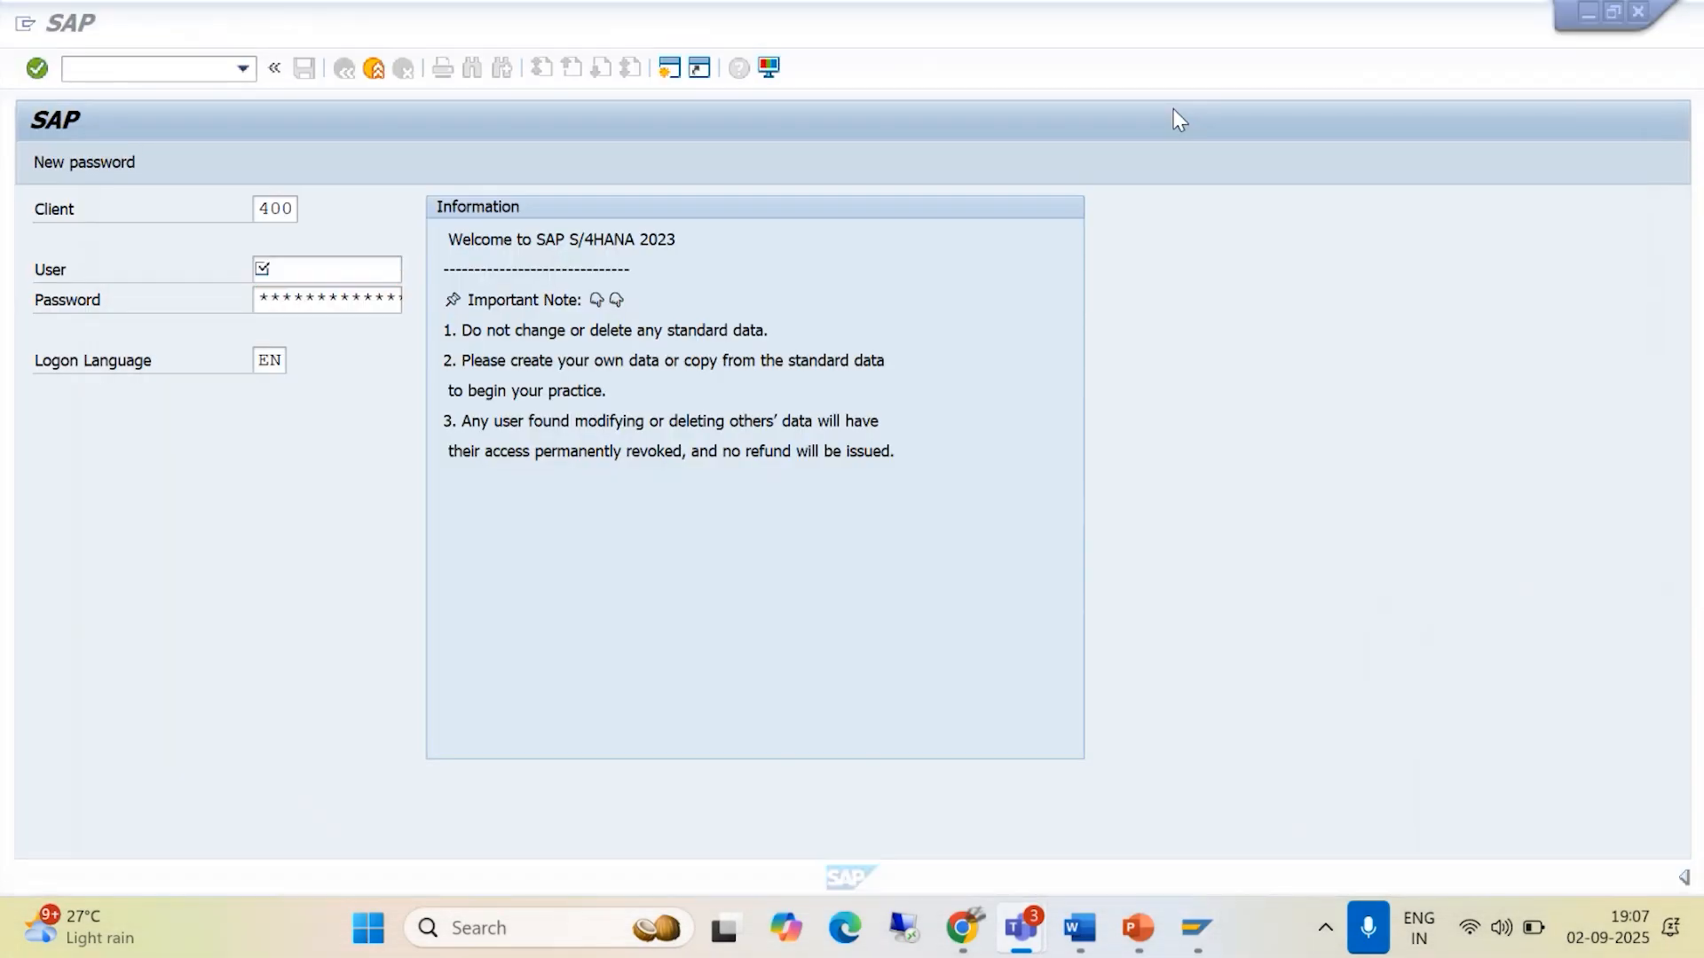
- Log on to the SAP system with the saved user ID ending in 01 and the account password
click(294, 266)
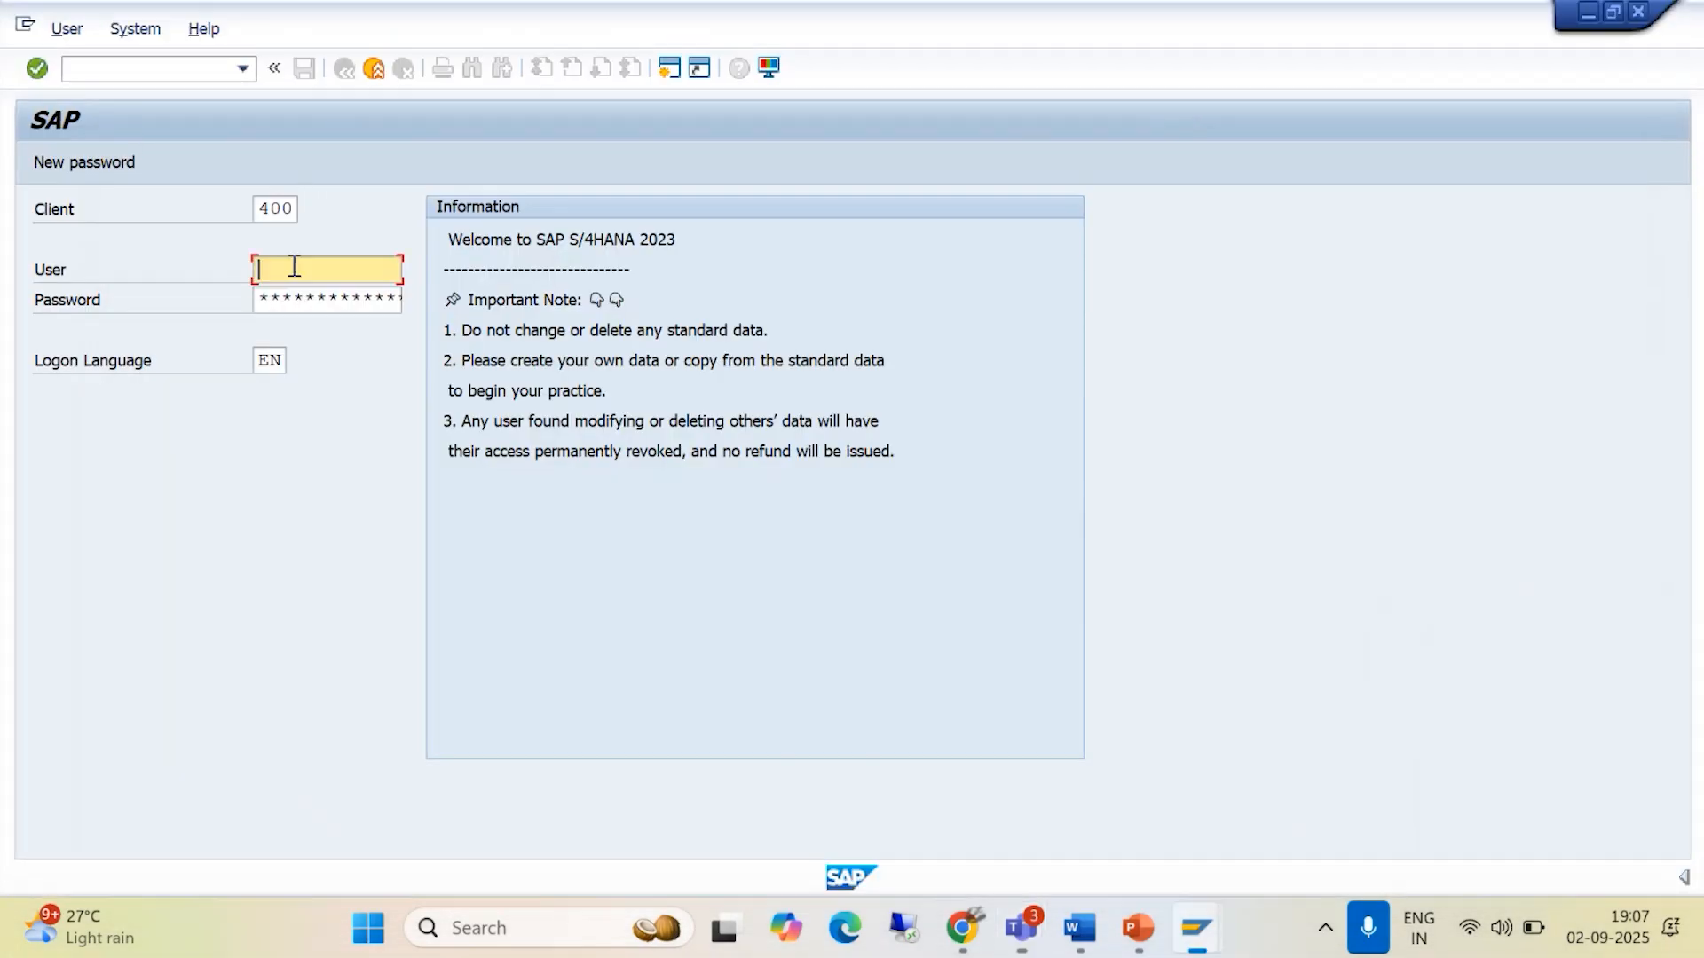
text(SUDH)
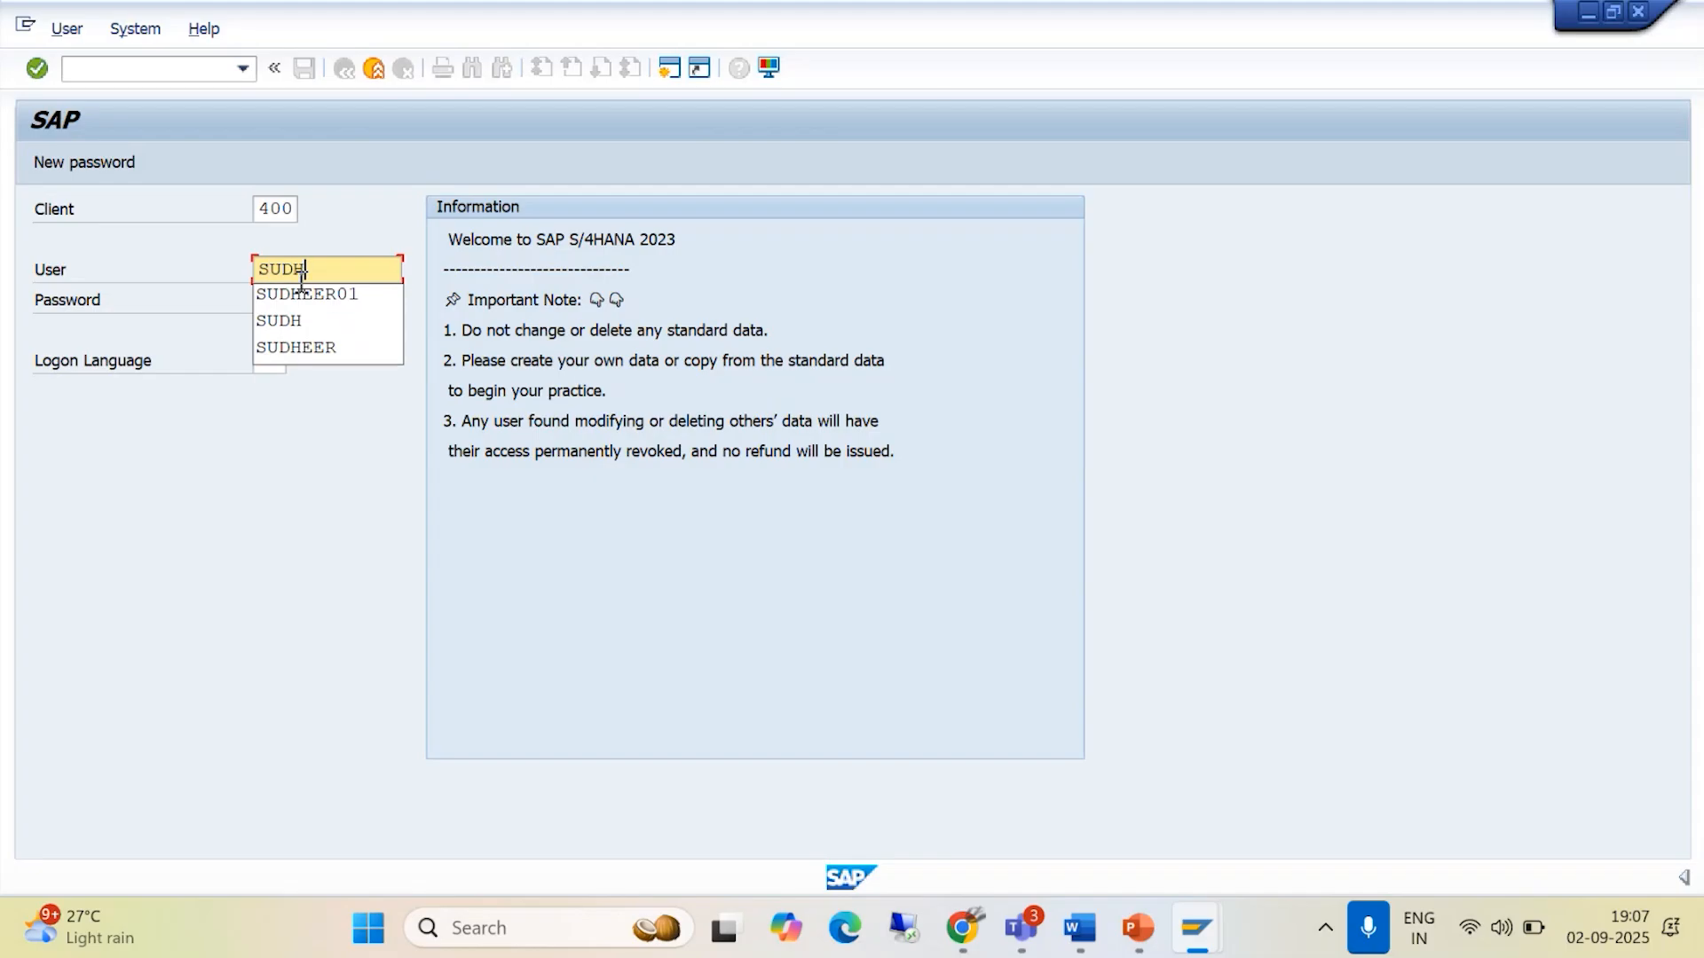
click(271, 297)
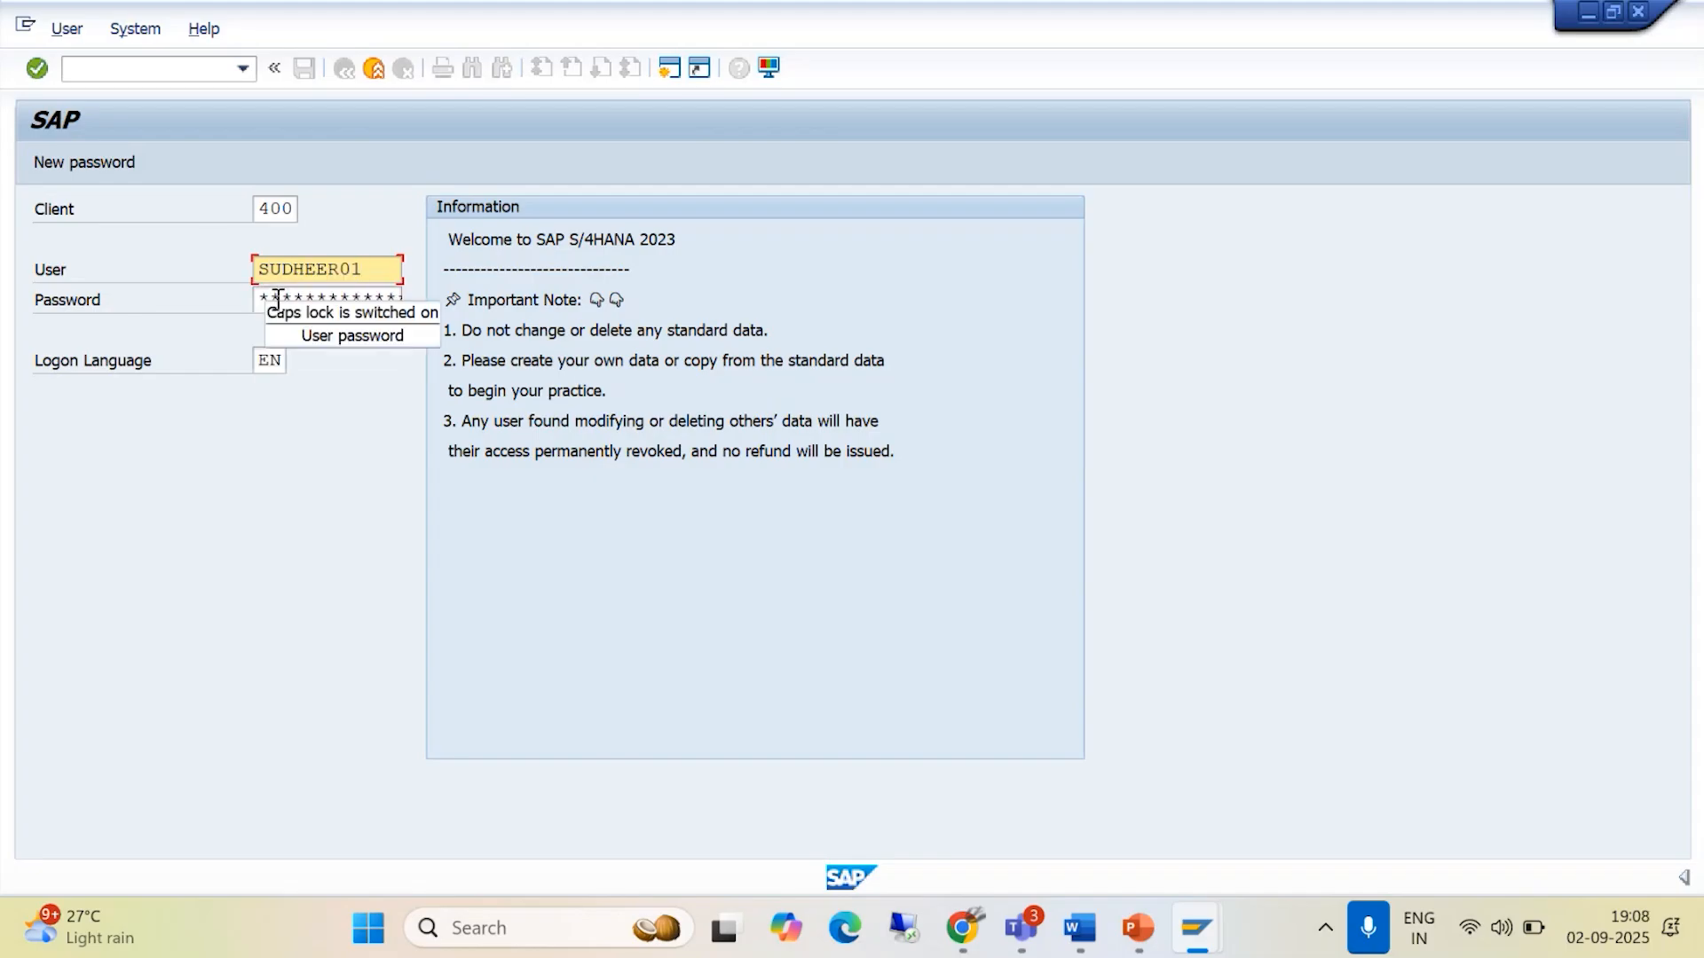
click(271, 299)
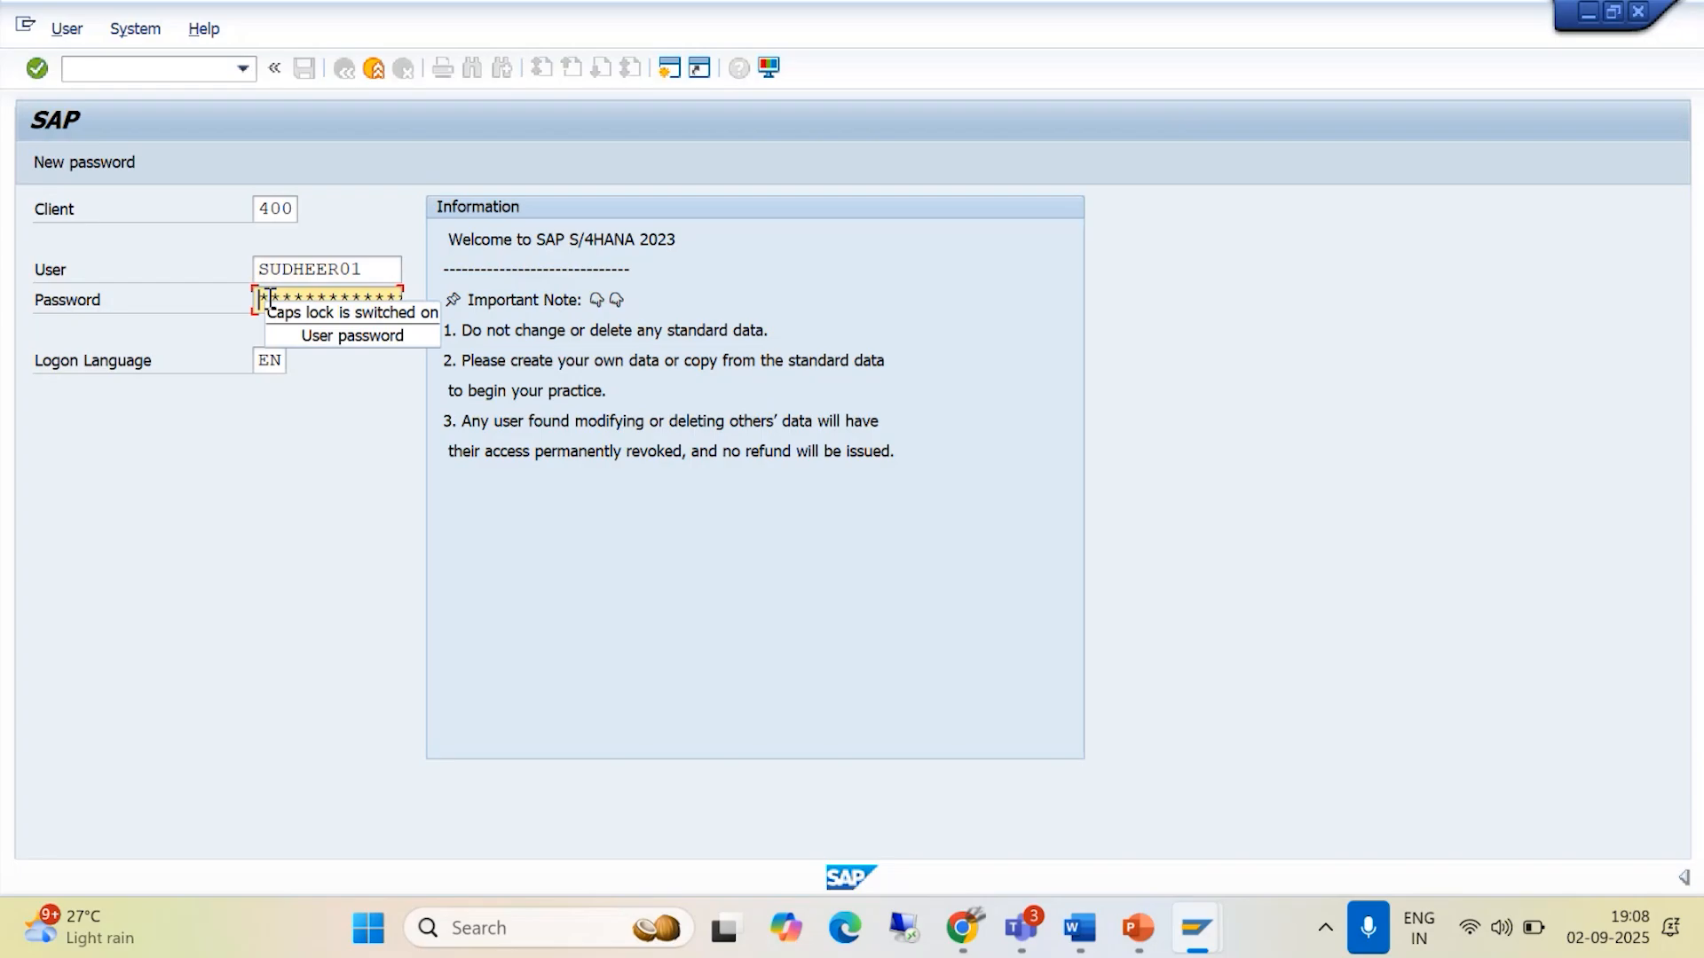
text(*****)
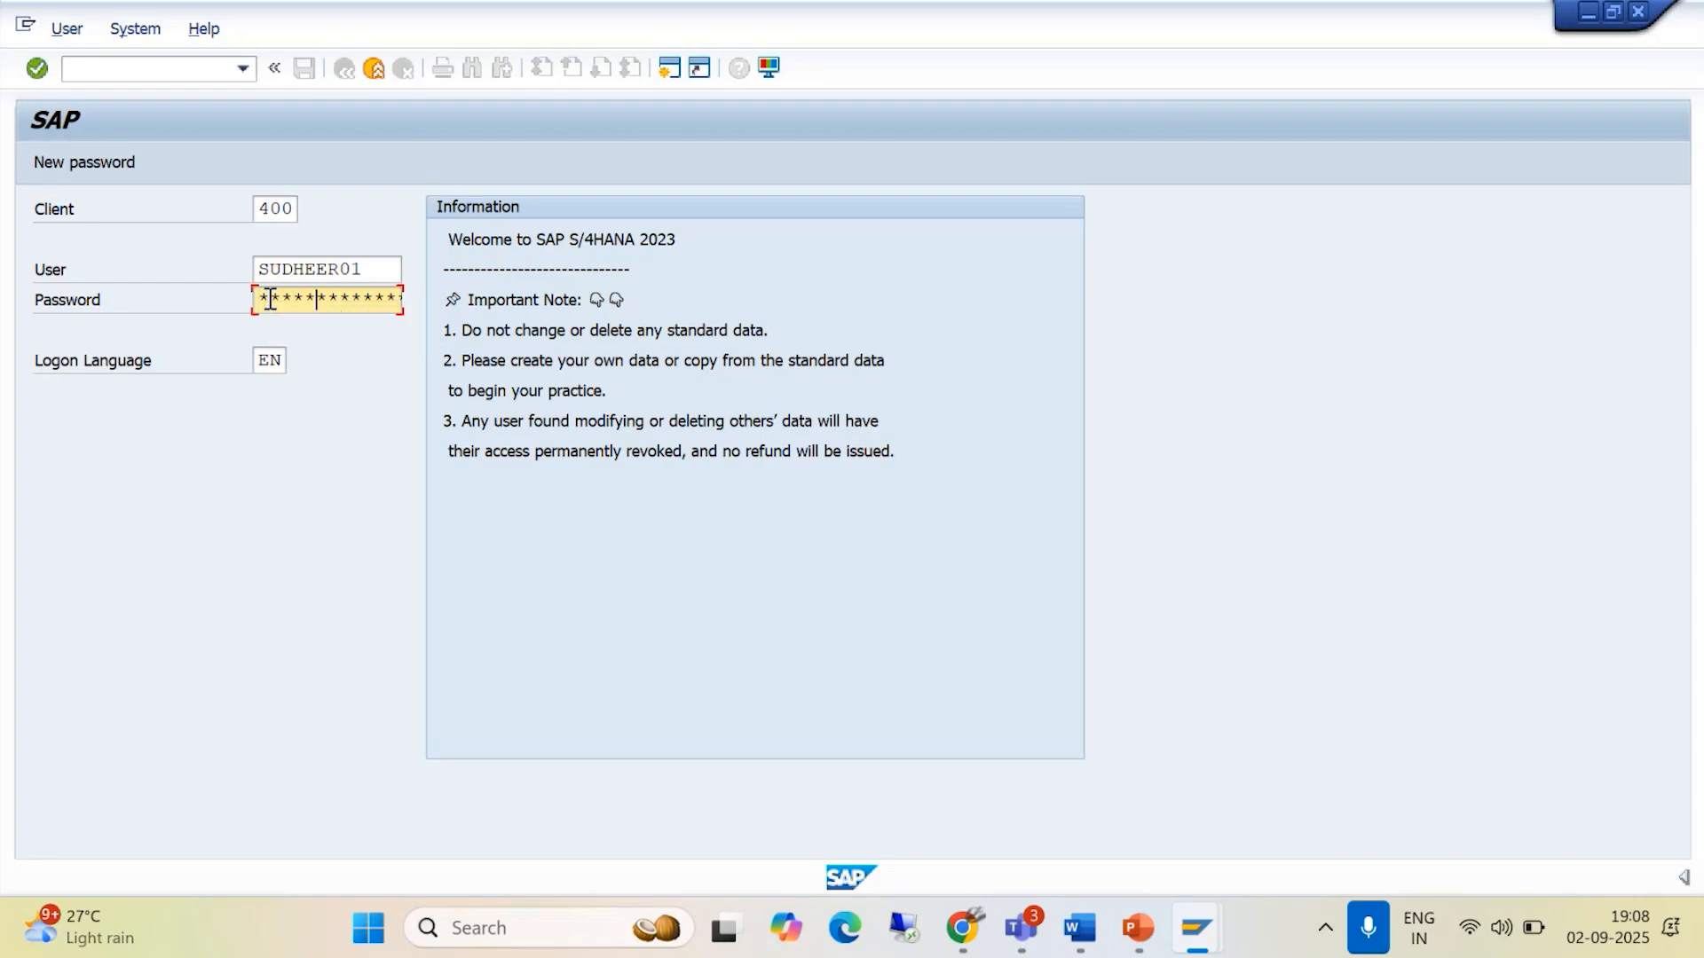
key(Return)
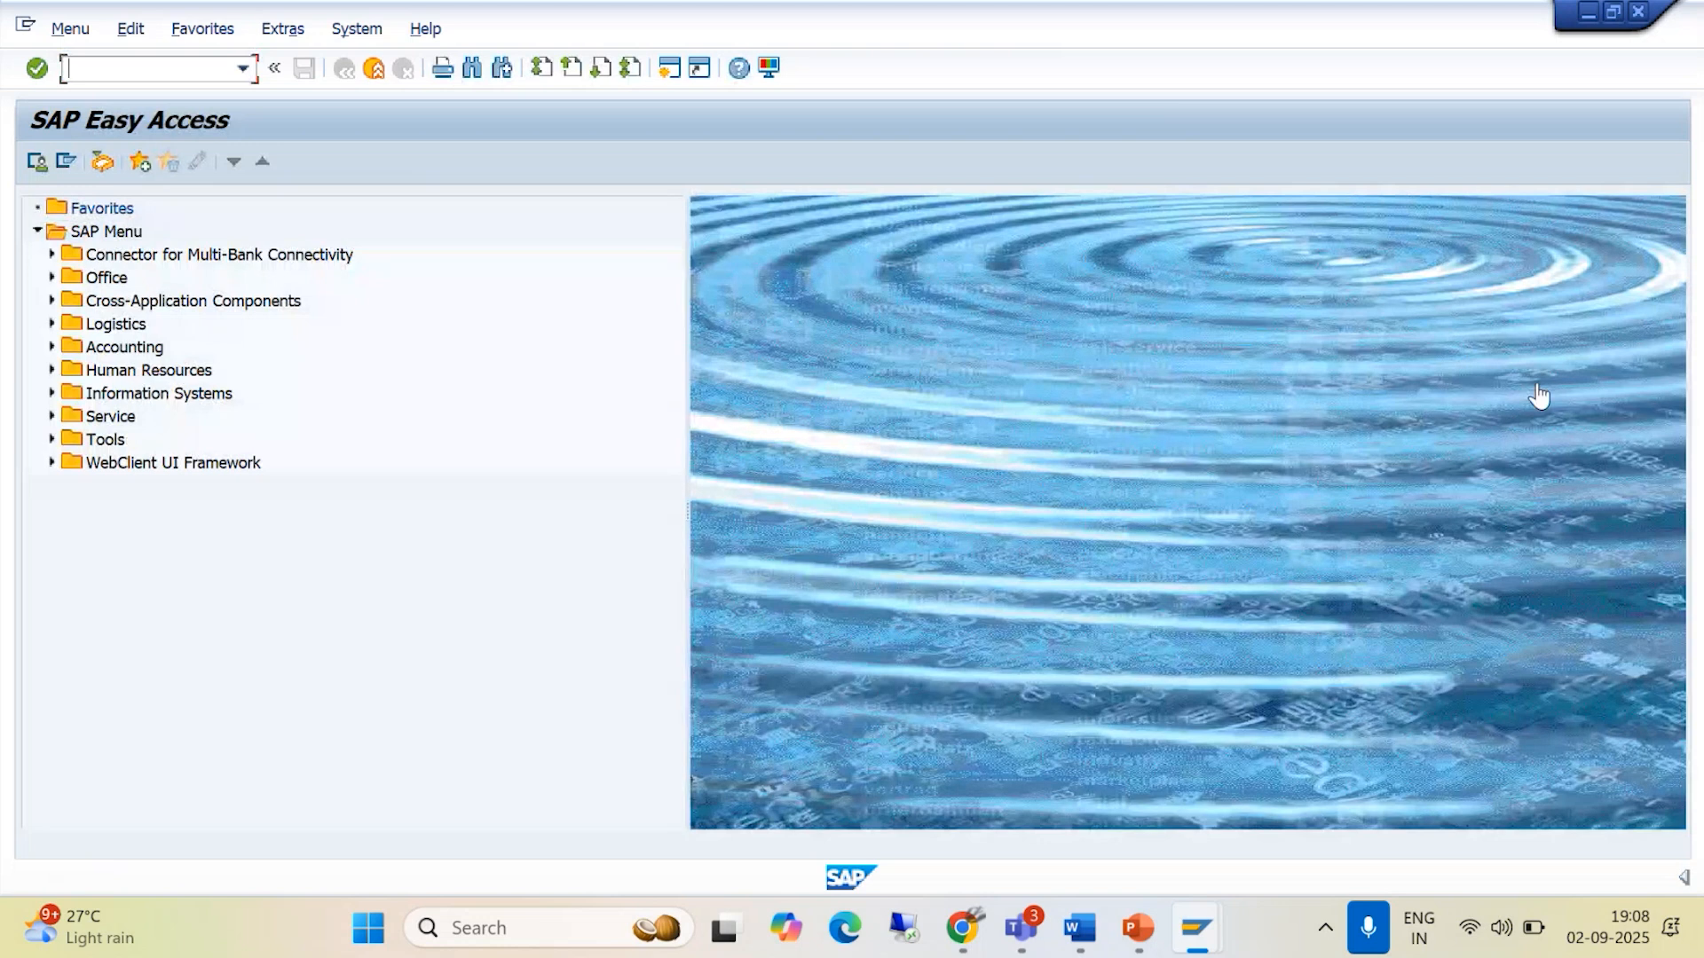
- Run transaction /NOX15 to open the internal trading partners overview
click(1540, 391)
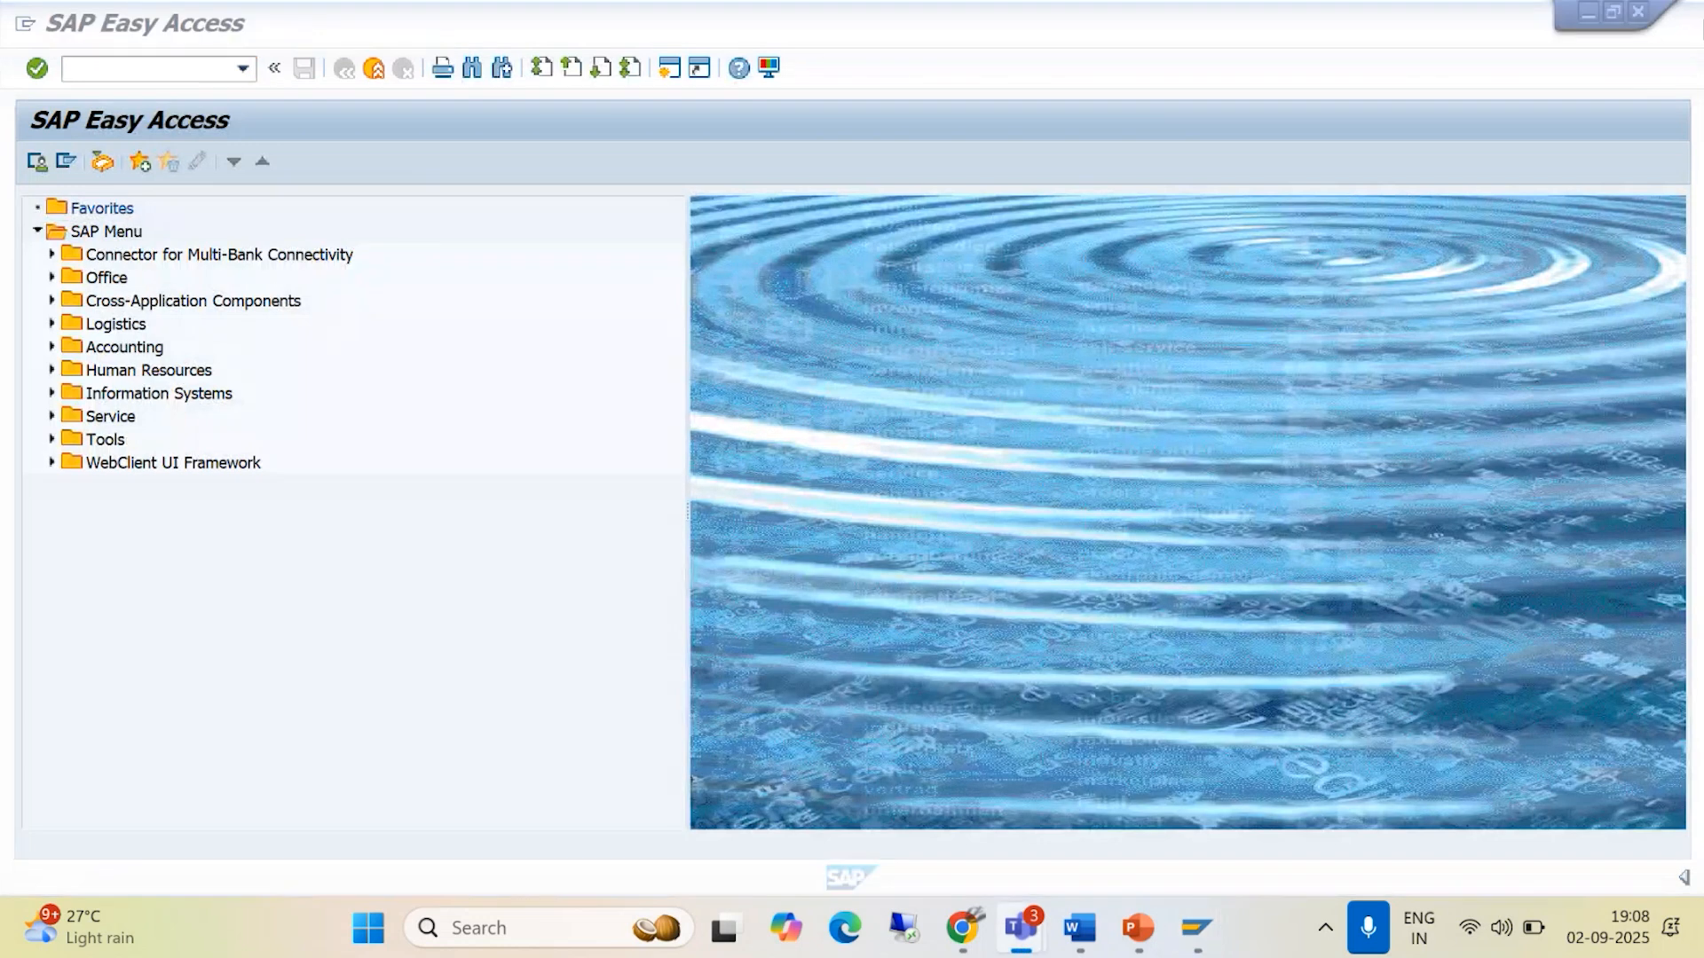
click(82, 67)
text(/N)
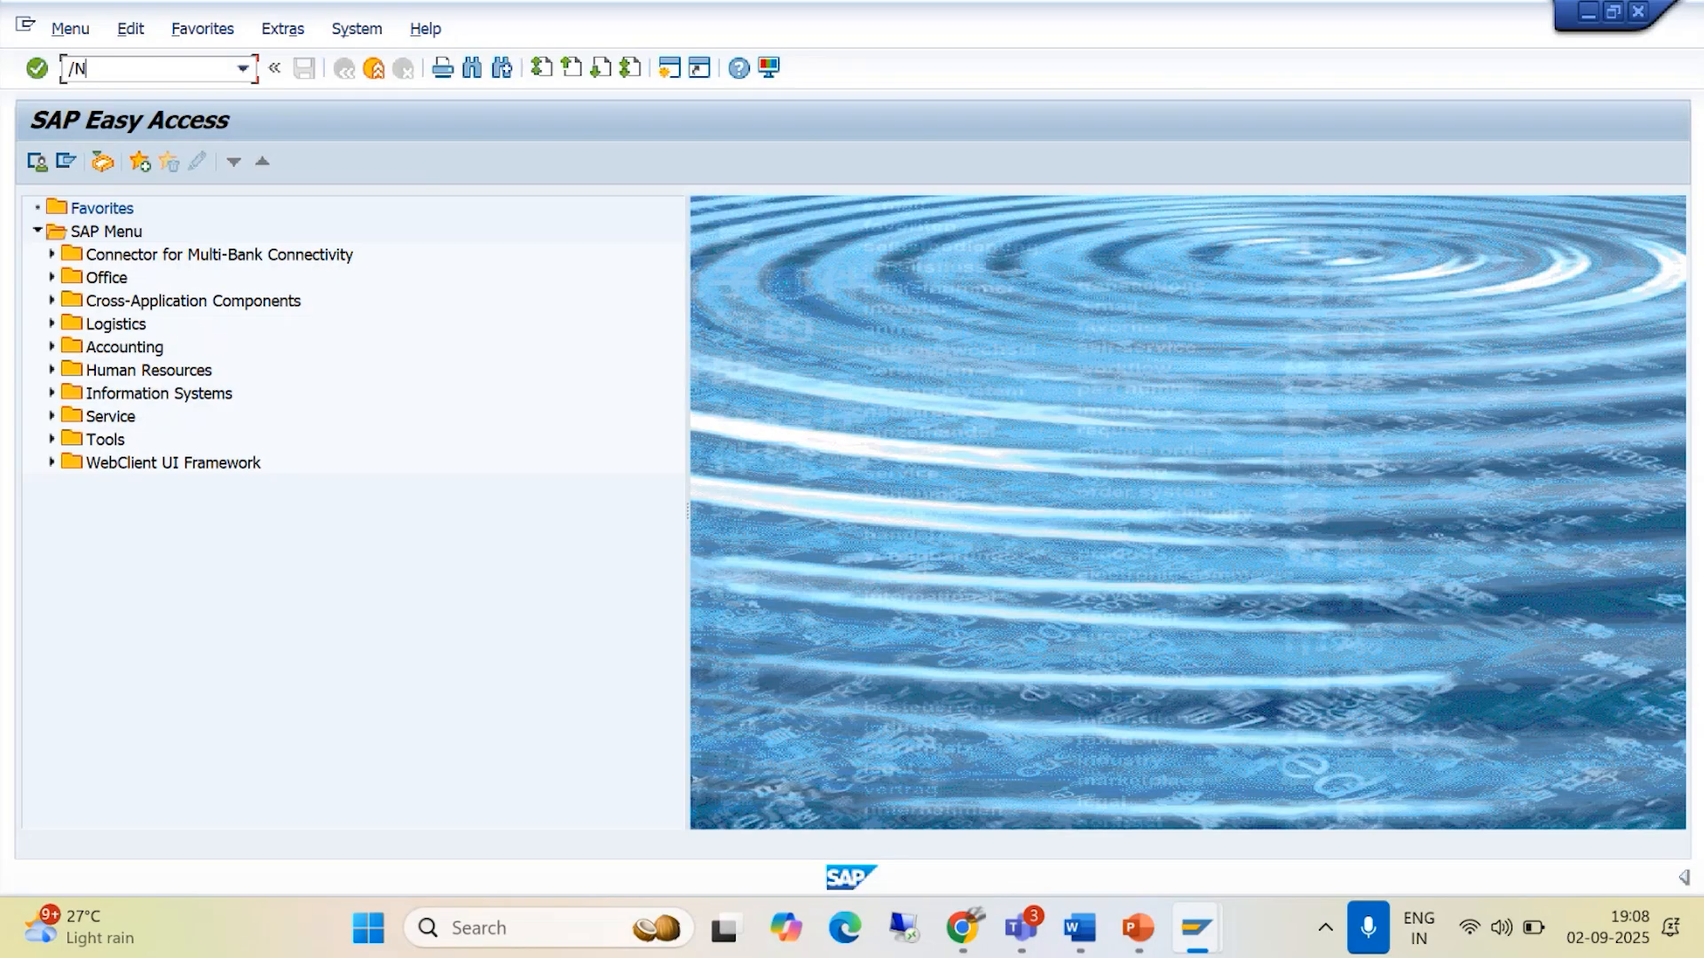
text(OX15)
key(Return)
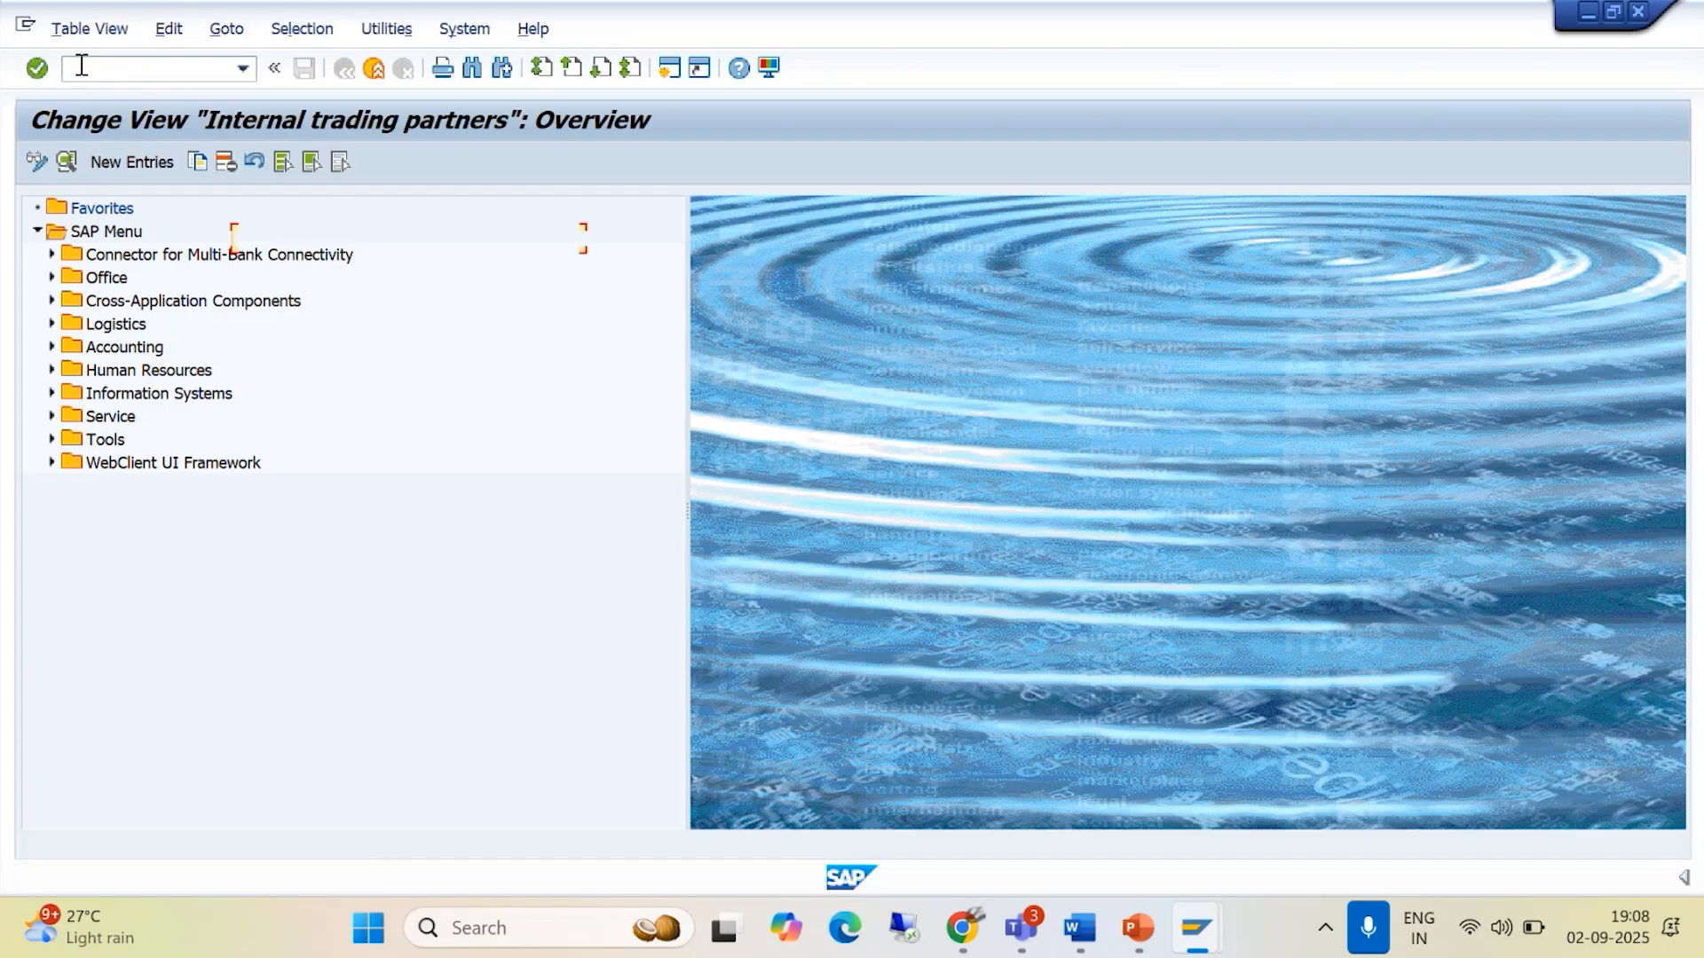
- Position the company list at BAJGRP and open the details of BAJAJ GROUP OF COMPANIES
click(429, 785)
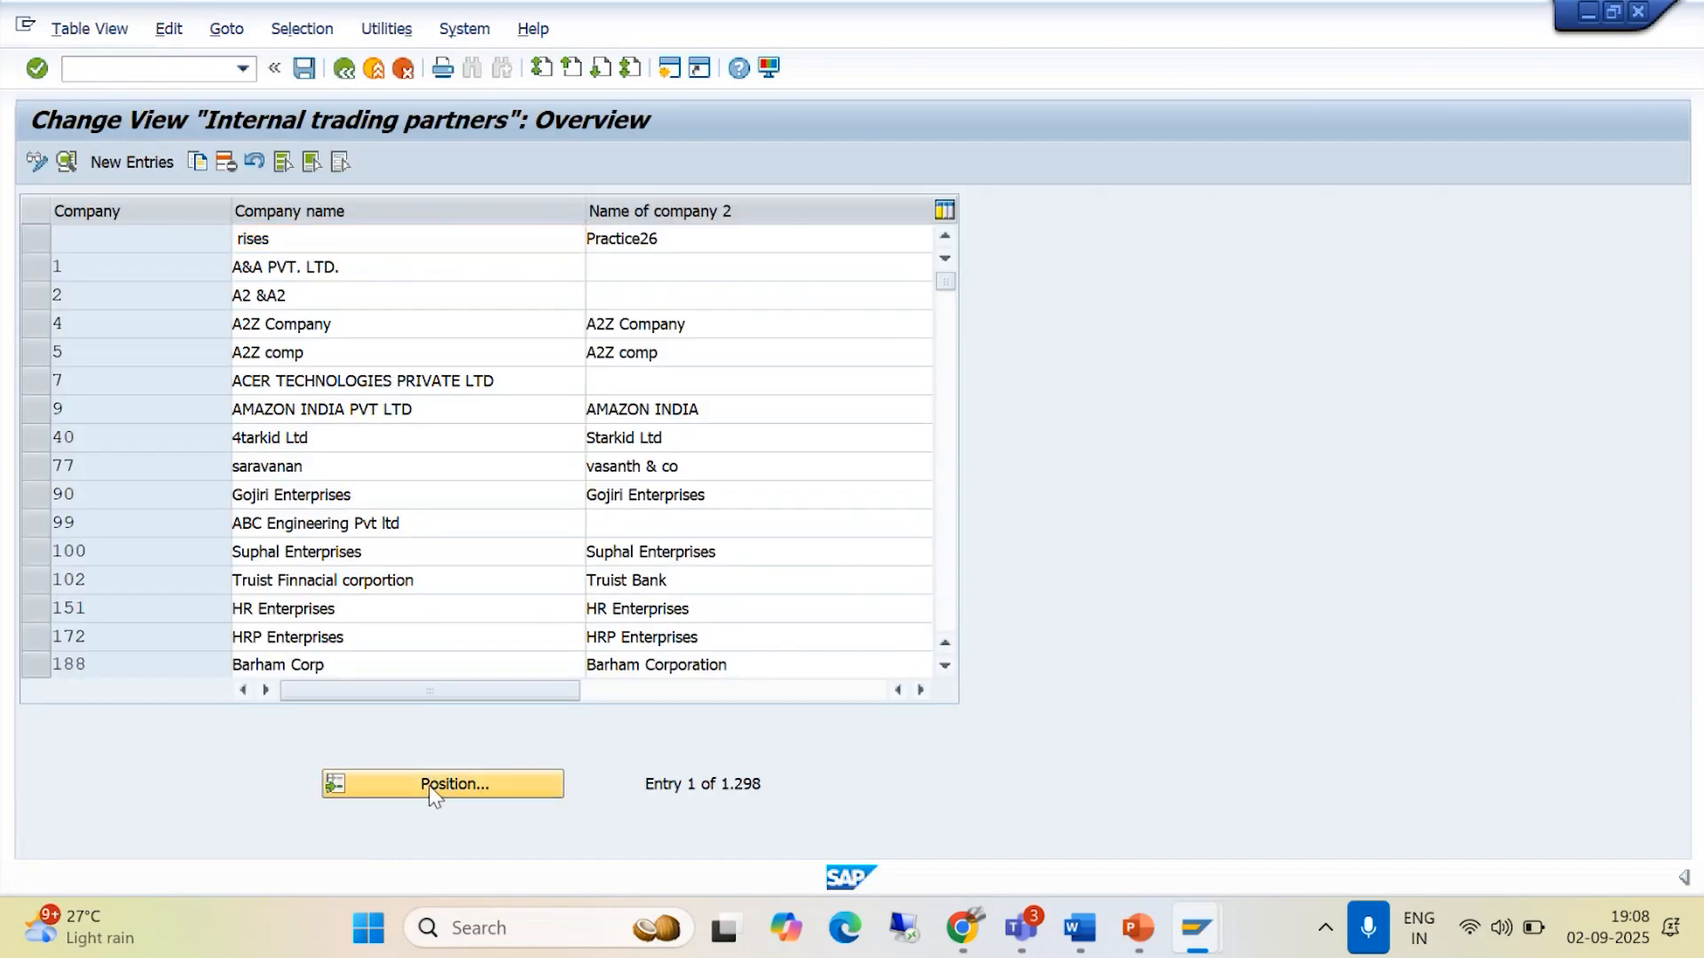
text(B)
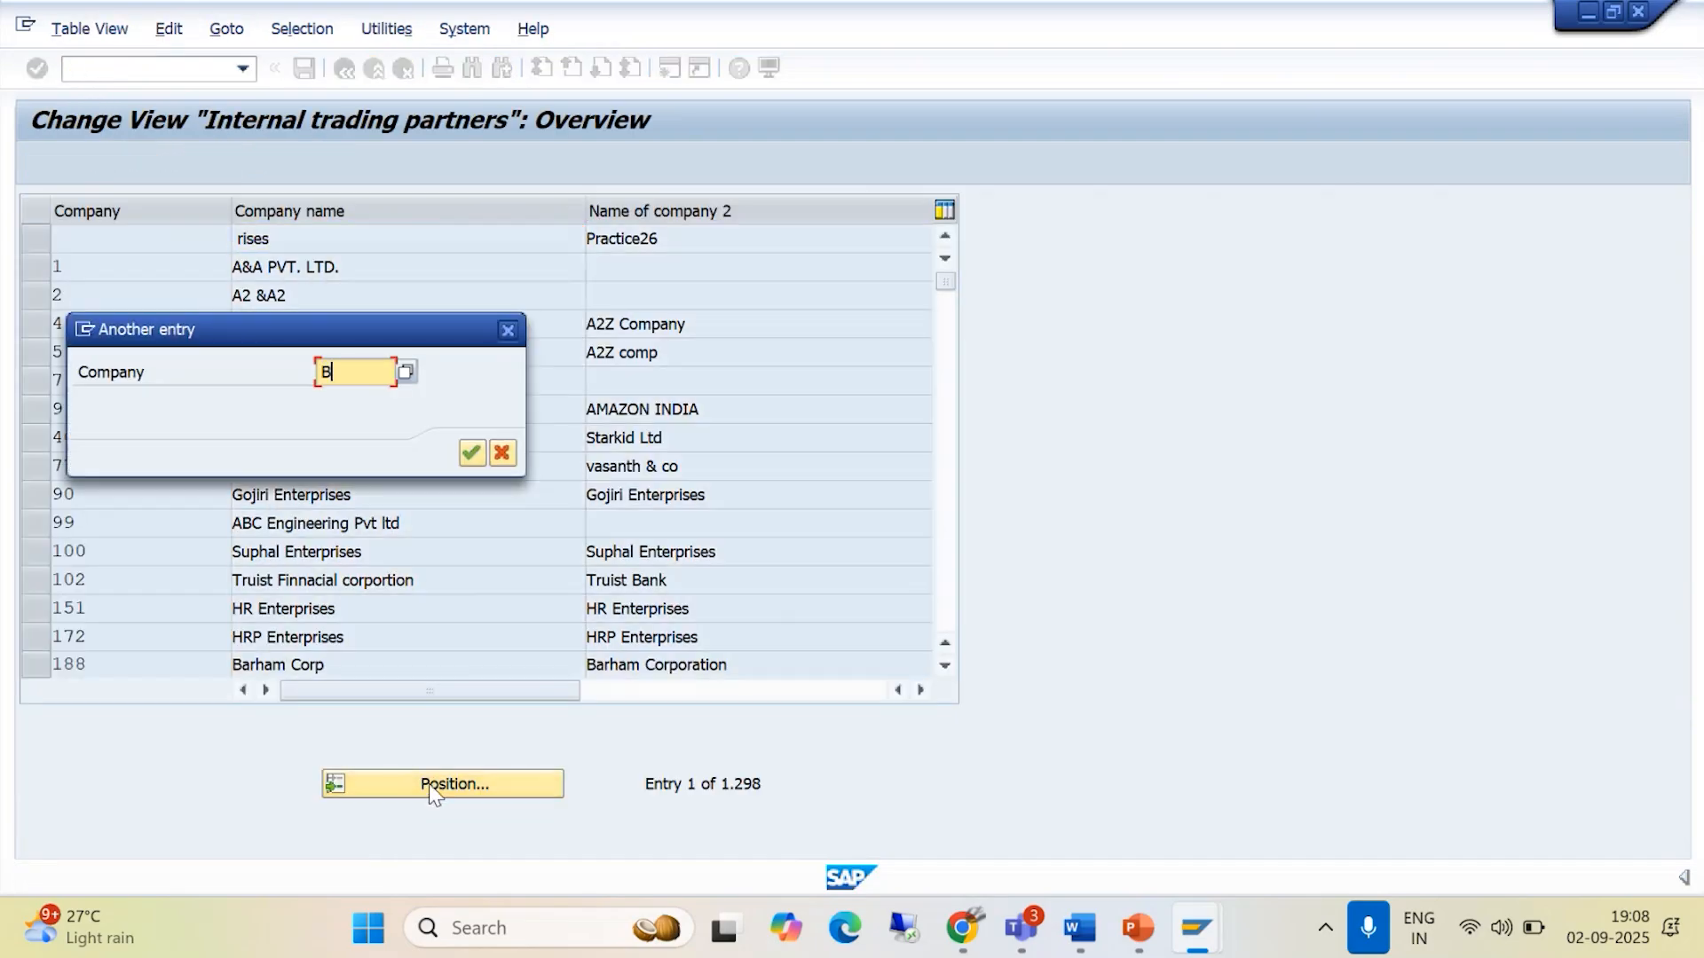
text(AJGRP)
click(468, 455)
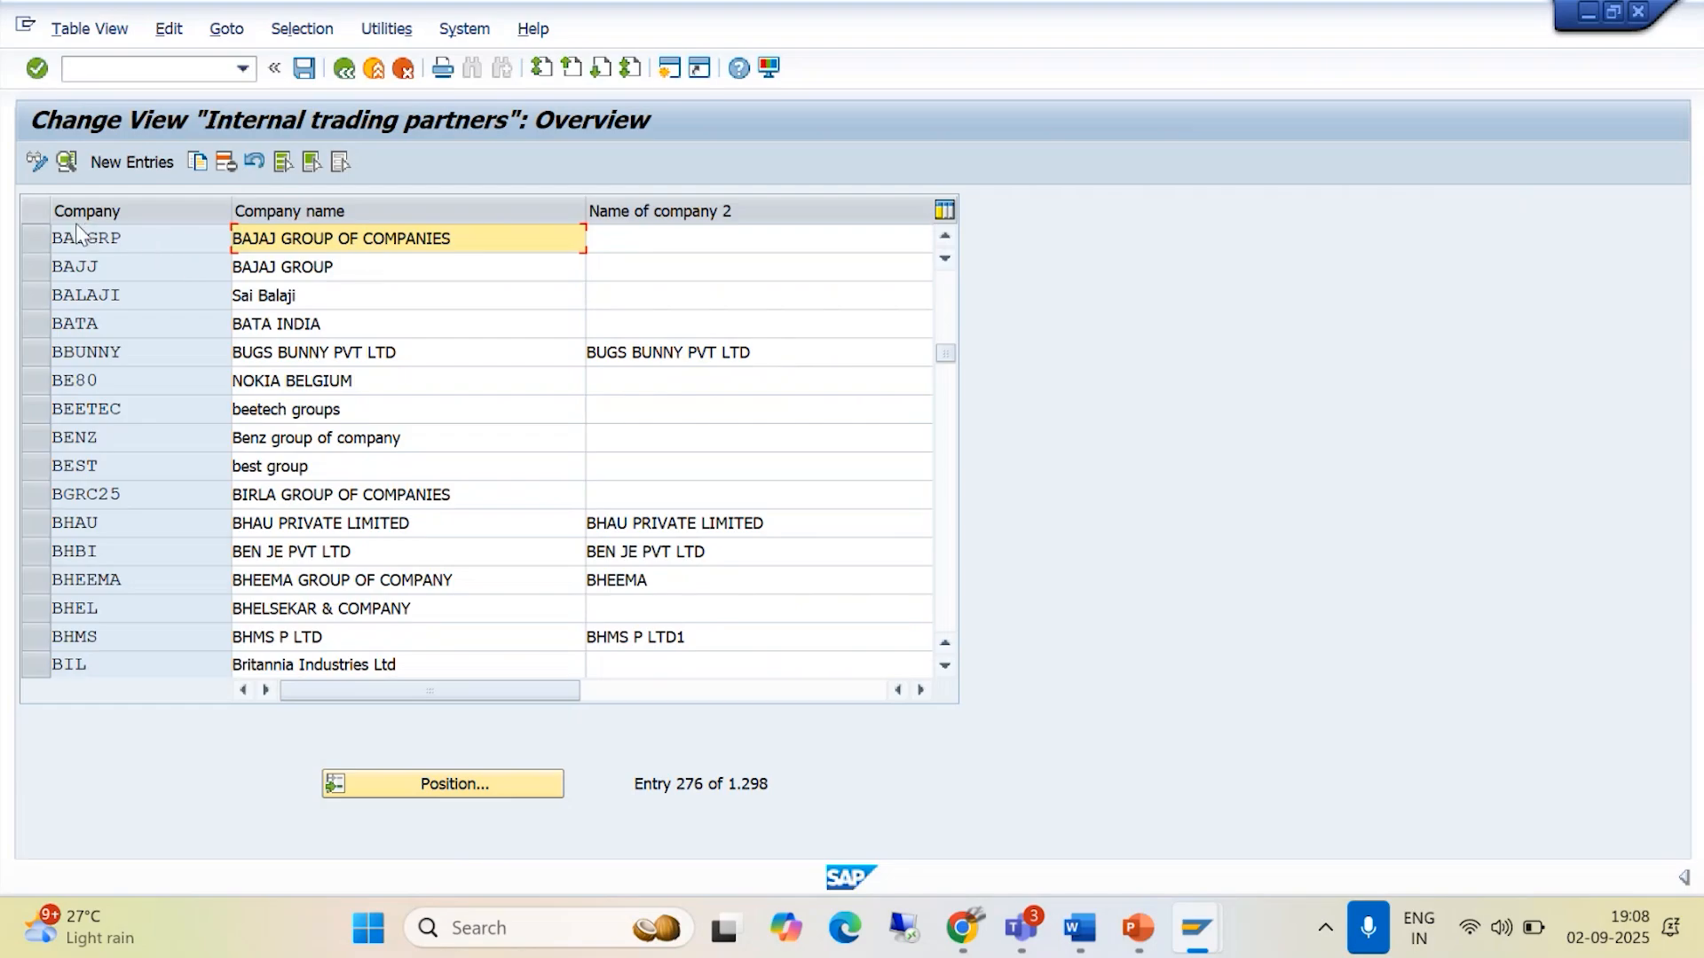
click(30, 237)
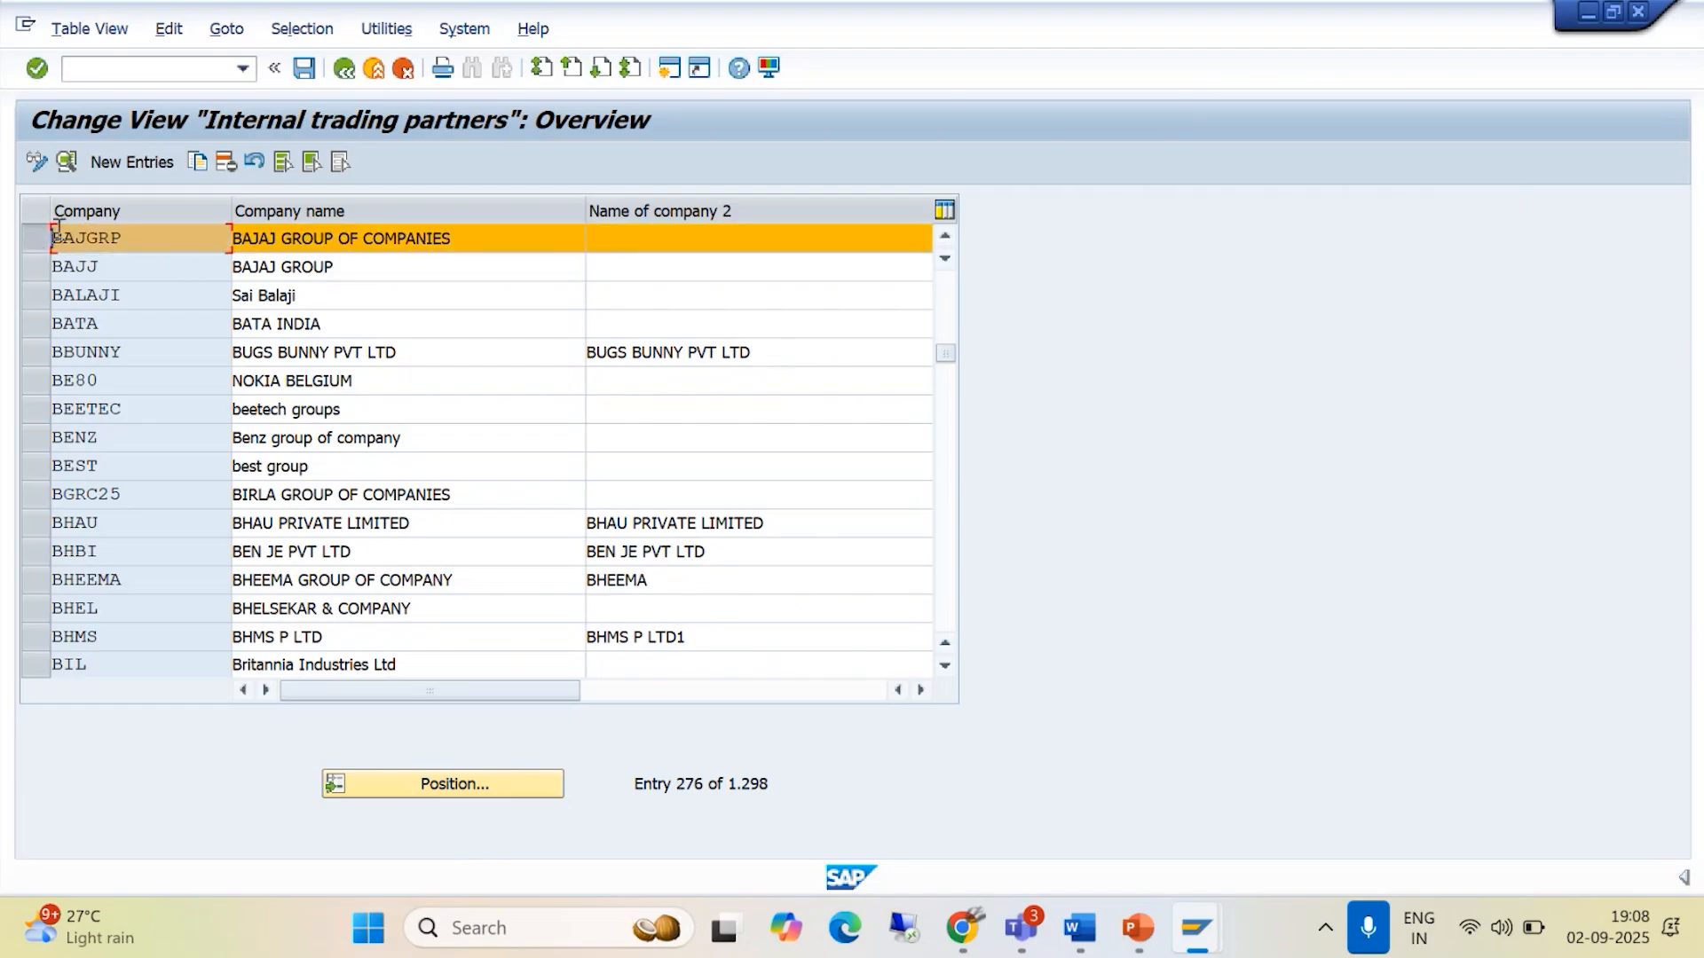
click(66, 163)
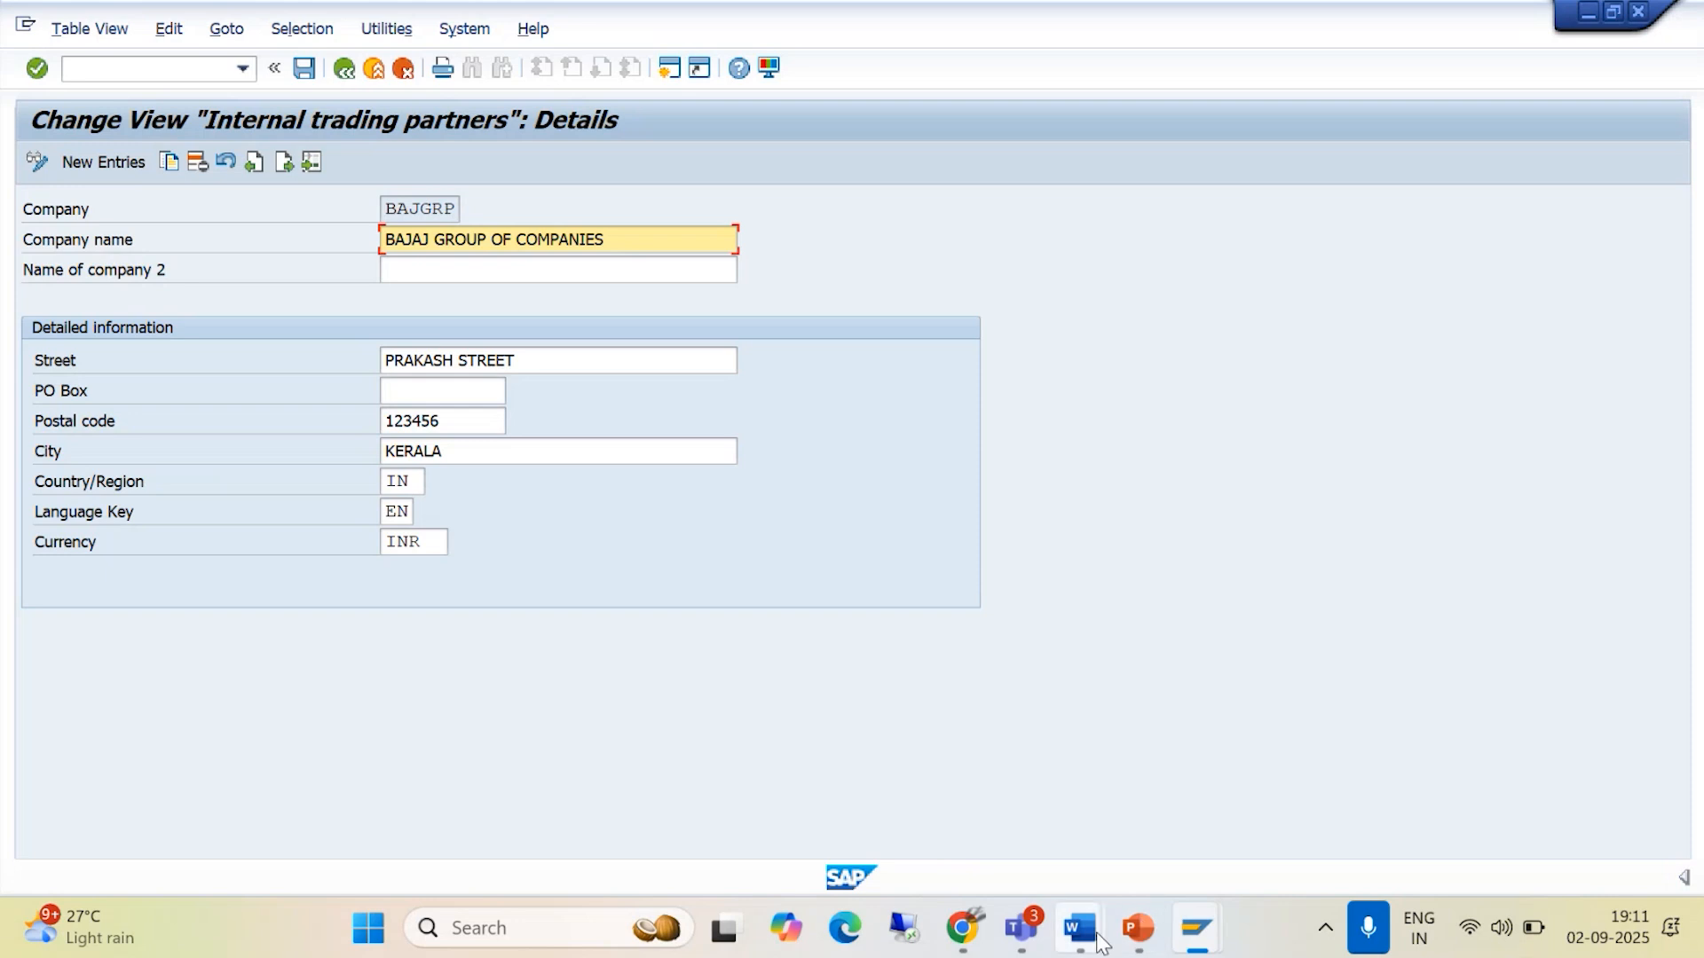
- Switch to the Enterprise Structure document in Word and review the Define Company Code section with its transaction code and IMG path
mouse_move(1101, 941)
click(1087, 768)
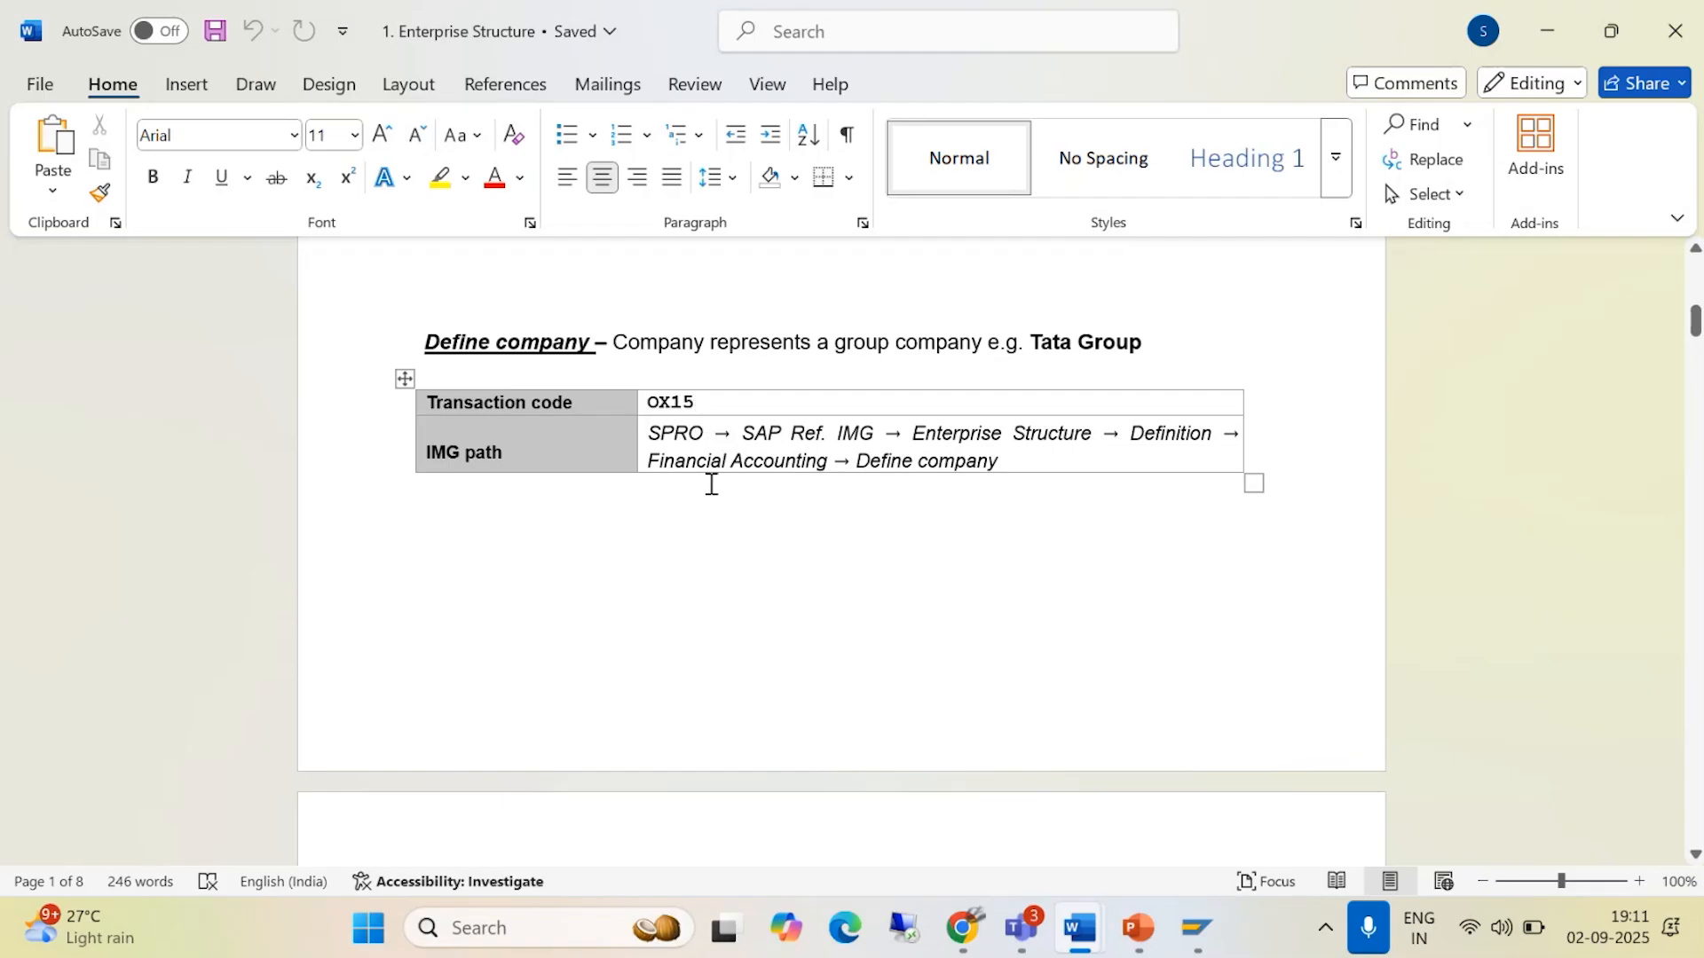
scroll(809, 463, down, 12)
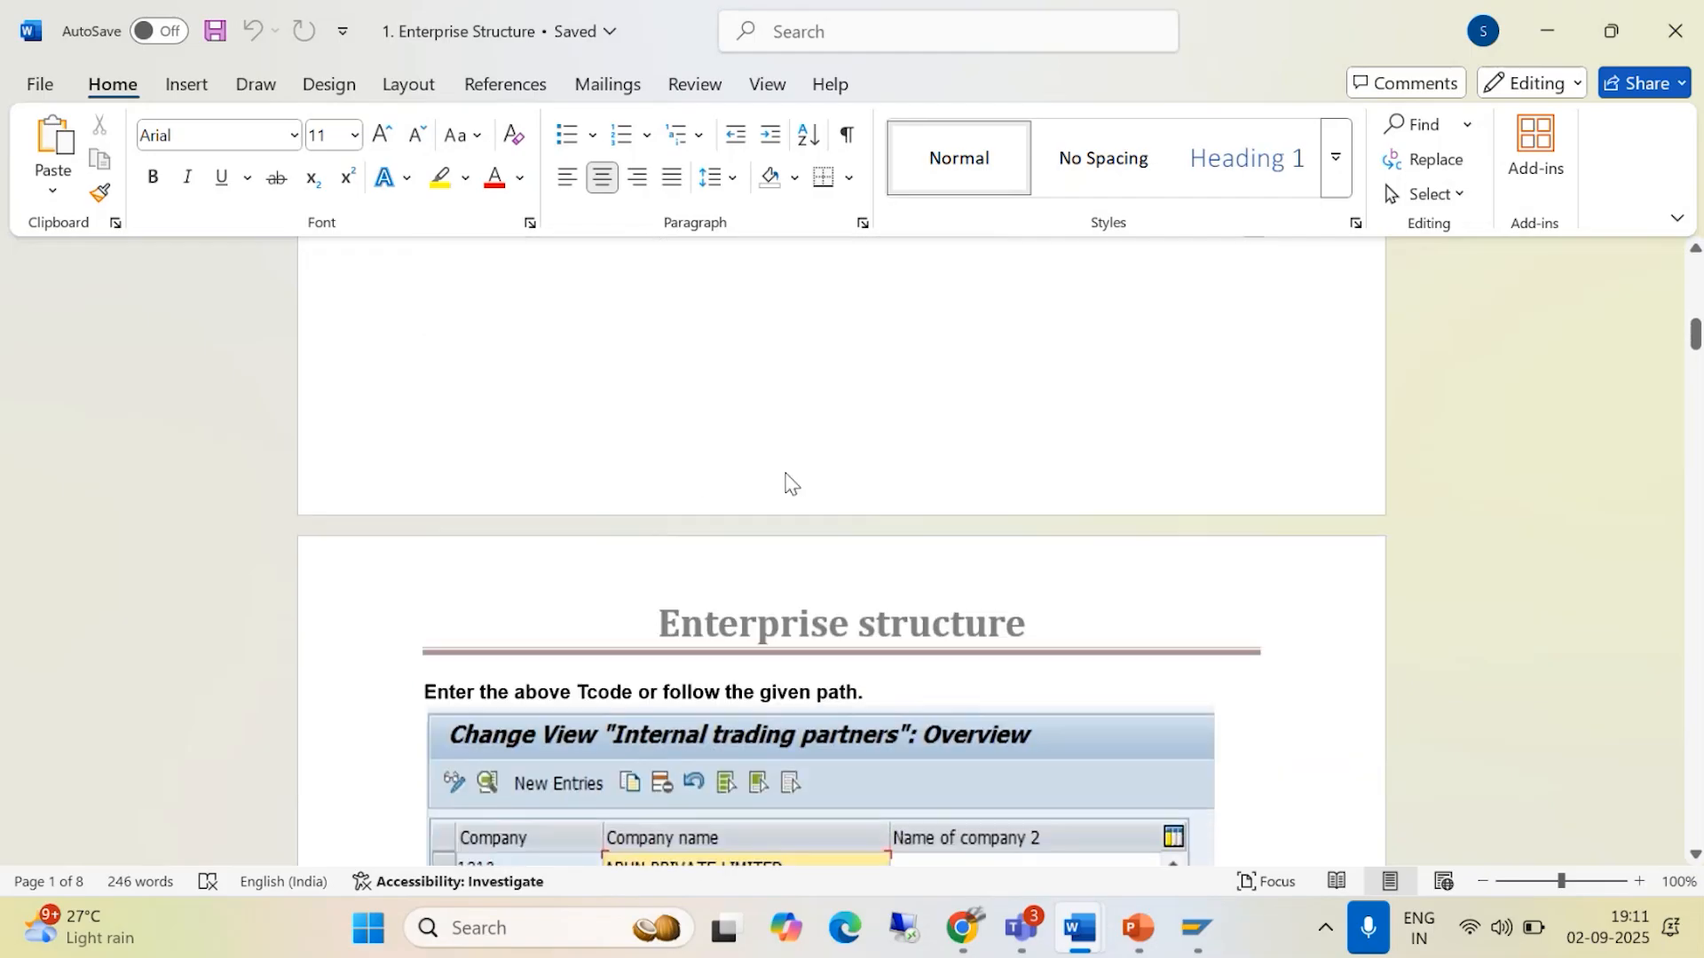
scroll(744, 513, down, 10)
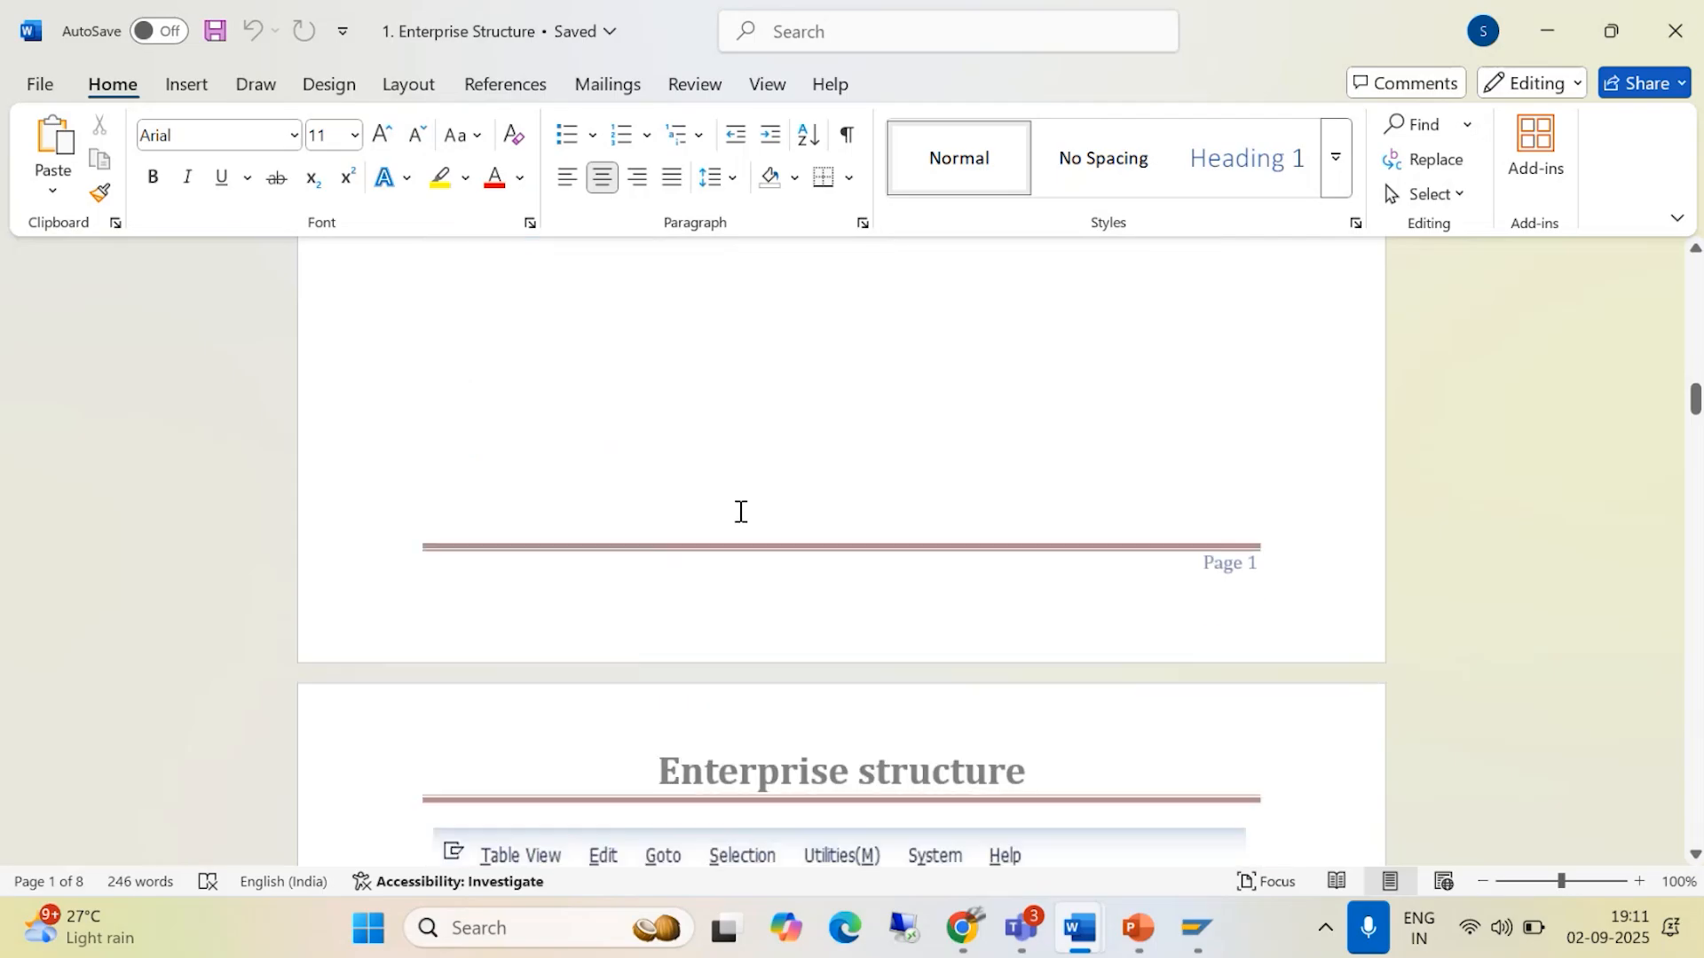
scroll(730, 514, down, 12)
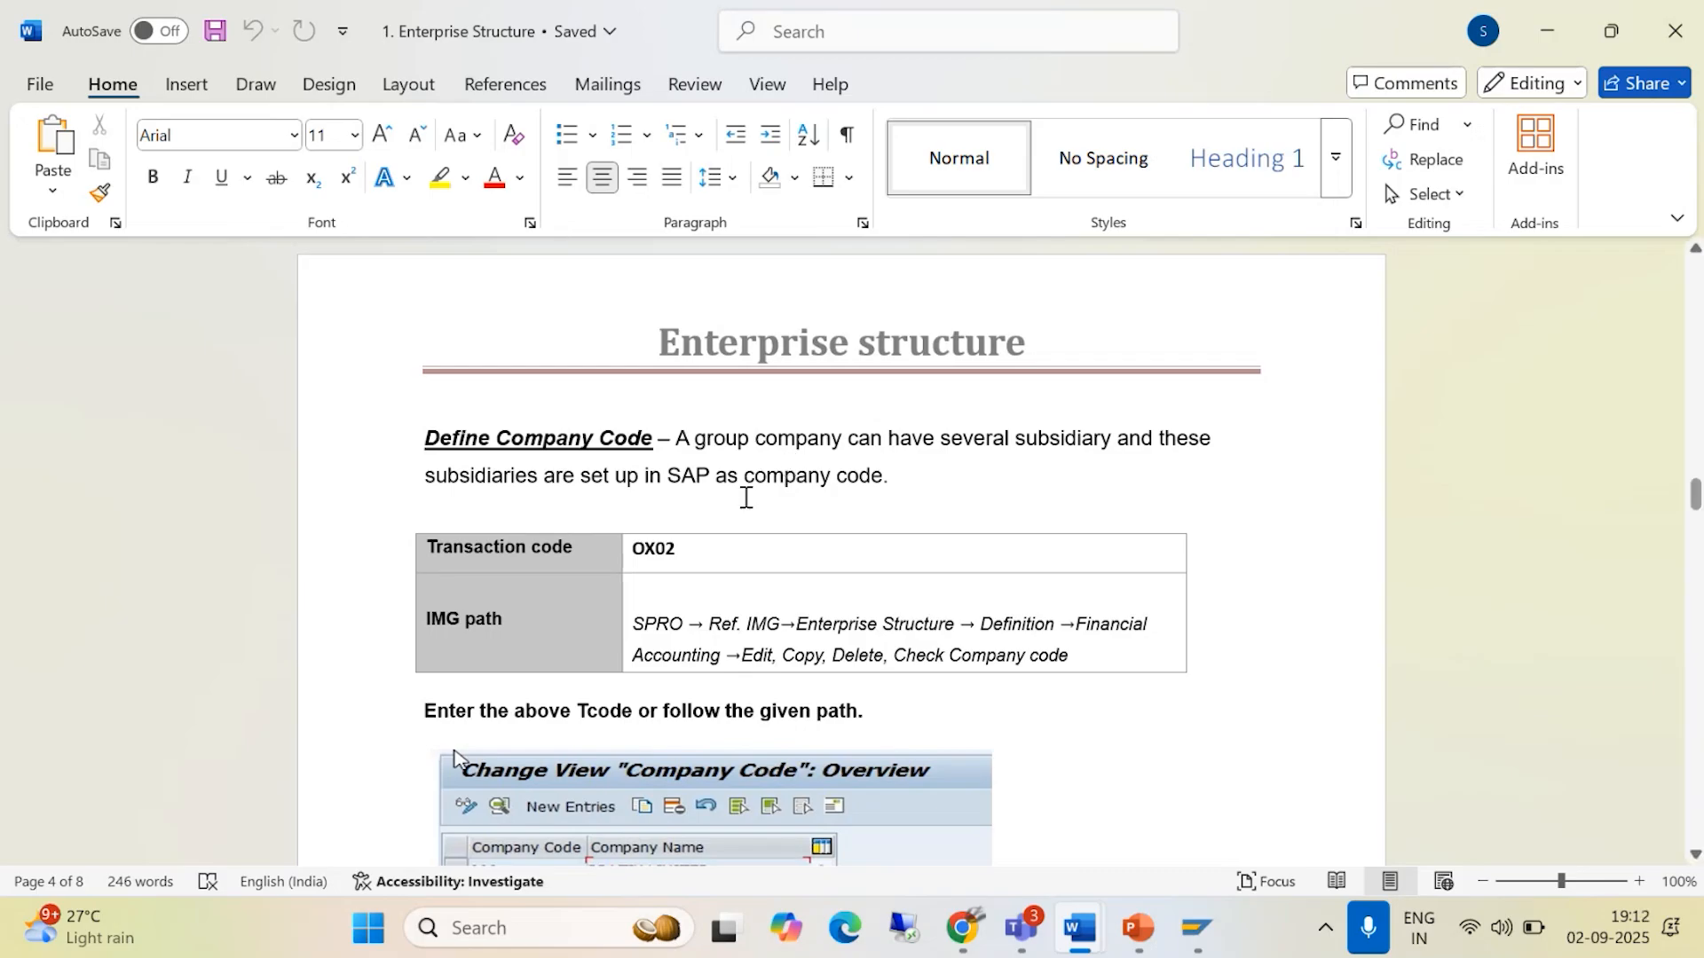
scroll(752, 559, down, 2)
scroll(600, 515, down, 1)
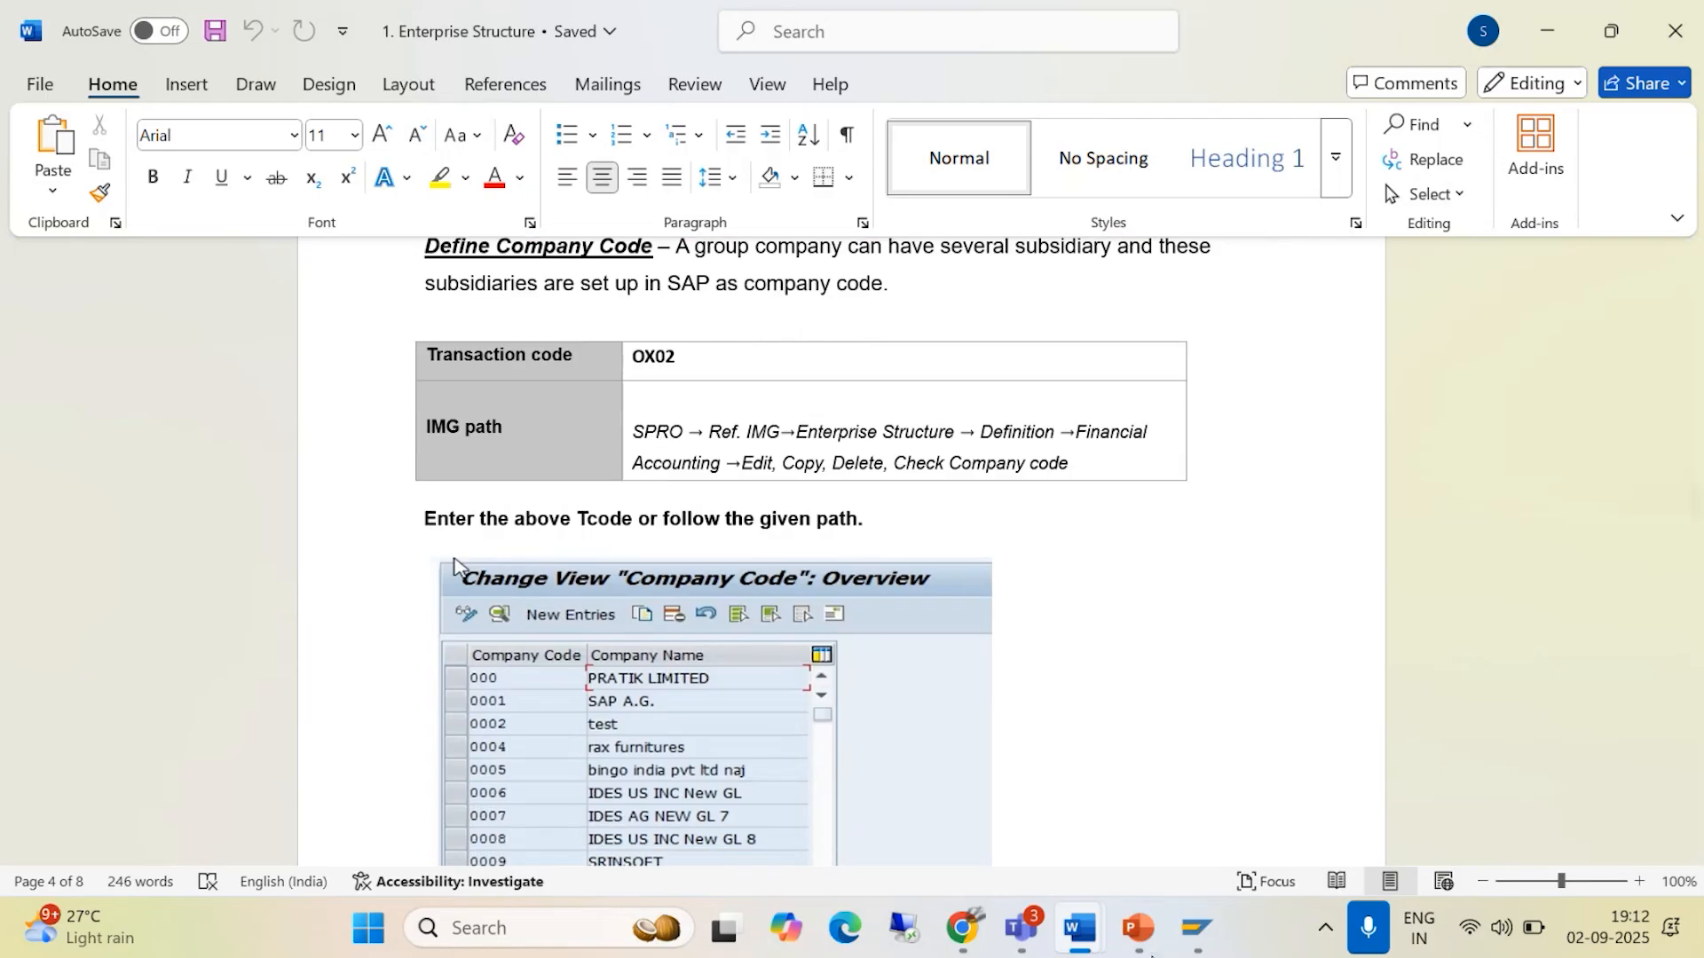
- Return to SAP, leave the internal trading partners view, and run transaction SPRO to open the SAP Reference IMG
mouse_move(1197, 929)
click(1259, 779)
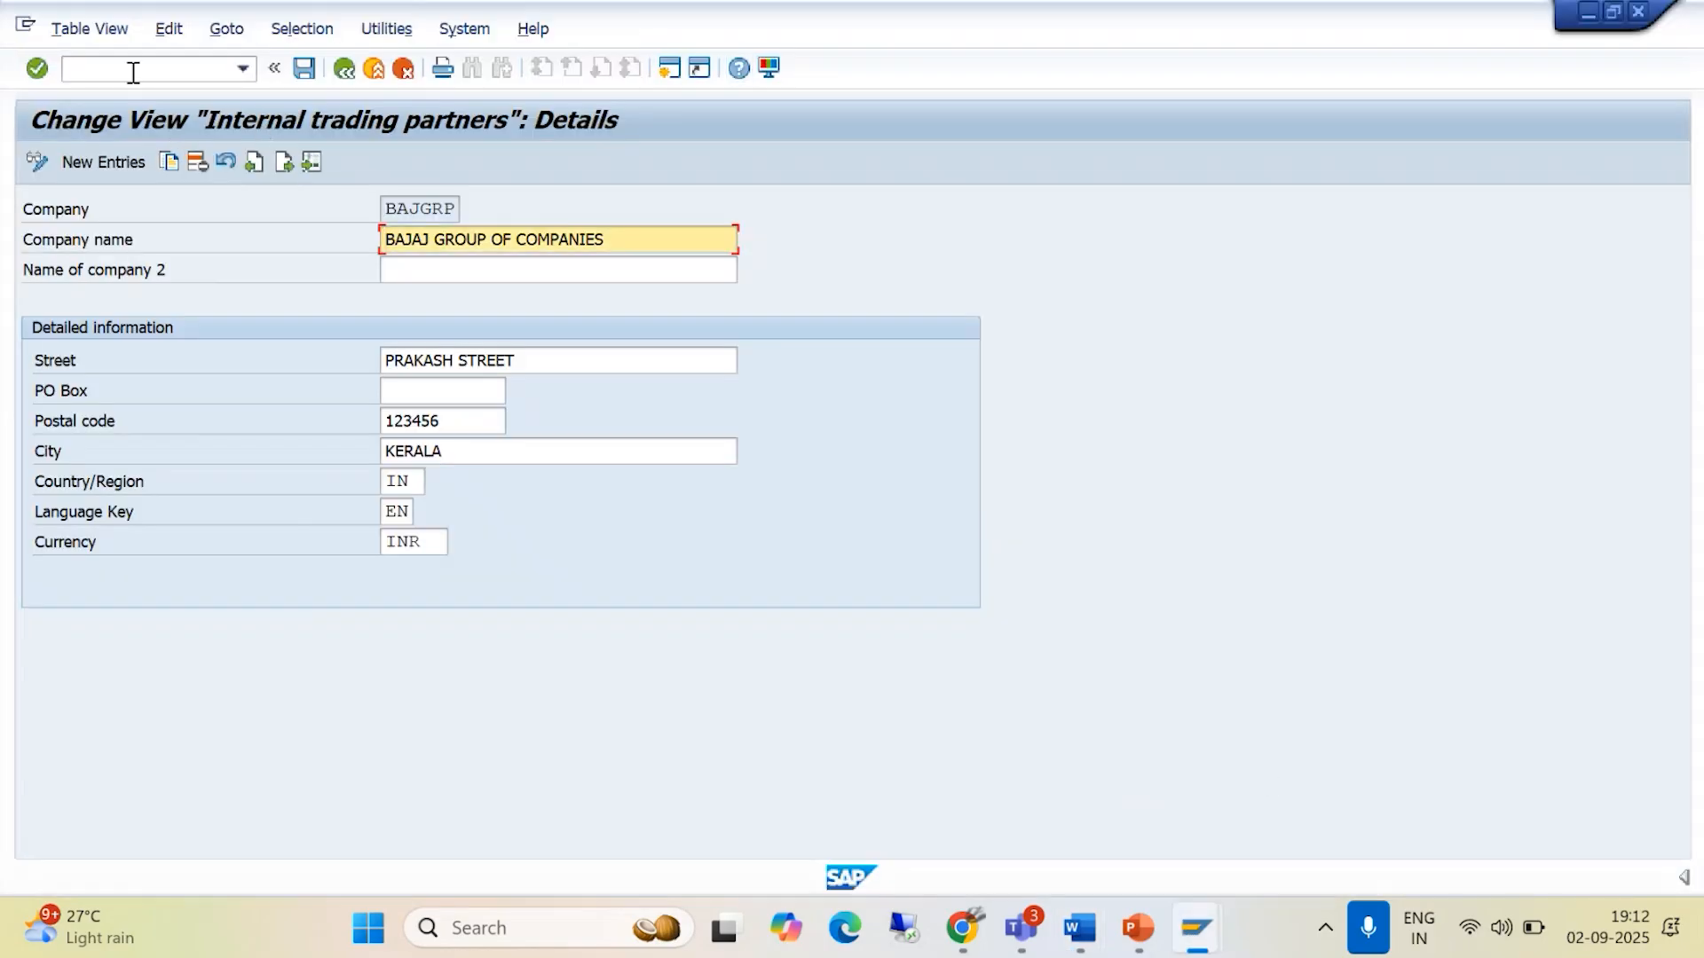
click(353, 78)
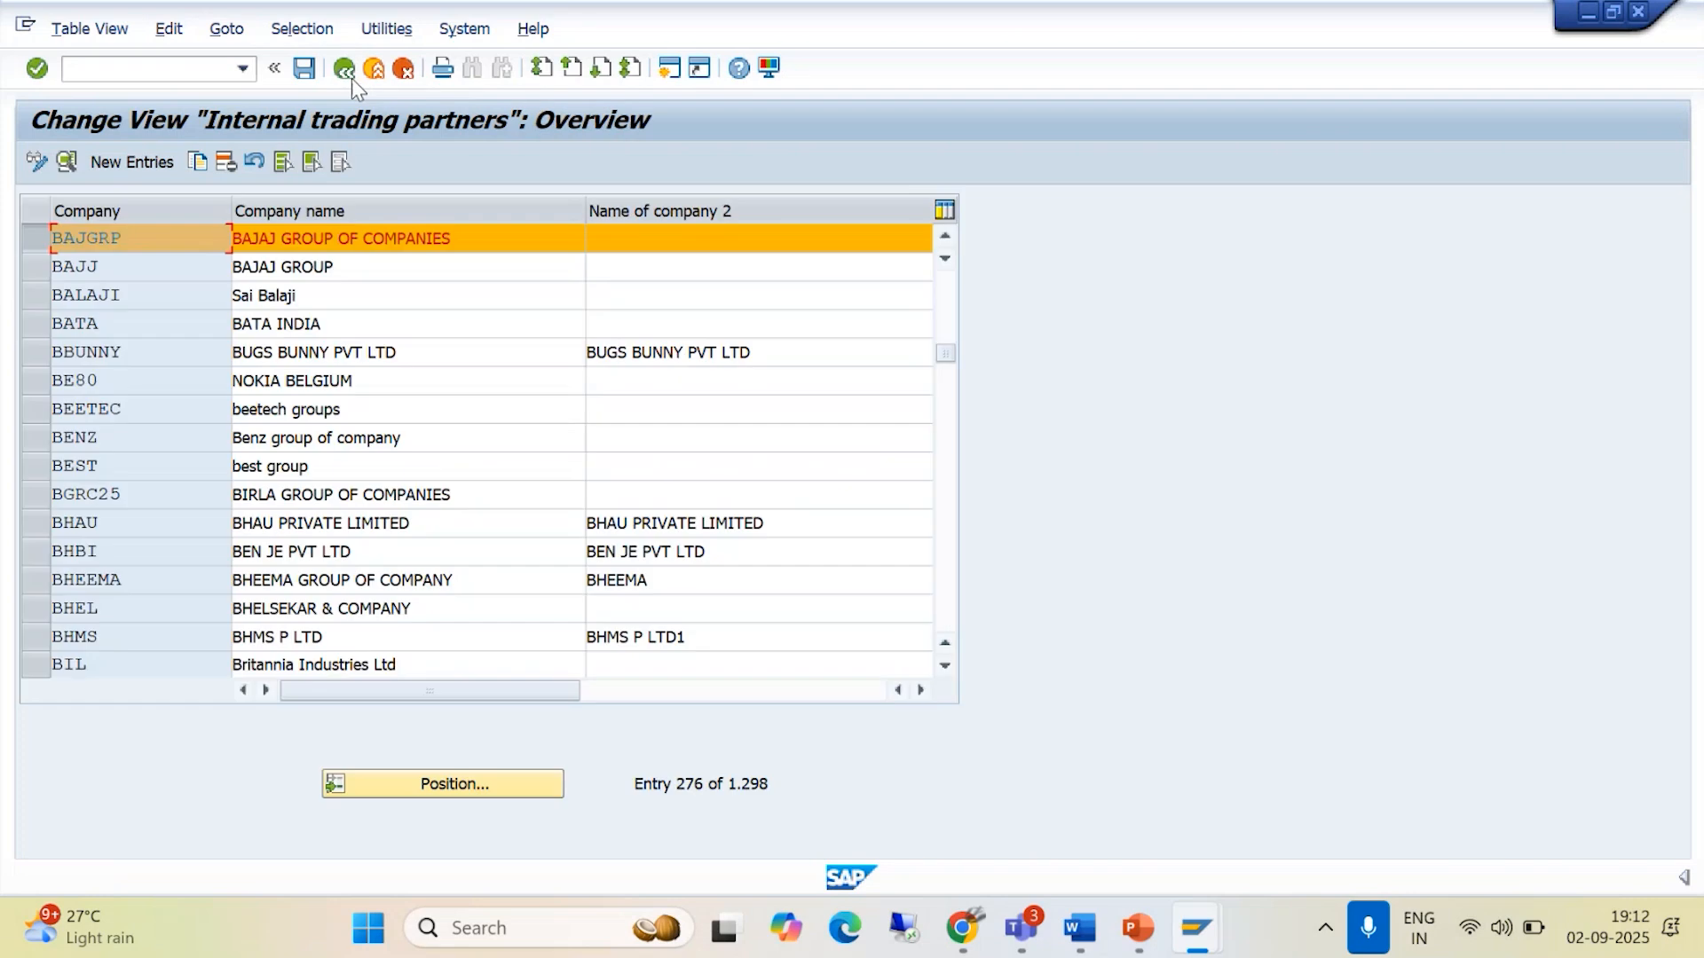
click(352, 78)
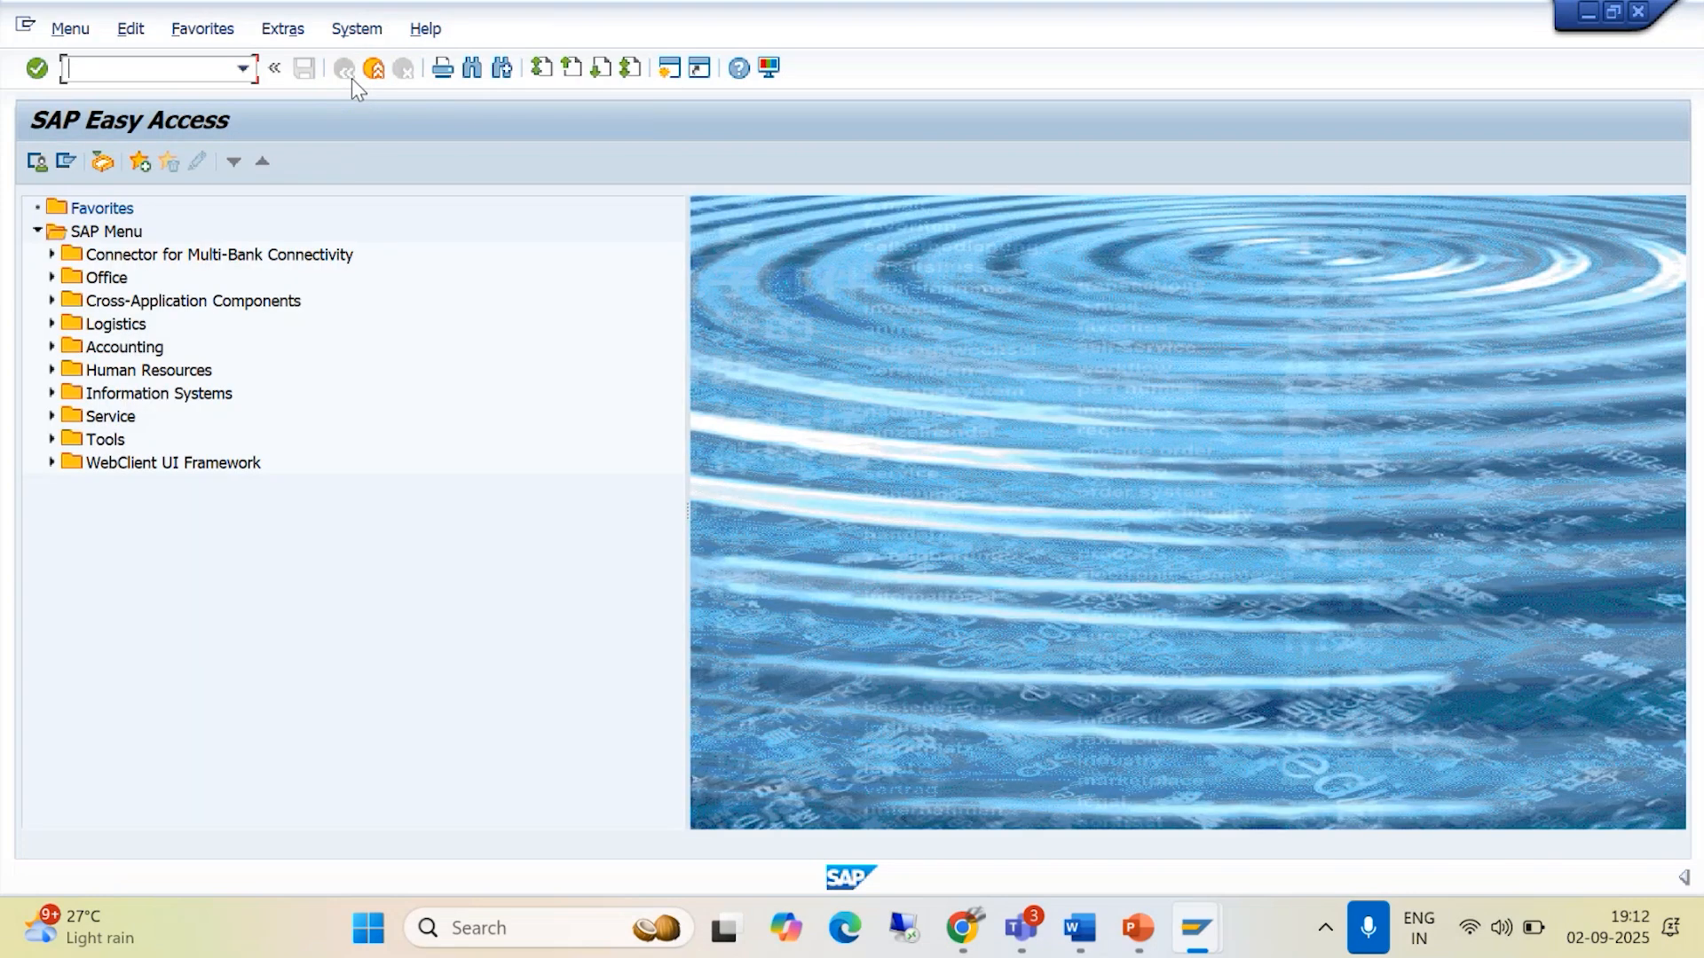
text(SPRO)
key(Return)
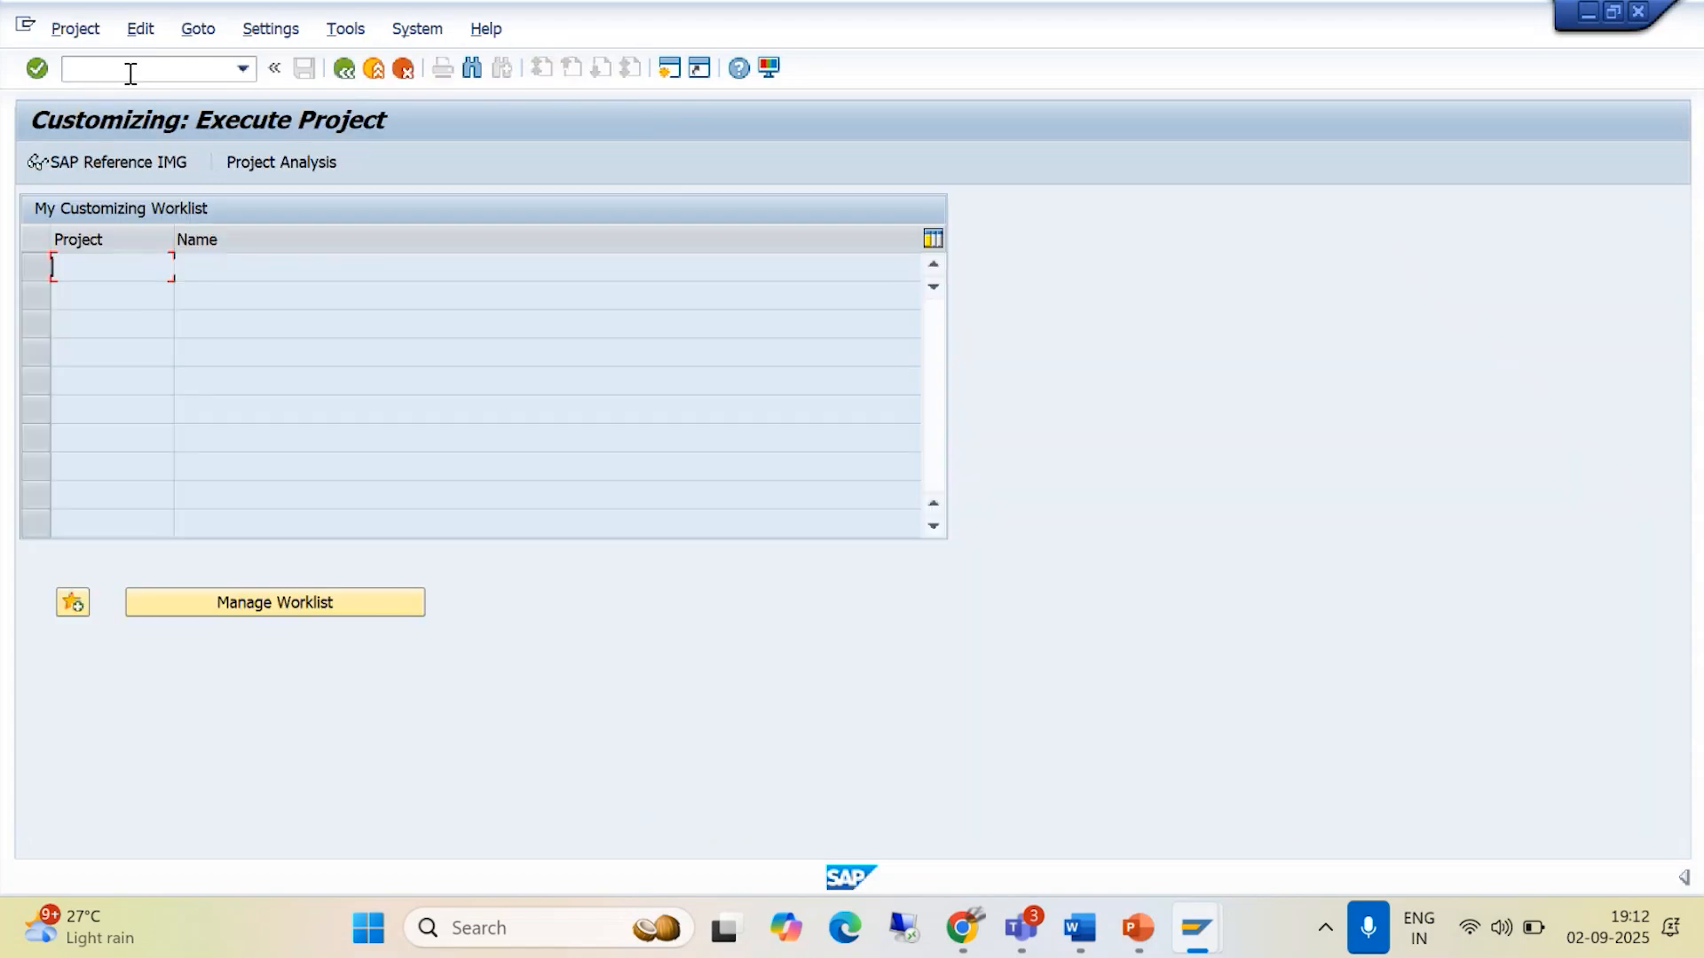
click(114, 163)
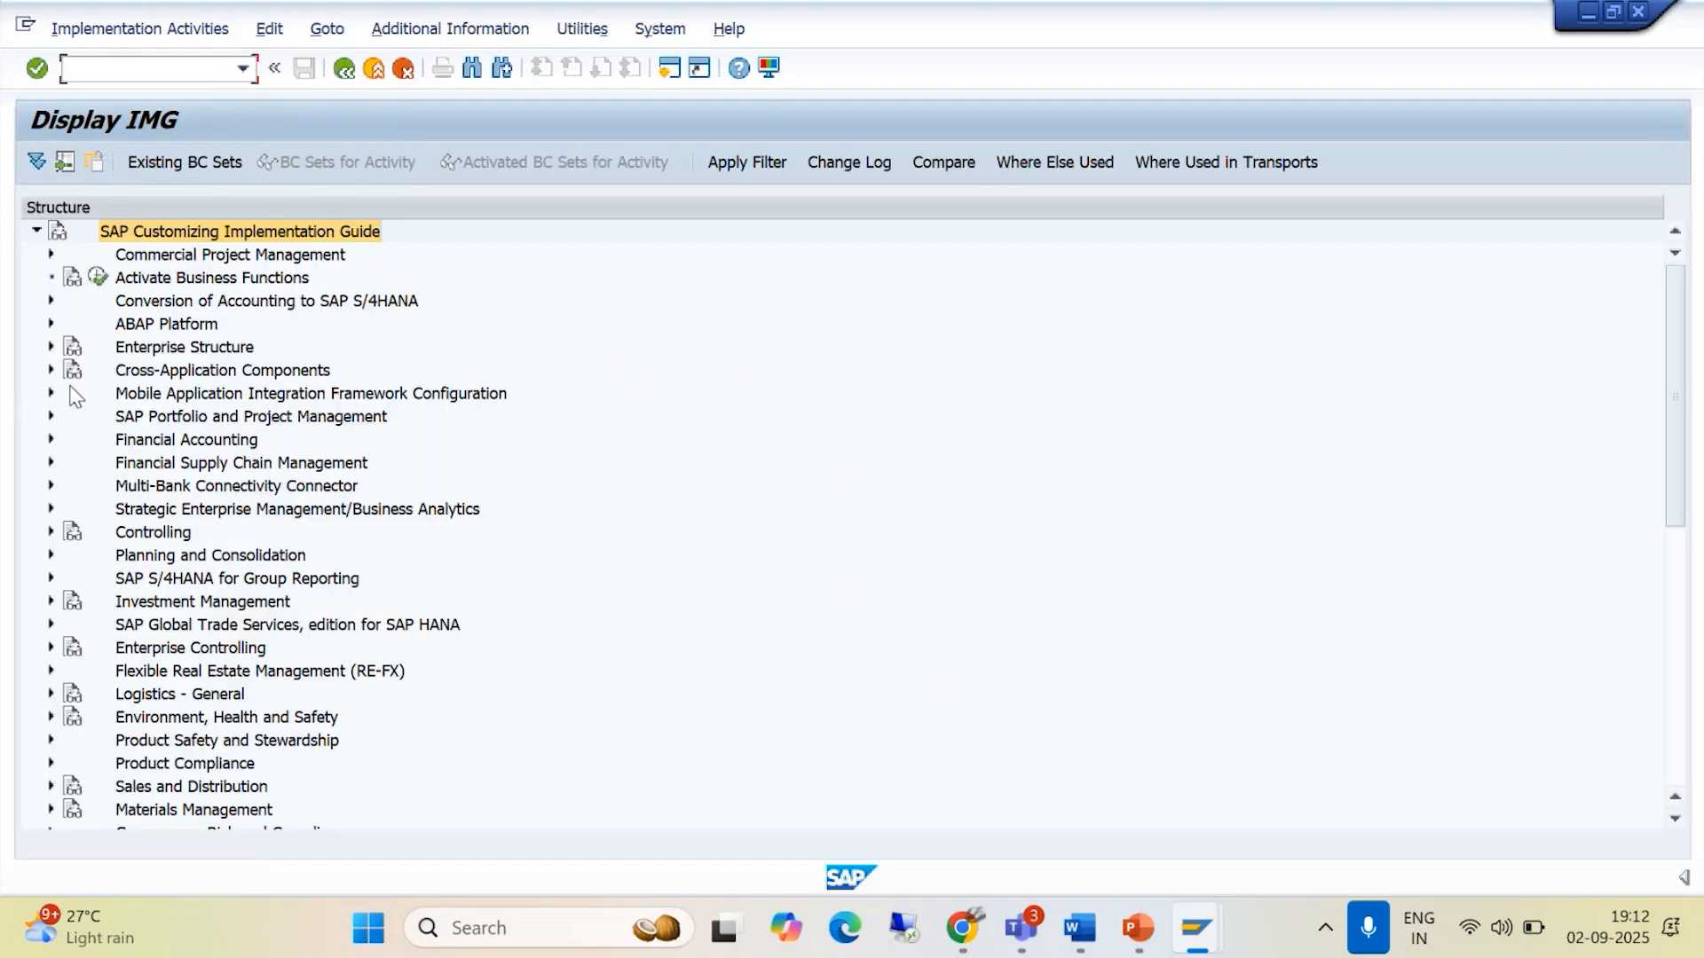
- Expand Enterprise Structure, Definition and Financial Accounting in the IMG tree, checking the path against the Word document
click(51, 348)
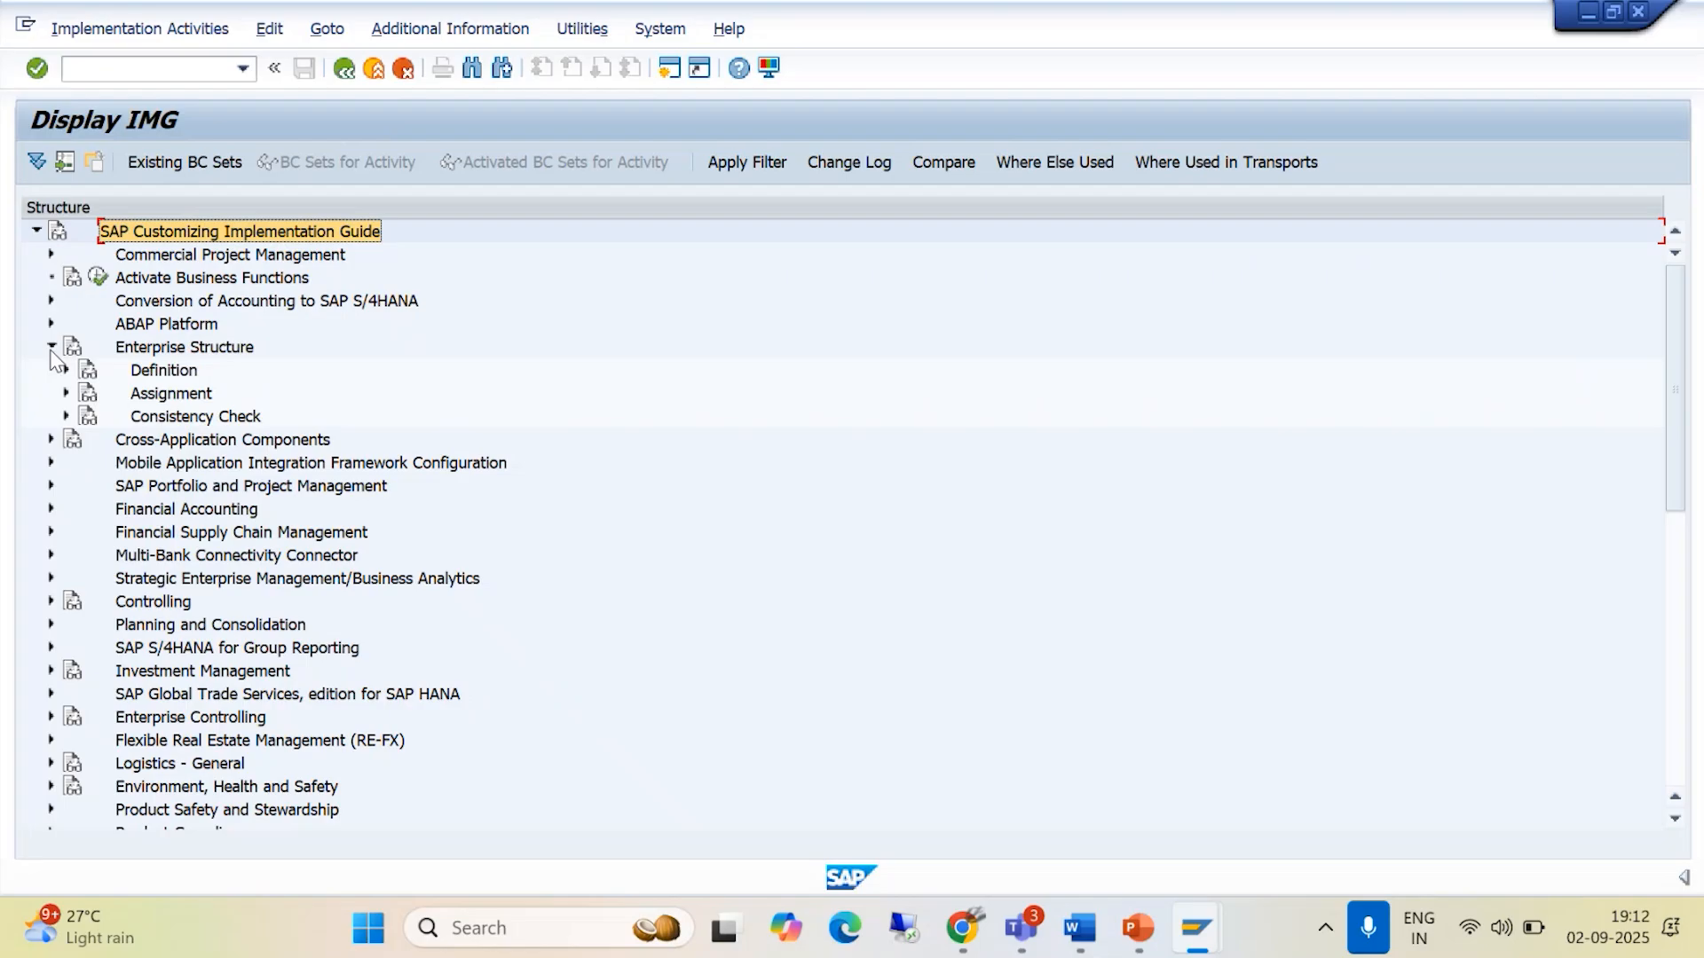
key(alt+Tab)
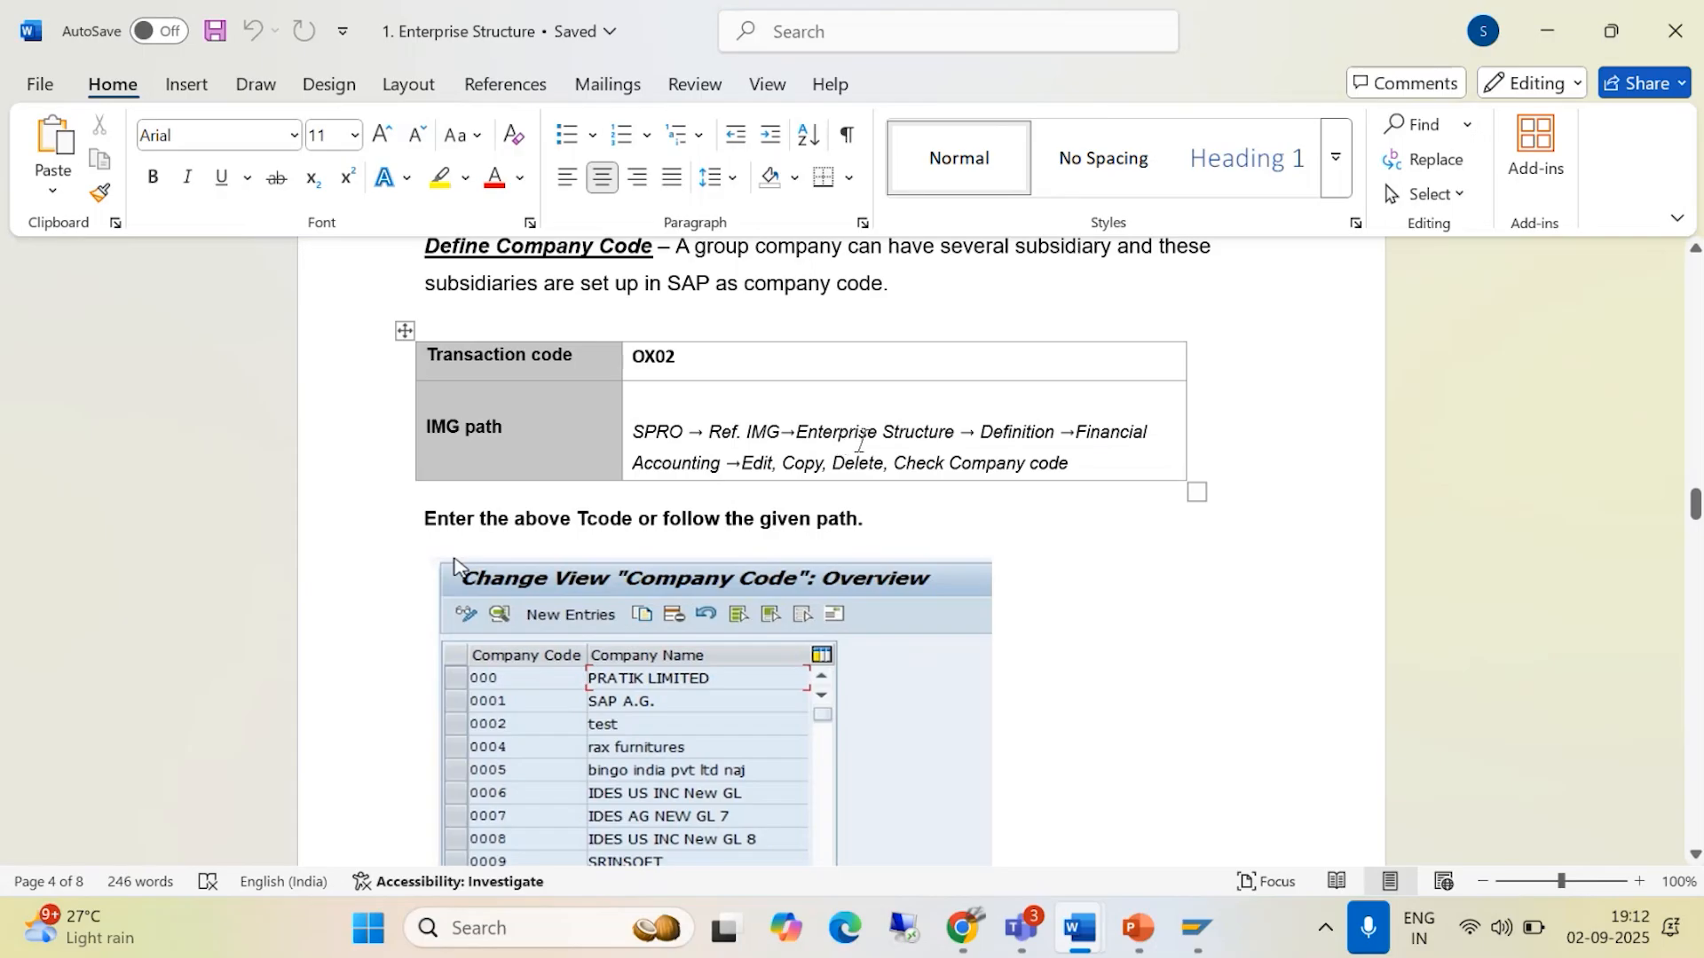
key(alt+Tab)
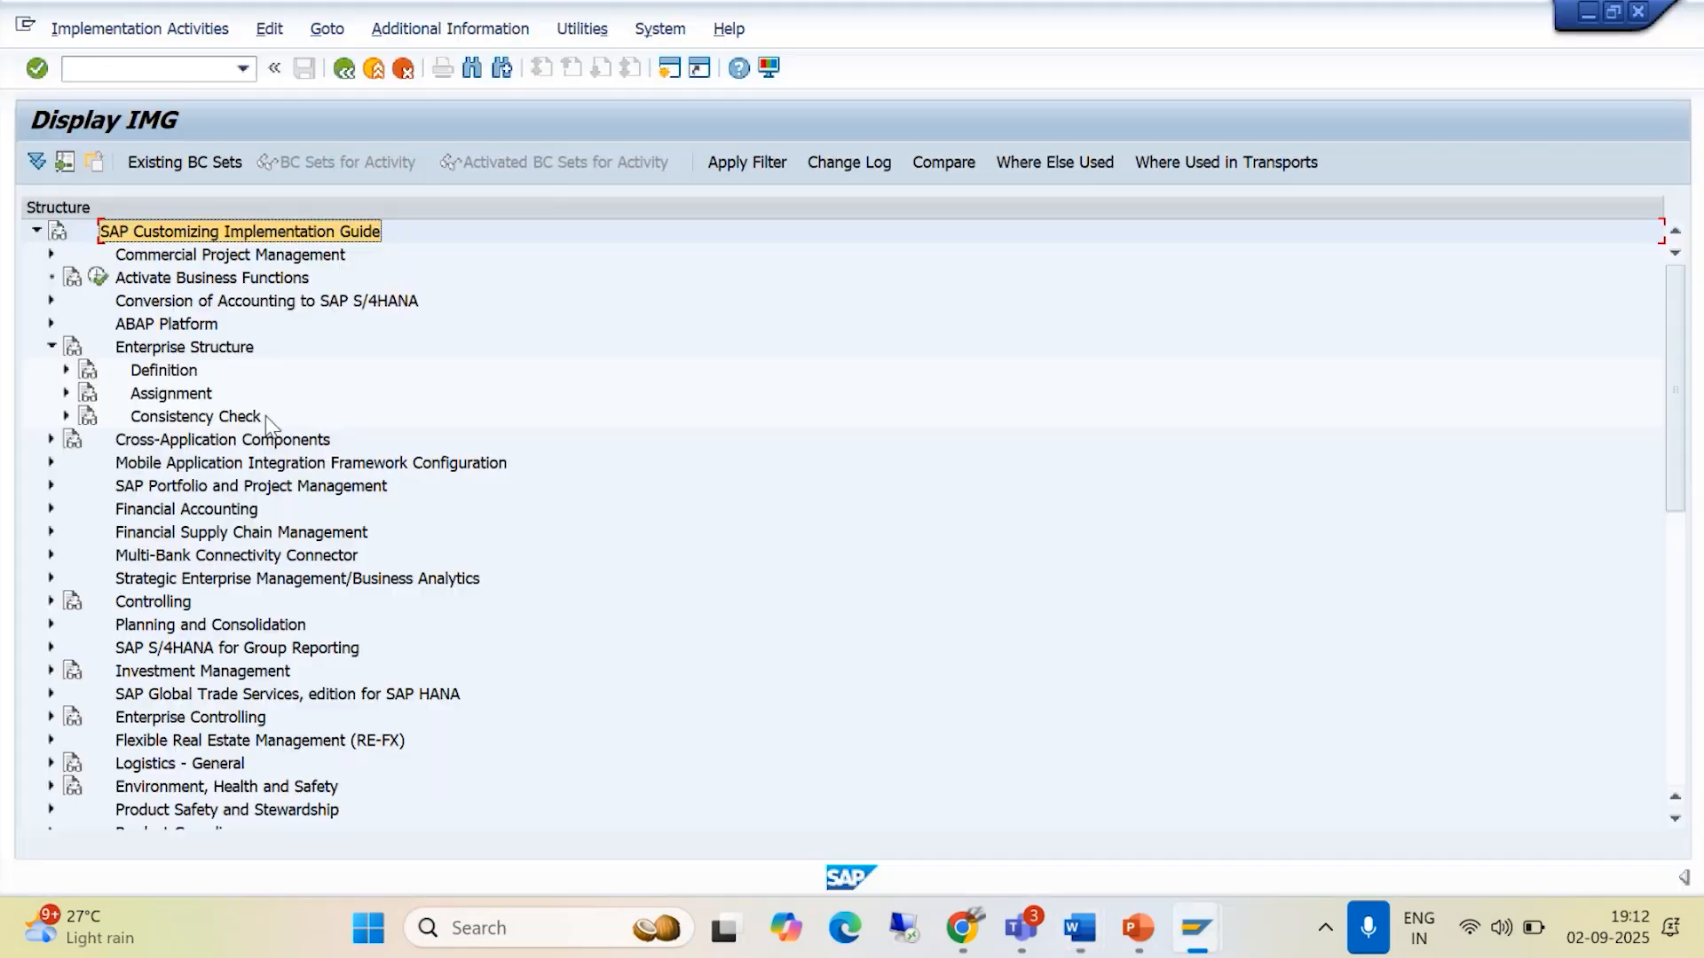
click(65, 372)
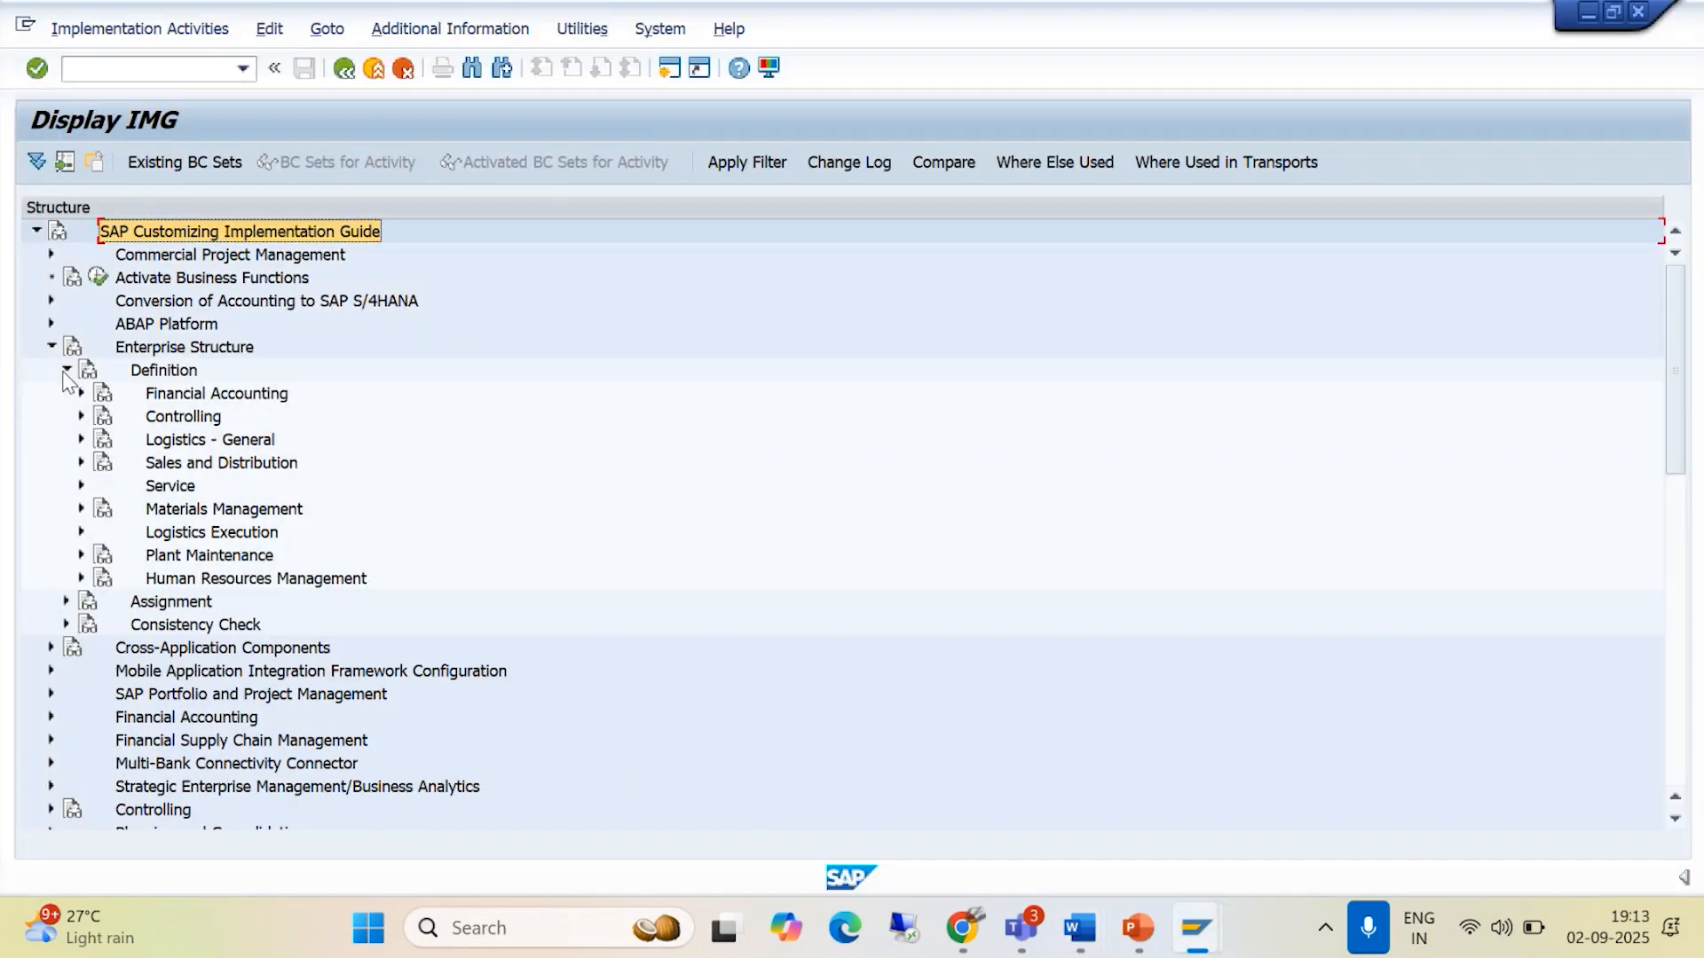
key(alt+Tab)
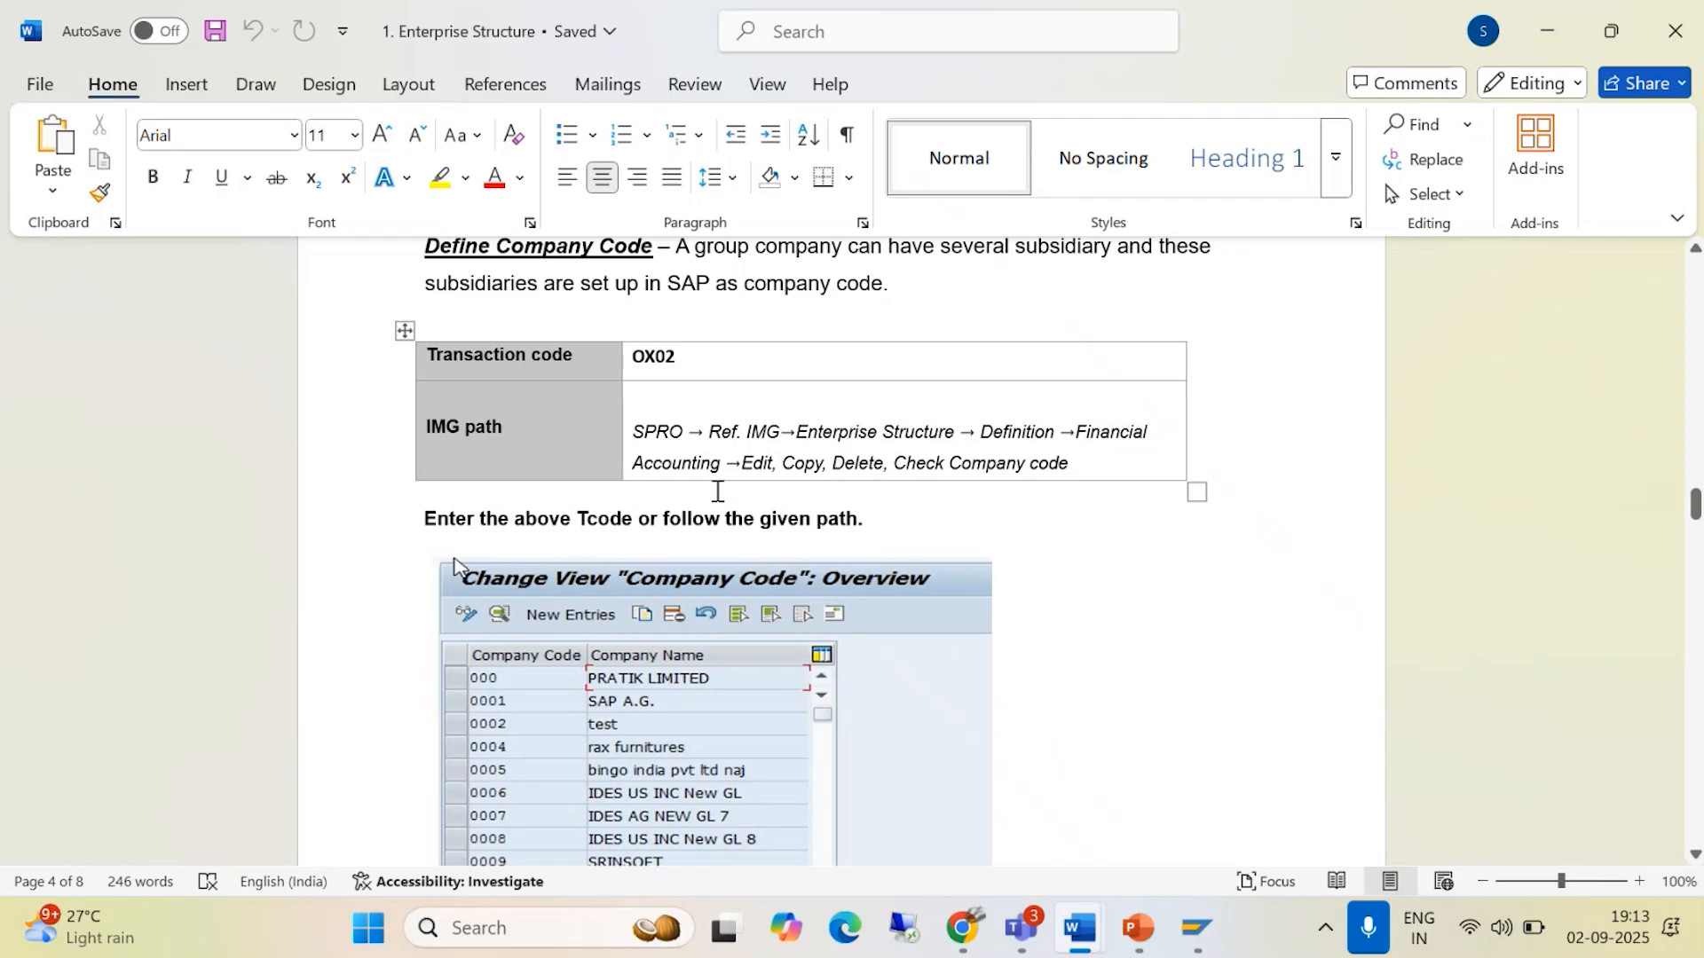
key(alt+Tab)
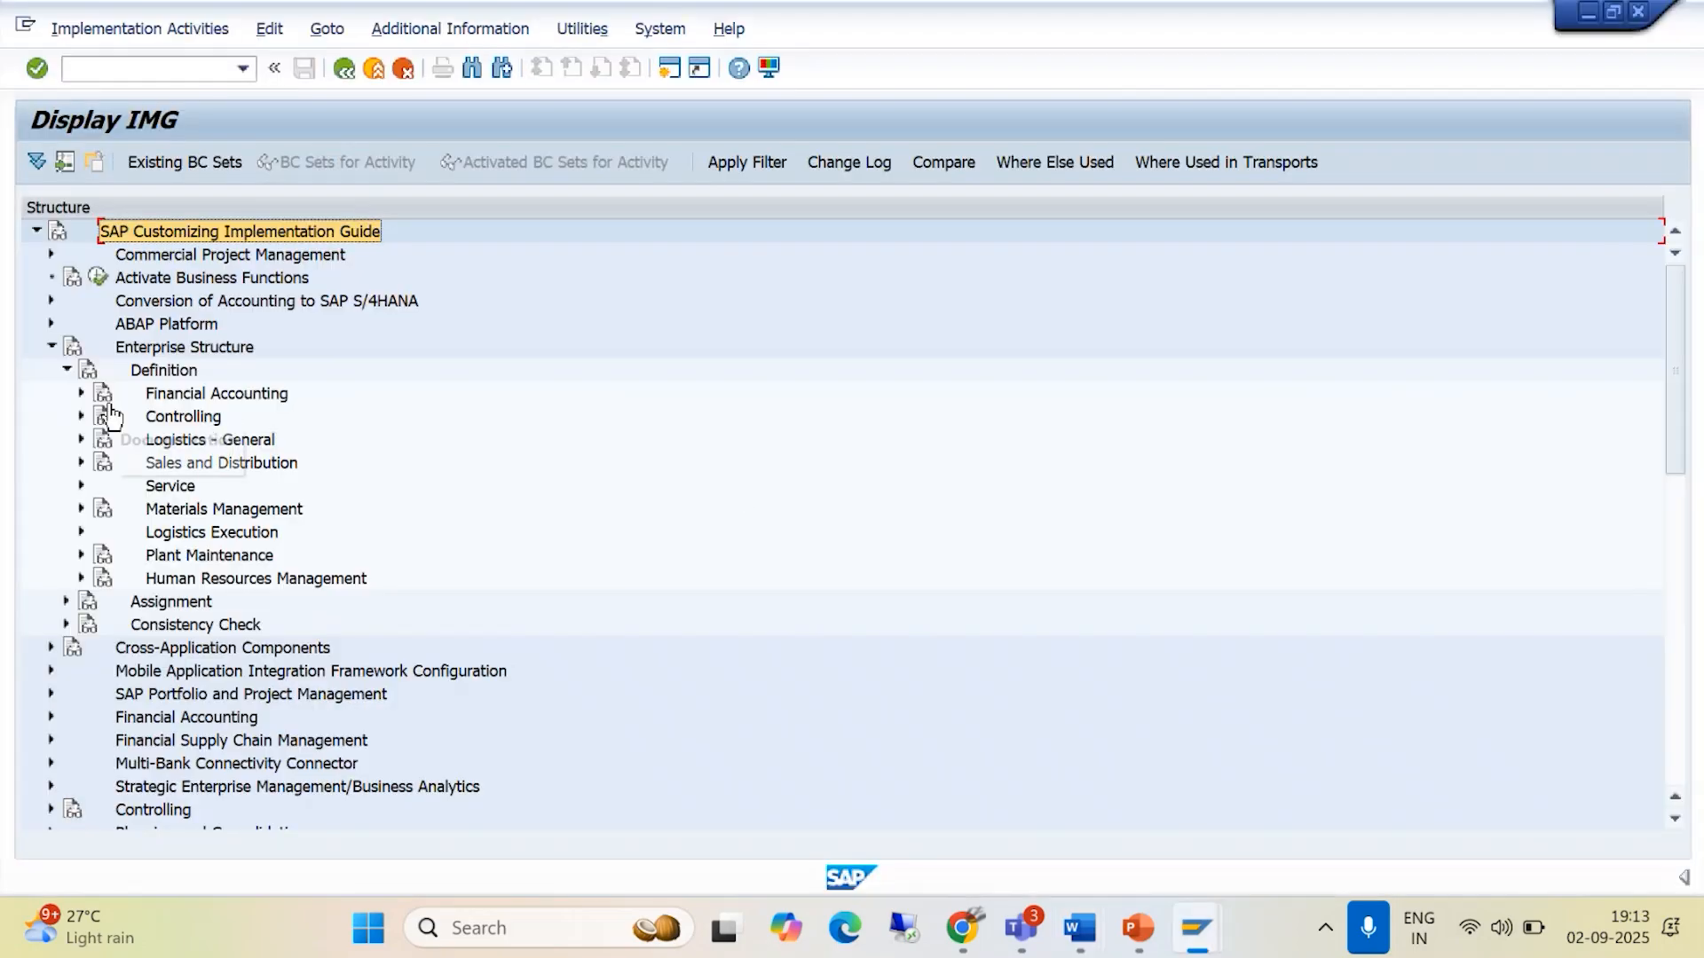
click(81, 394)
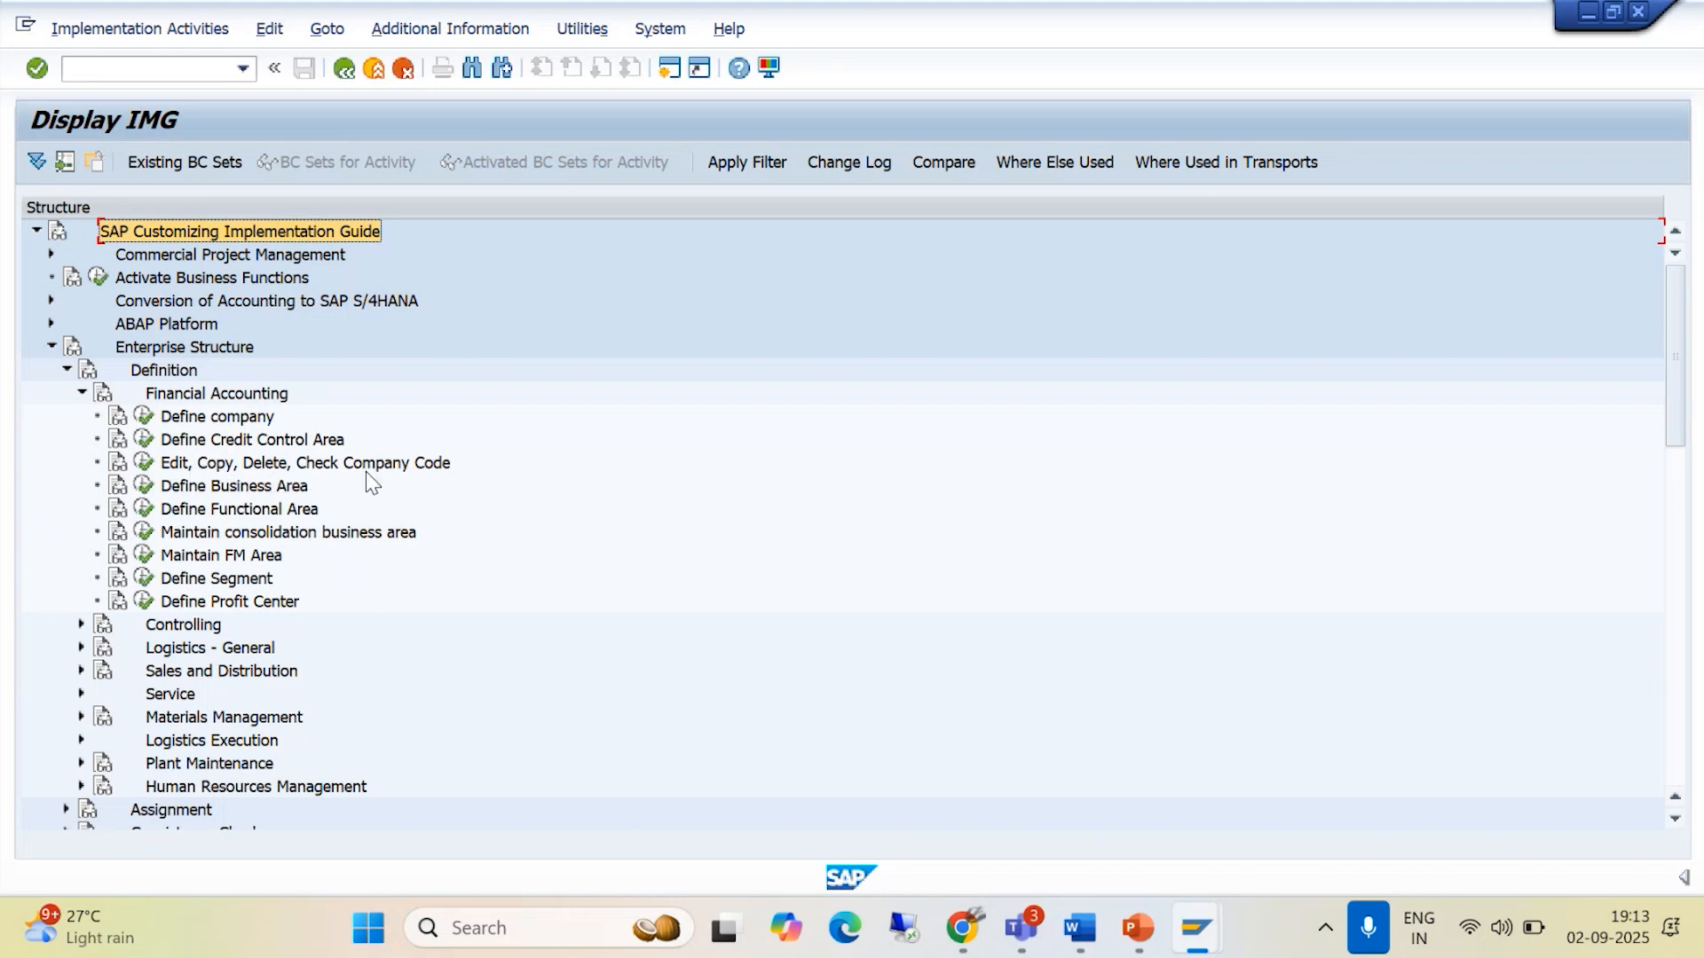
- Check the company code transaction in the Word document, then display the activity keys as additional information in the SAP IMG structure
key(alt+Tab)
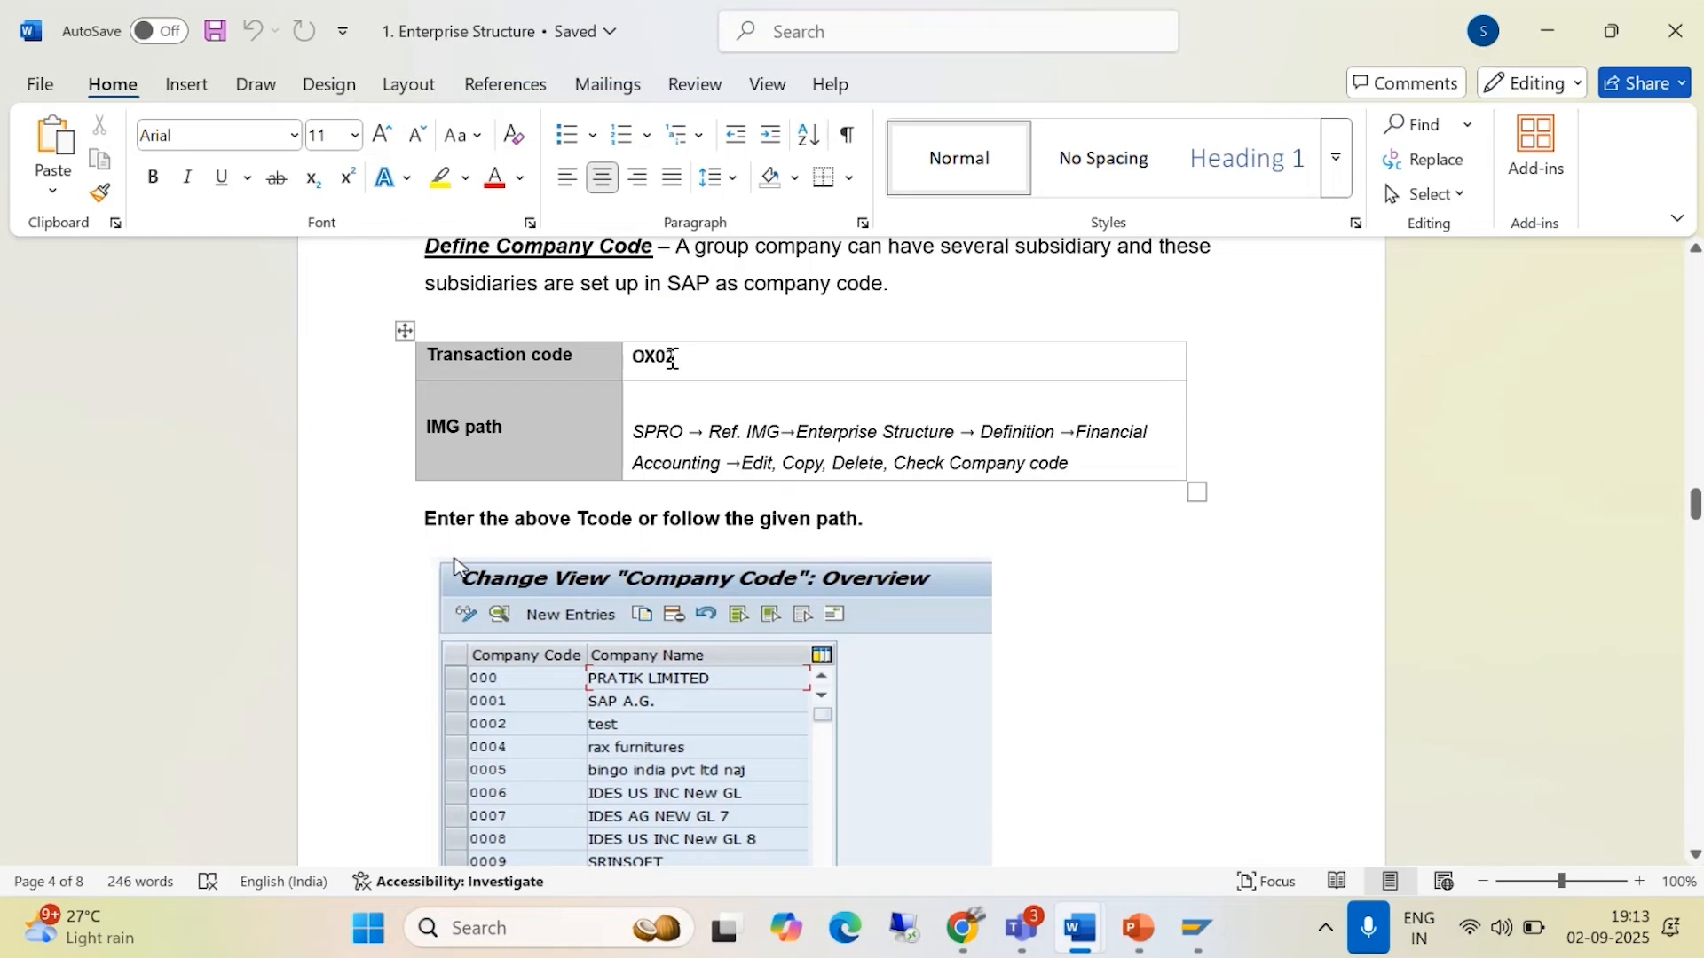
key(alt+Tab)
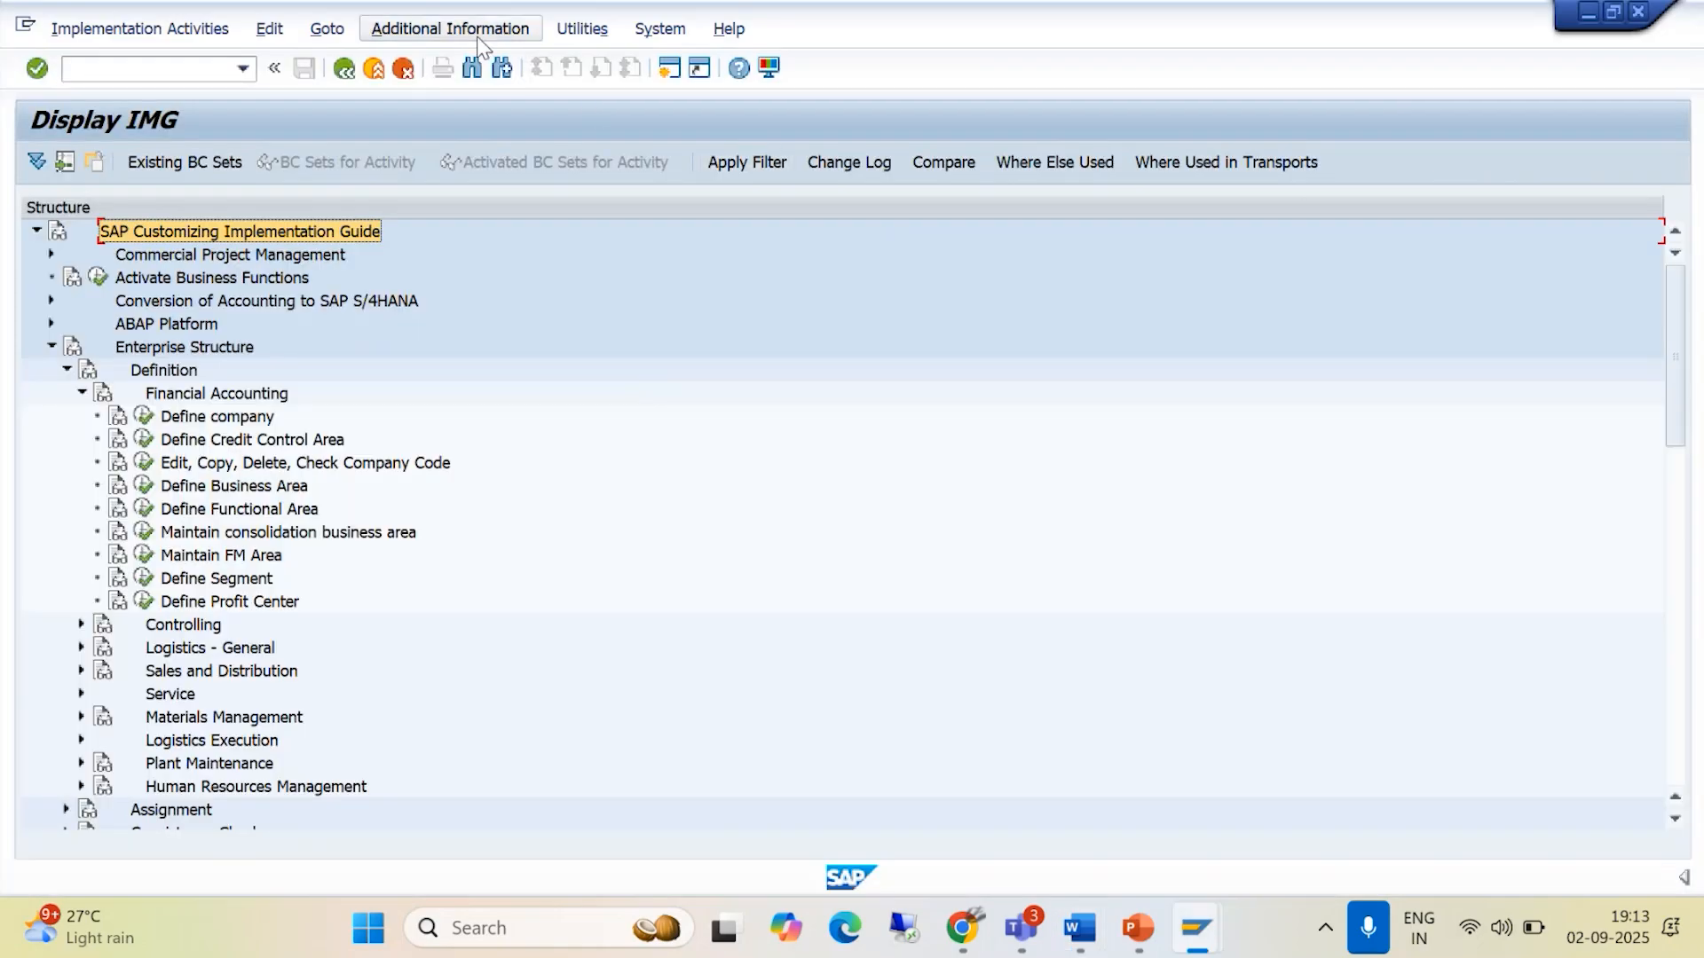
click(476, 32)
mouse_move(481, 69)
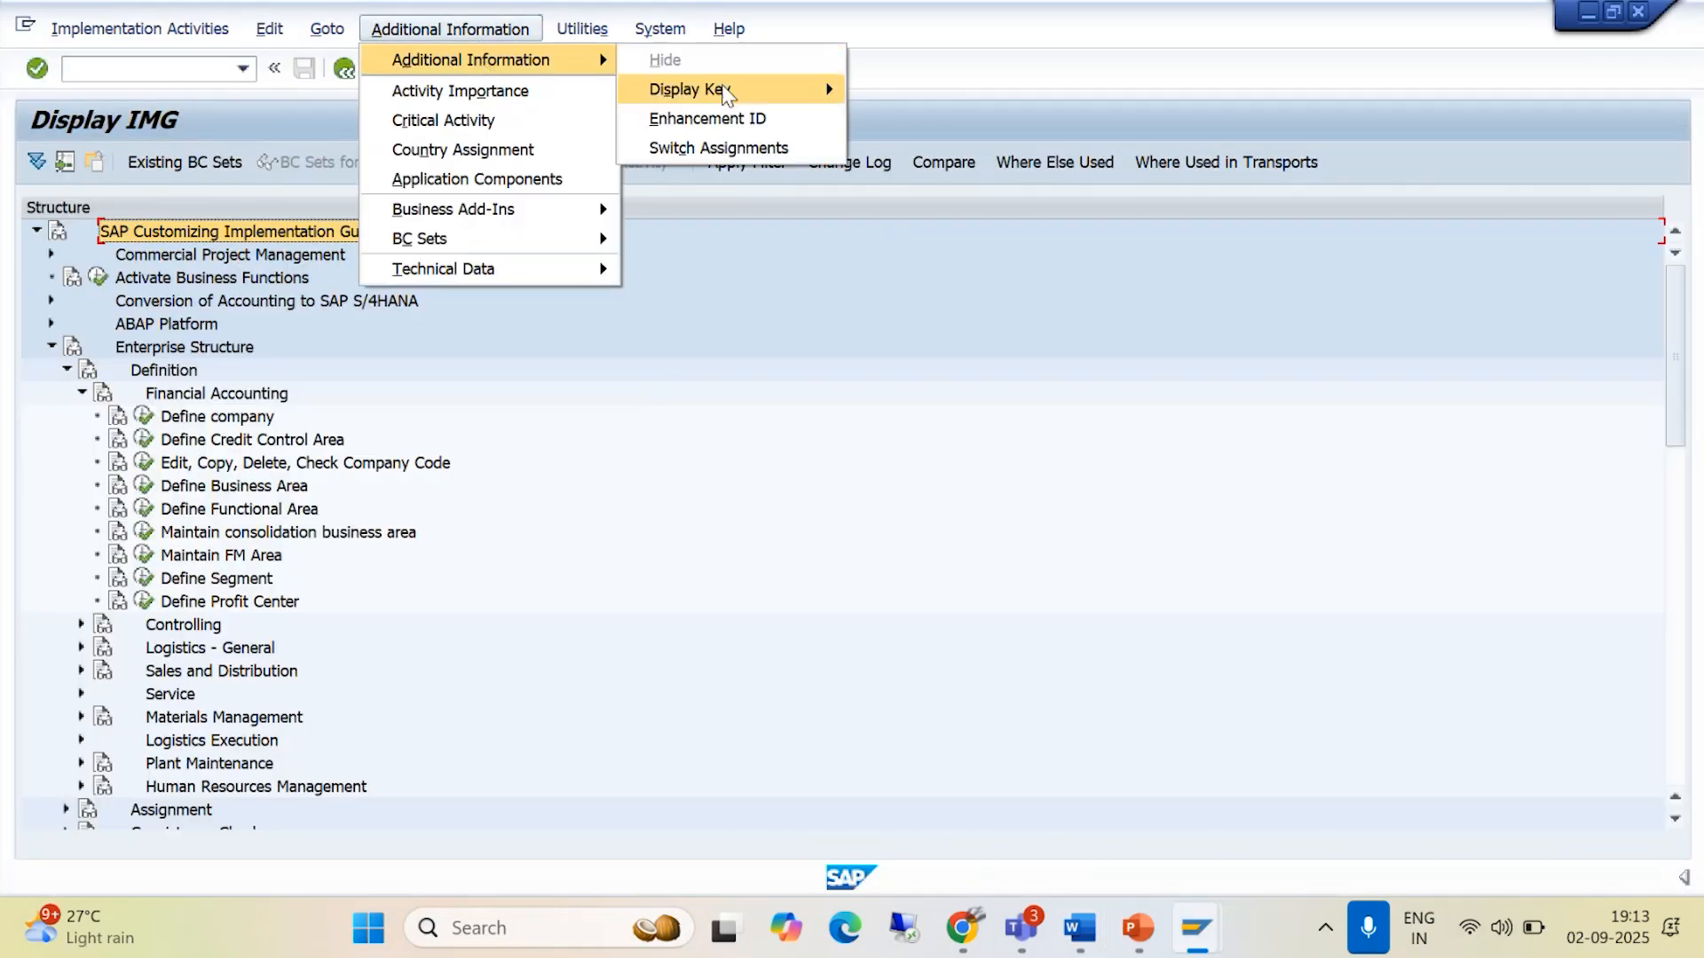
mouse_move(728, 89)
click(918, 118)
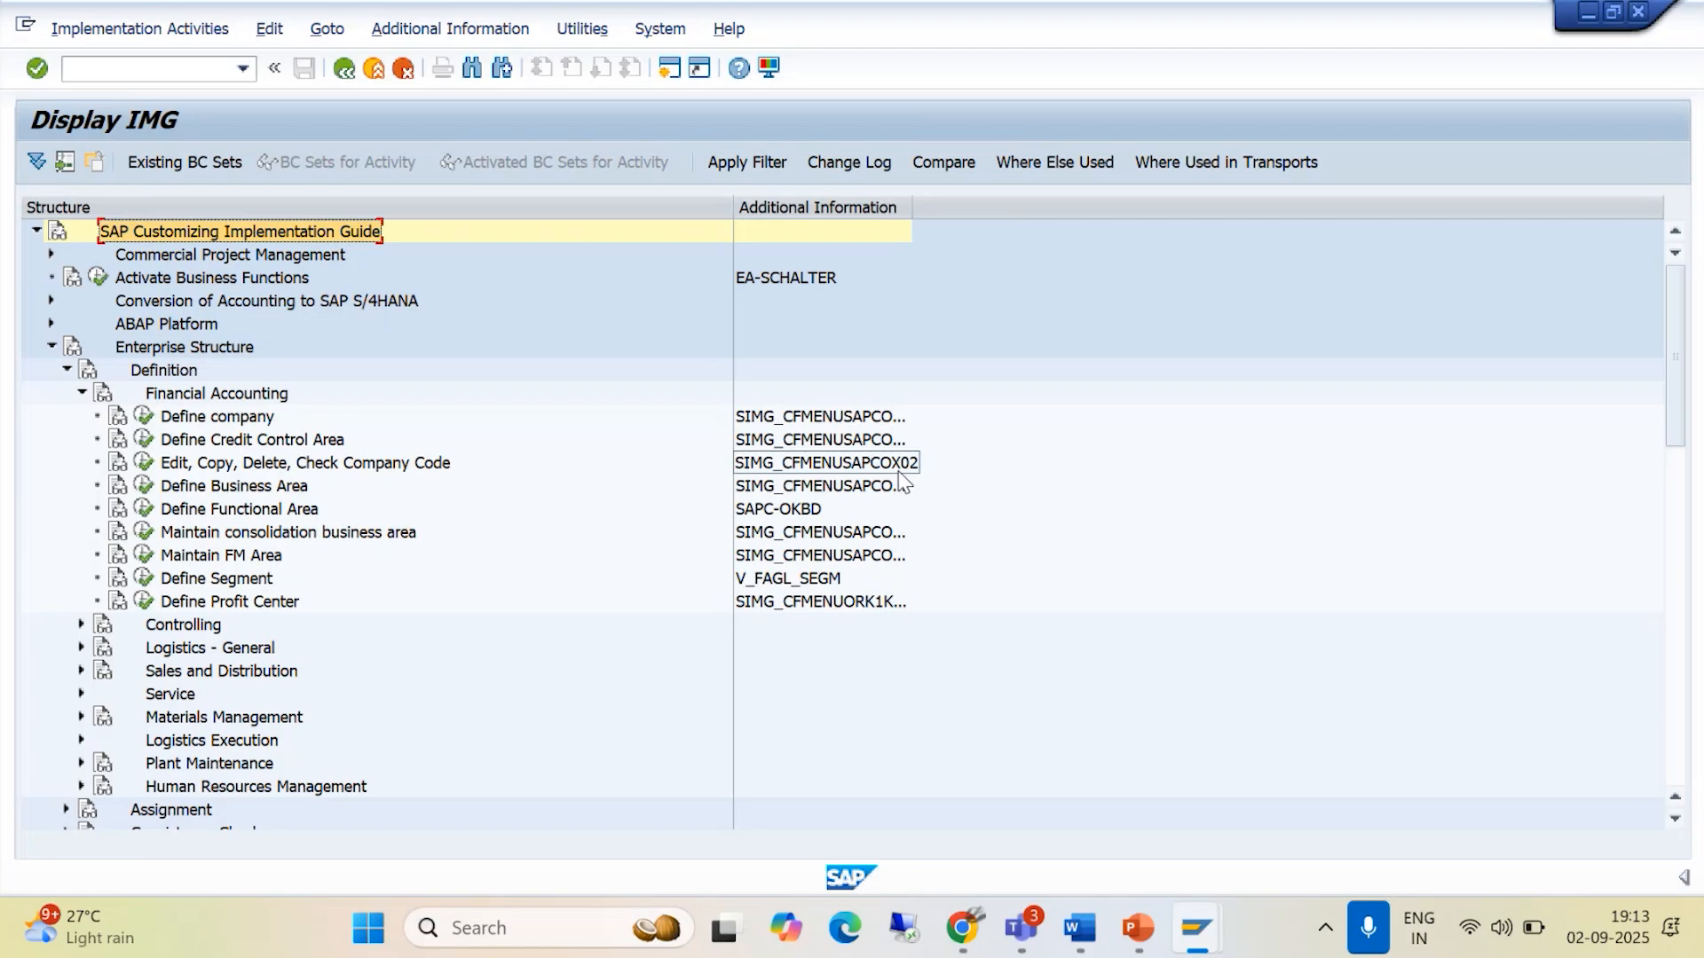
- Copy the transaction code OX02 from the Define Company Code table in Word and return to the SAP IMG
key(alt+Tab)
drag(686, 357, 629, 355)
key(ctrl+c)
key(alt+Tab)
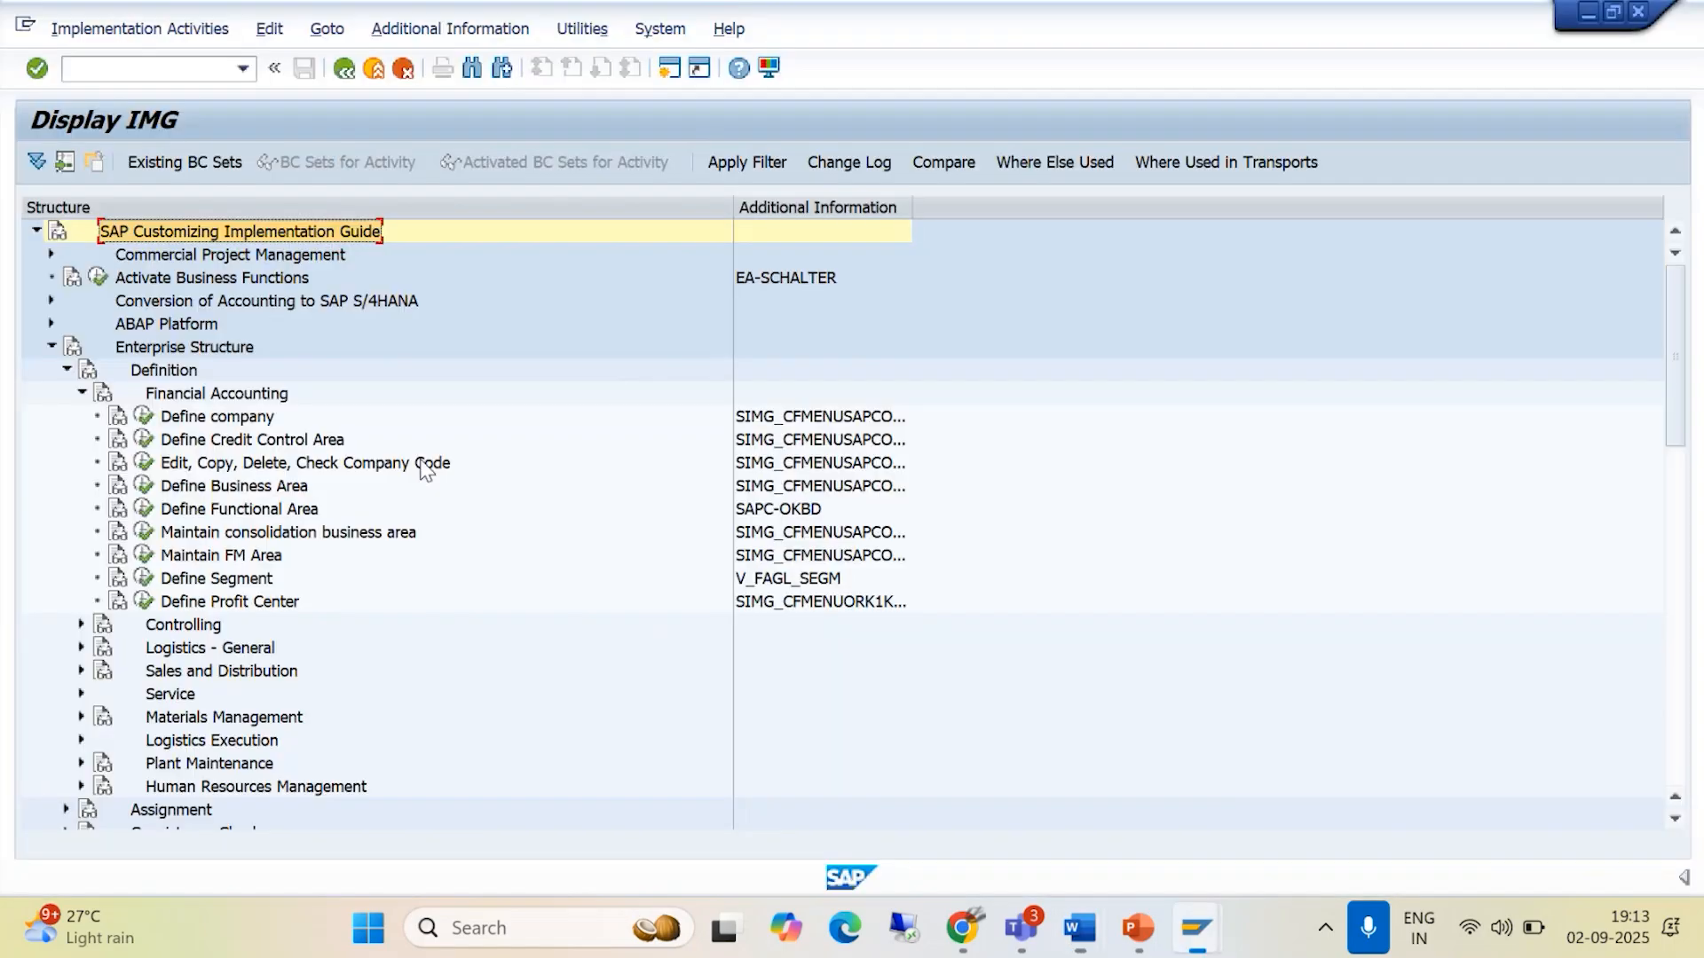
- Execute the IMG activity Edit, Copy, Delete, Check Company Code and choose Edit Company Code Data
click(145, 469)
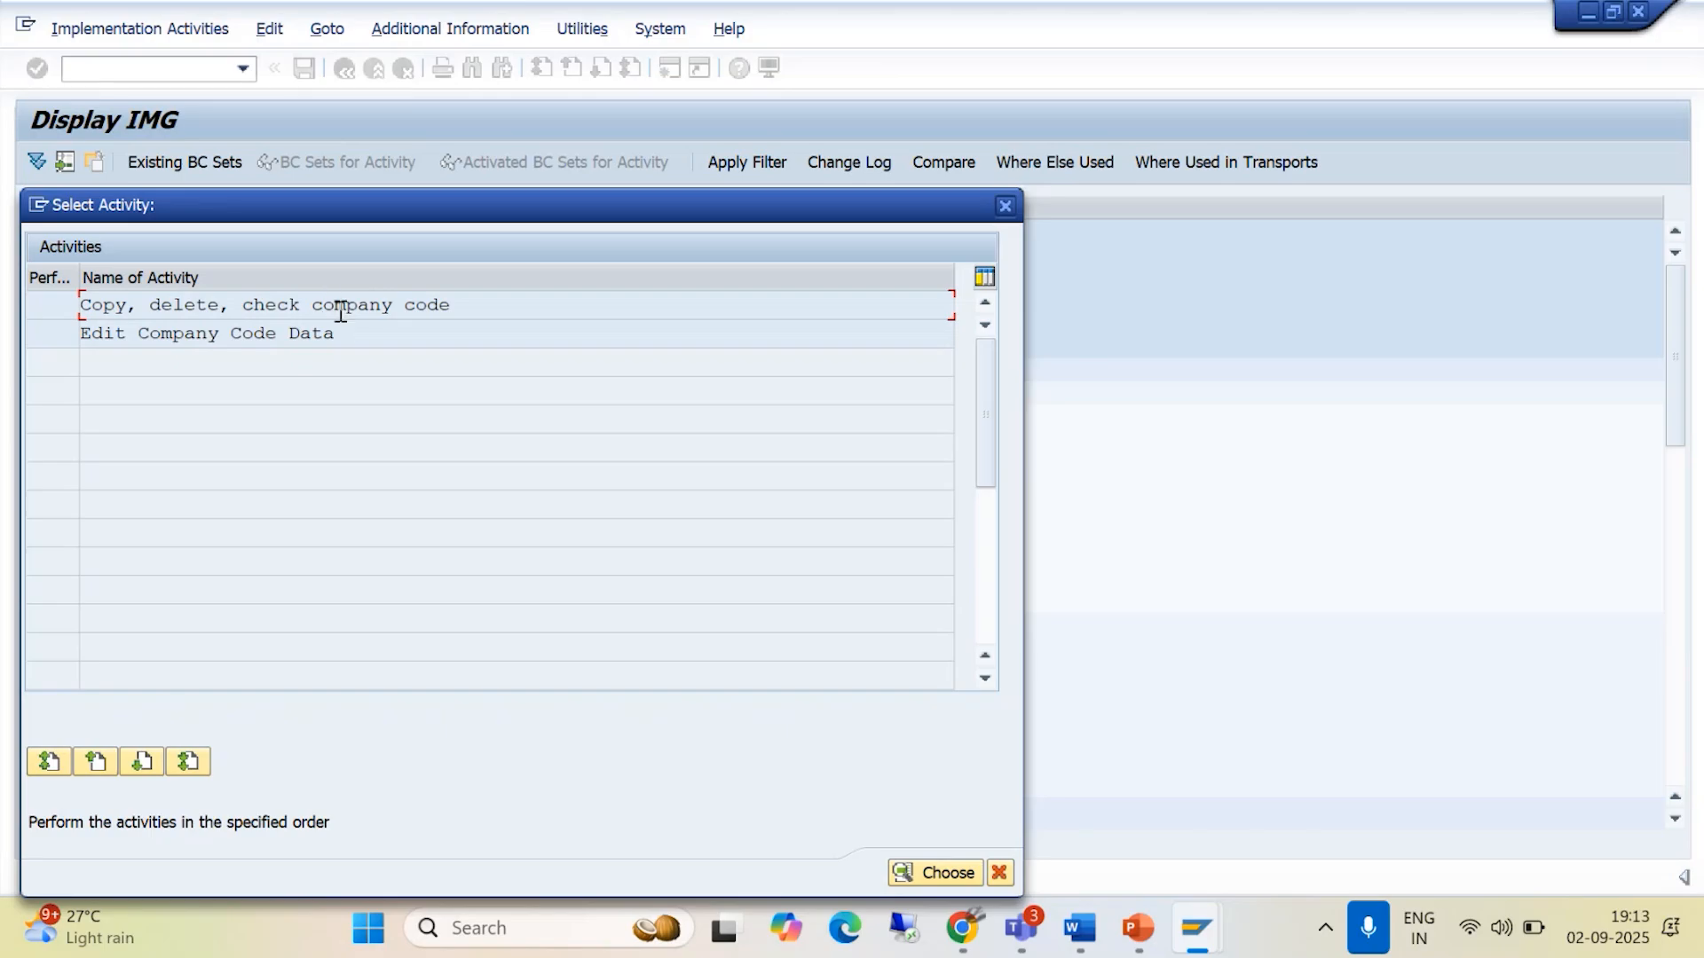
click(205, 336)
double_click(204, 333)
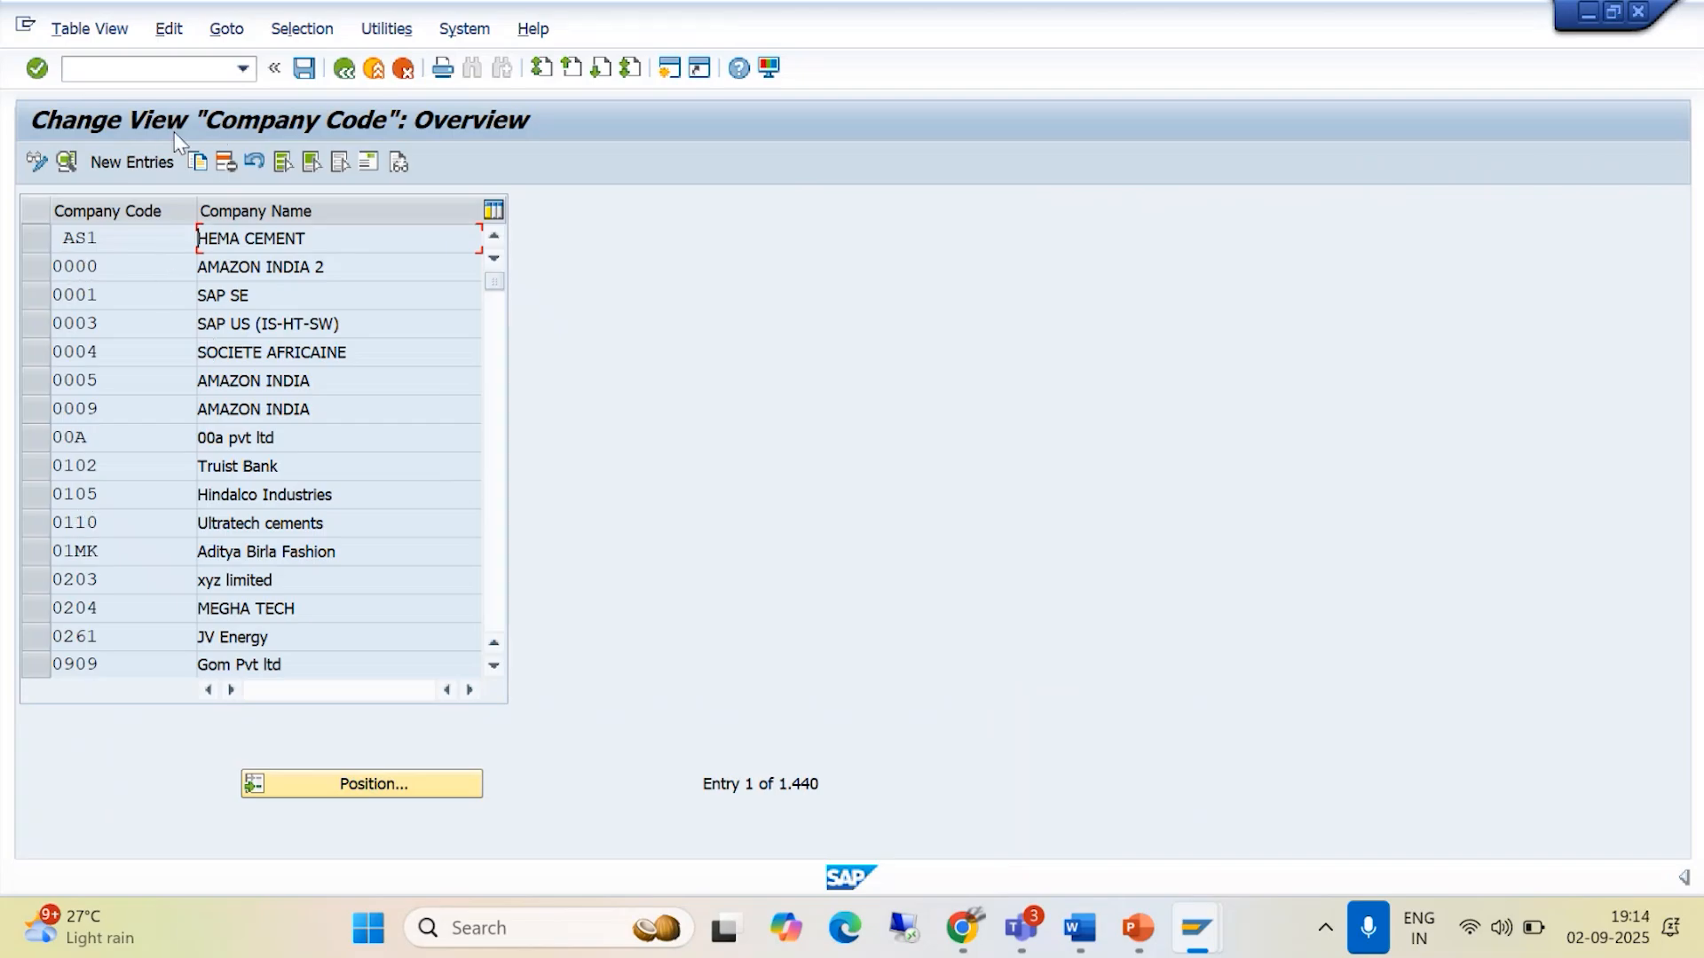
- Create a new entry with company code BAJM and company name BAJAJ MOTORS PVT LTD
click(144, 162)
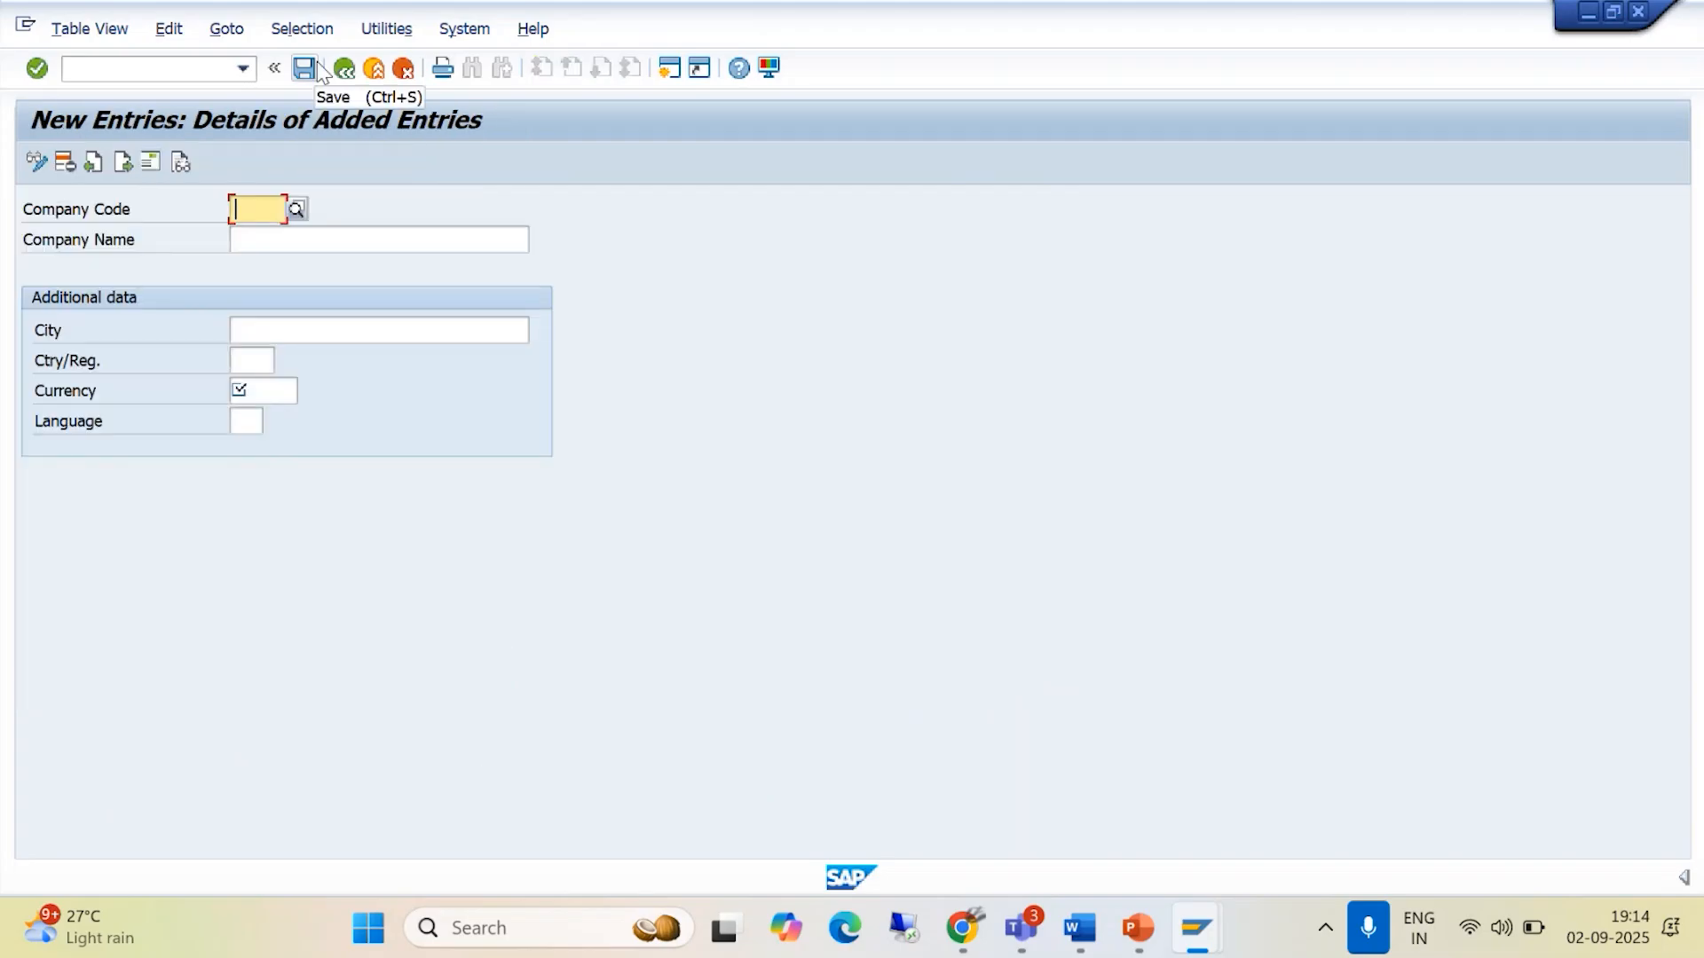
text(B)
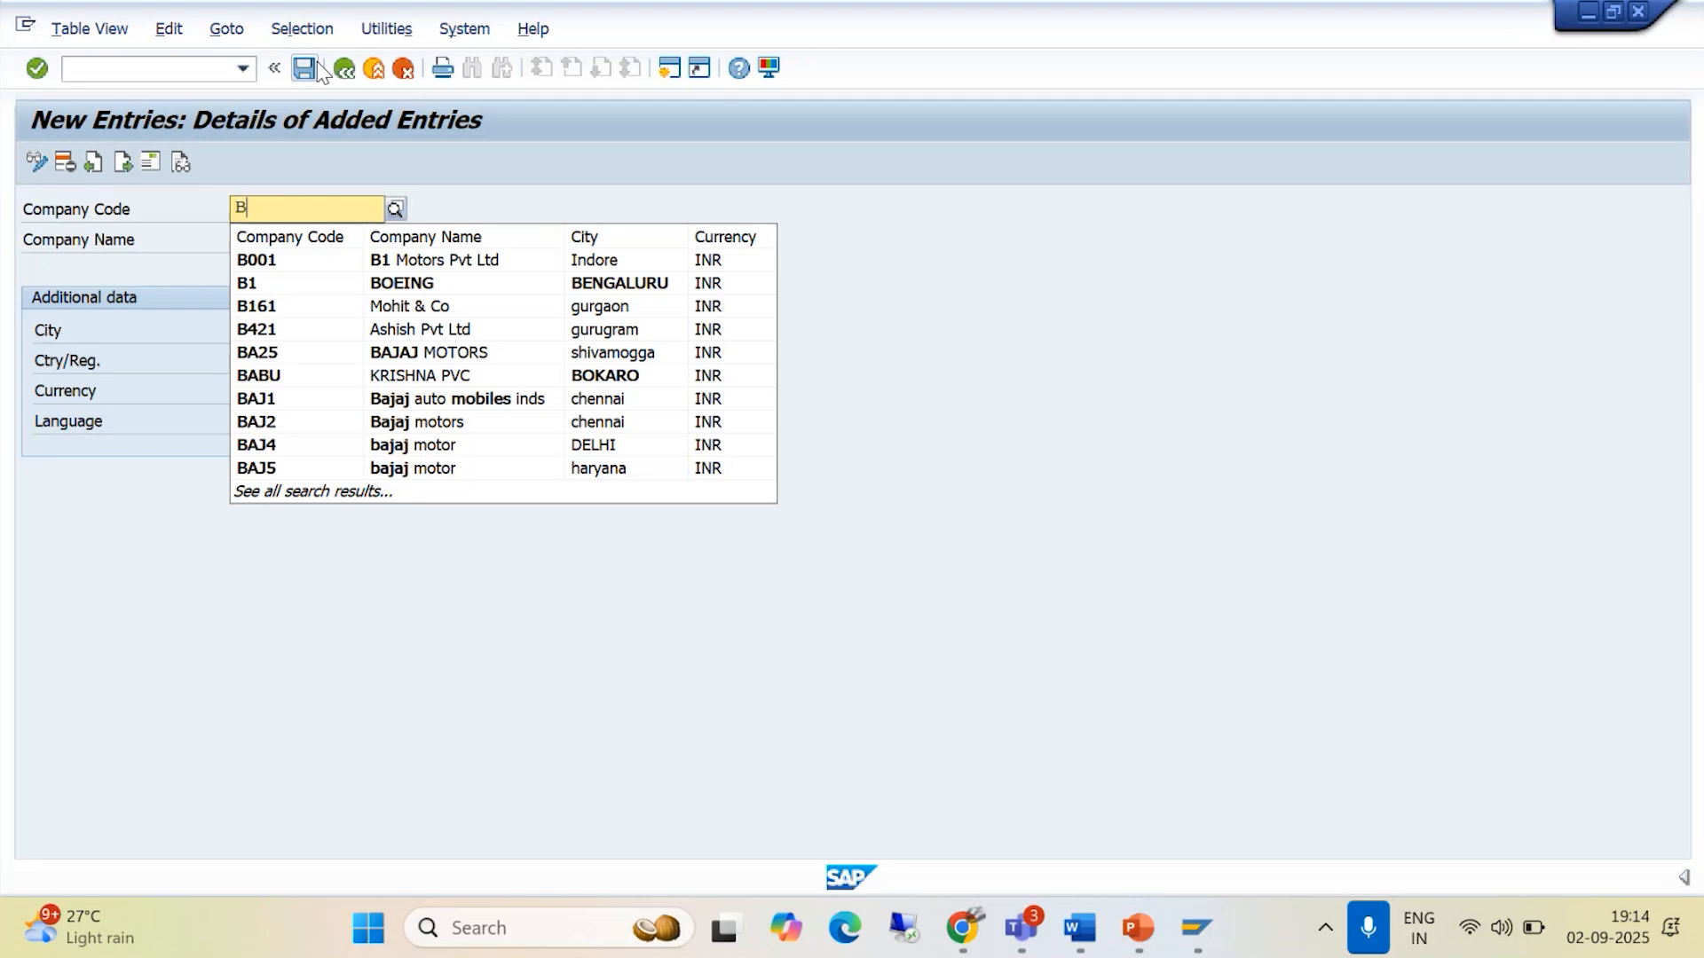
text(AJM)
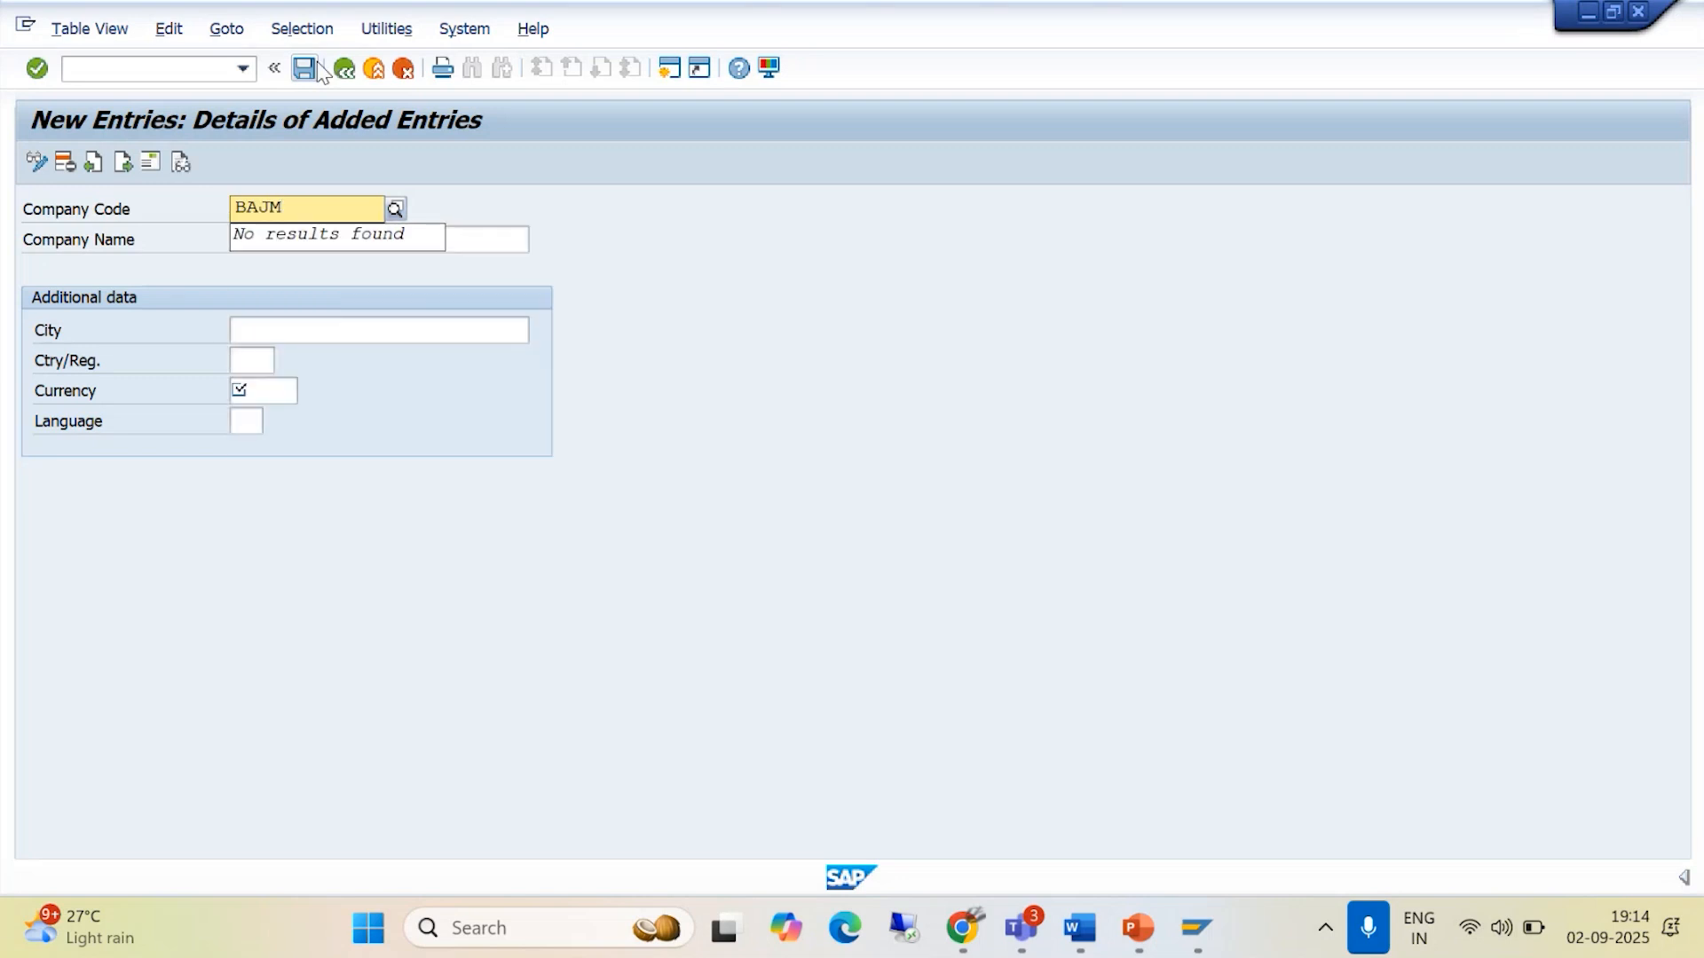
click(467, 240)
text(BAJ)
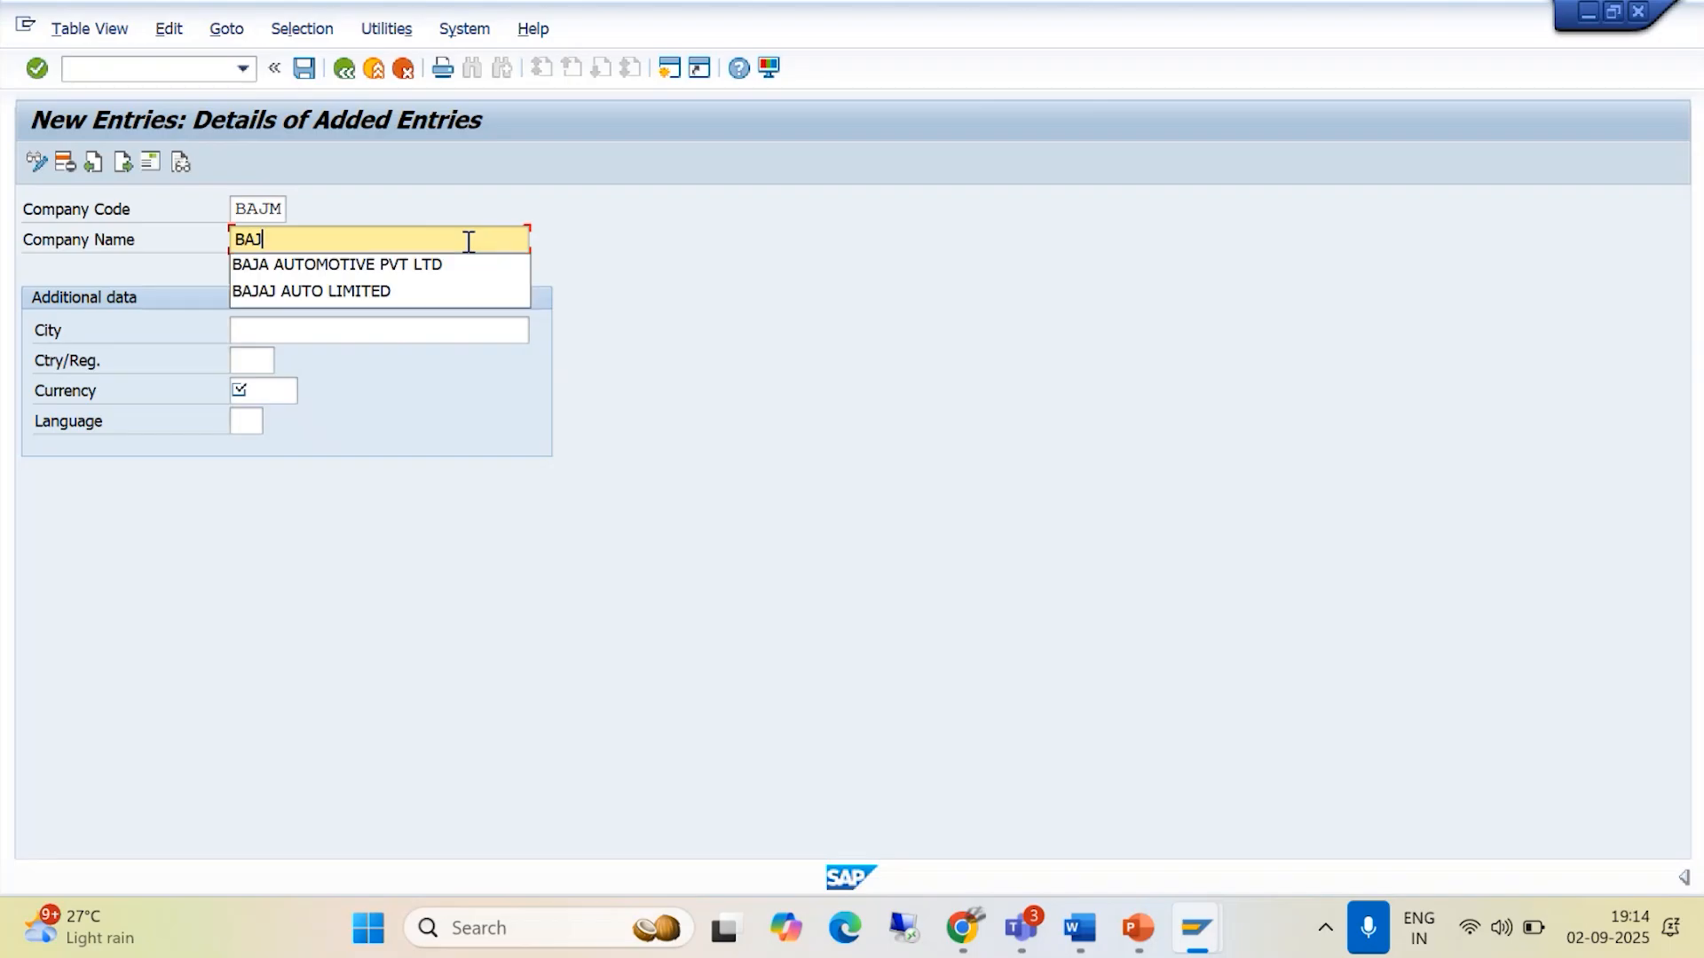
text(AJ MO)
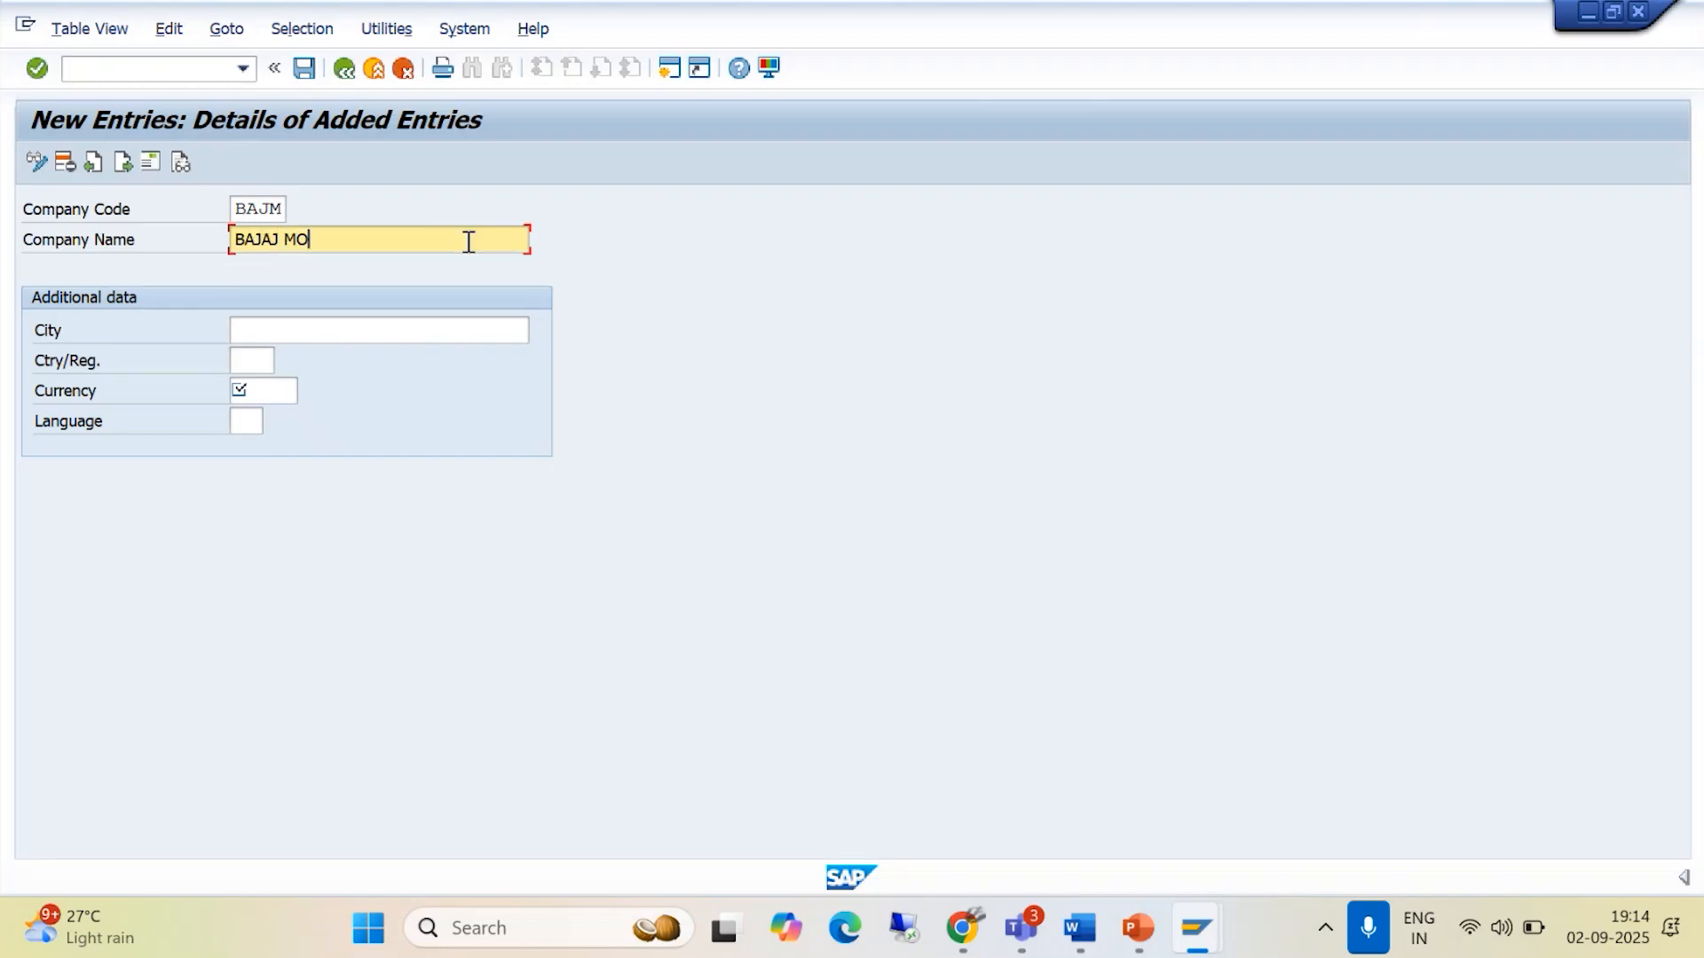
text(TORS PVT ILTD)
- Fill in the additional data with city KERALA, country IN, currency INR and language EN
click(258, 331)
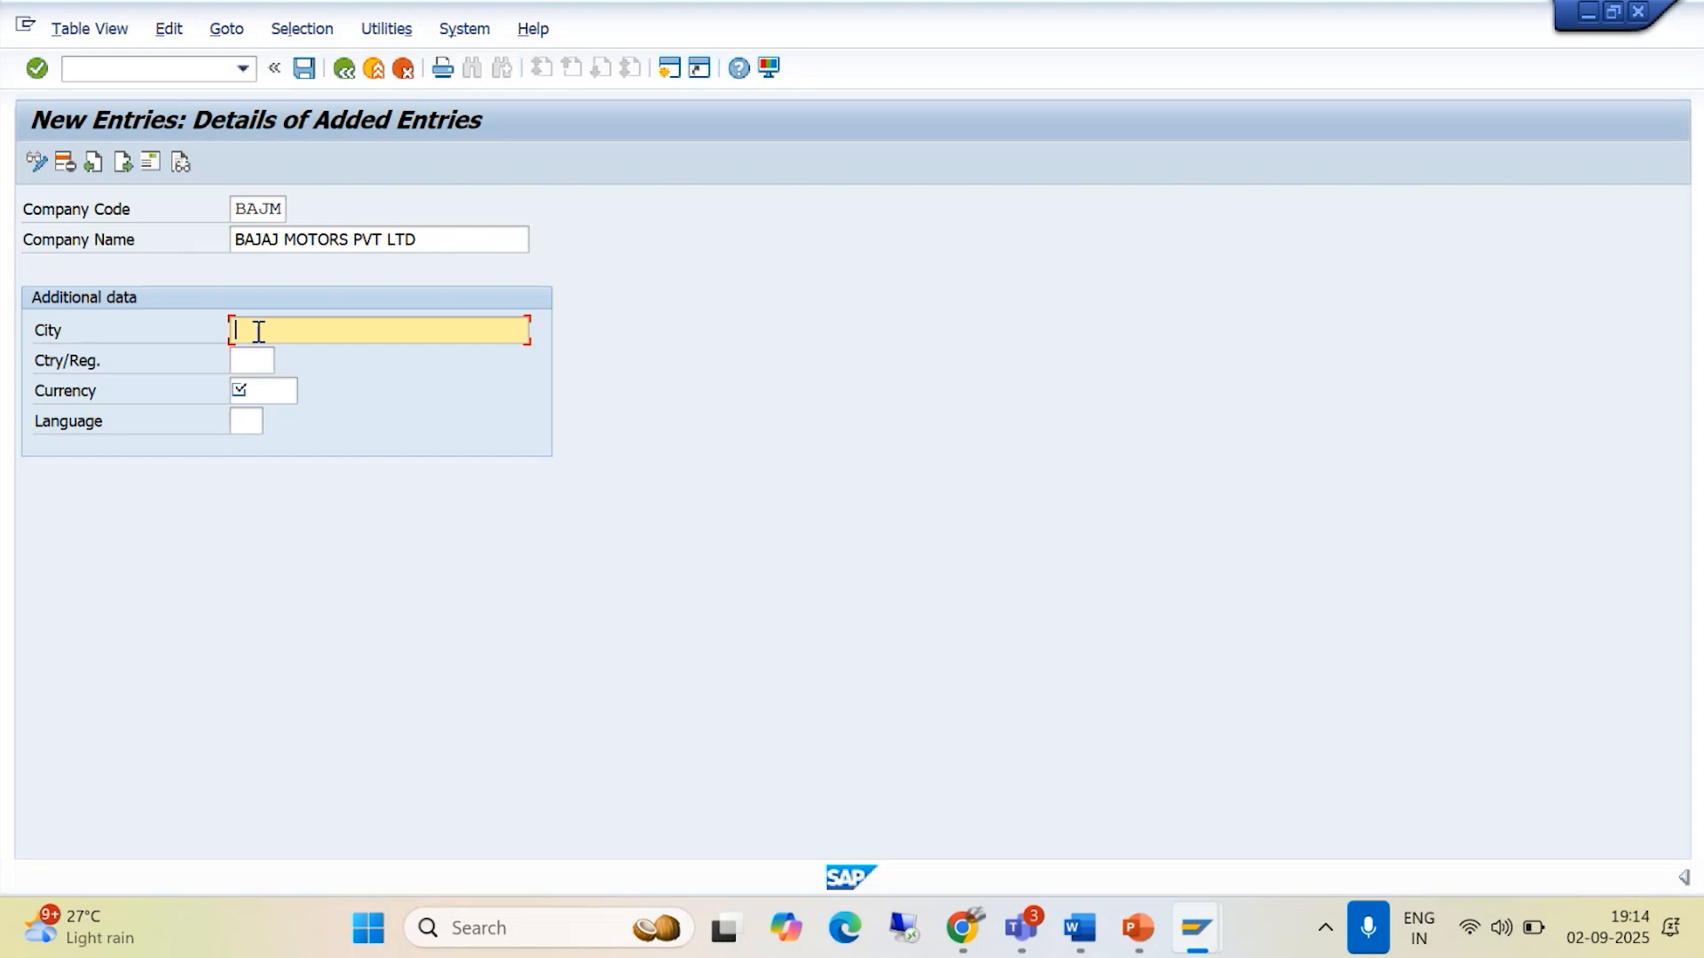
text(KERALA)
key(Tab)
text(IN)
key(Tab)
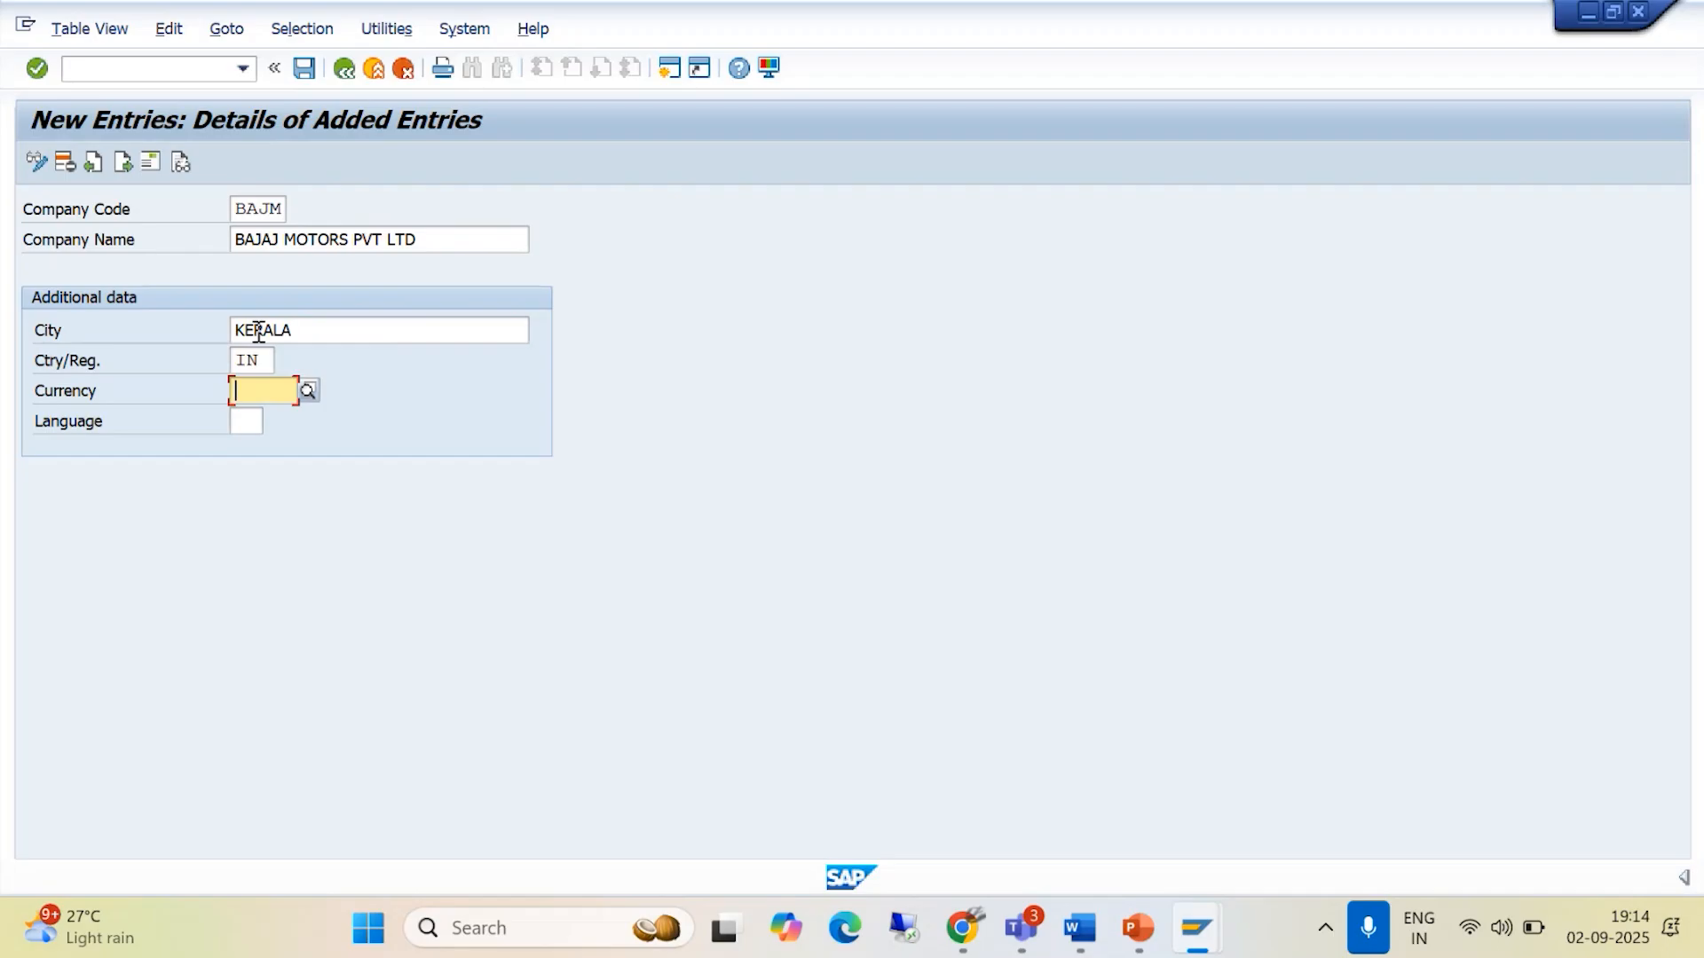
text(INR)
key(Tab)
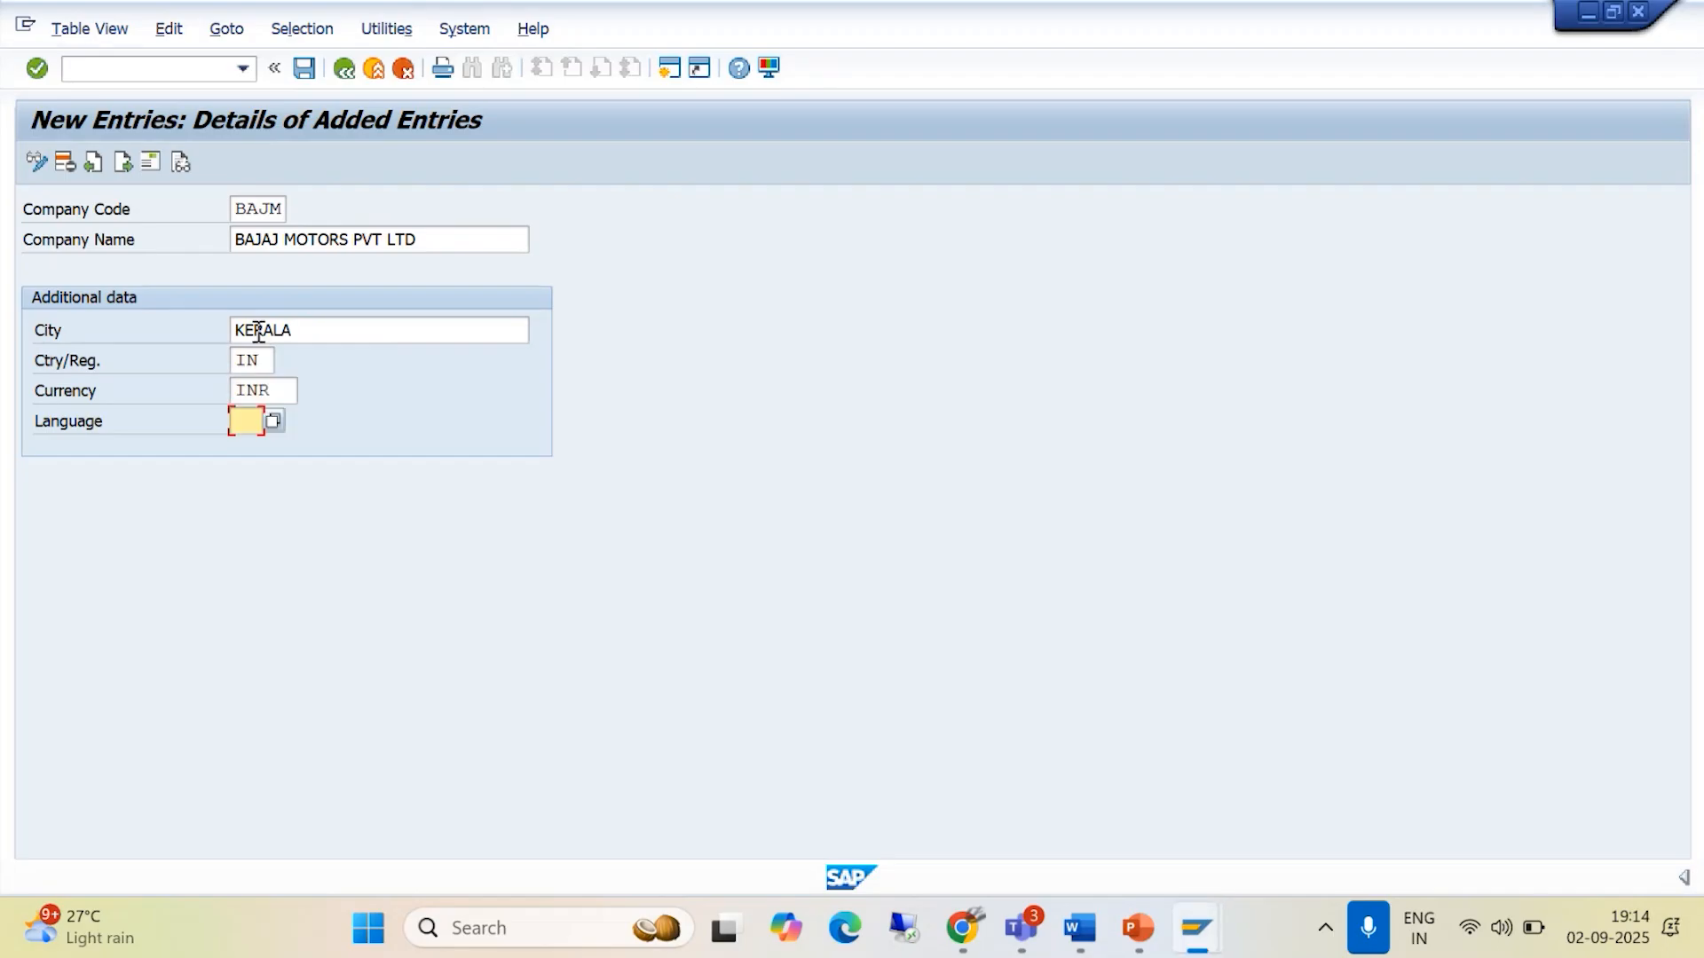
text(EN)
- Save the new company code entry and set the title in its address to Company
click(305, 71)
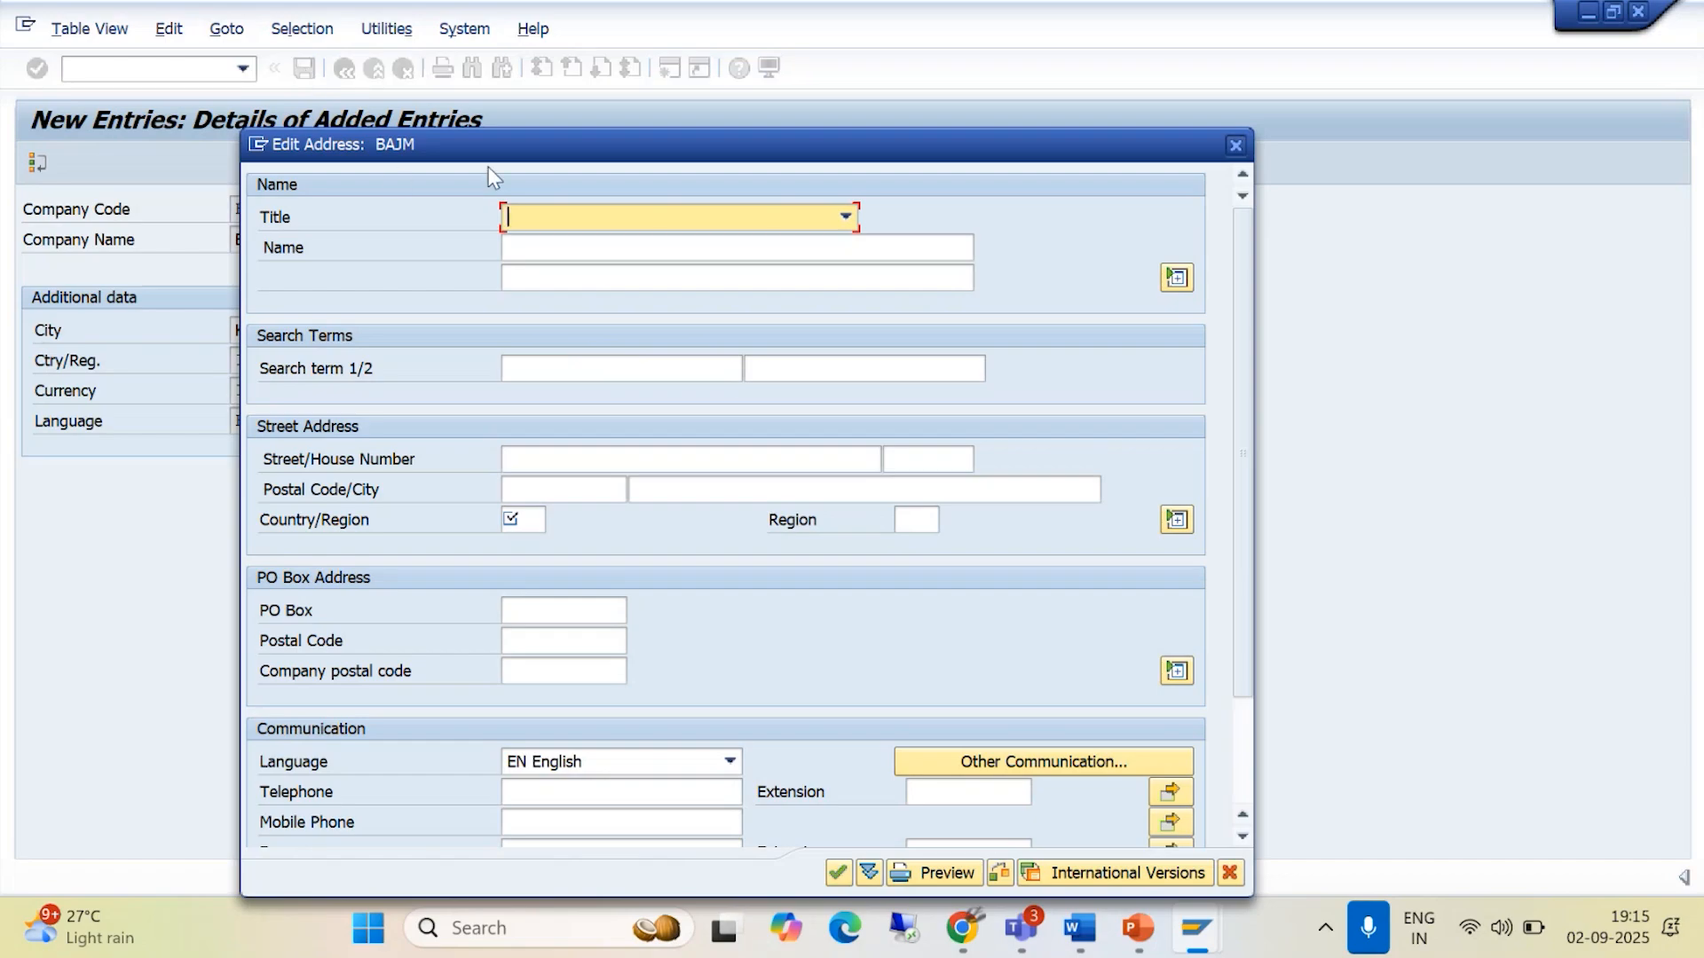
drag(499, 157, 489, 105)
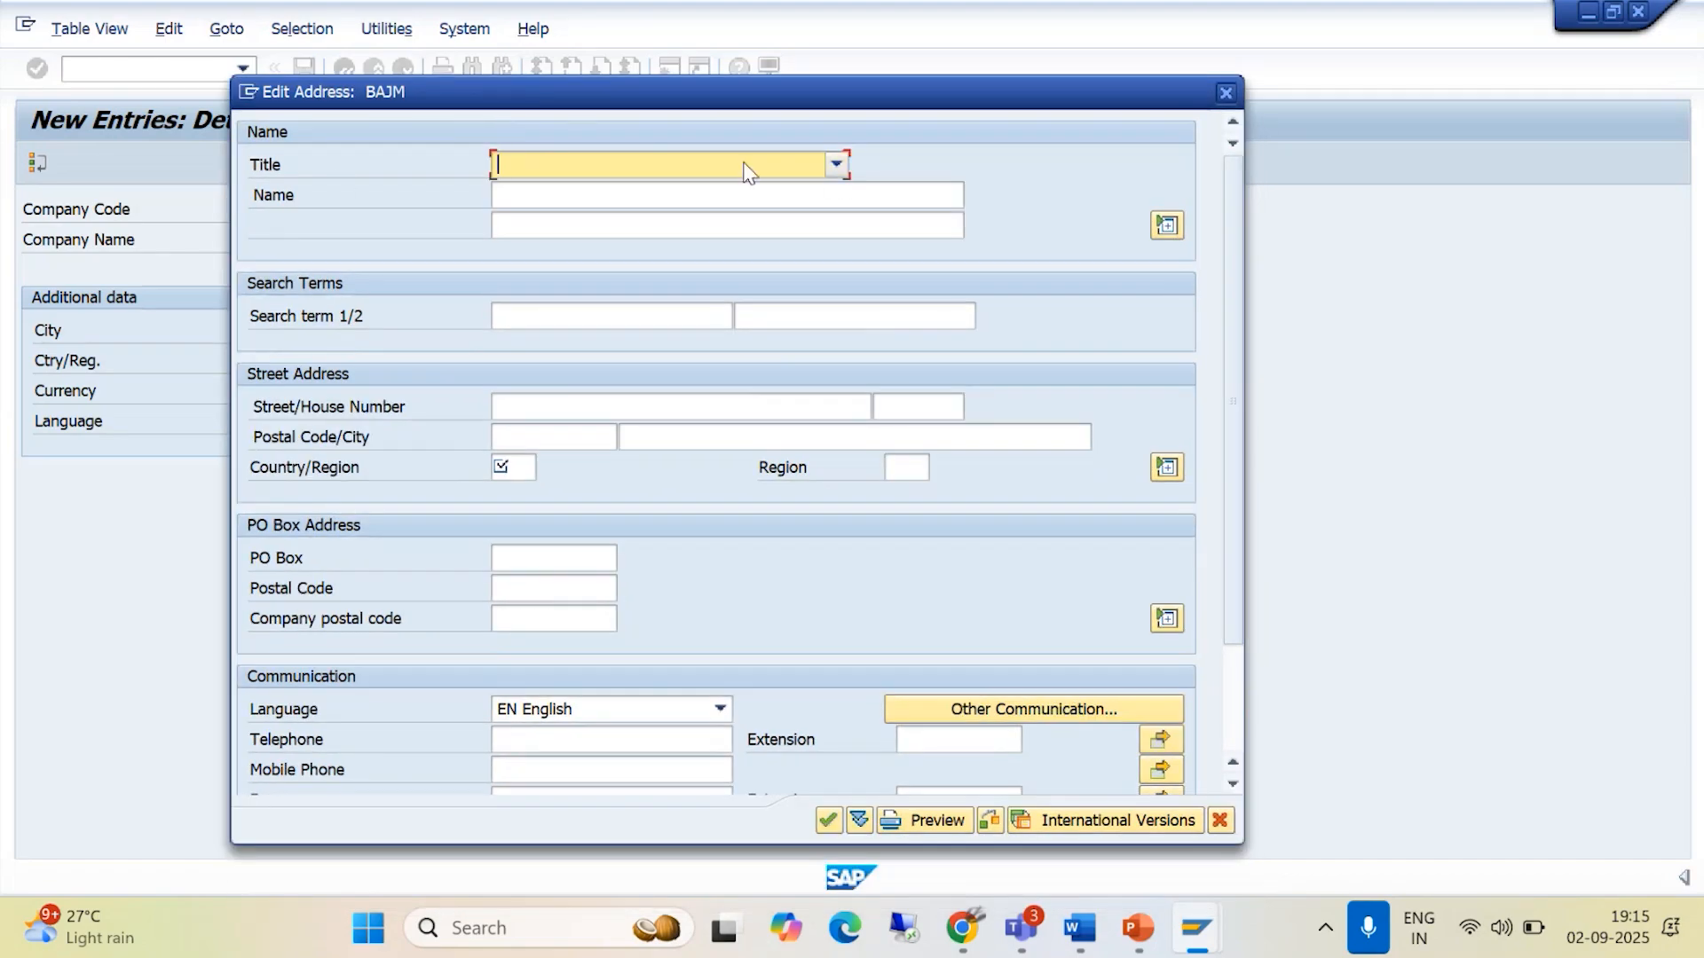
click(838, 170)
click(707, 185)
- Enter BAJAJ MOTORS PVT LTD as the address name and BAJAJ as the first search term
click(528, 203)
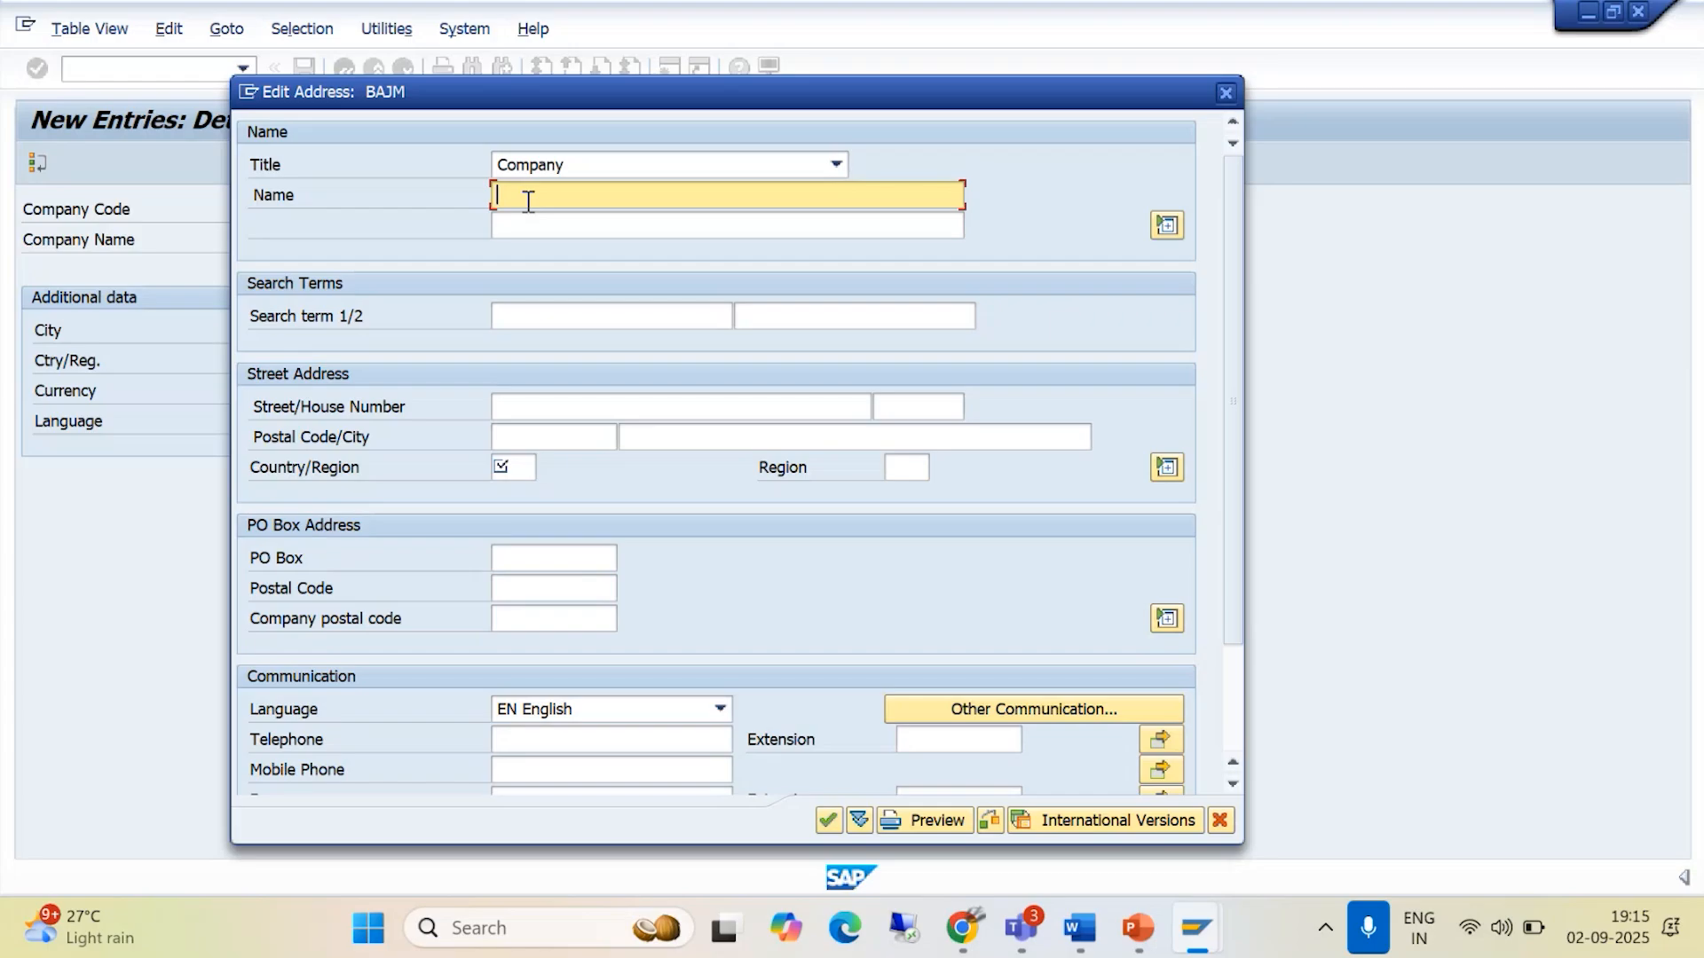
text(BAJAJ)
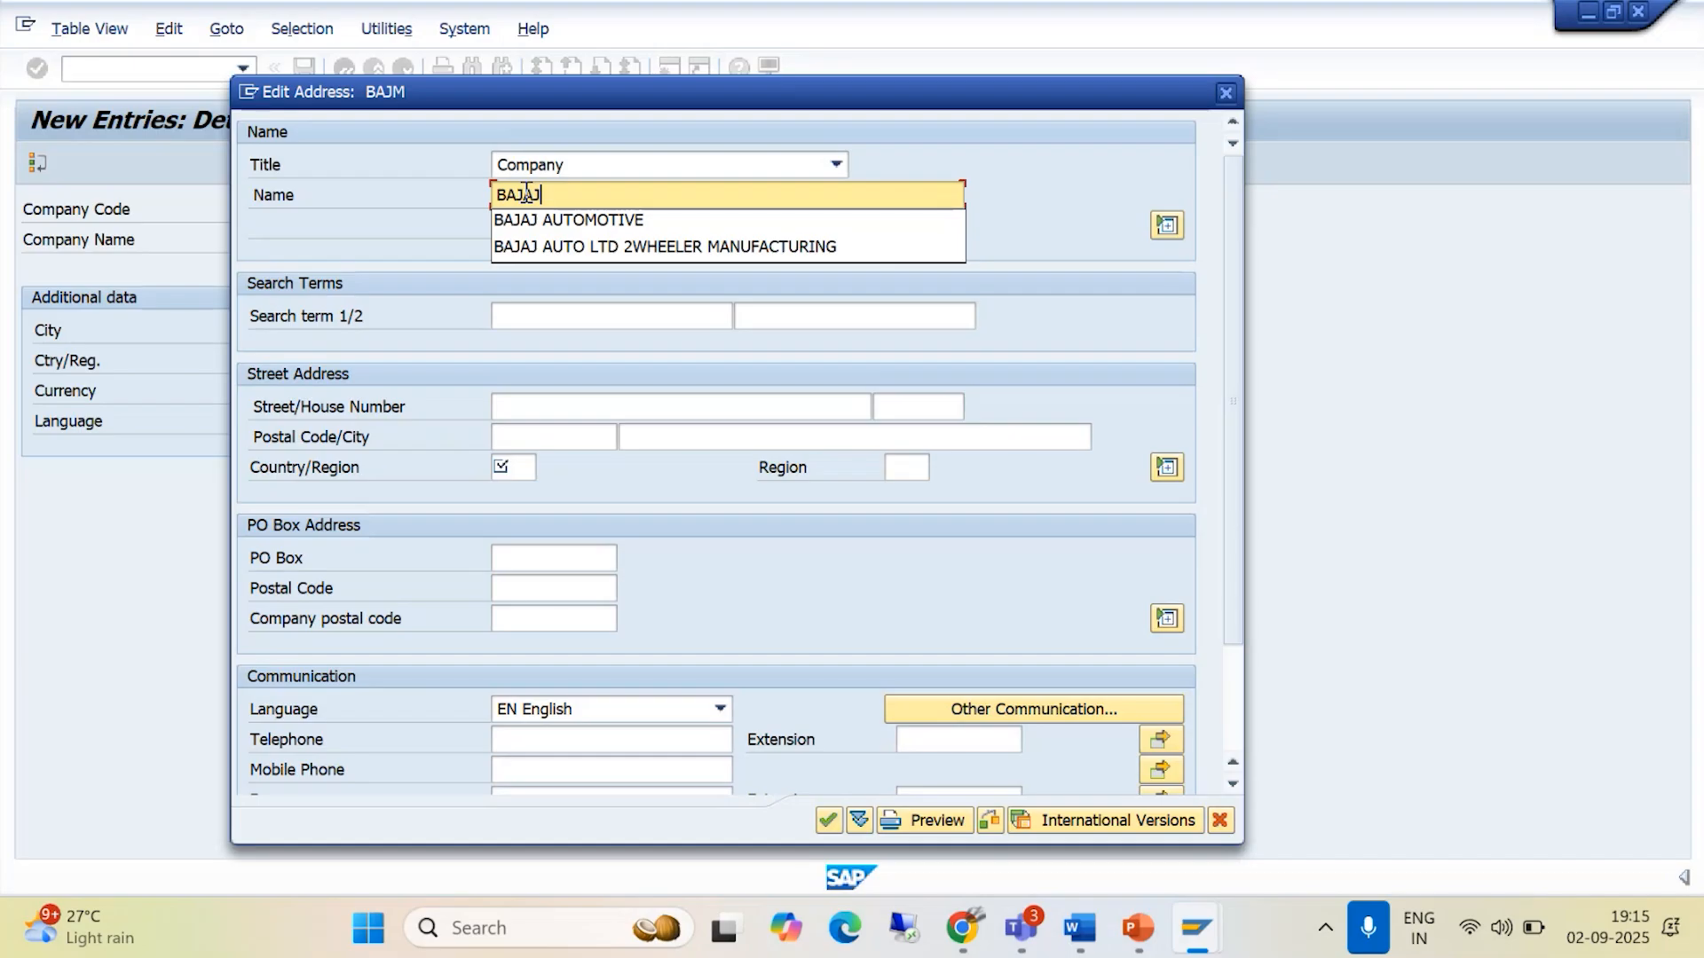
text( MOTORS)
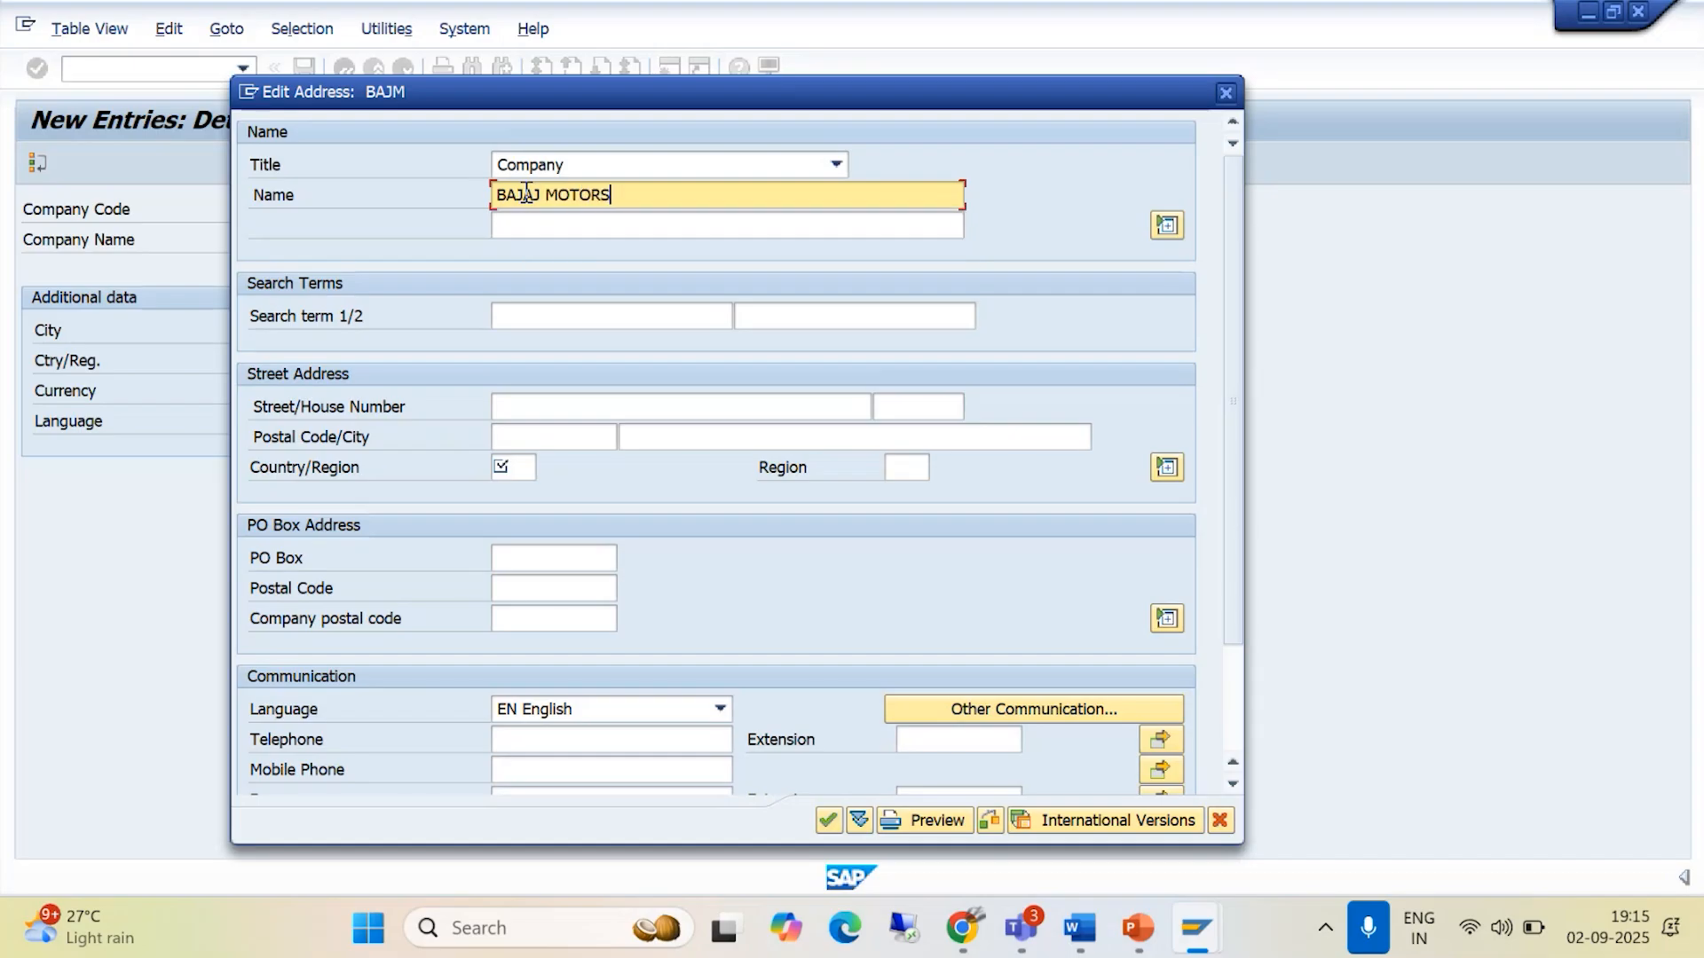
text( PVT LTD)
click(573, 223)
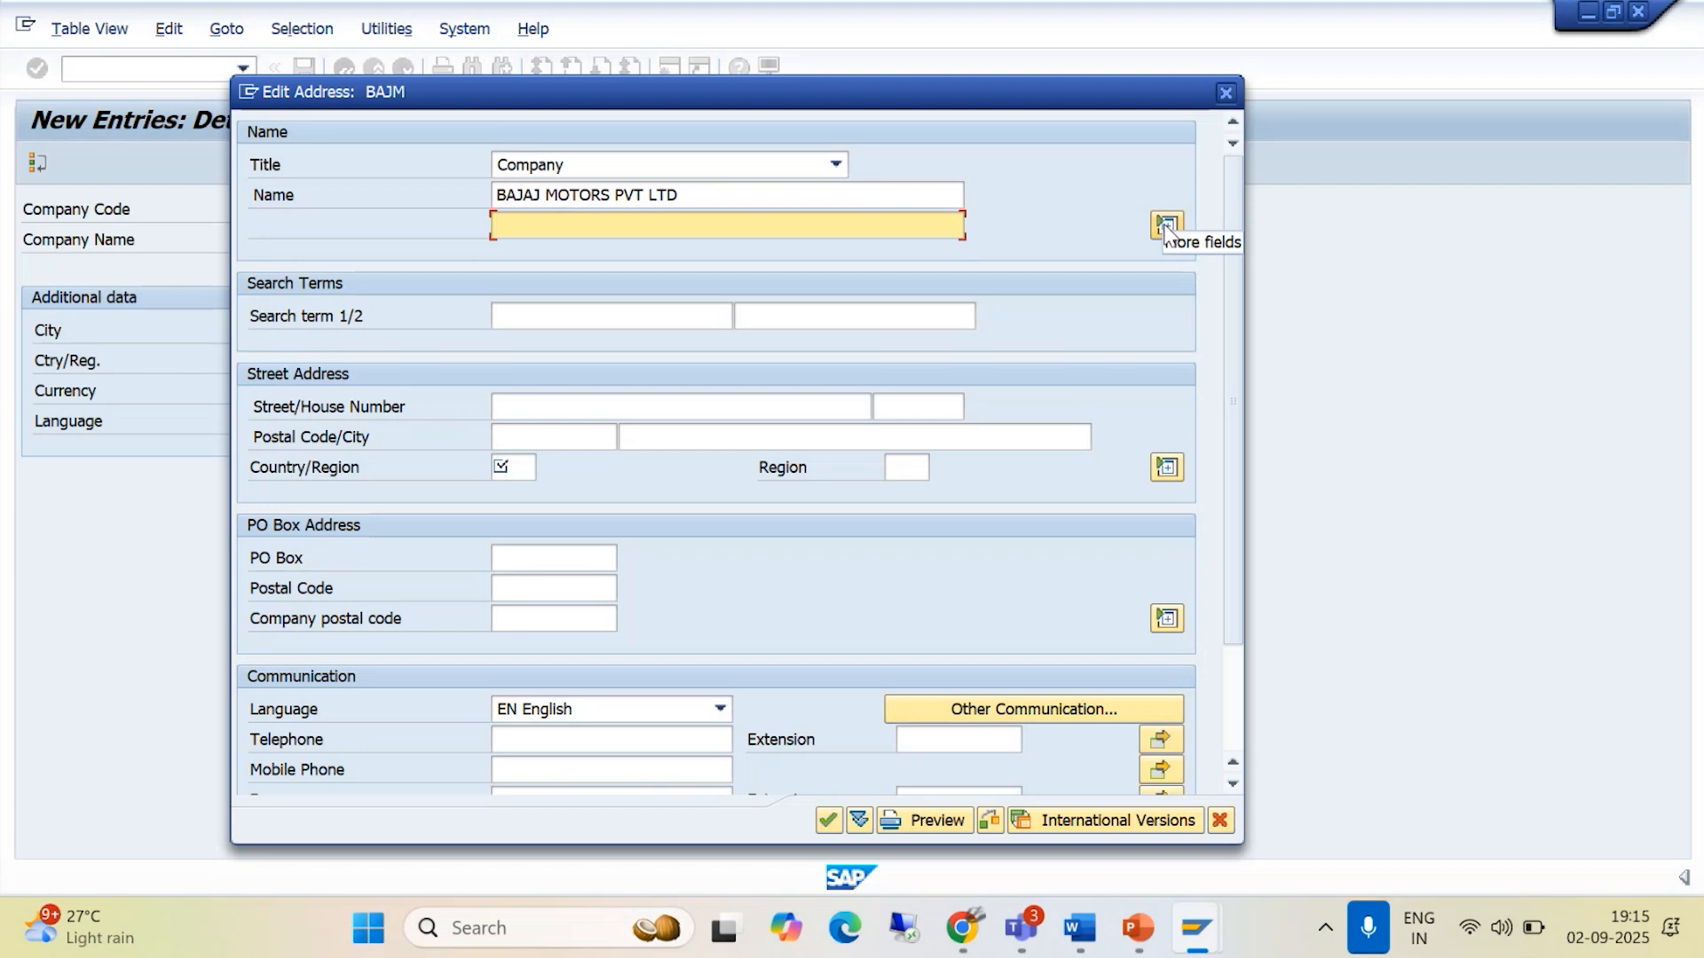
click(504, 314)
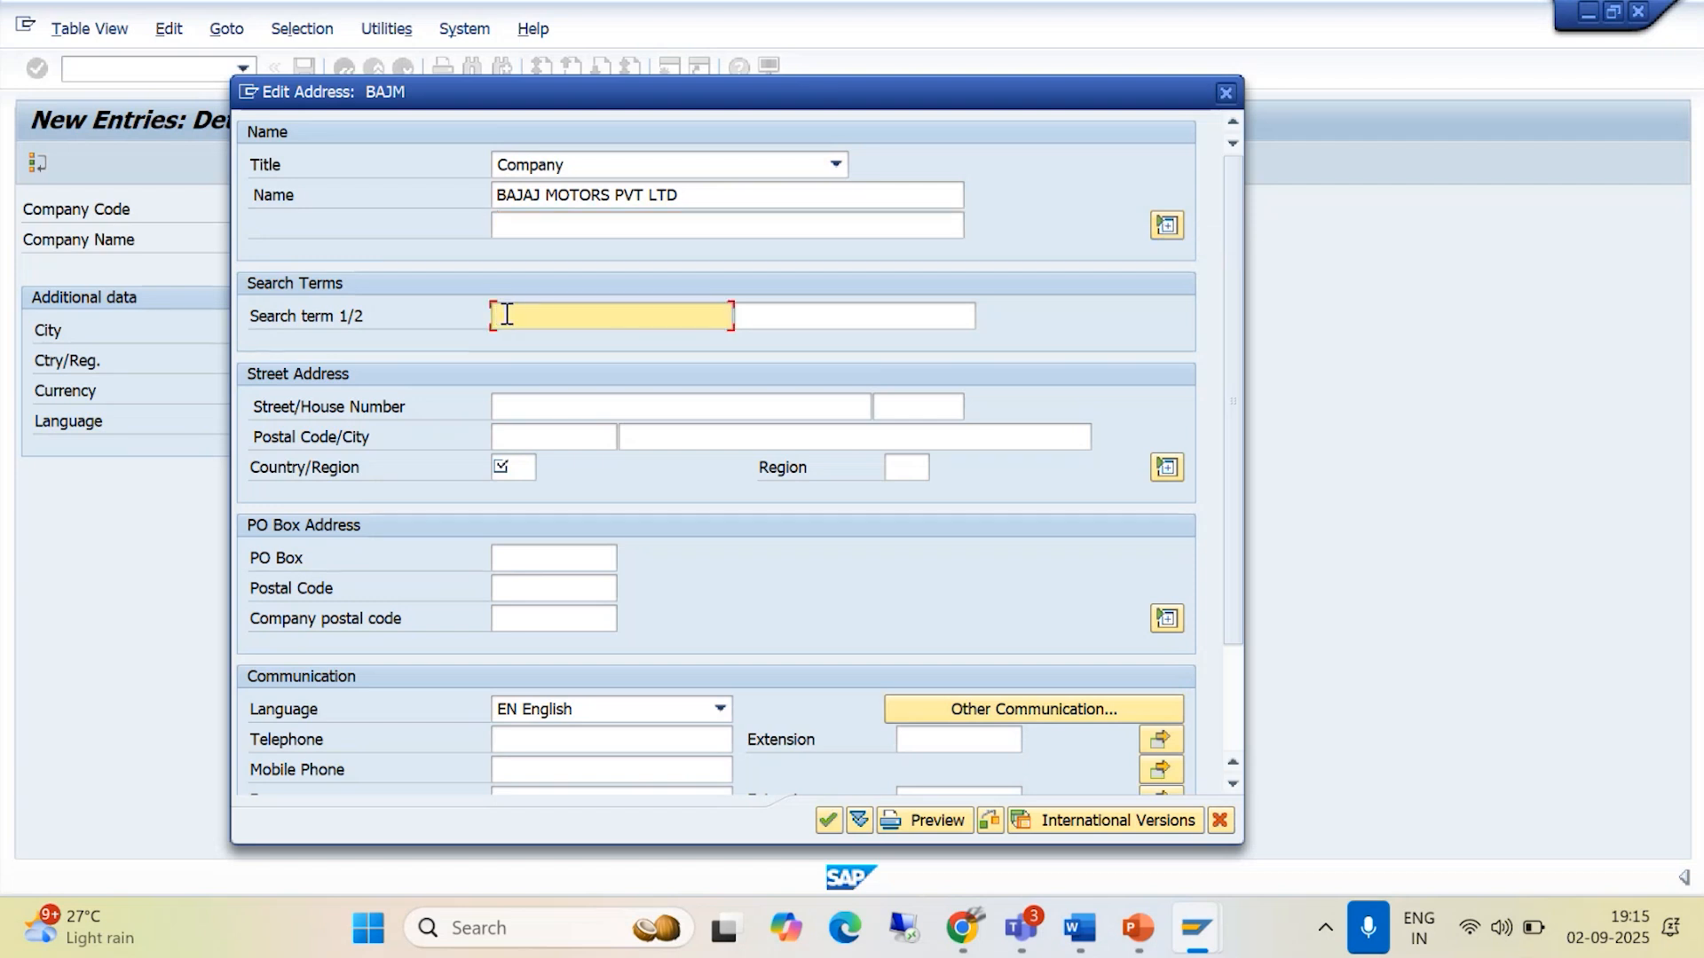
text(BAJAJ)
- Fill in the company's street name, house number and postal code in the street address
click(517, 406)
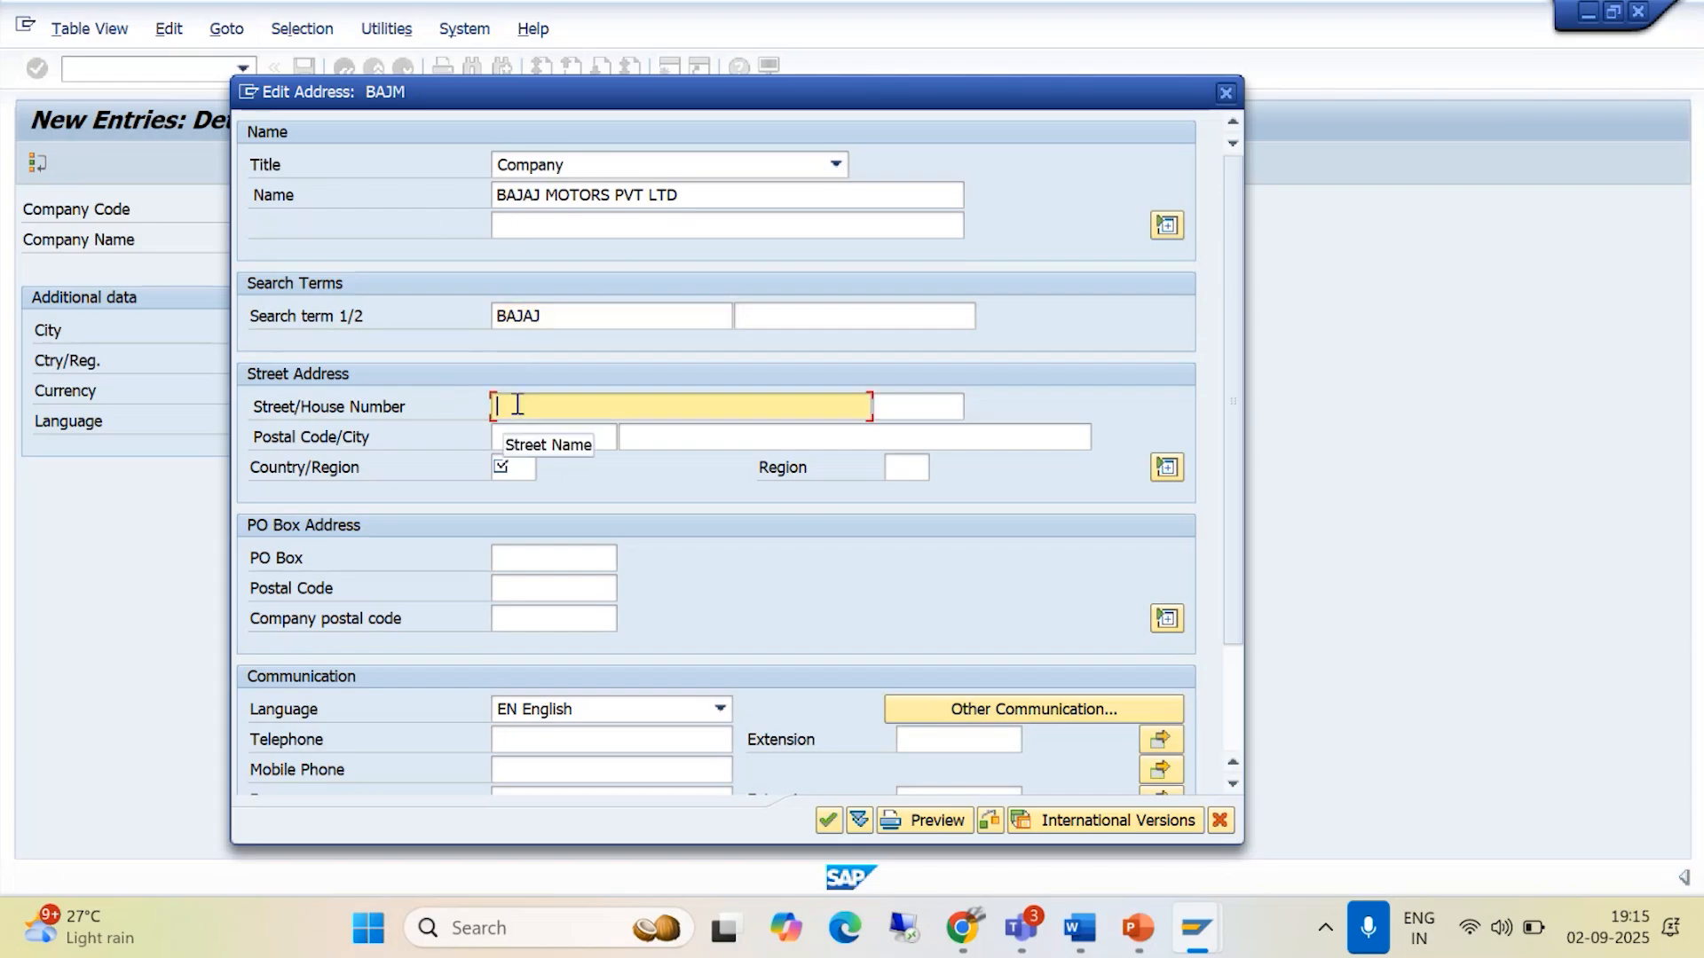
text(PR)
text(H)
key(BackSpace)
key(BackSpace)
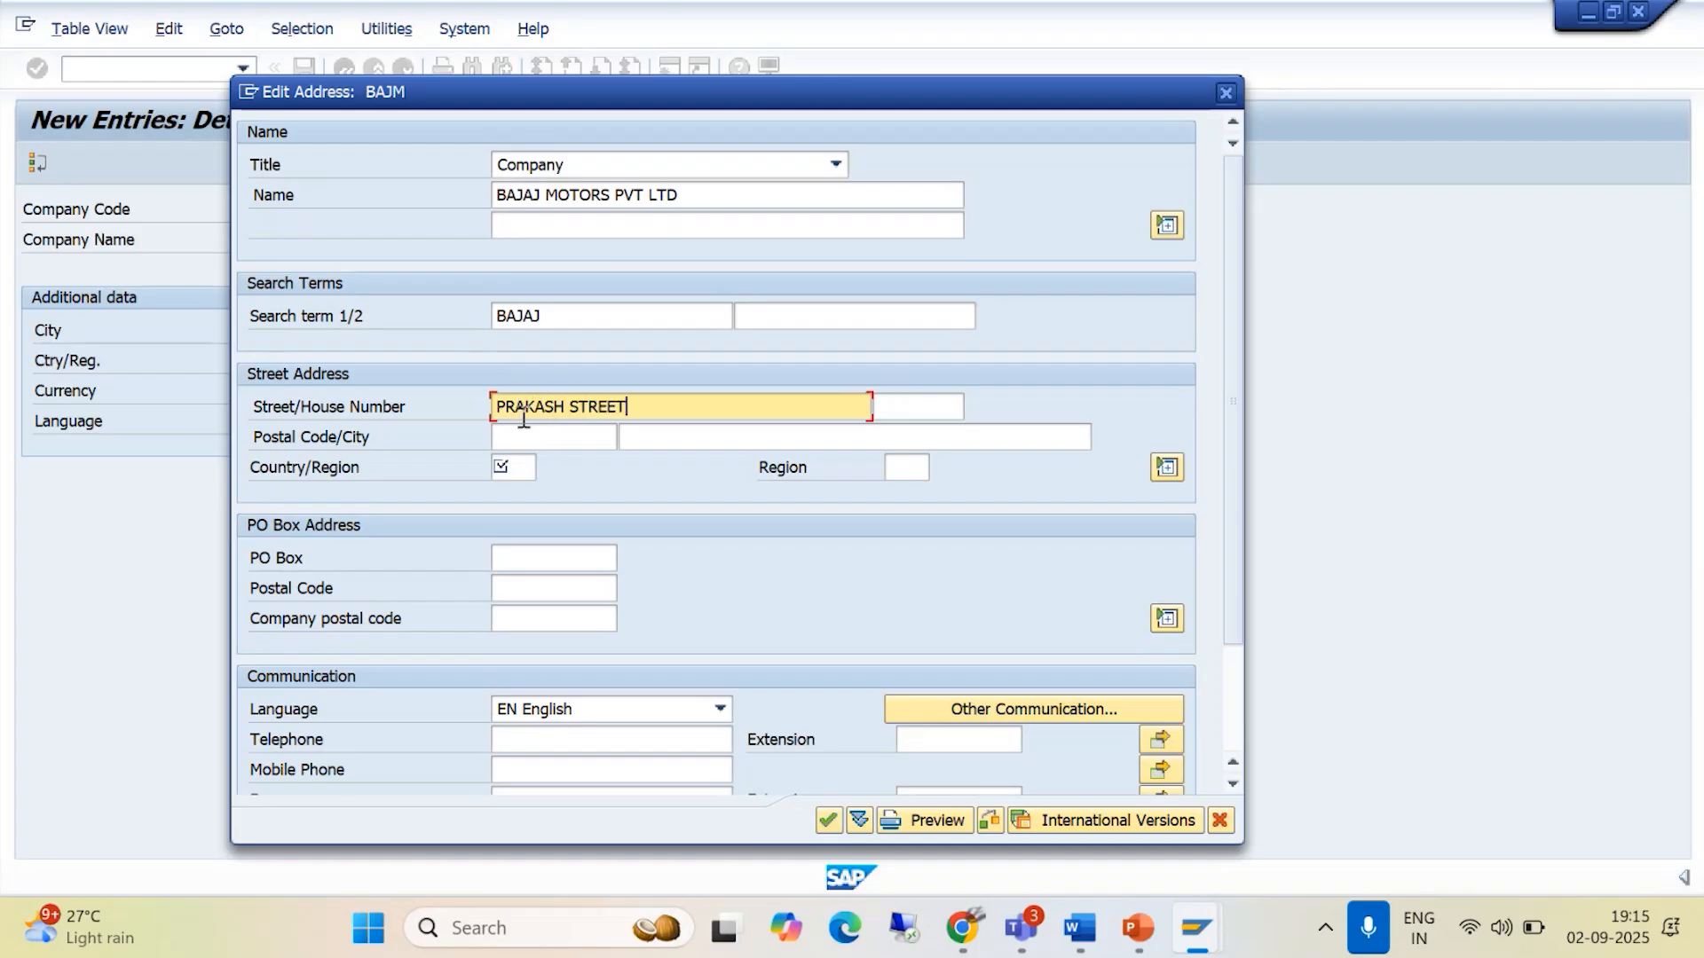
key(Tab)
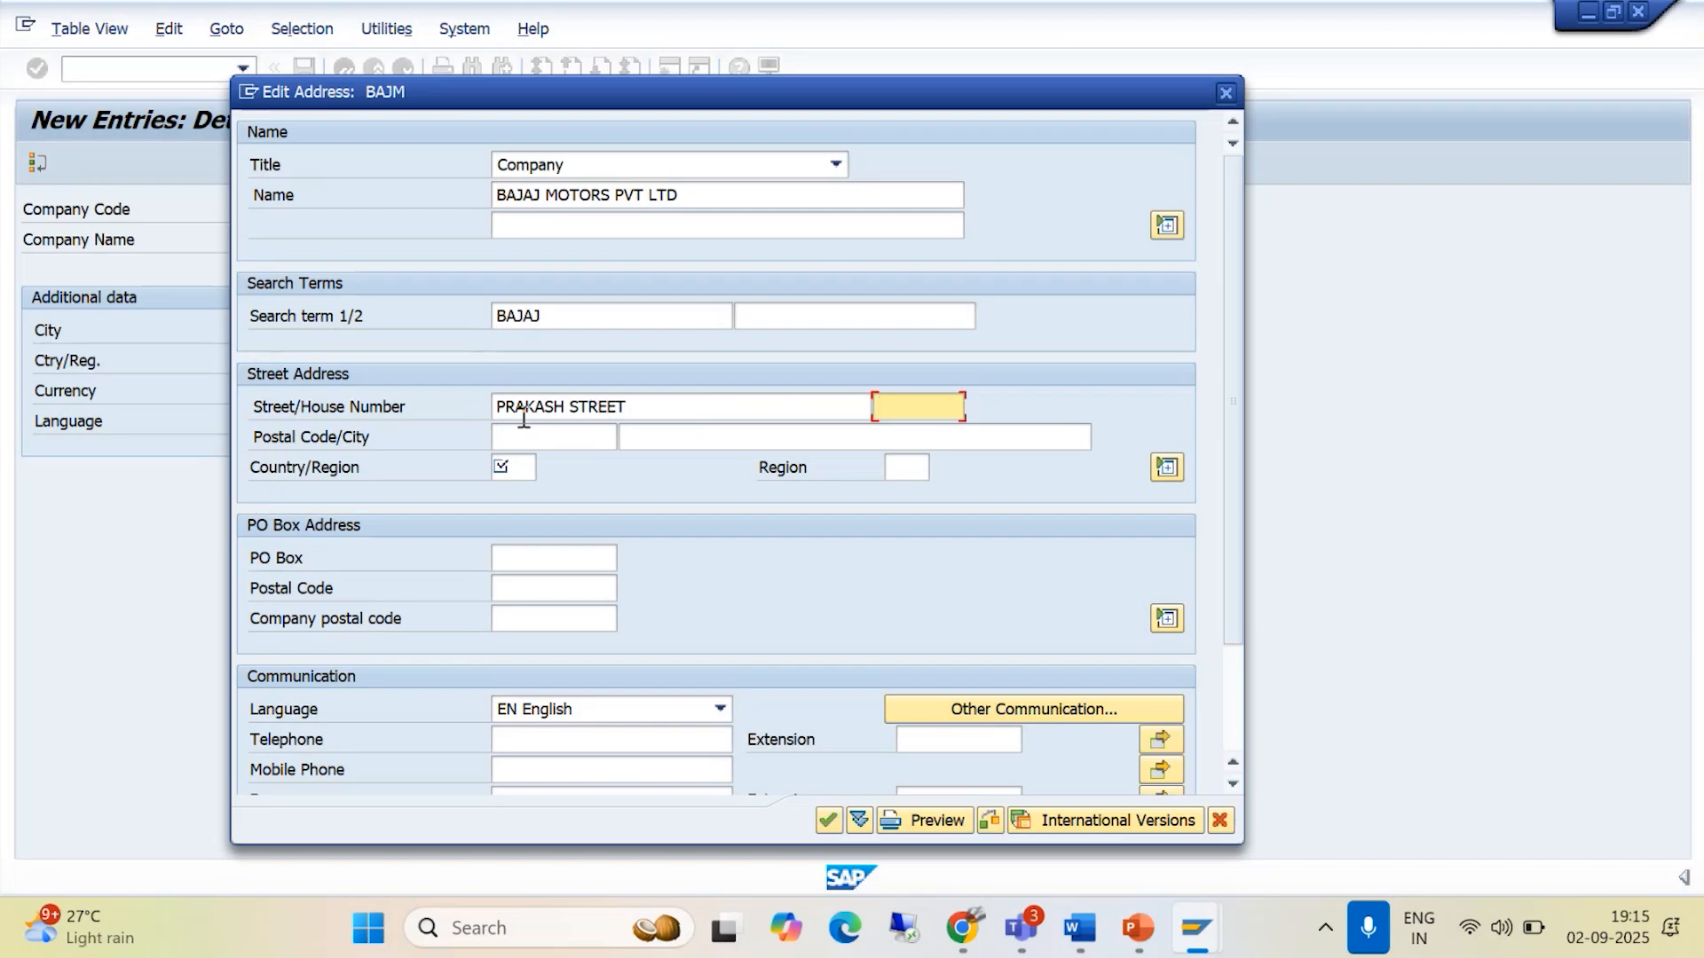
click(529, 437)
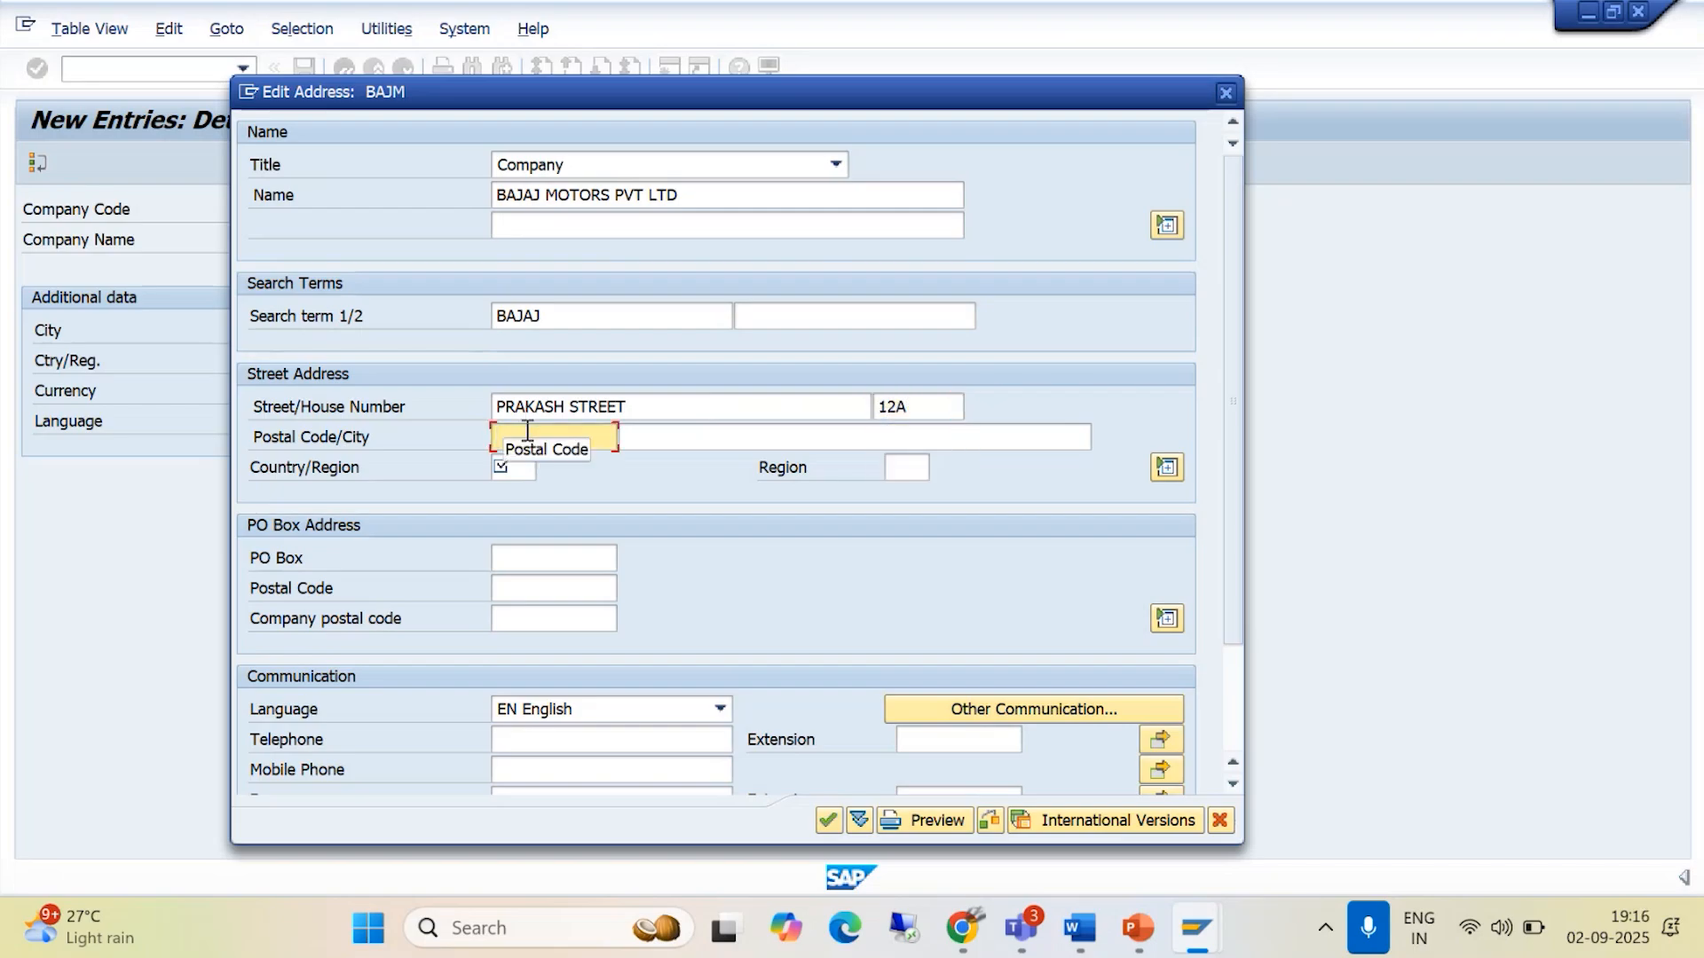
text(530089)
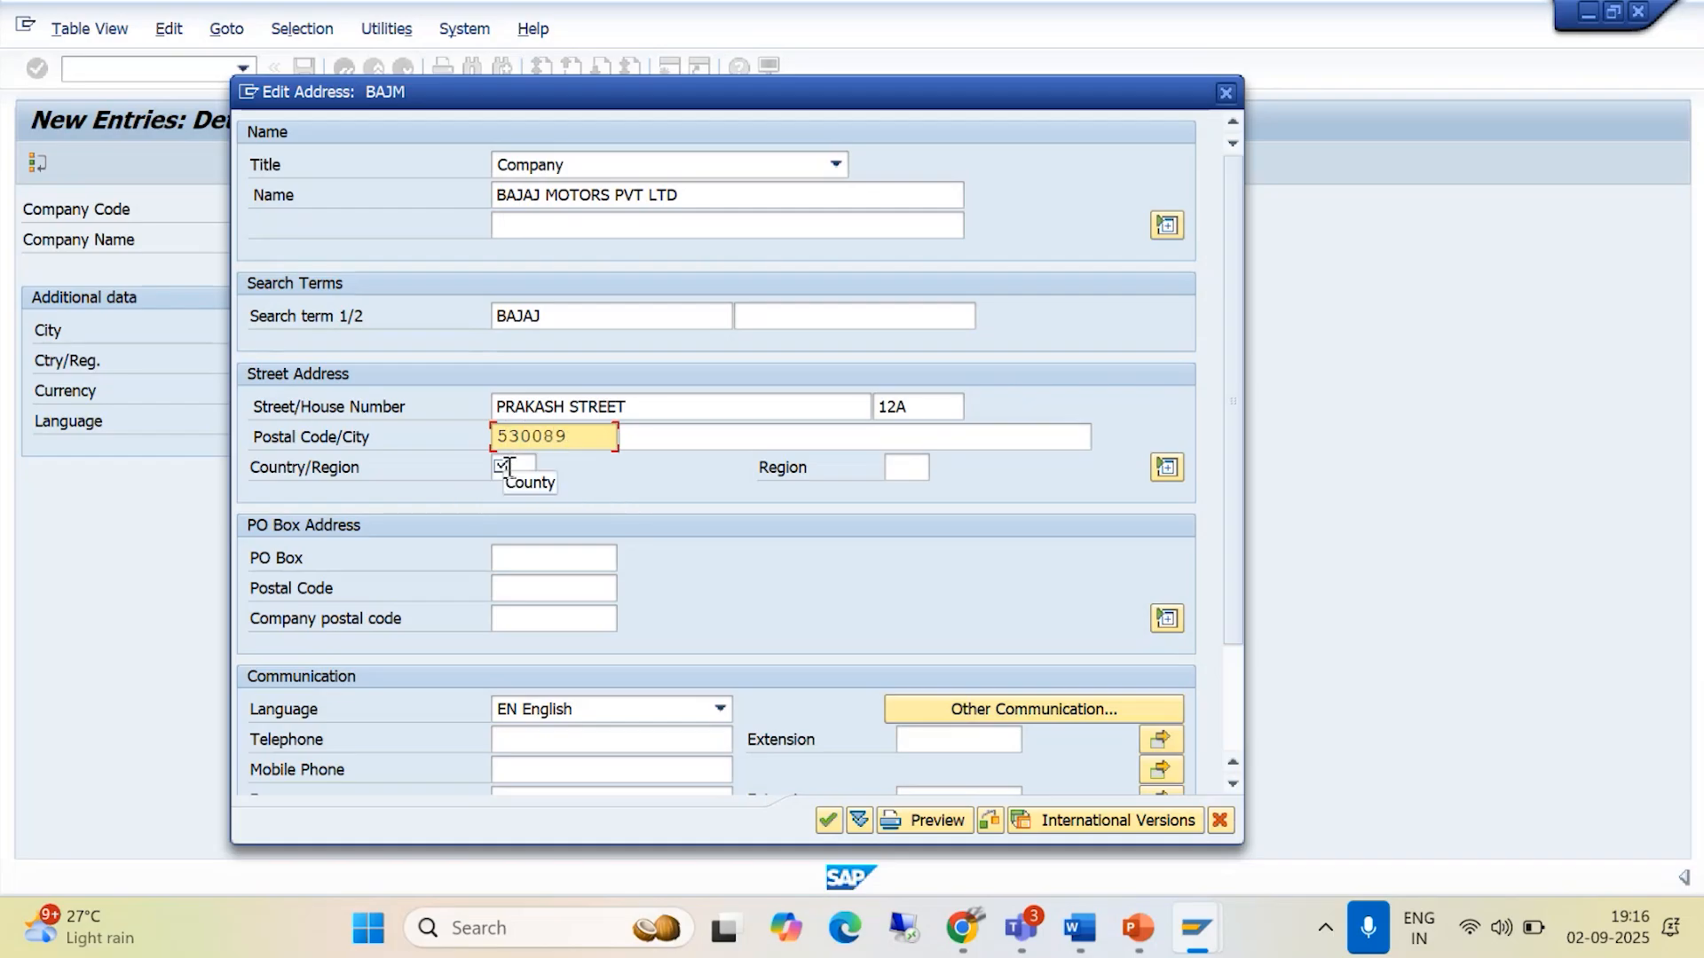
- Set the address country to IN and choose region 11, Kerala, from the list of regions
click(521, 470)
text(IN)
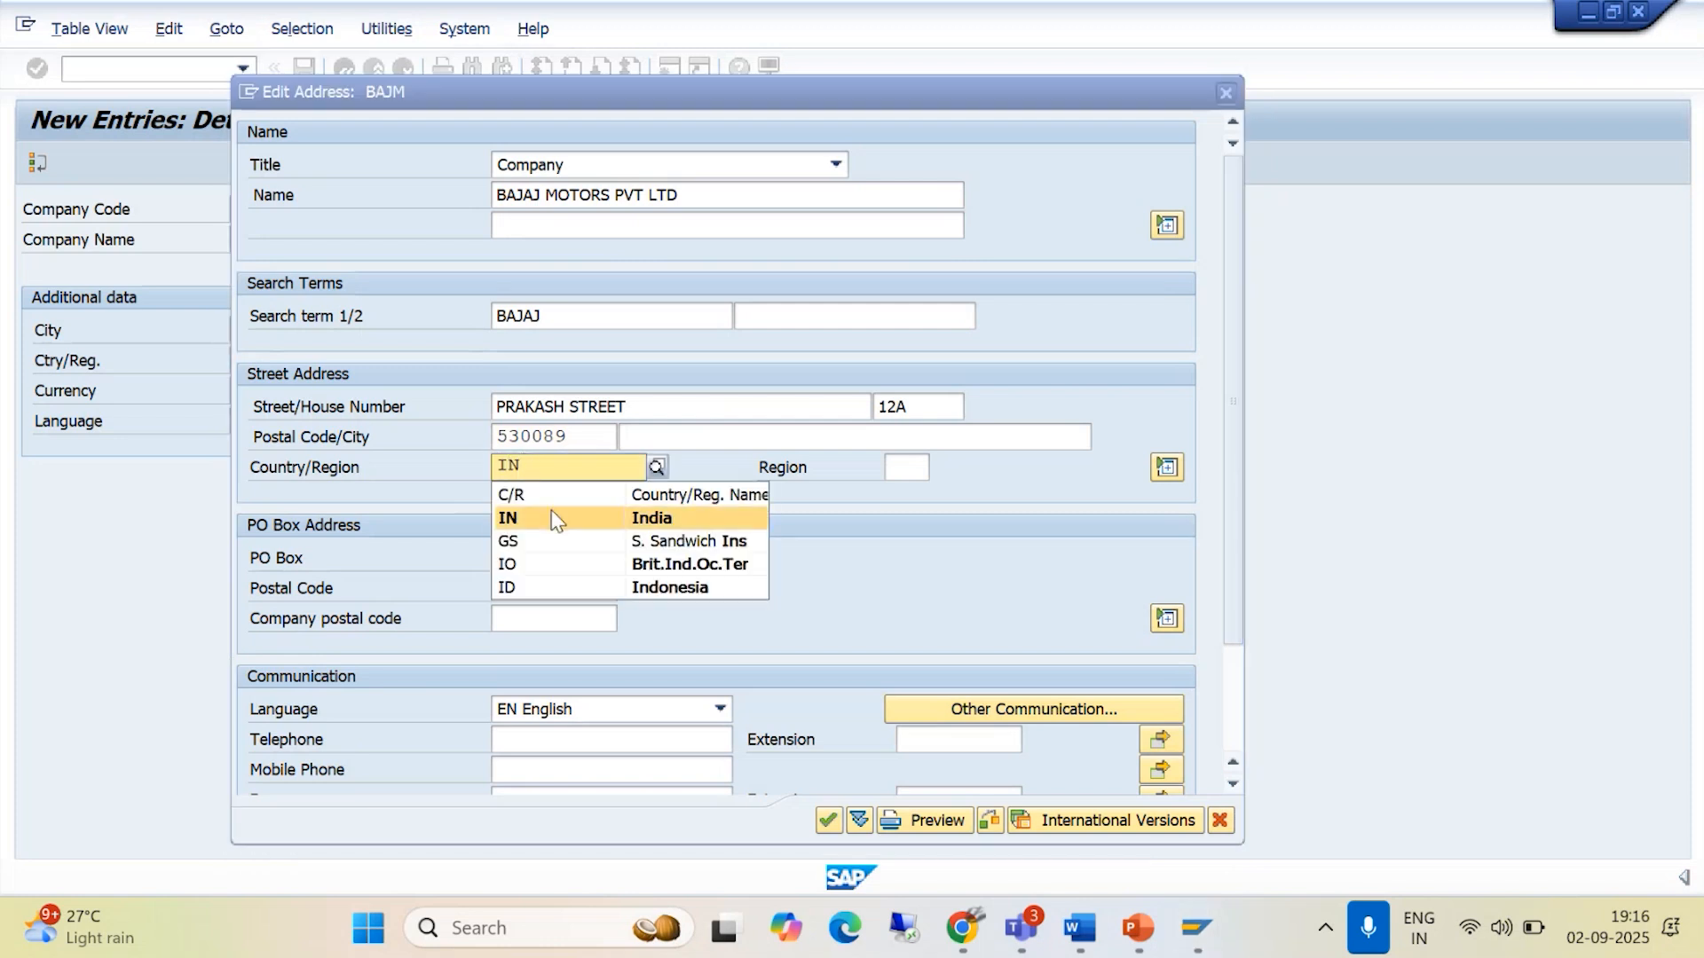
click(552, 520)
click(907, 468)
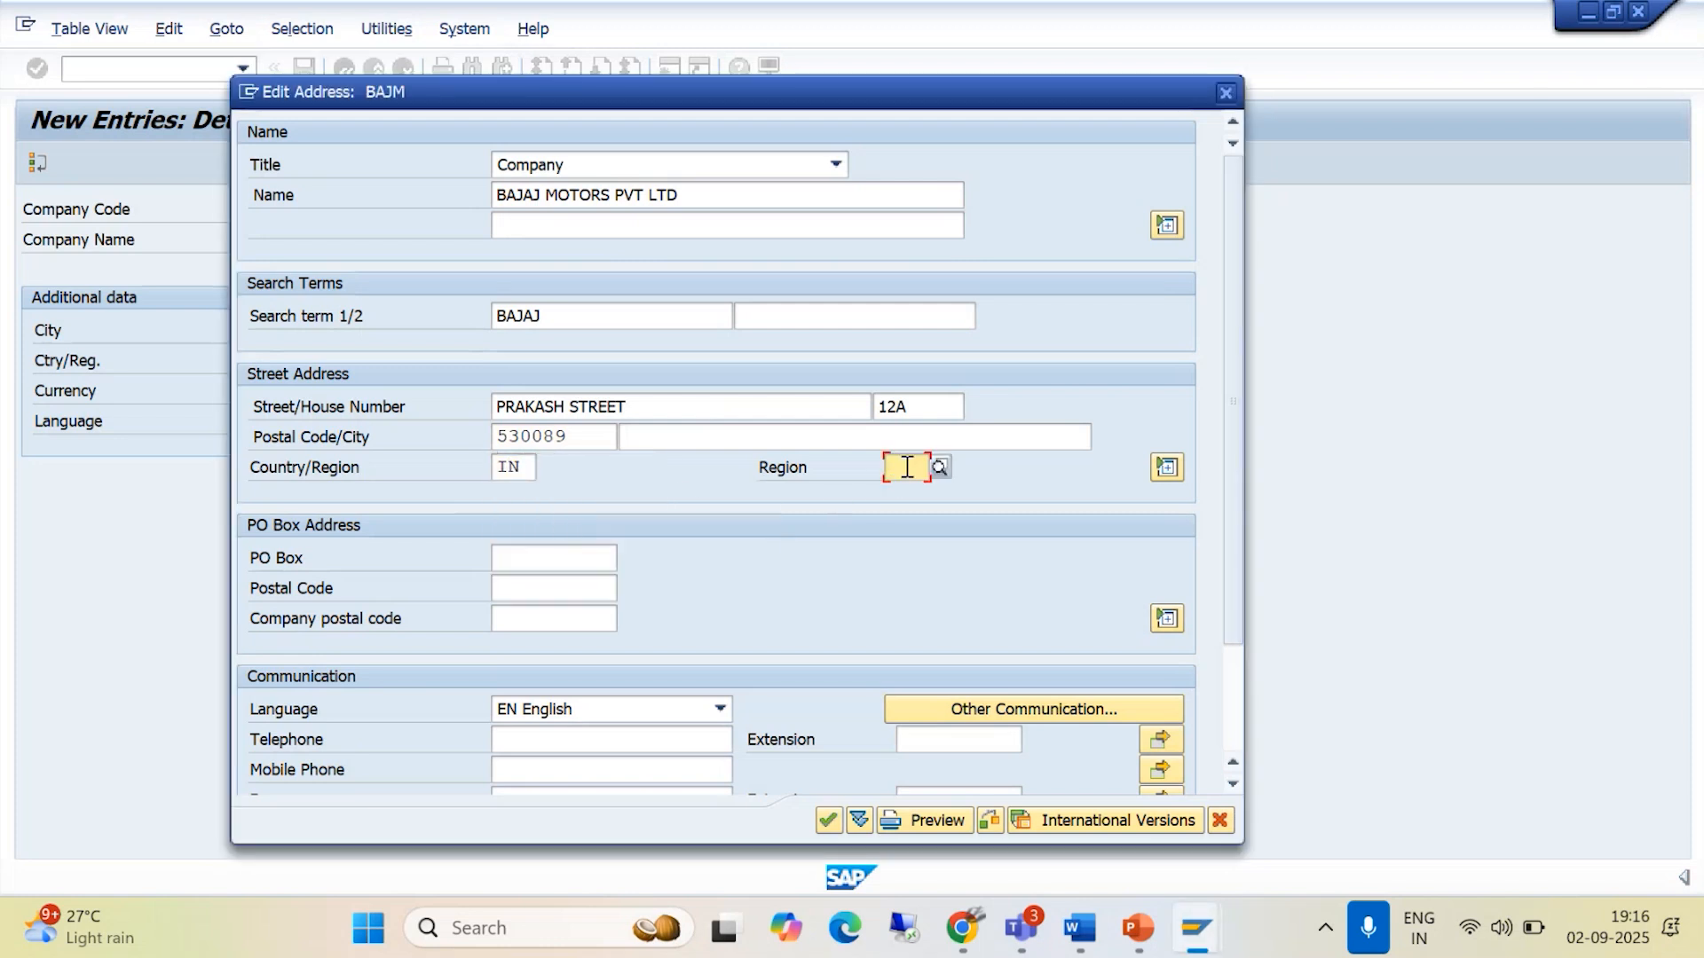
click(939, 468)
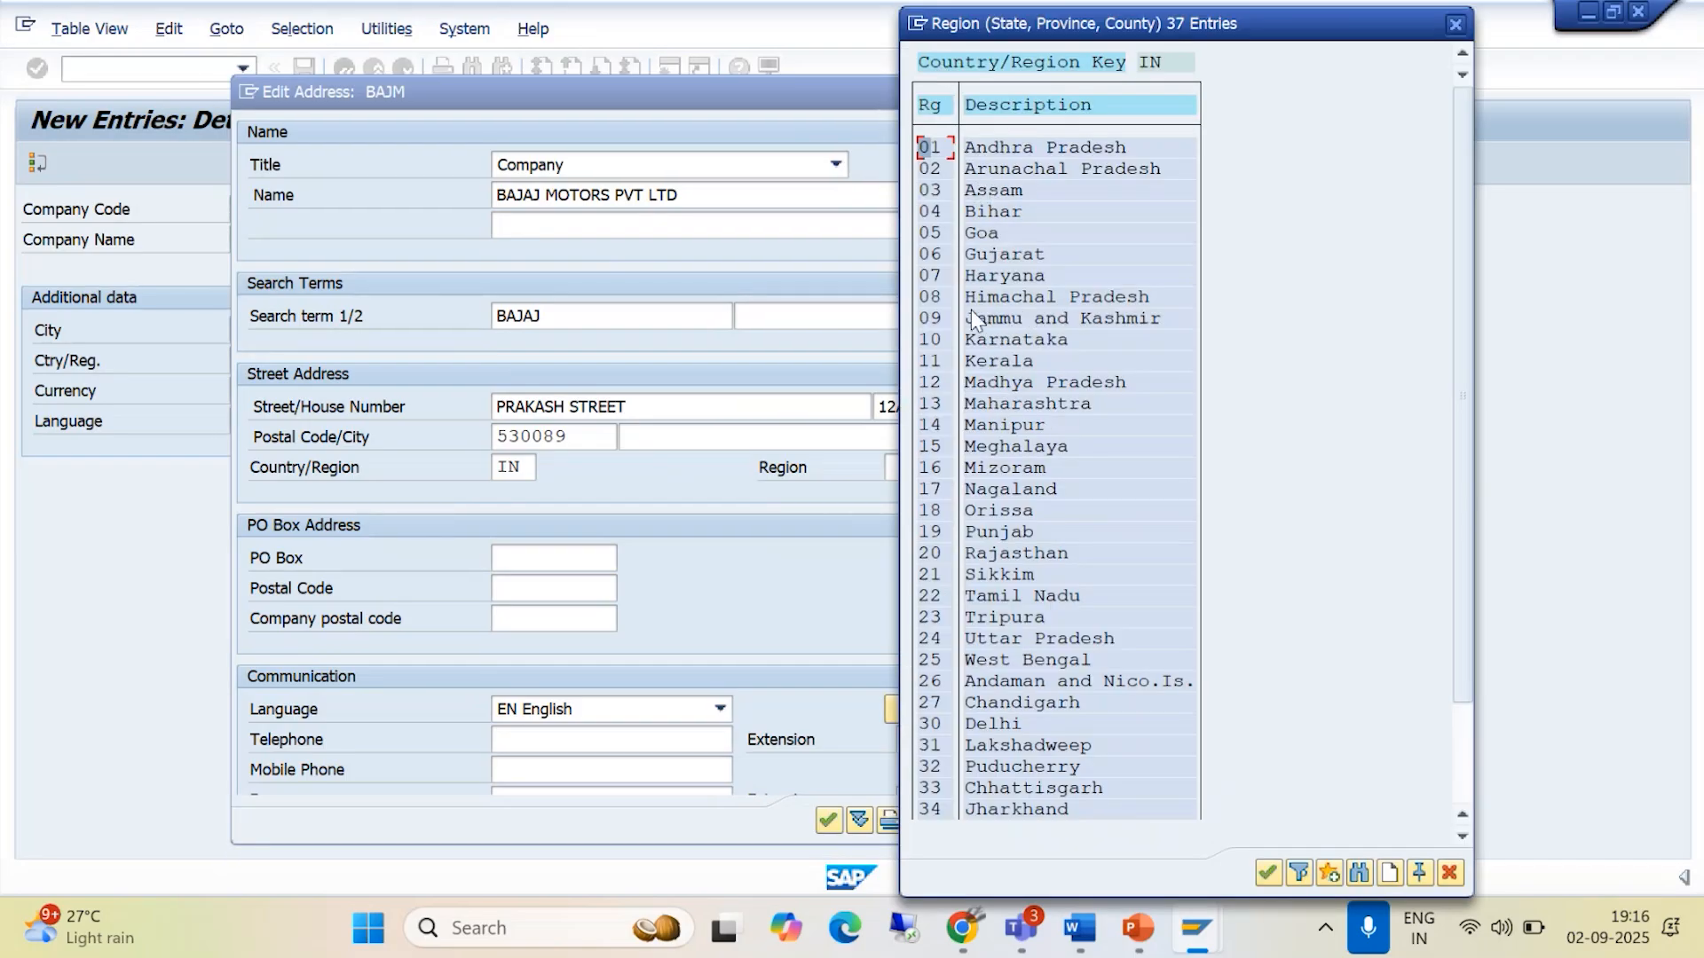
double_click(994, 361)
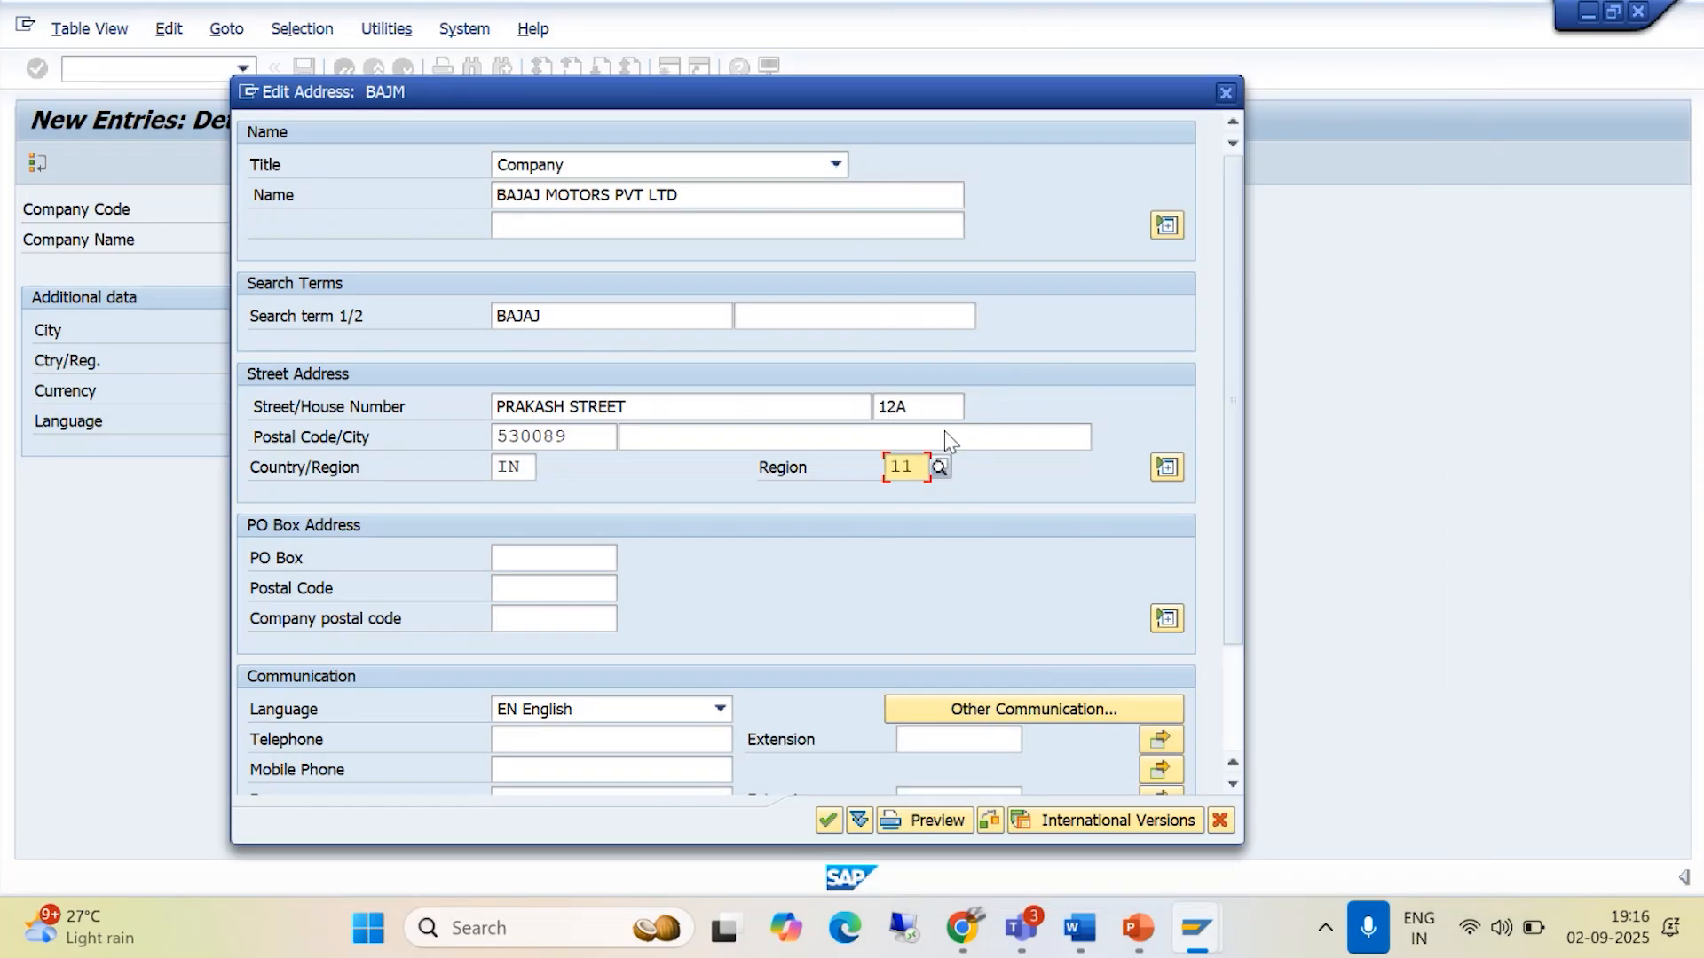
click(544, 559)
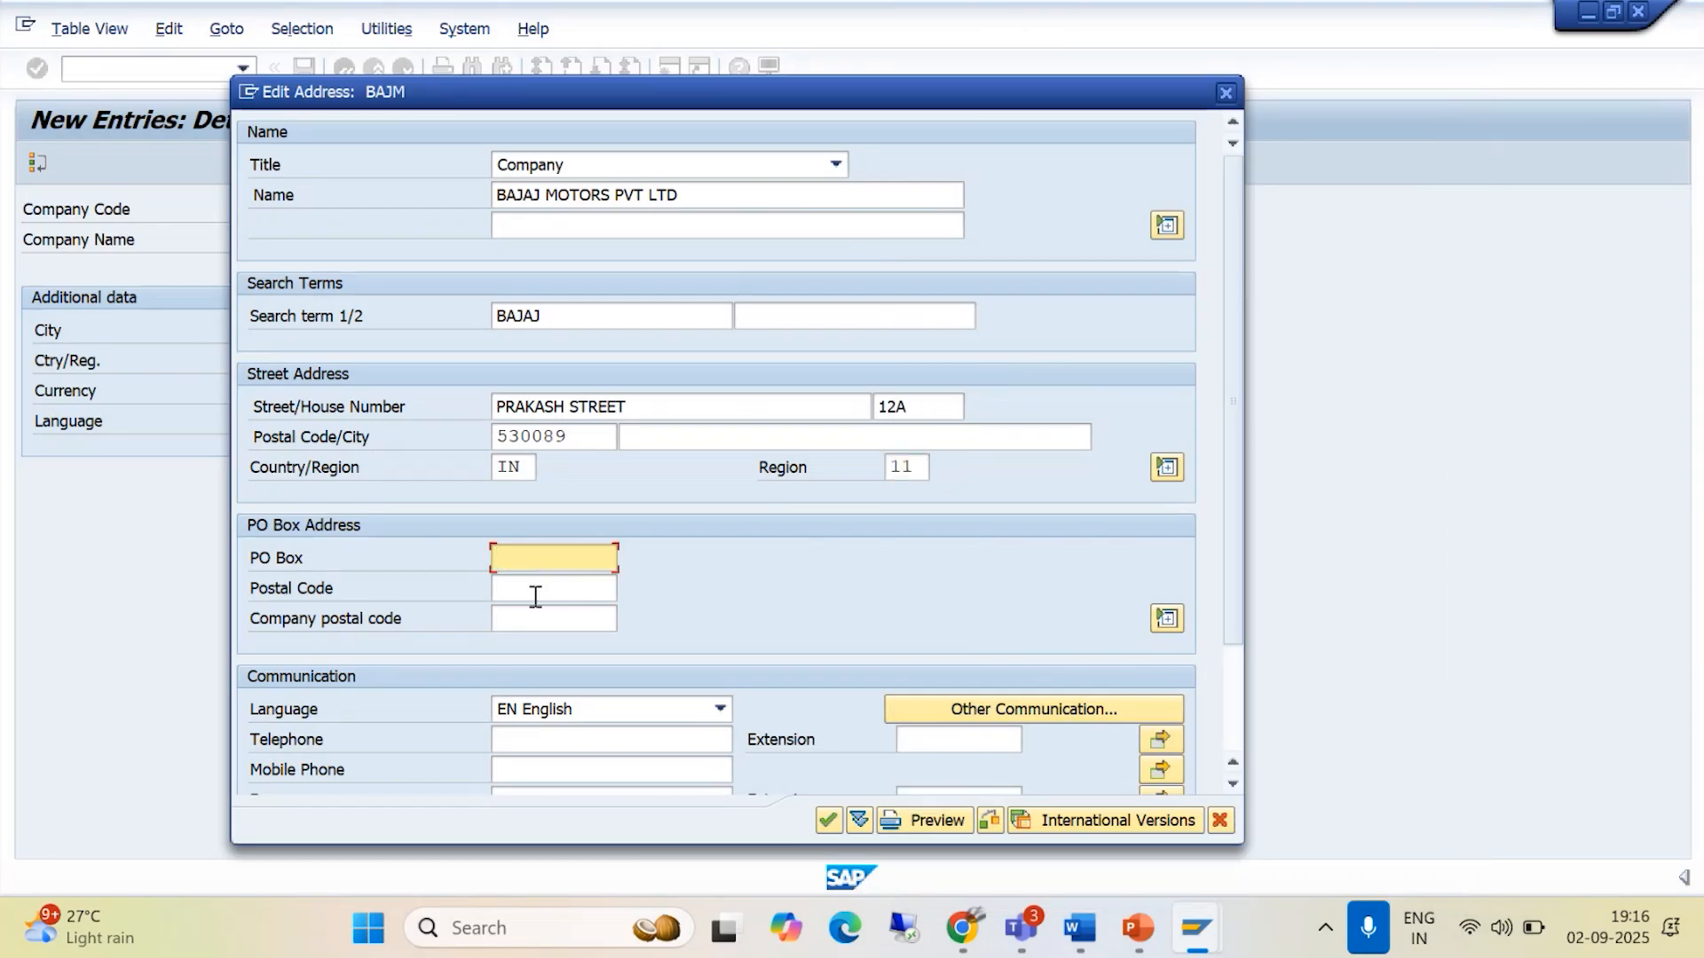
click(532, 595)
click(530, 621)
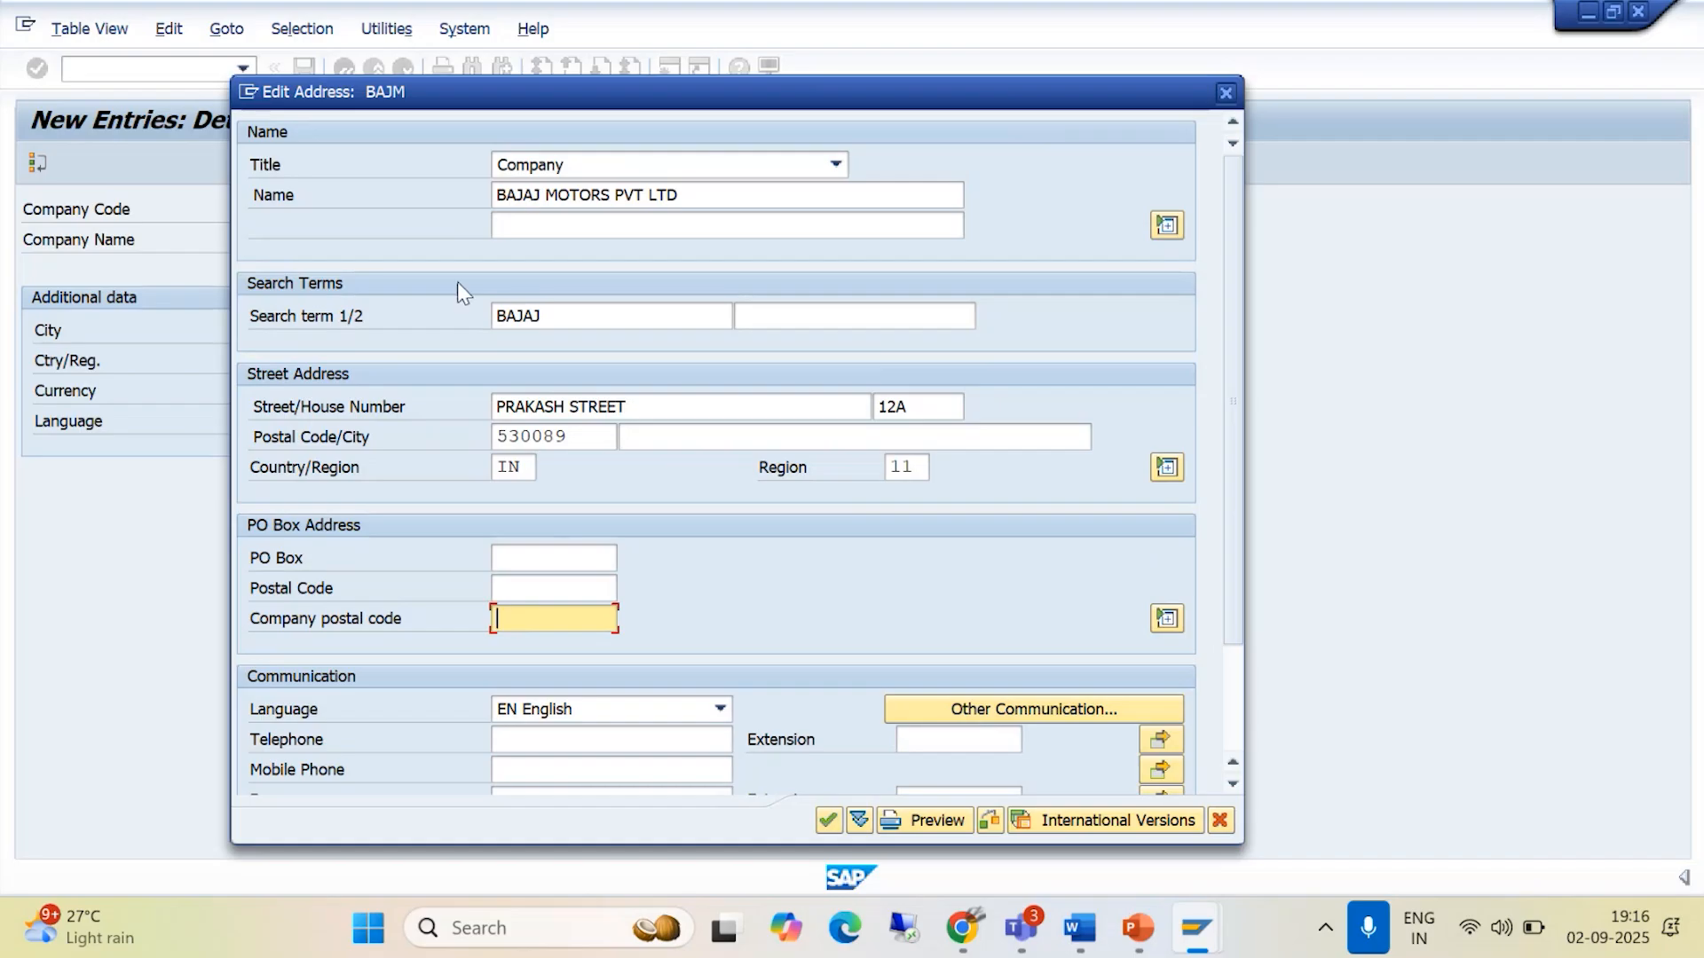
click(729, 23)
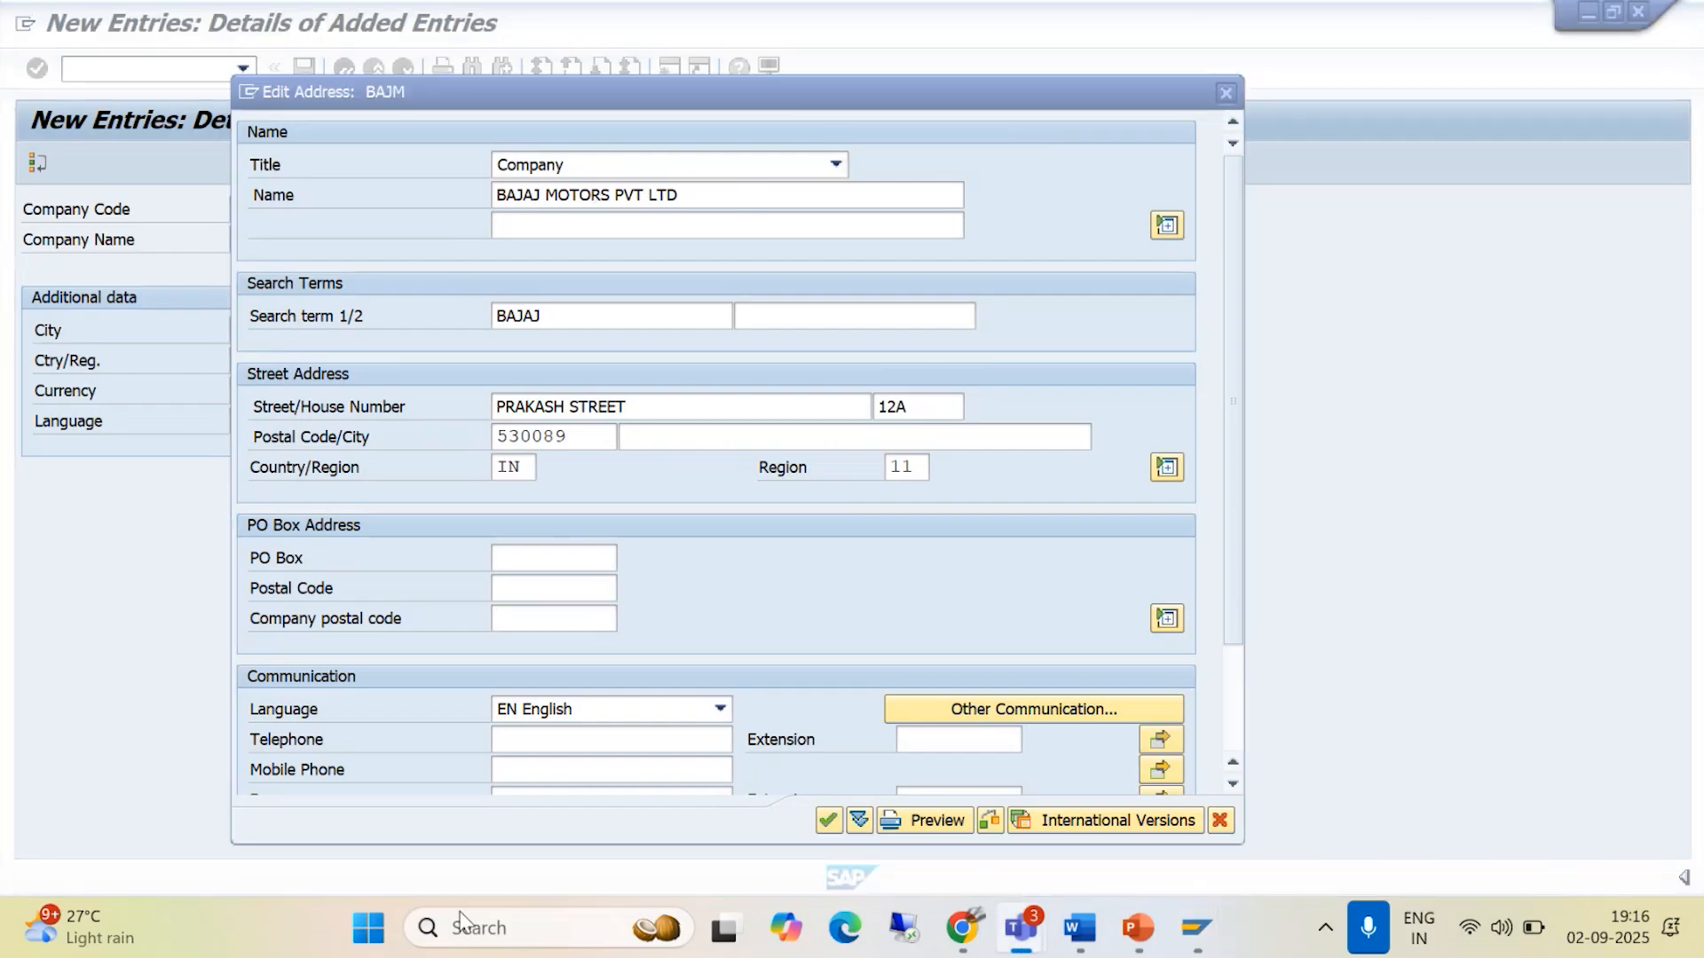
- Enter a phone number in the Telephone field and copy it into the Mobile Phone field
drag(1233, 609, 1231, 717)
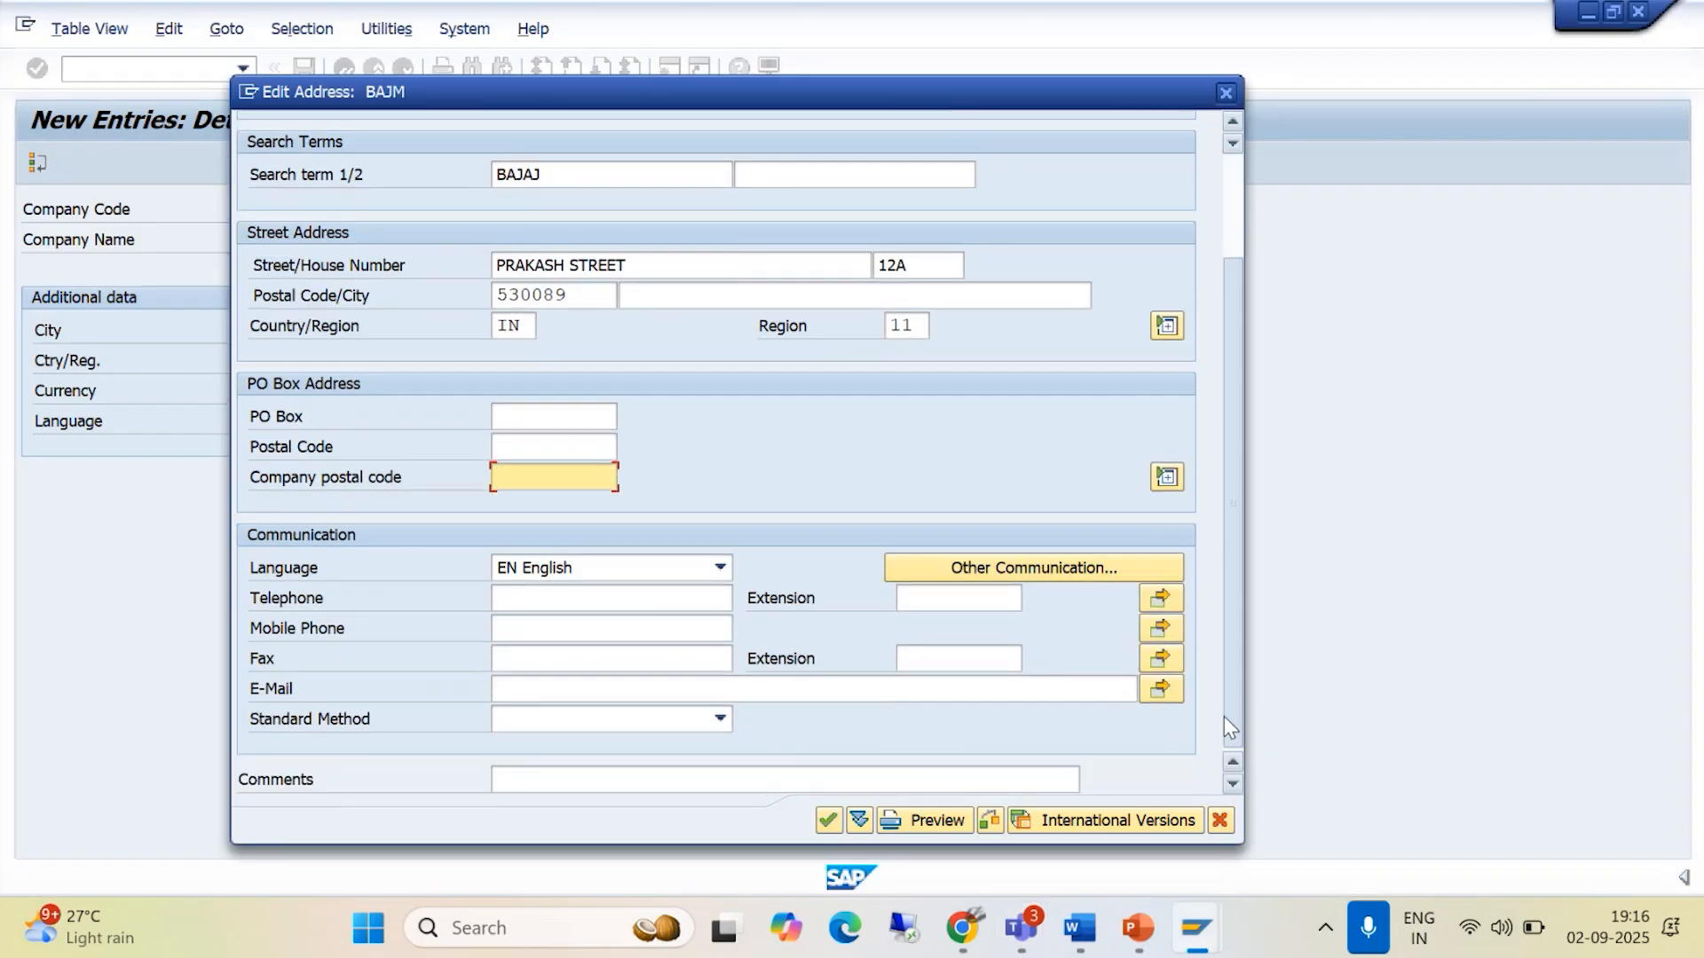
click(509, 597)
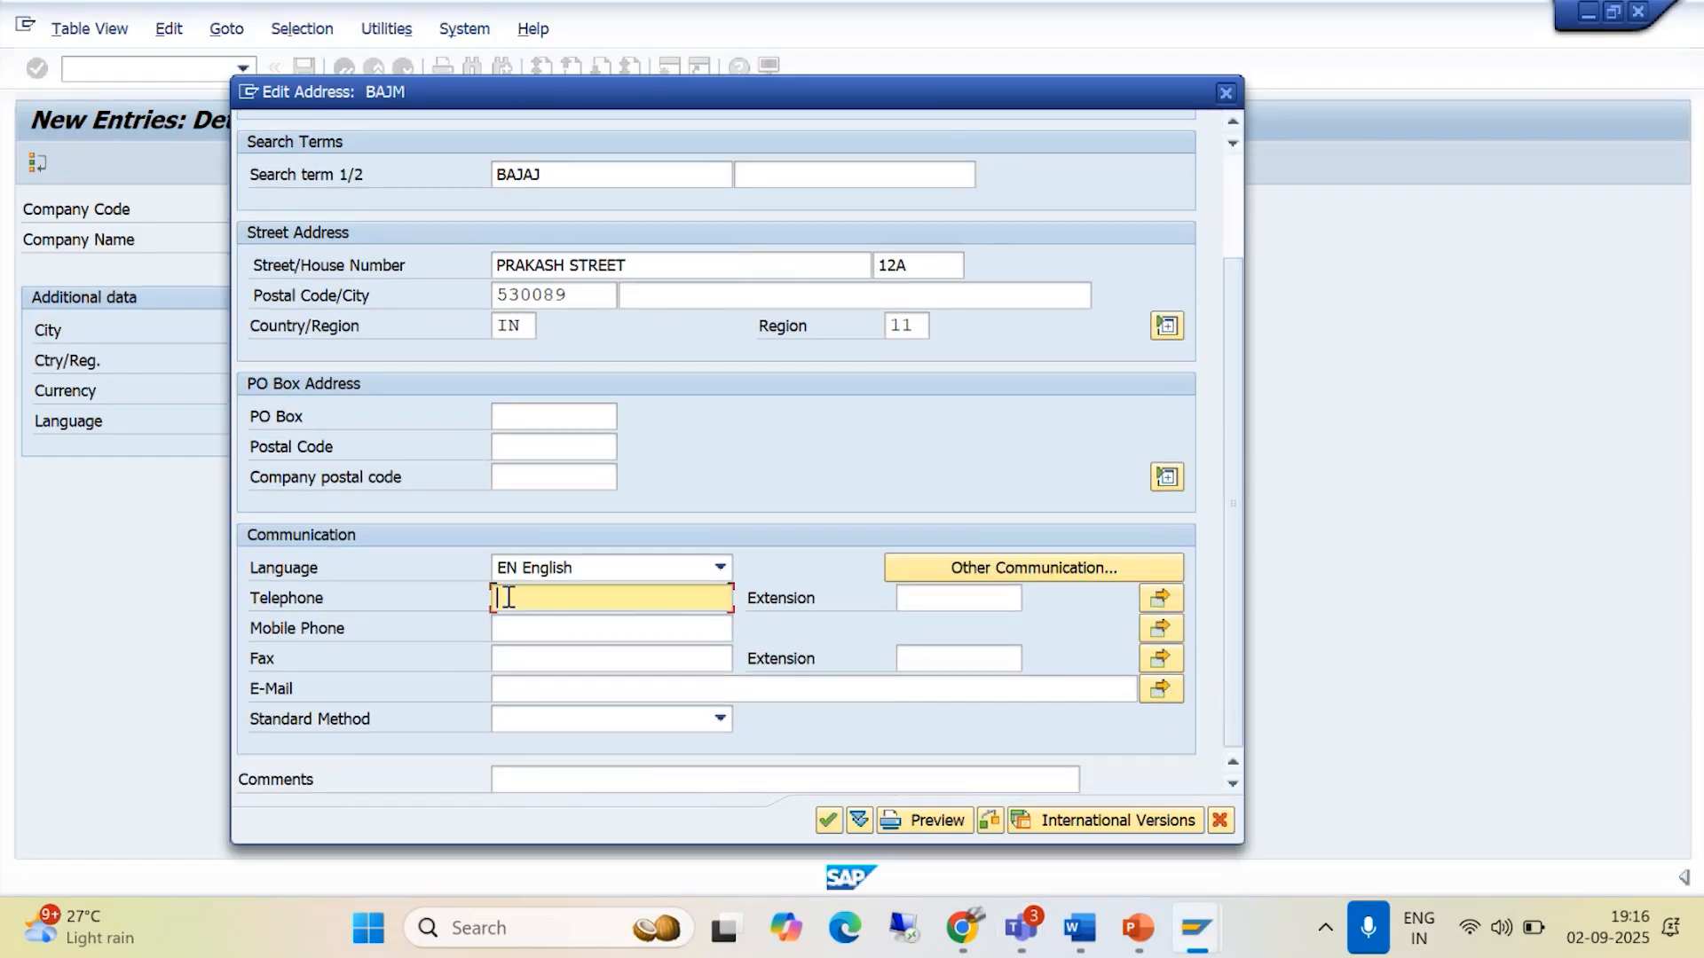
drag(615, 599, 457, 609)
key(ctrl+c)
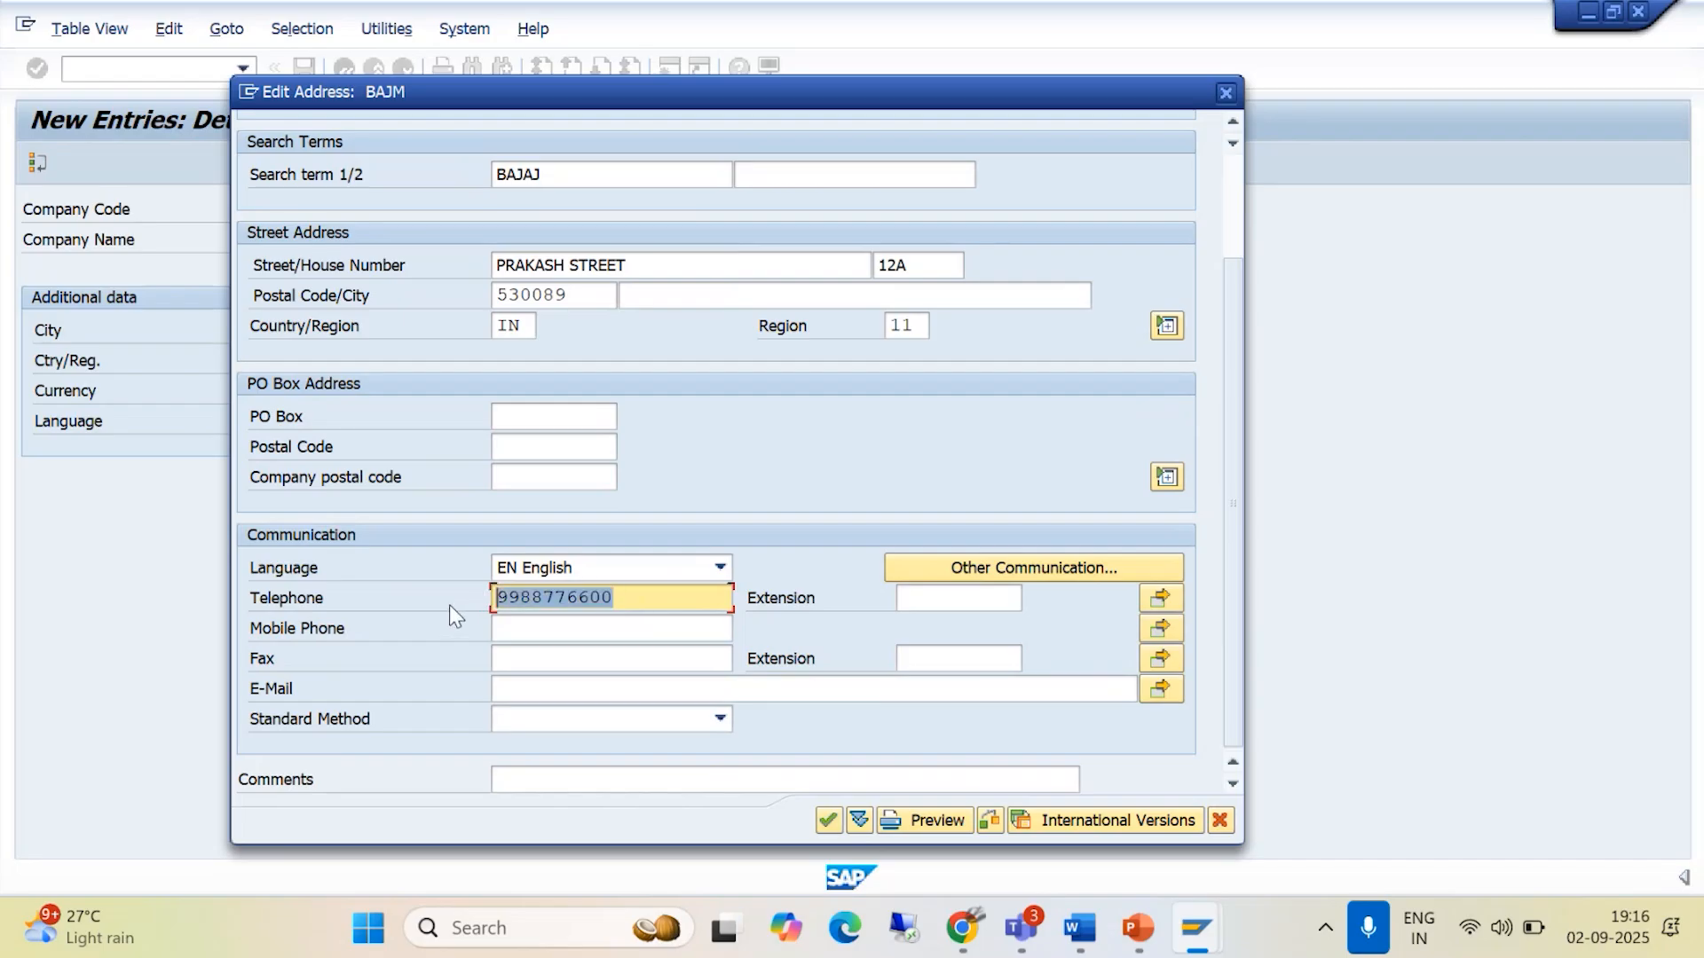
click(519, 629)
key(ctrl+v)
- Replace the Telephone entry with a separate landline number and confirm the company address
drag(628, 603, 380, 624)
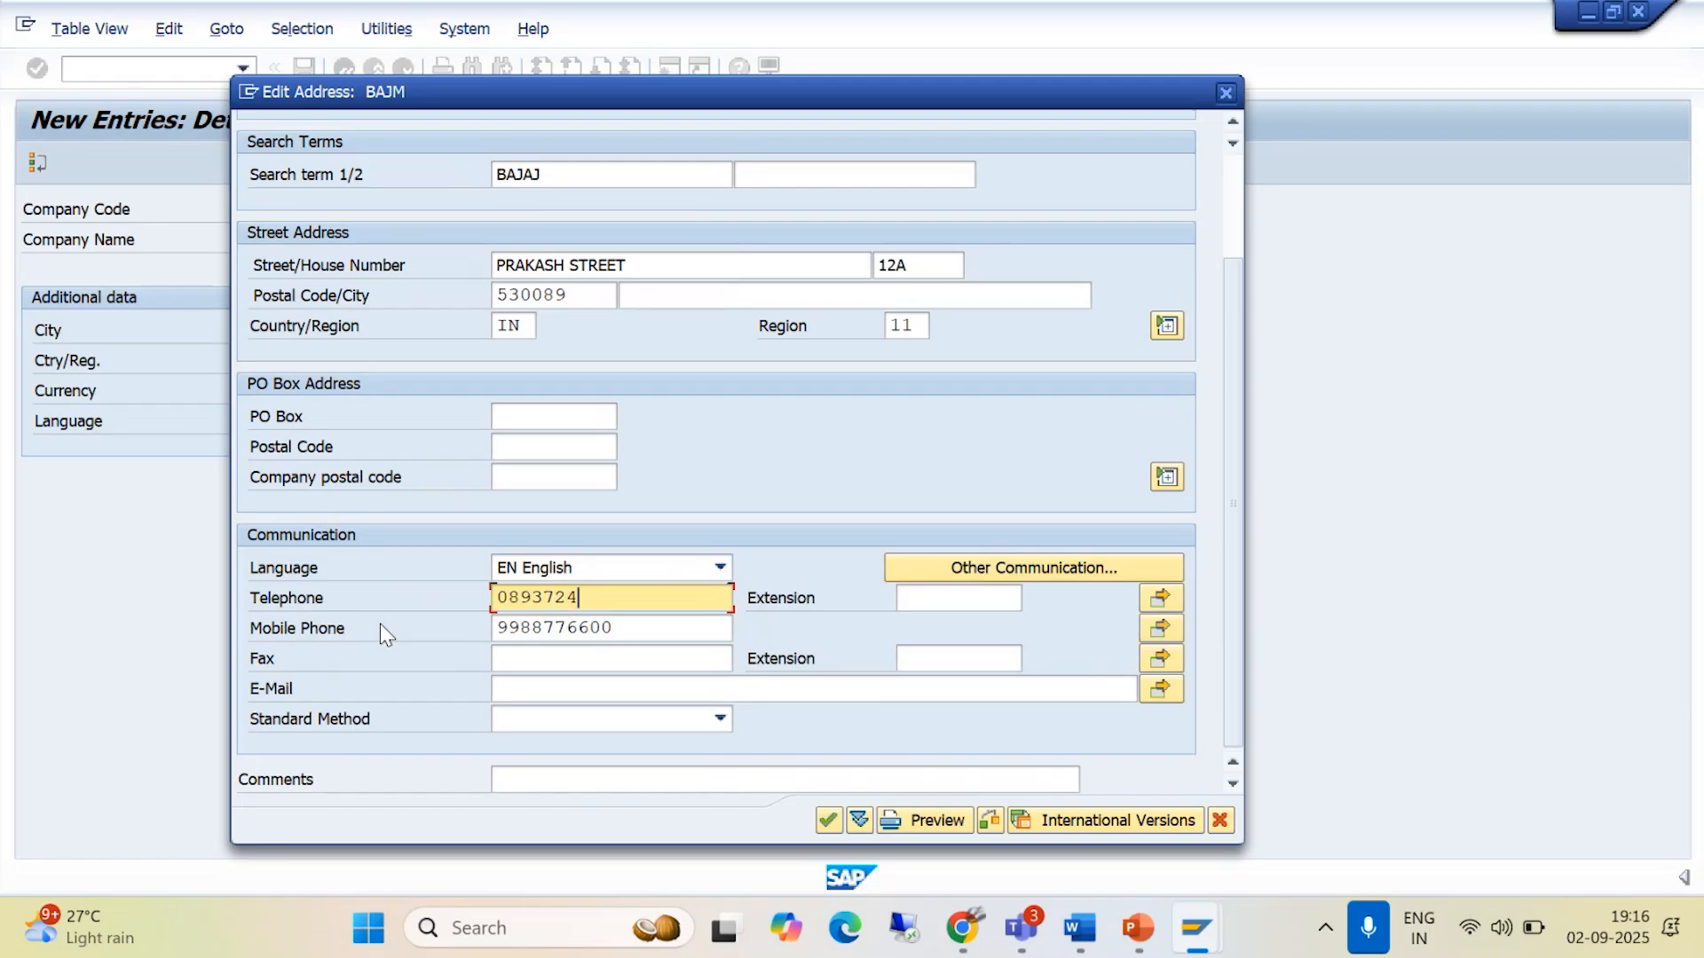
click(531, 665)
click(518, 694)
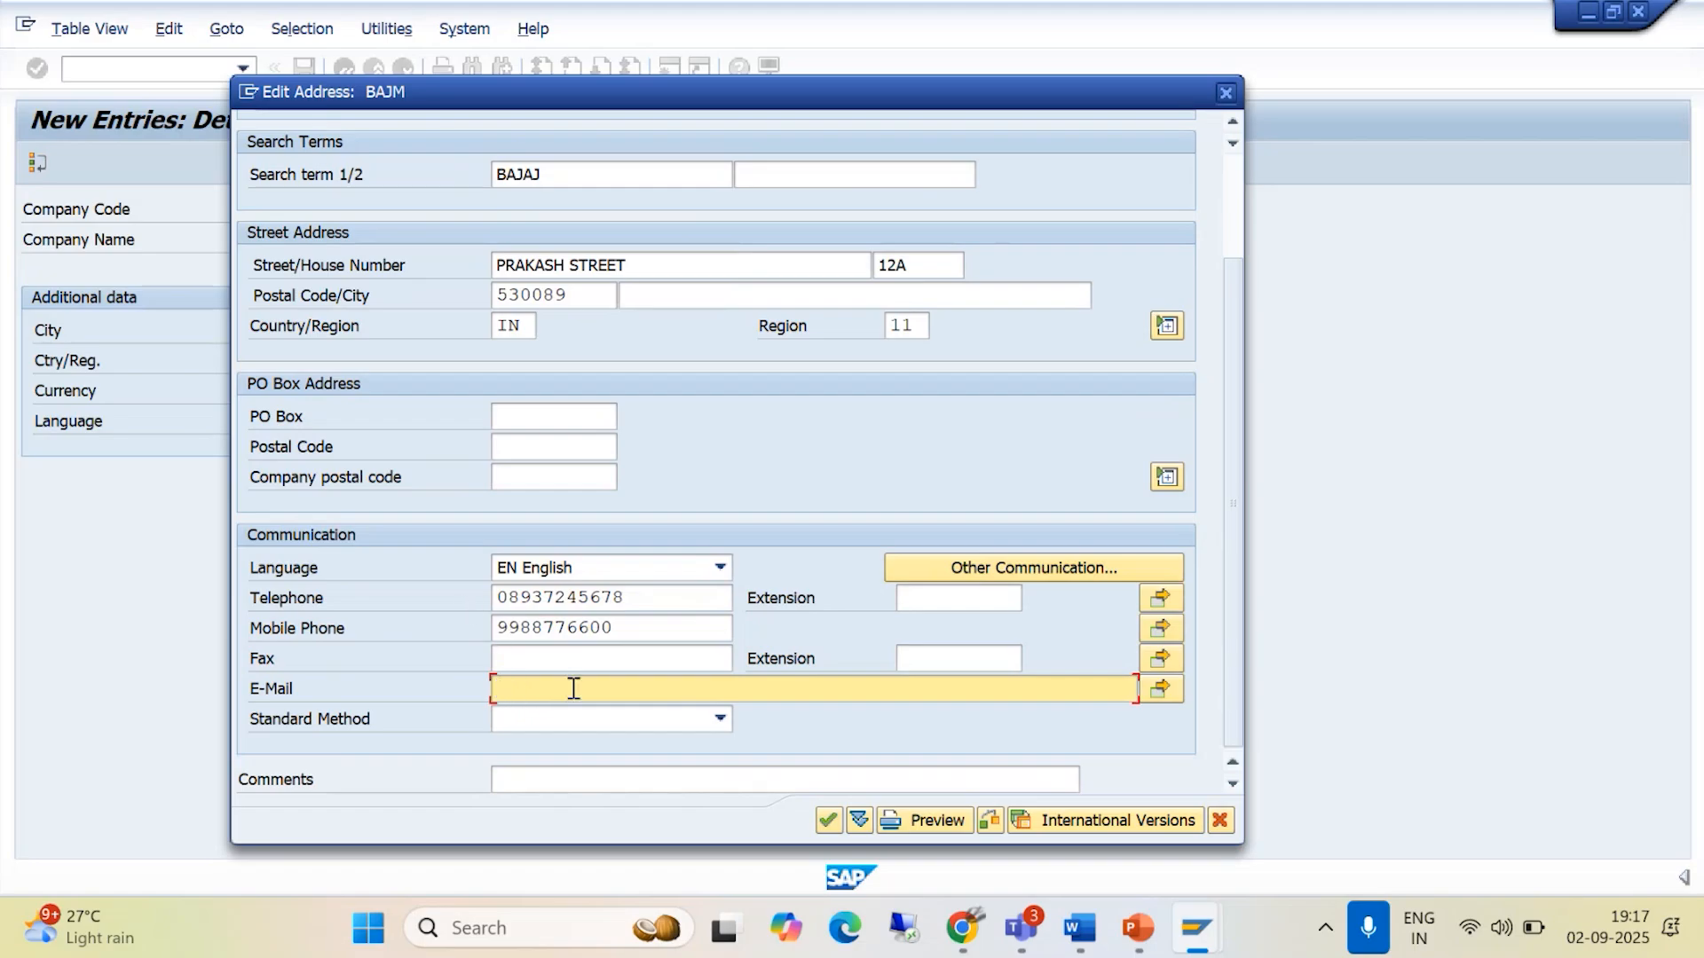
click(828, 821)
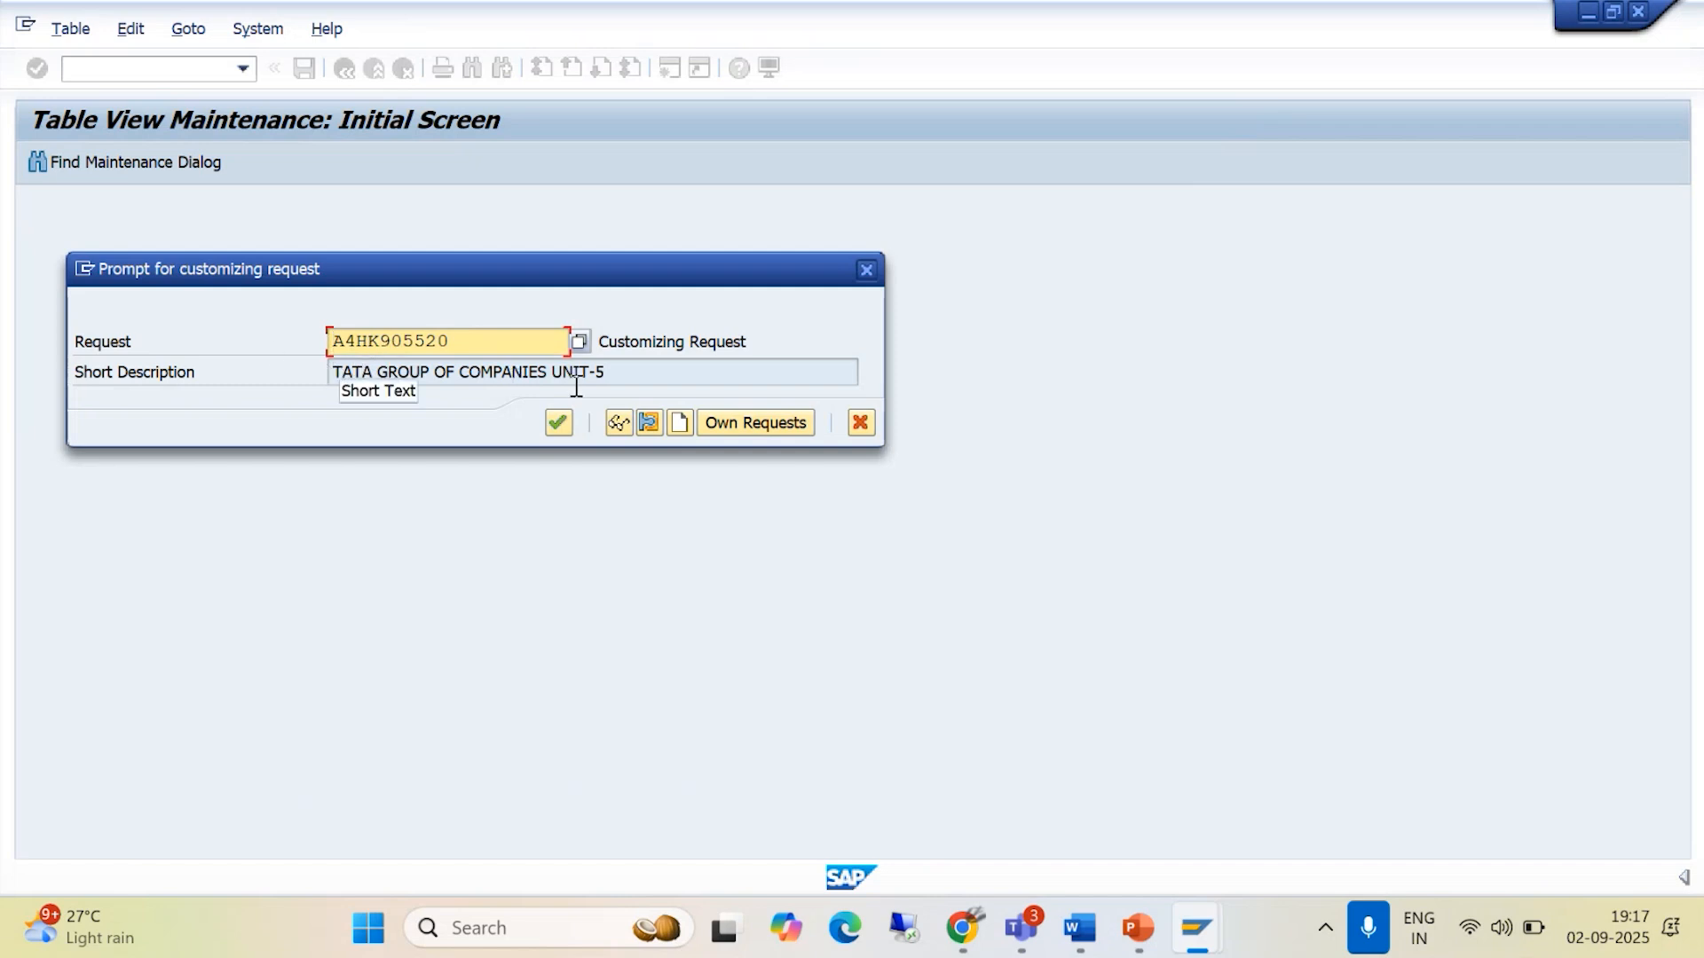
- Assign the entry to the own customizing request A4HK905462, BAJAJ GROUP OF COMPANIES, and confirm it
click(743, 423)
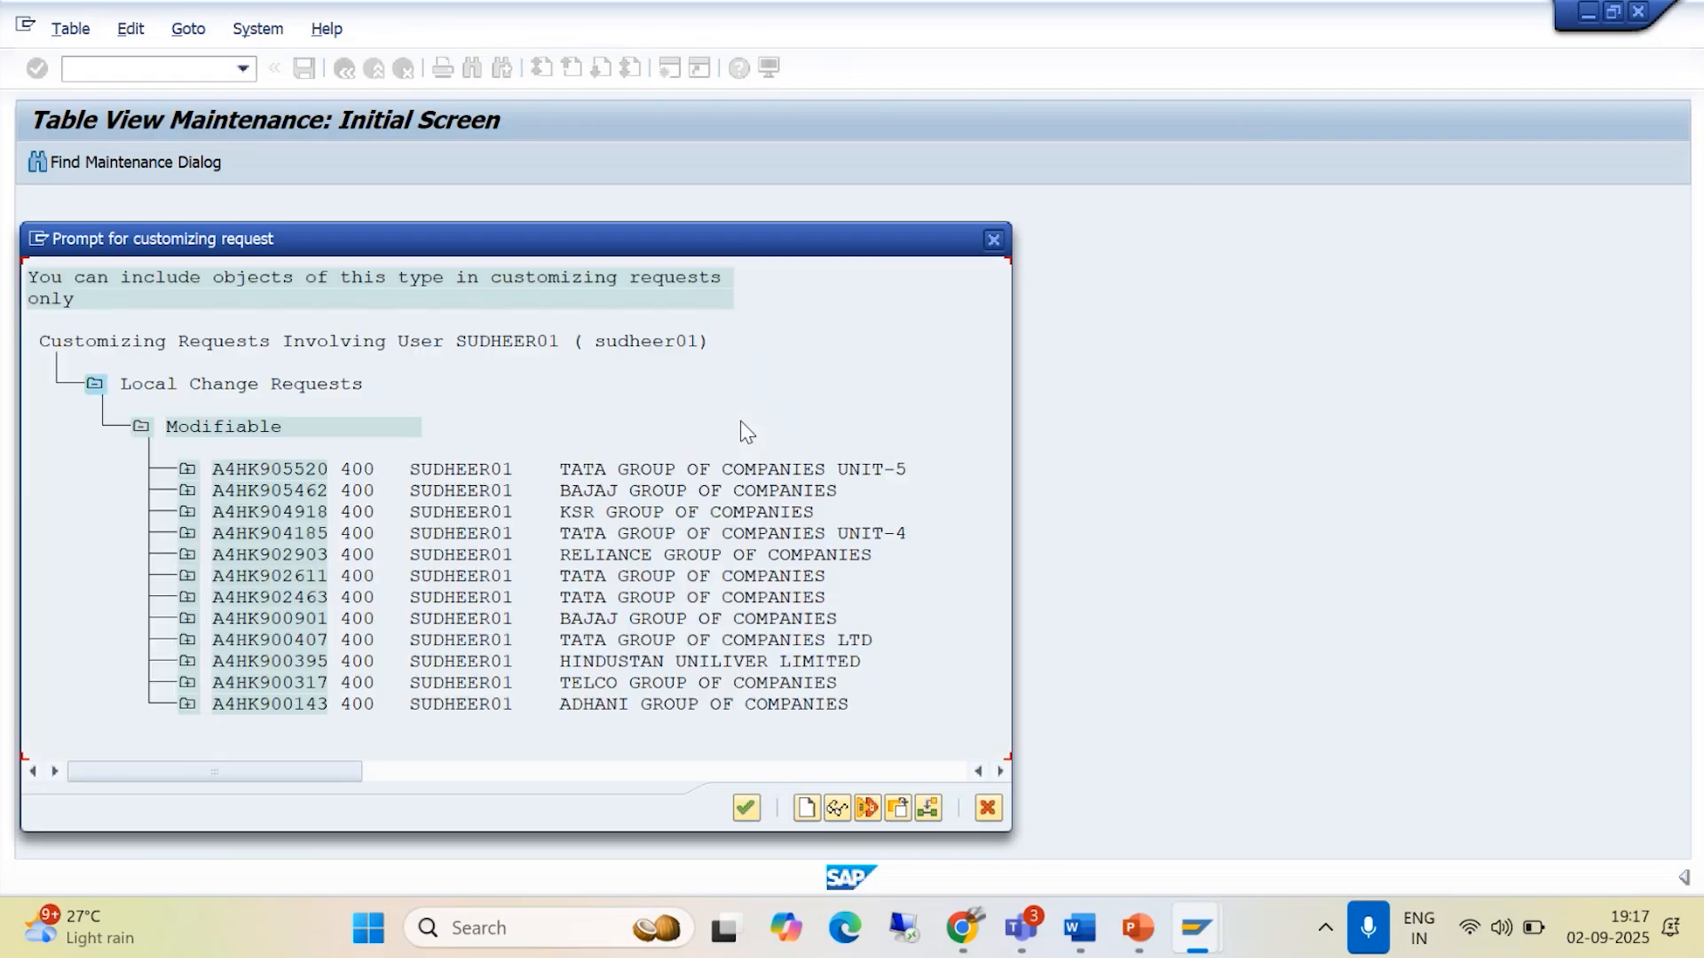
click(698, 493)
click(745, 807)
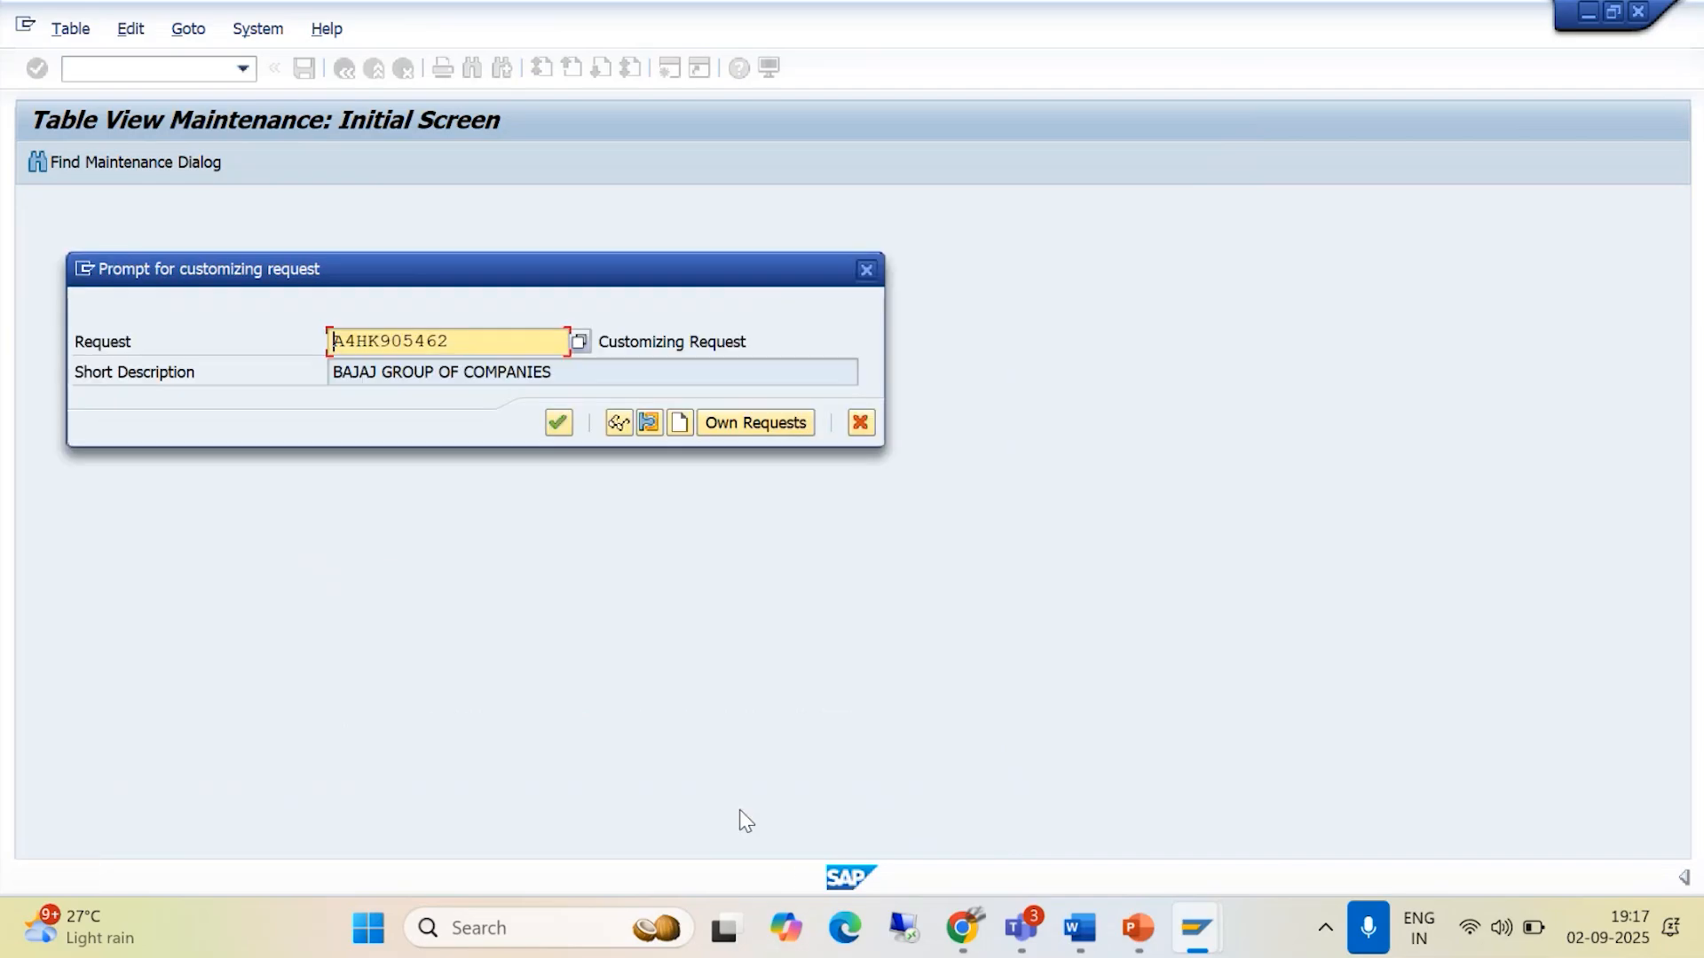
click(553, 426)
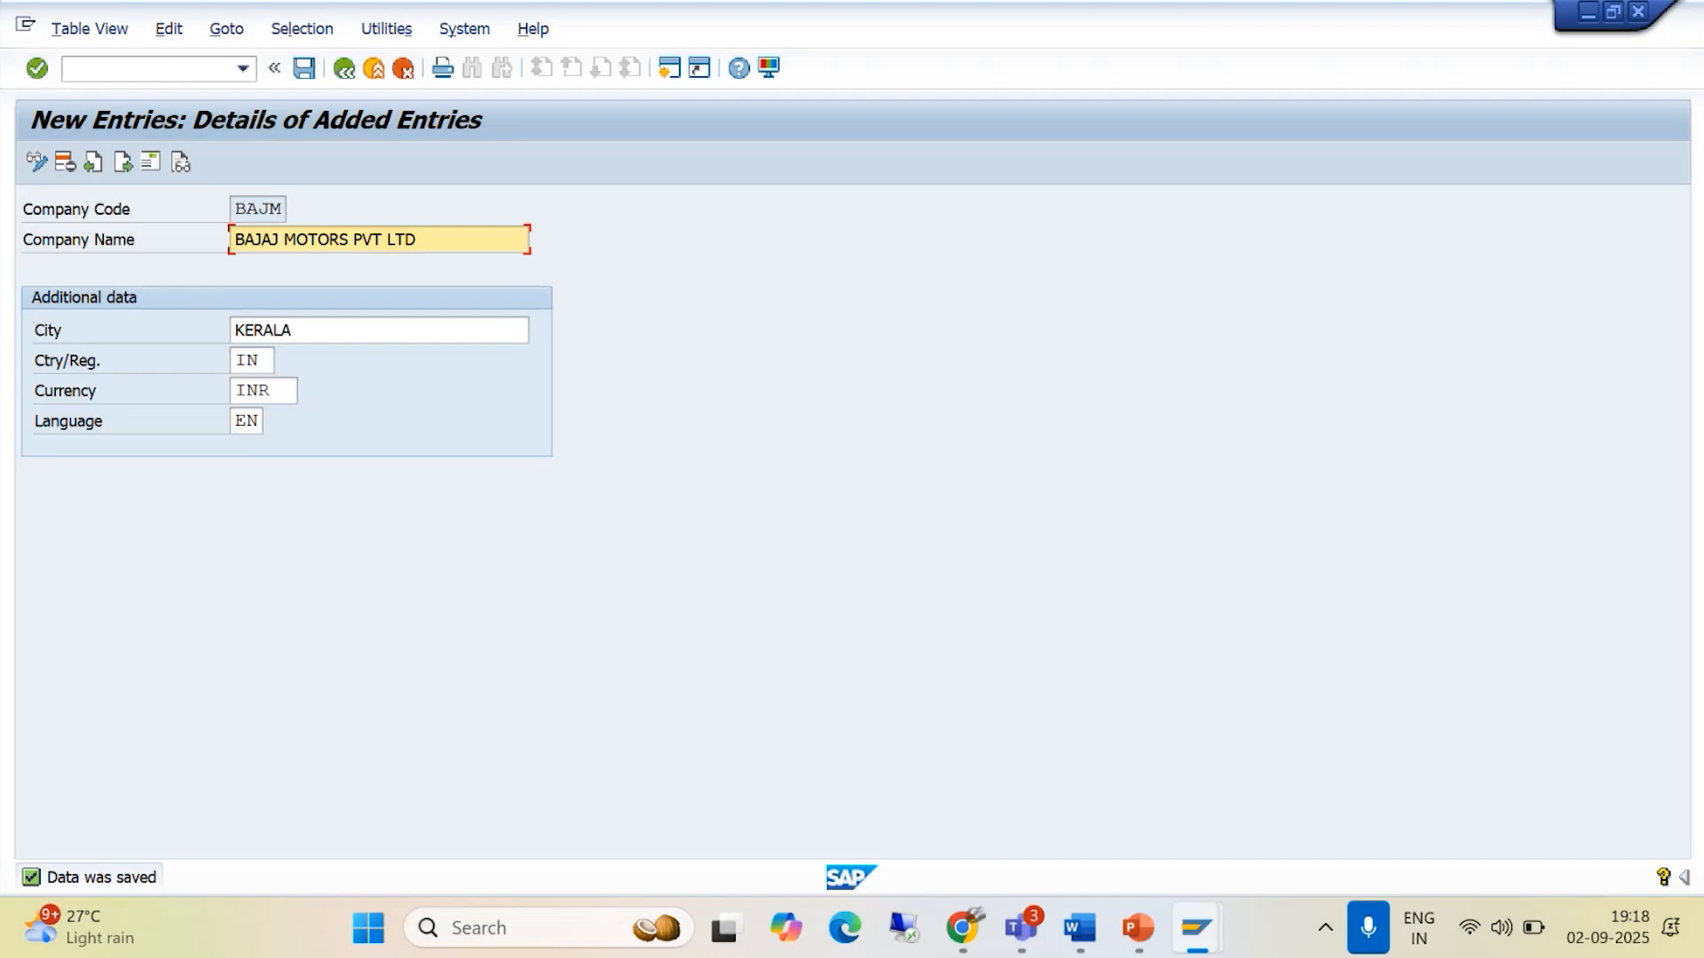
- Leave the company code maintenance view and close the activity selection to return to the IMG structure
click(348, 77)
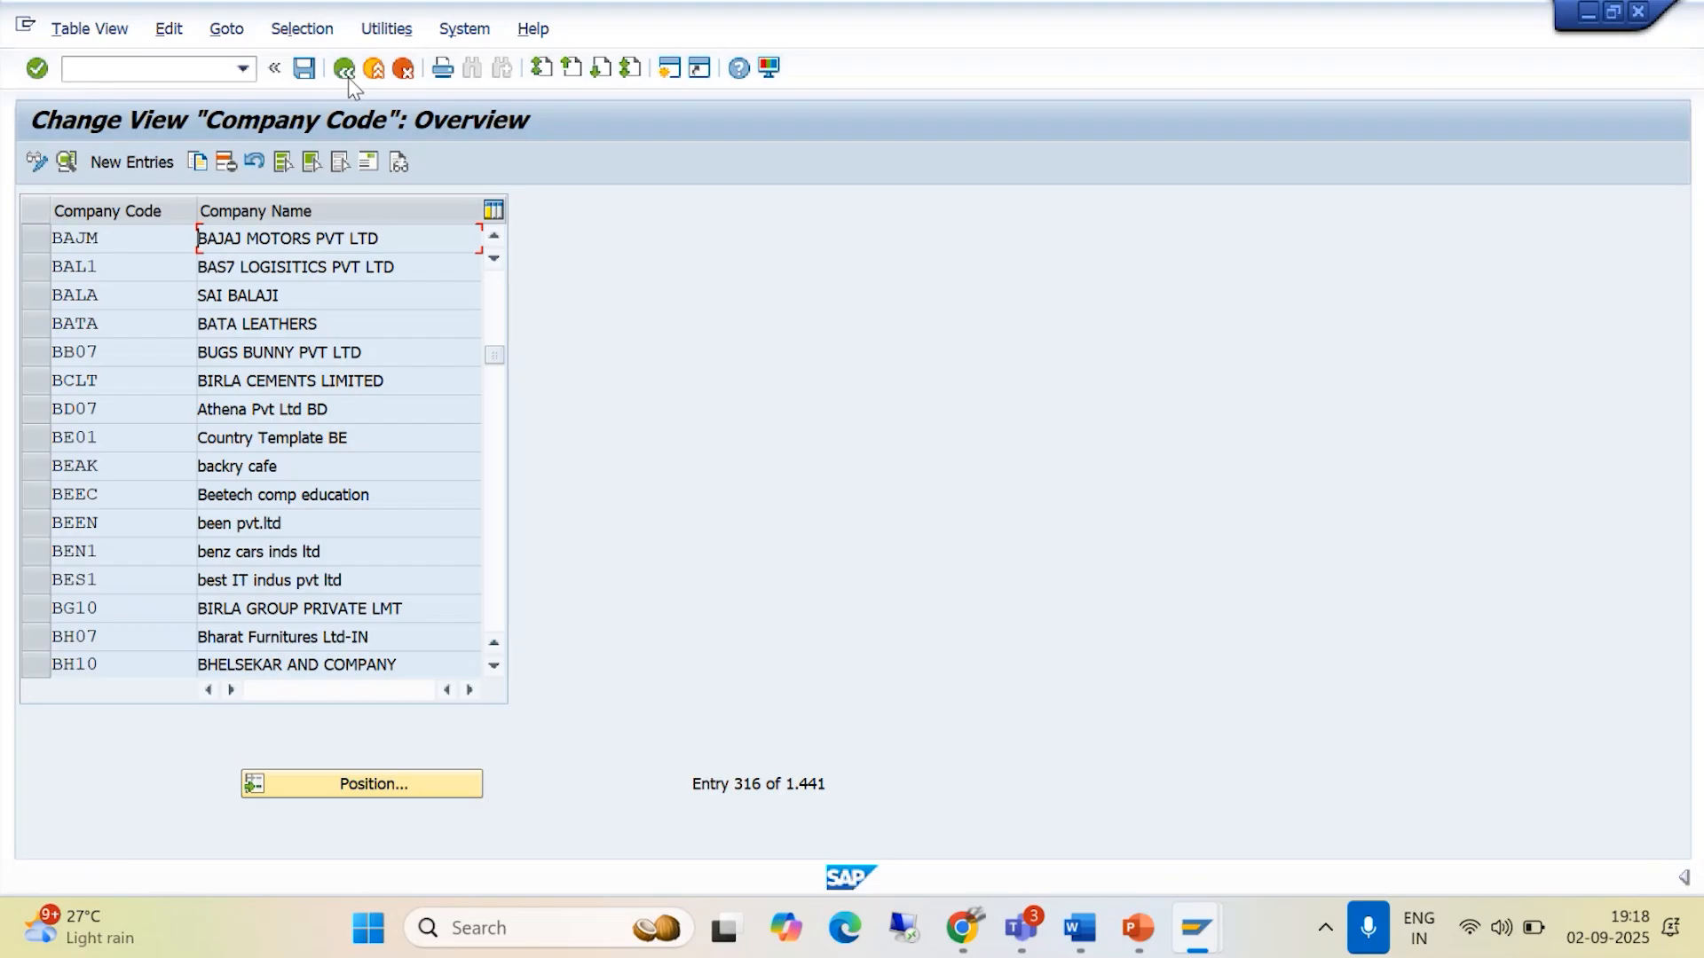
click(347, 77)
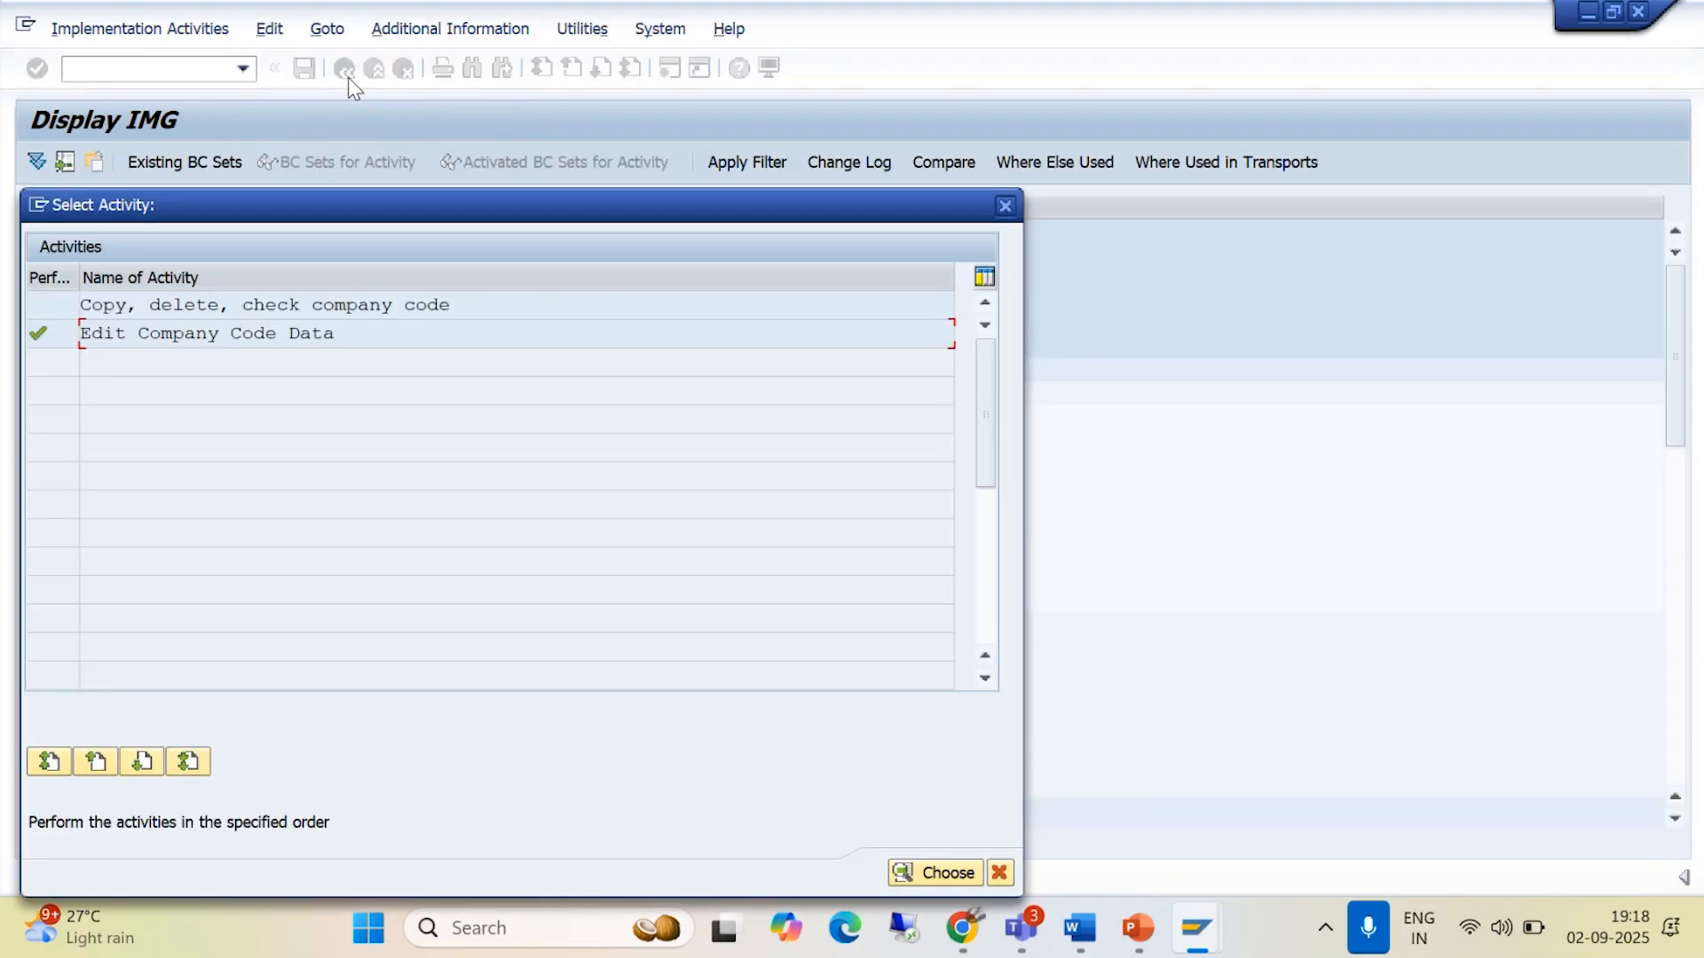
click(1005, 205)
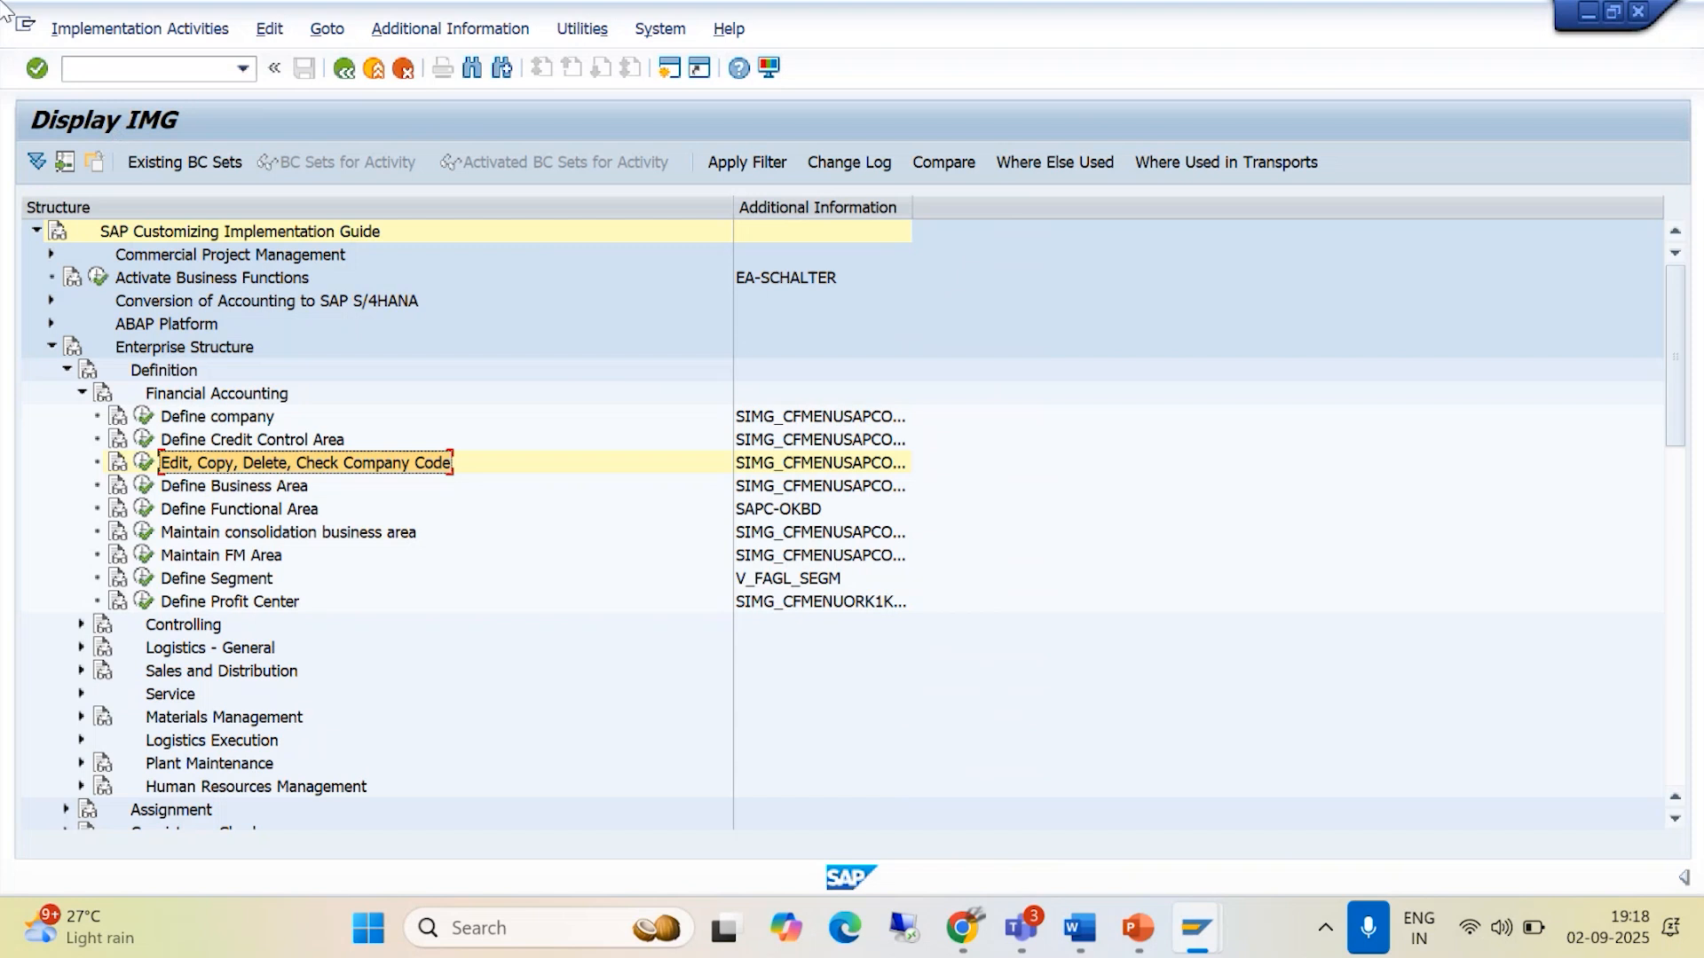
- Switch to the Enterprise Structure document in Word and review the company code creation and address instructions
click(1079, 927)
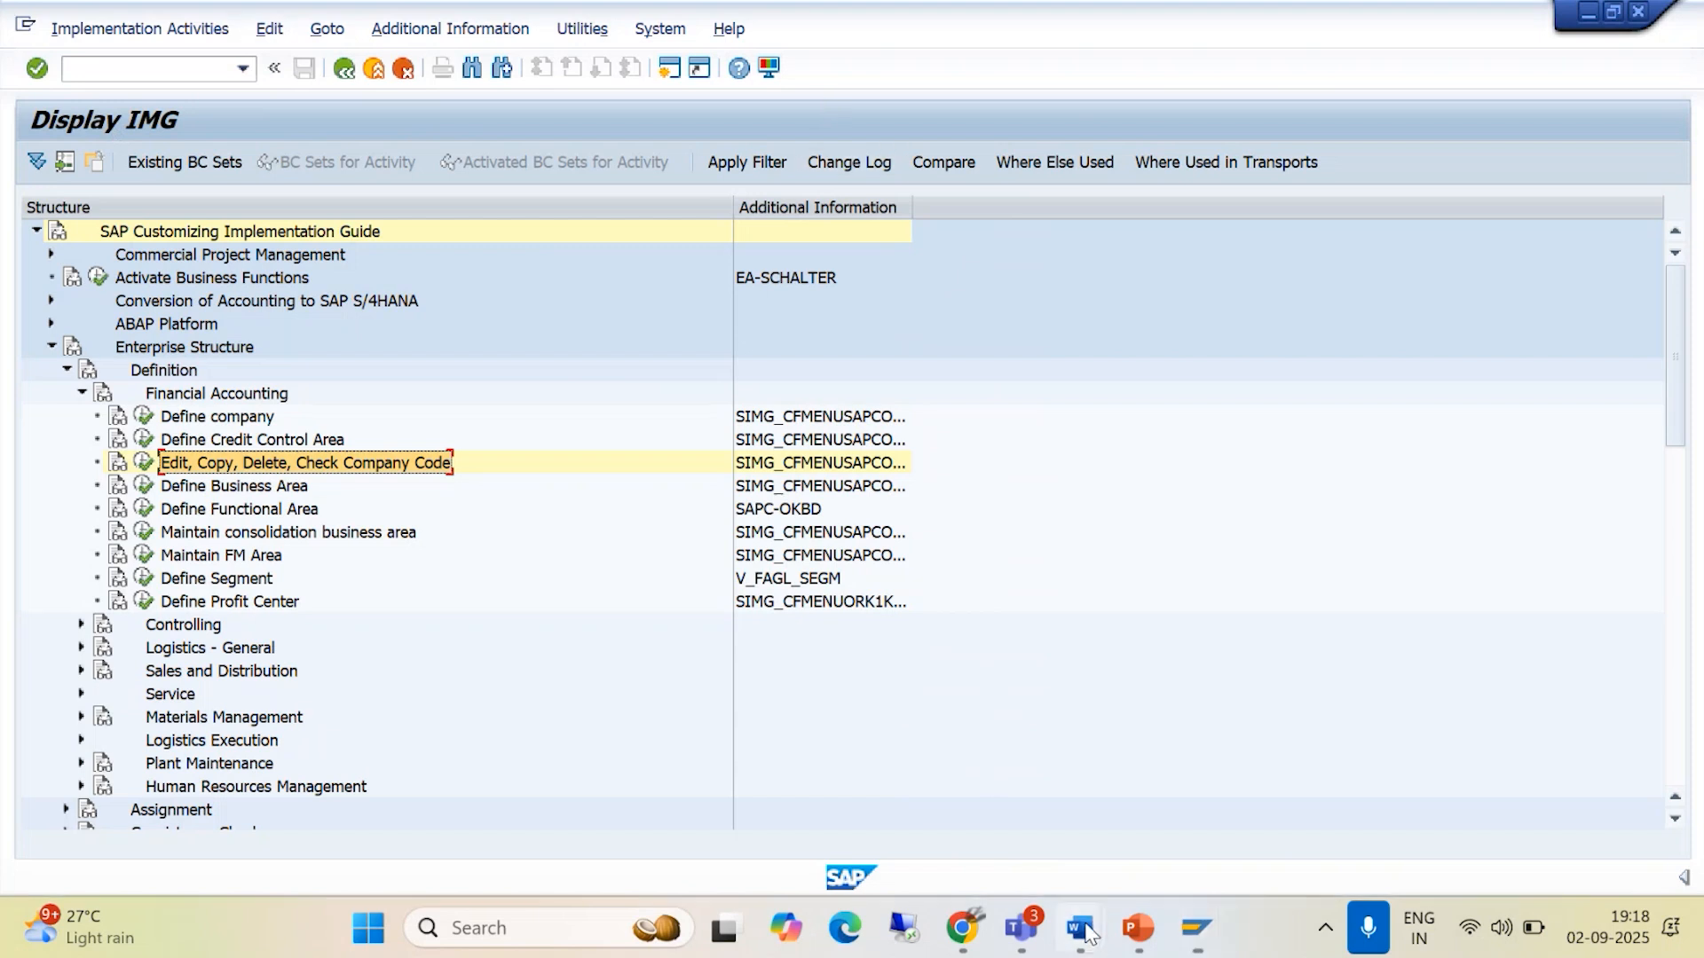
click(997, 808)
scroll(887, 630, down, 3)
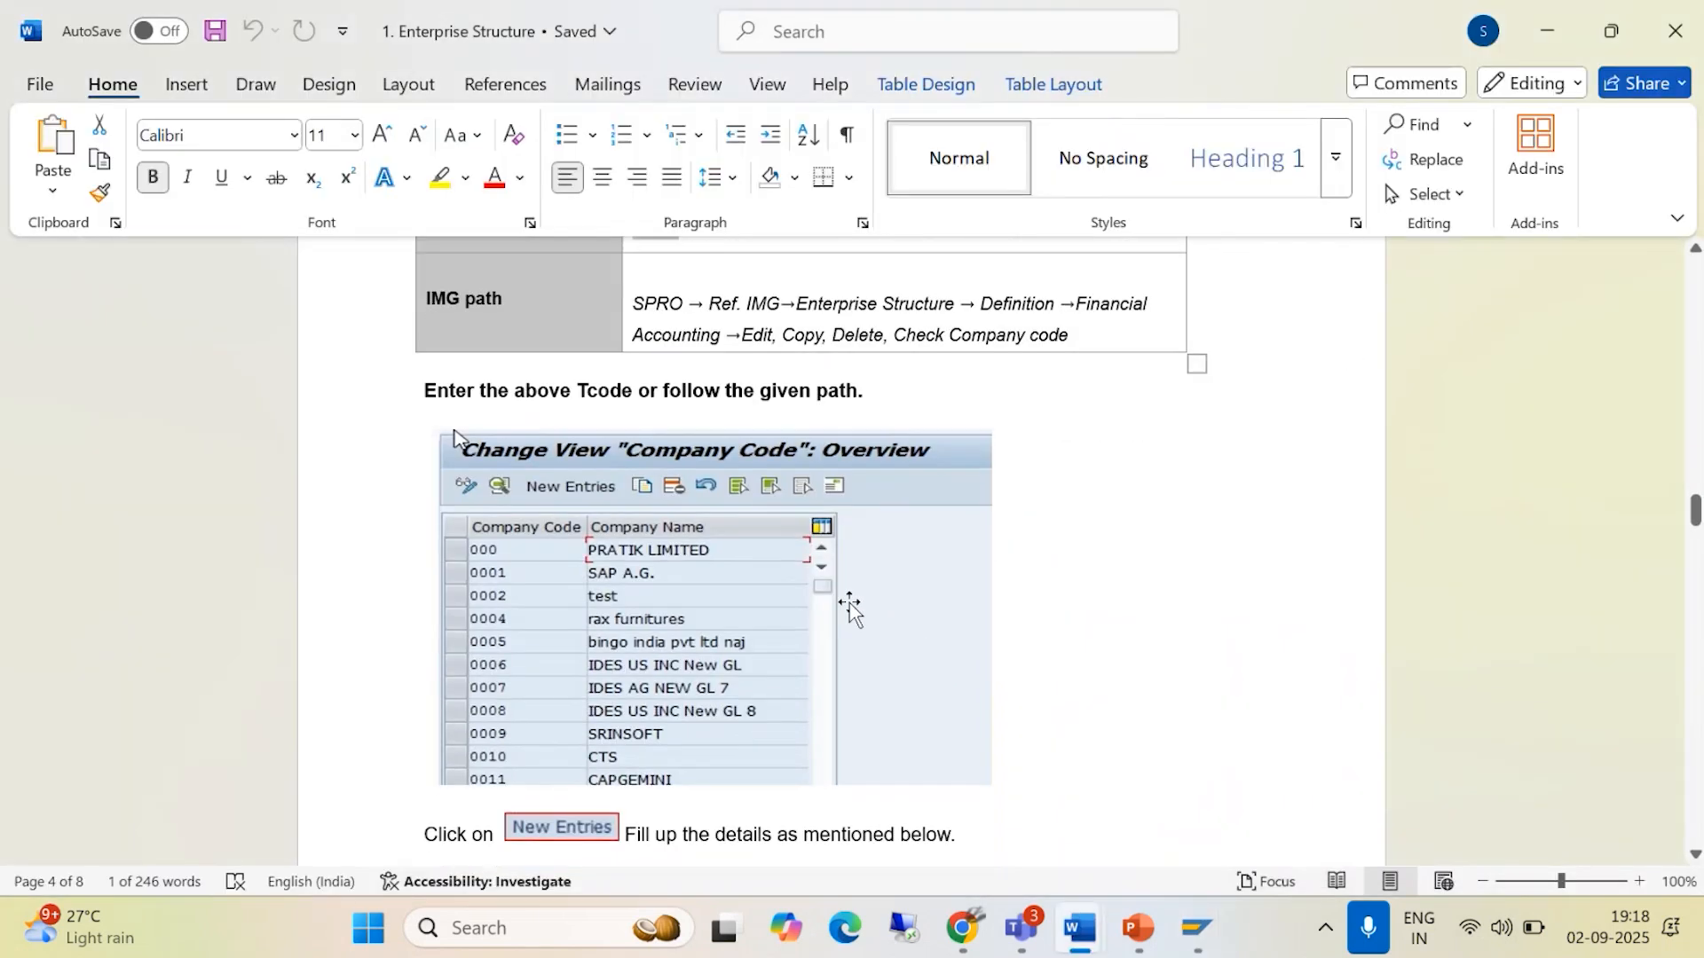
scroll(798, 588, down, 15)
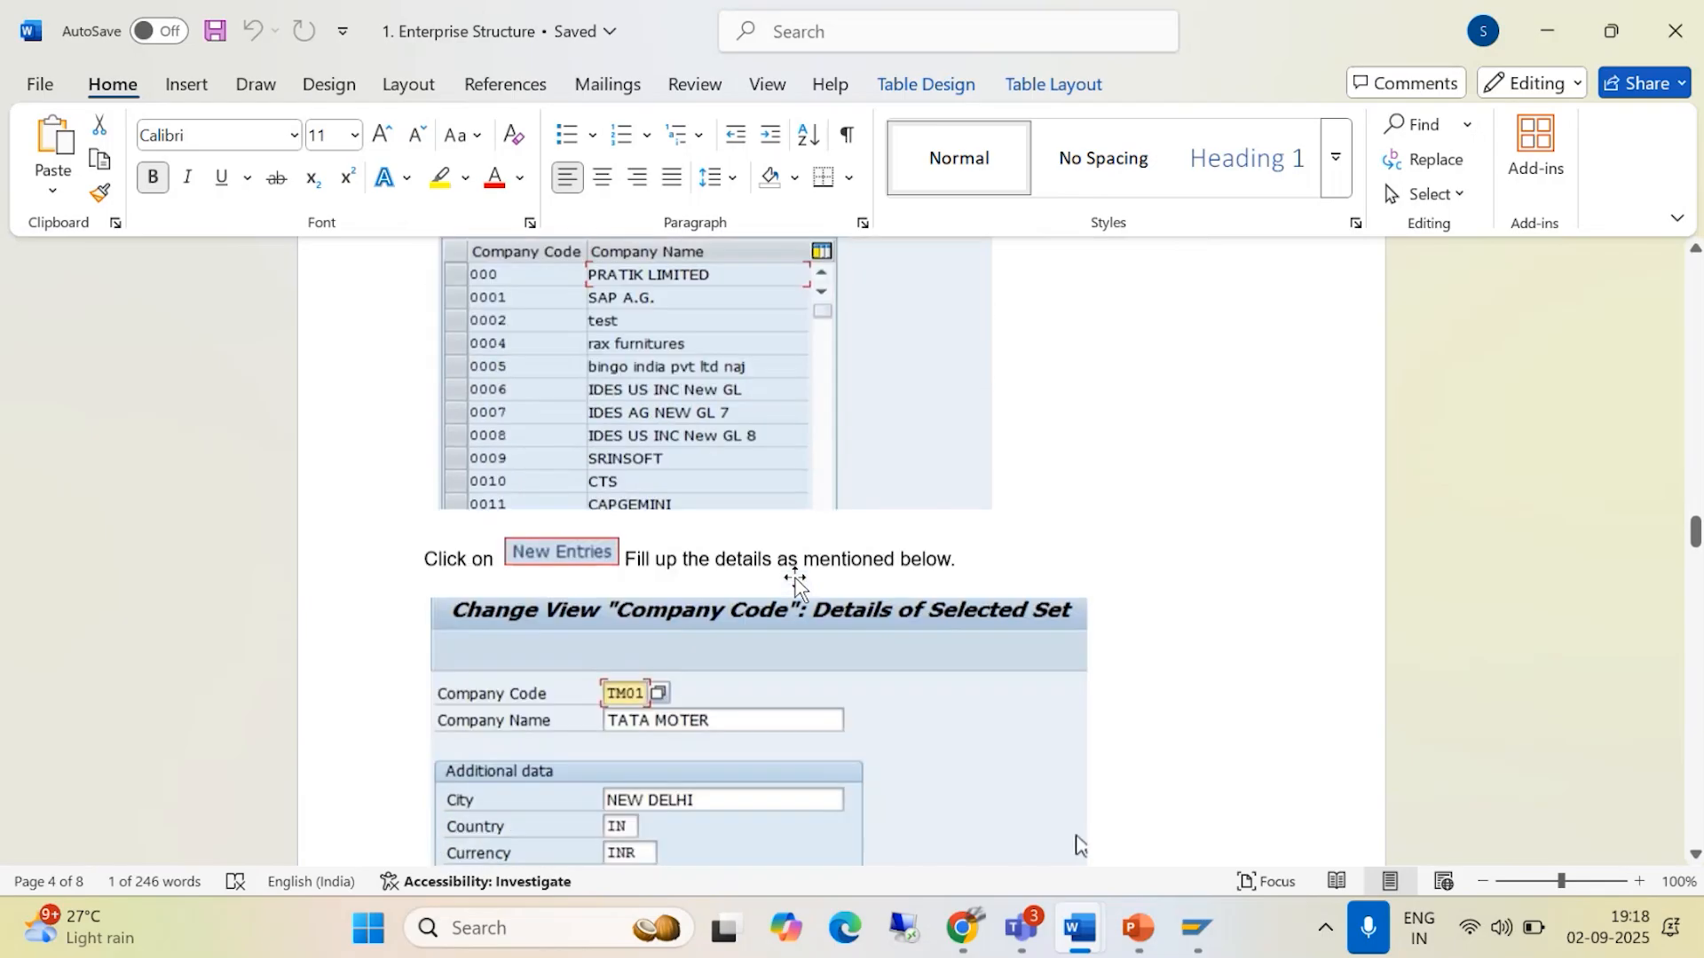
scroll(797, 587, down, 3)
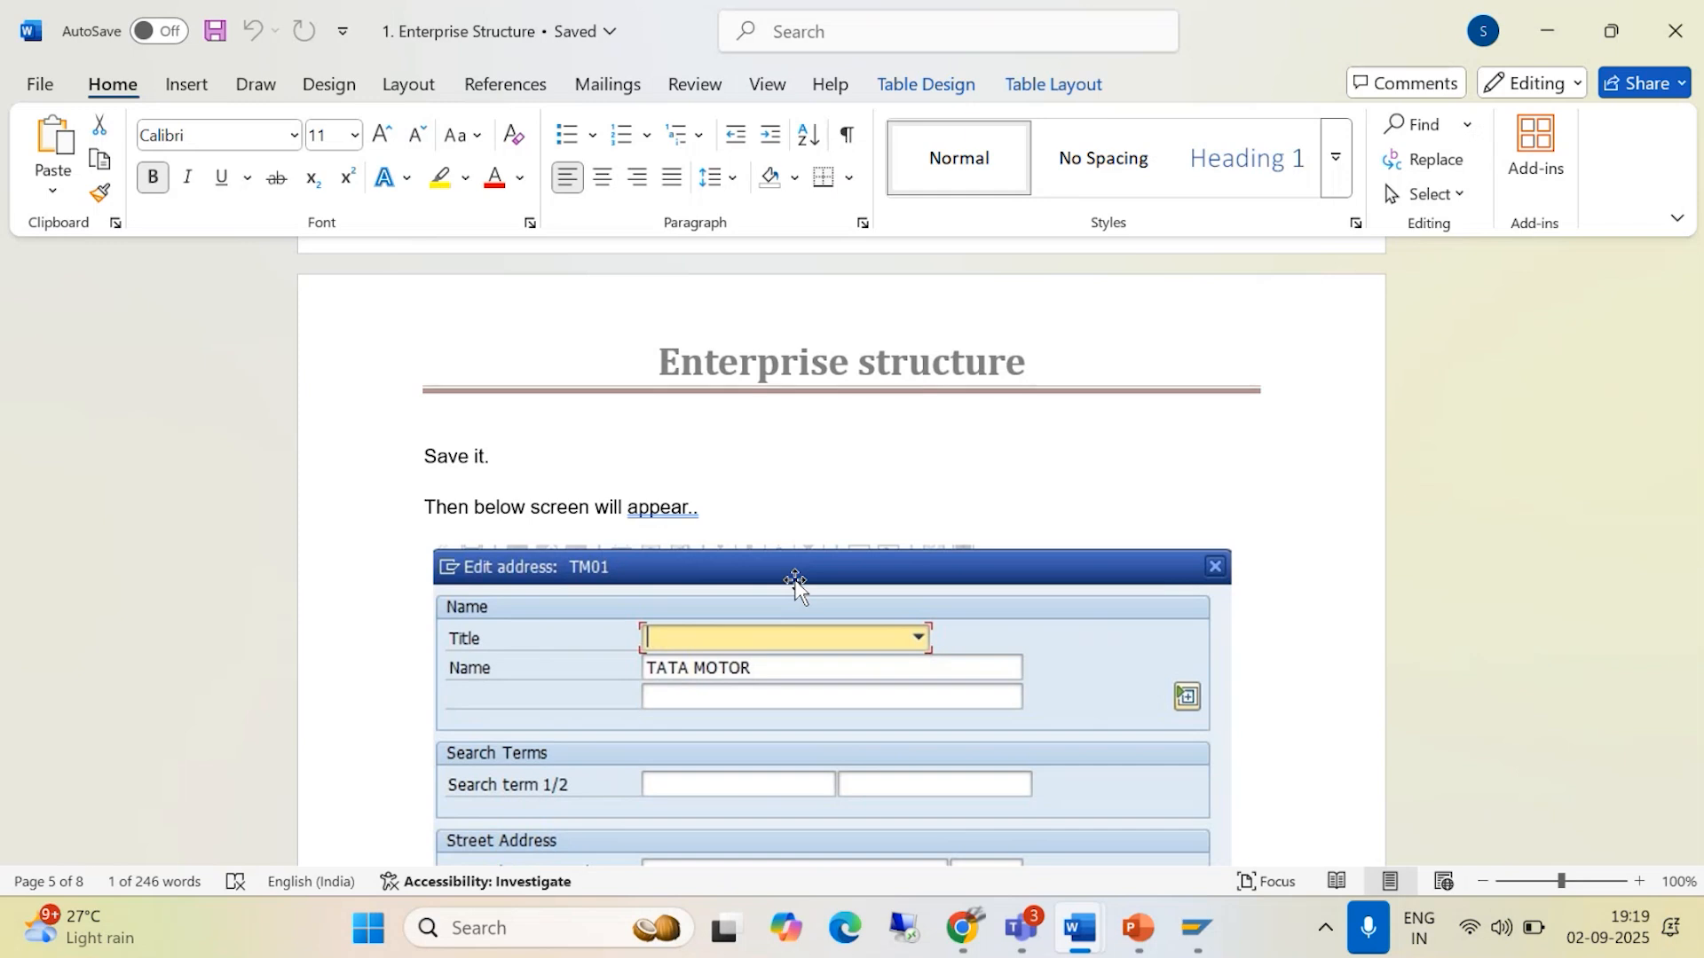
- Review the remaining address instructions and the Define Business Area section with its transaction code and IMG path in the document
scroll(787, 614, down, 3)
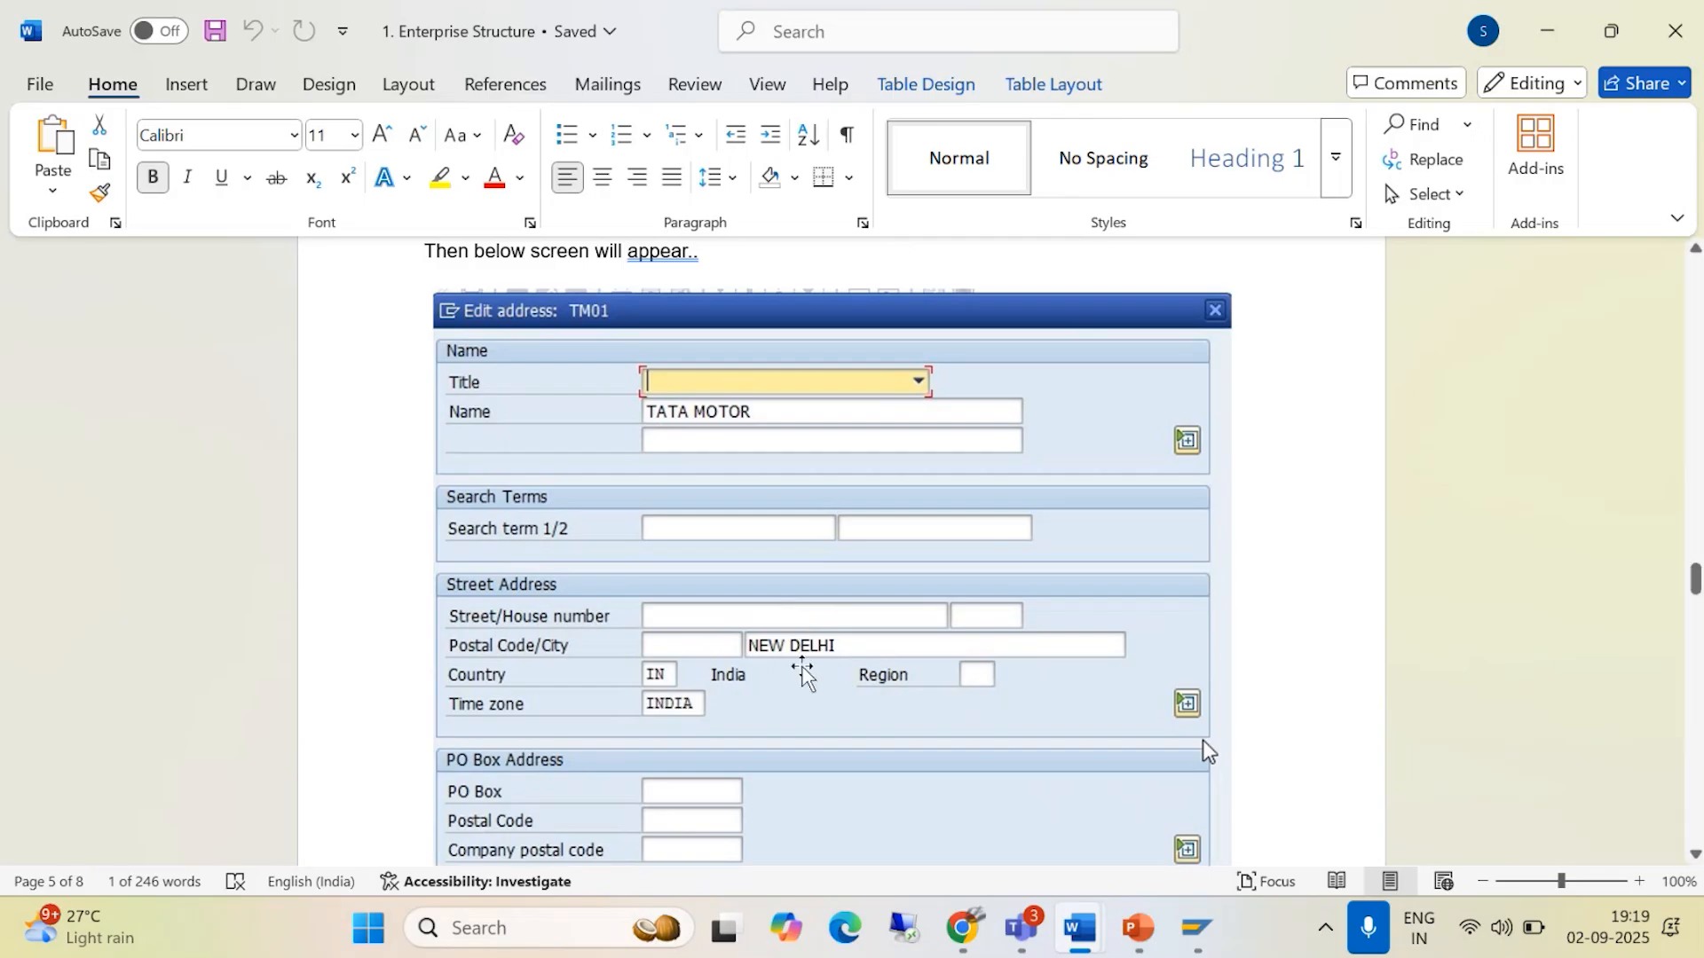
scroll(786, 621, down, 10)
scroll(782, 645, down, 5)
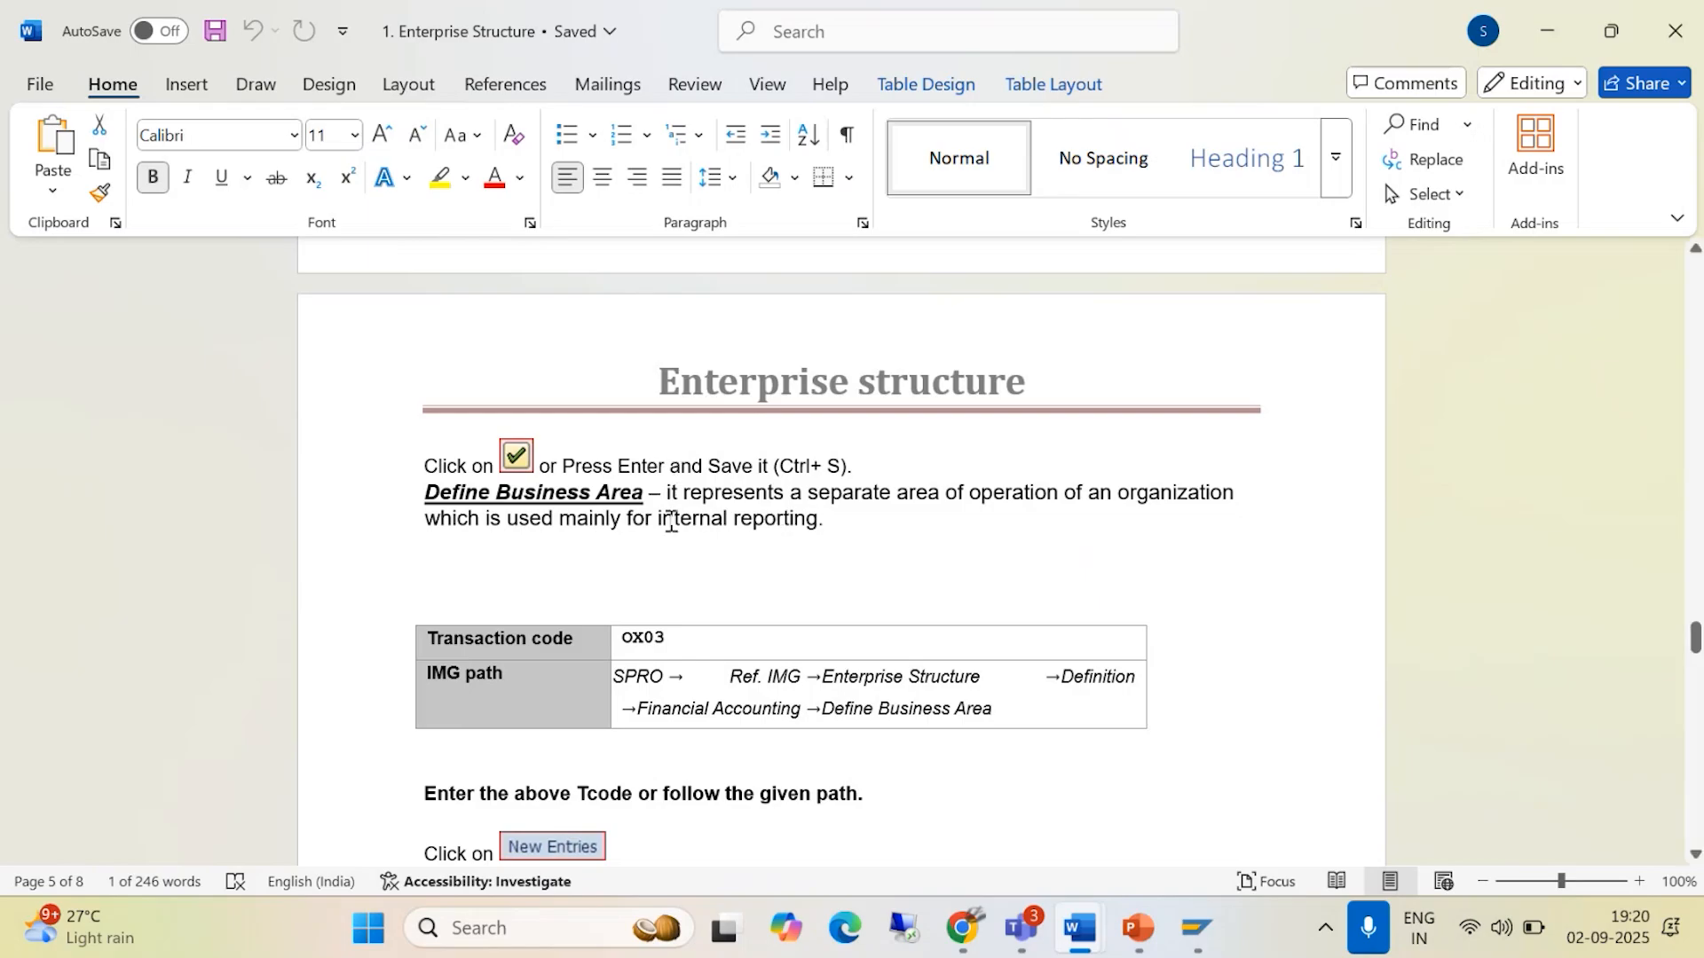
scroll(666, 506, down, 3)
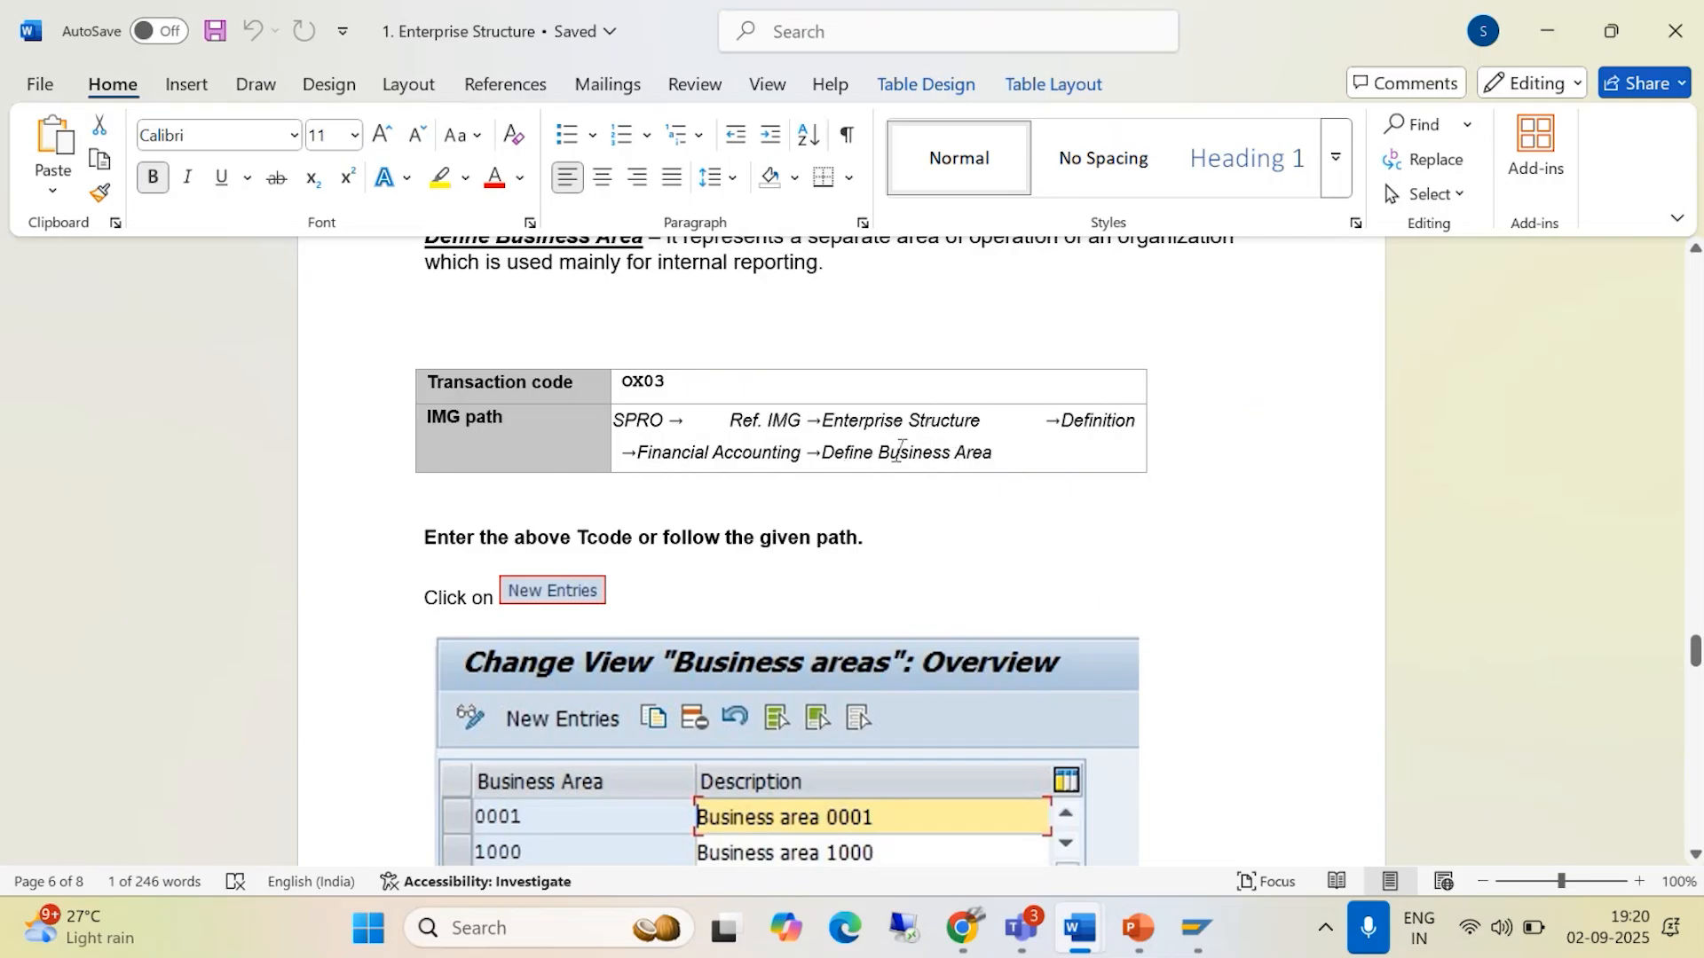
mouse_move(1197, 927)
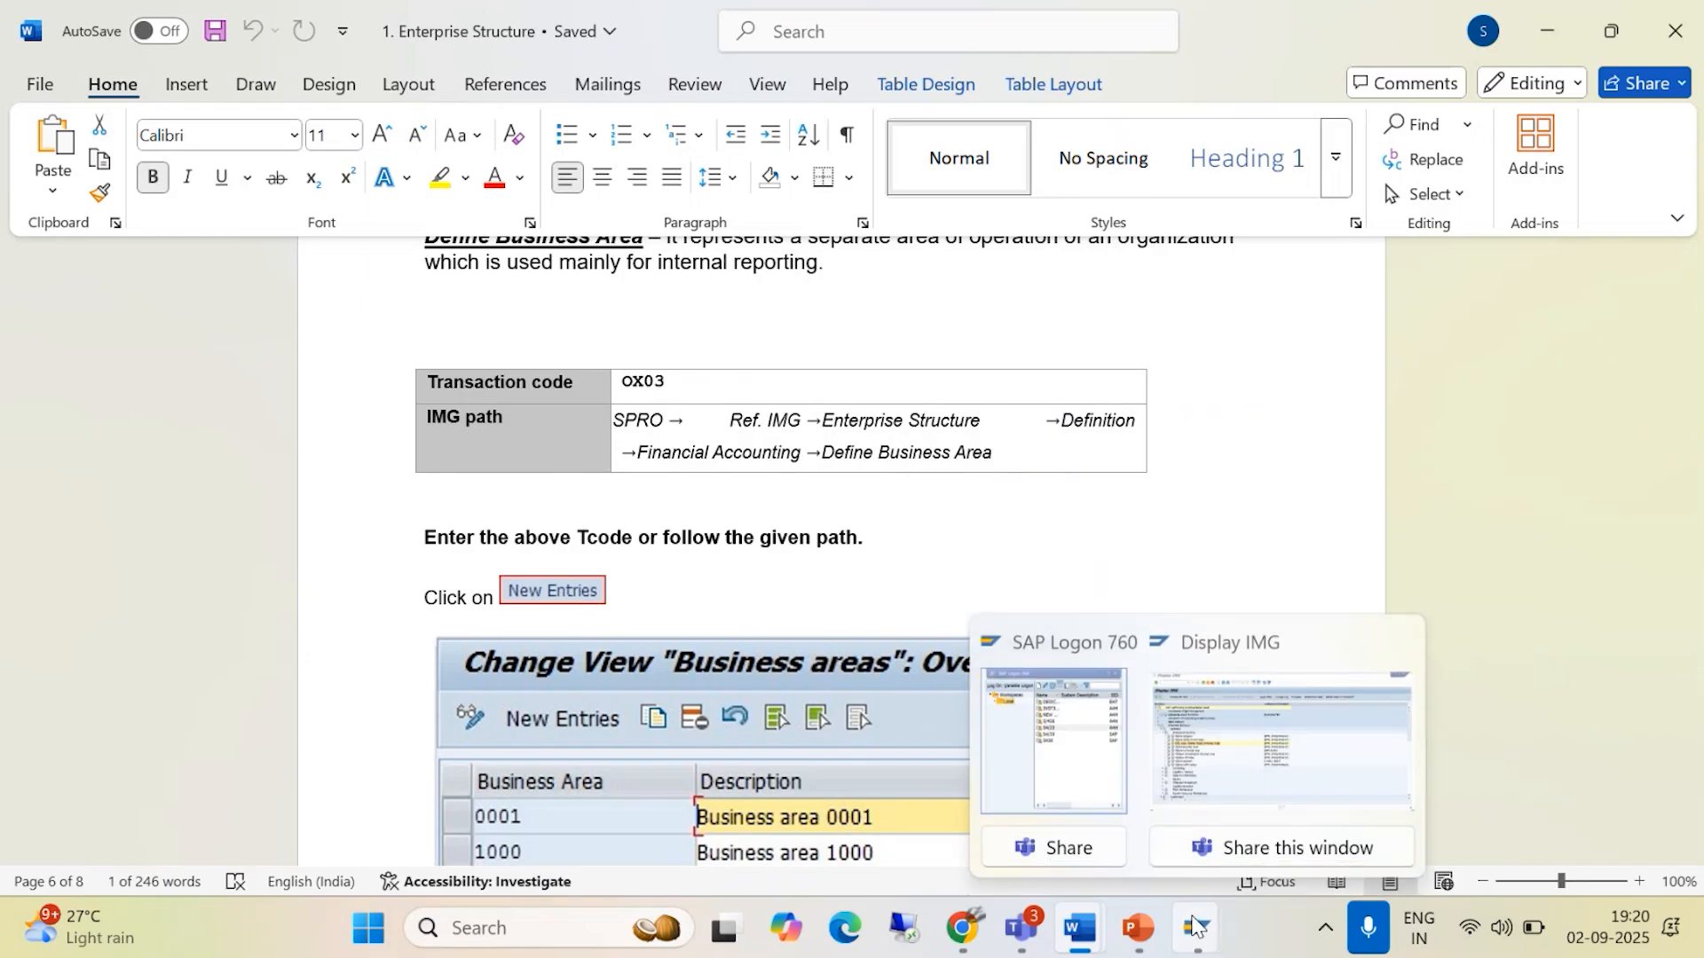
click(1234, 754)
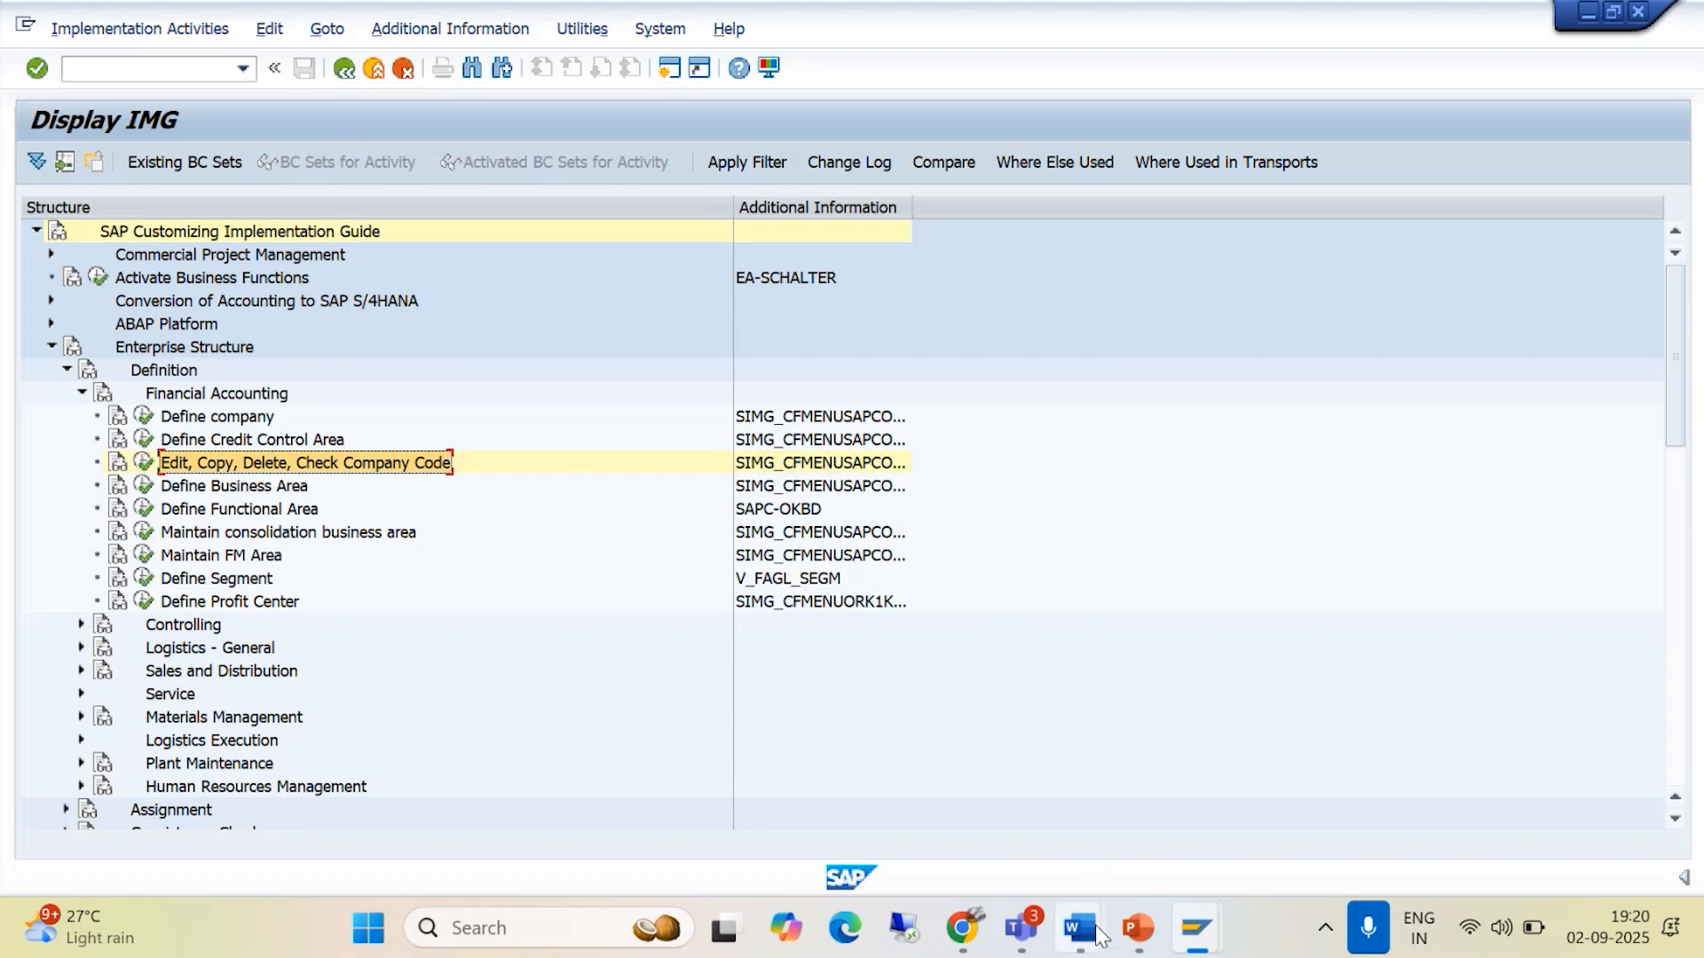
mouse_move(1079, 929)
click(1079, 798)
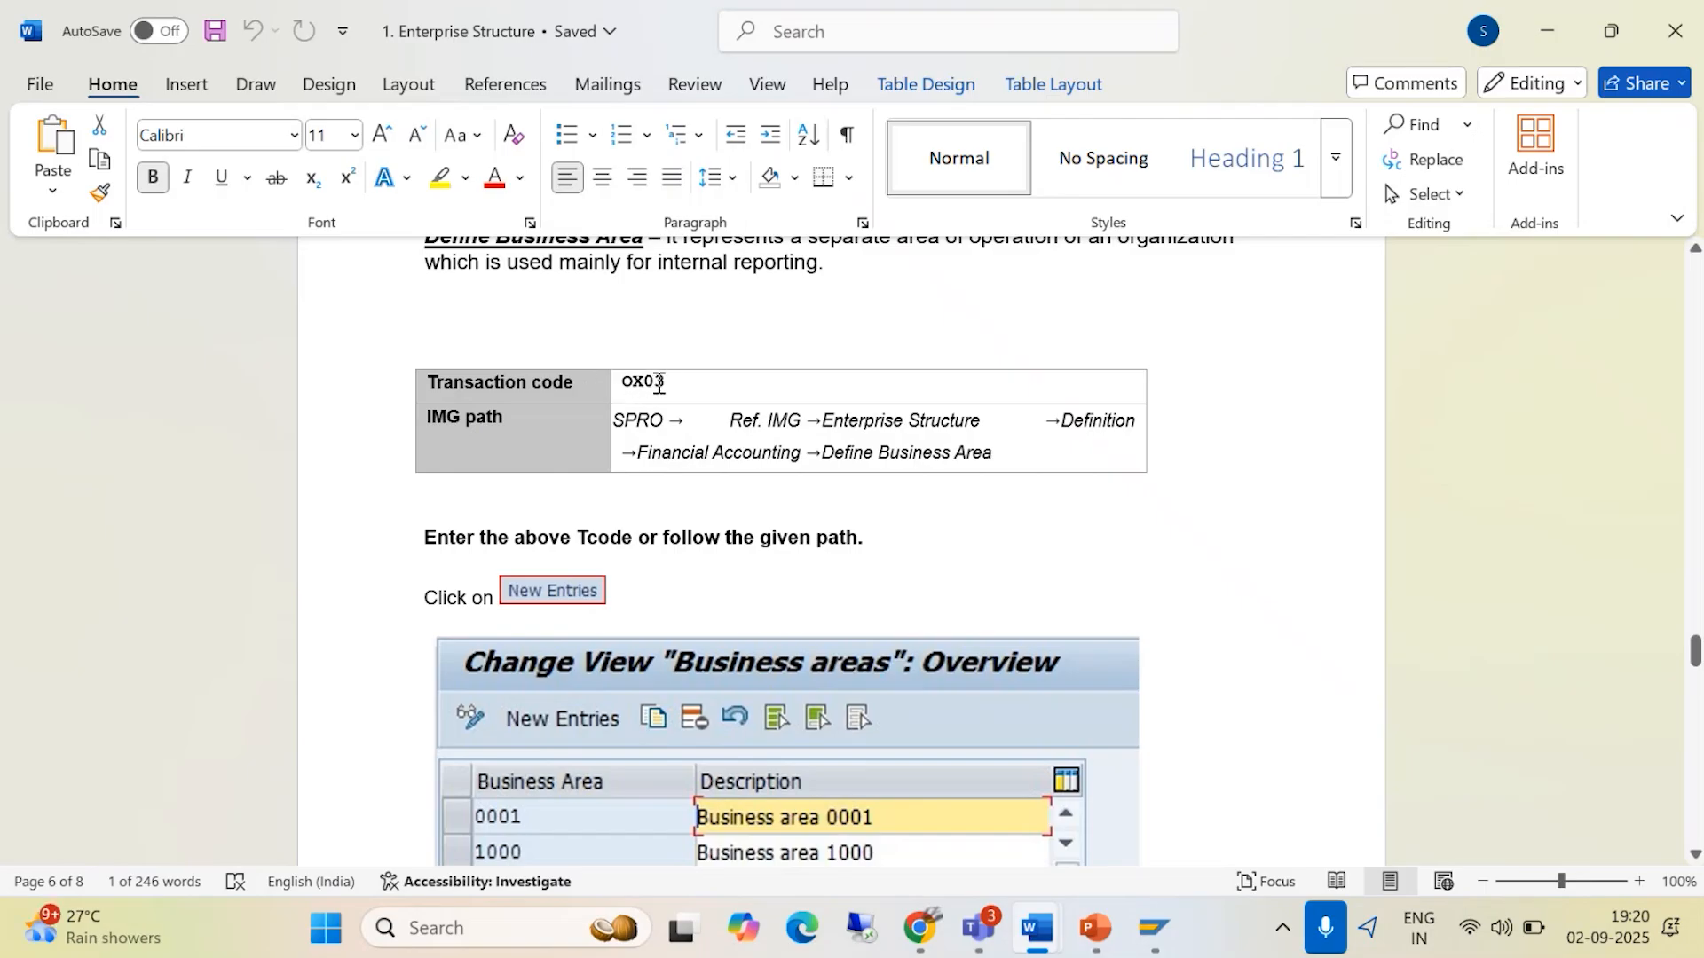
- Switch to the SAP Display IMG window, open Define Business Area under Financial Accounting, and start new entries
click(1153, 927)
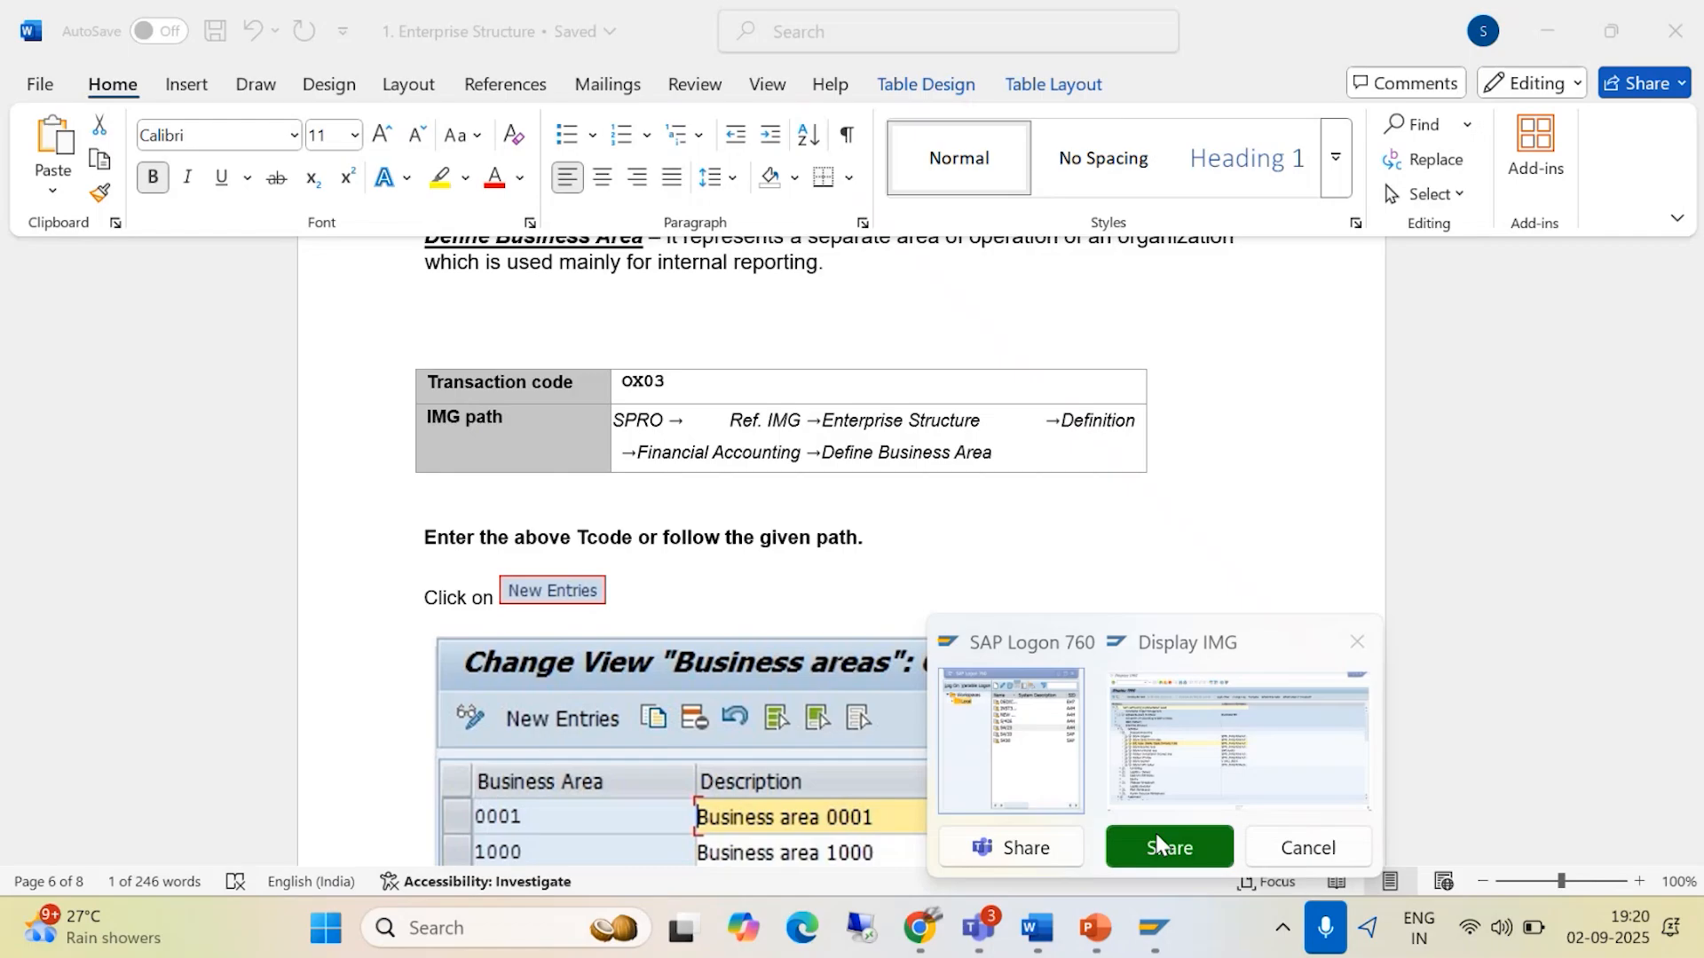
click(1151, 746)
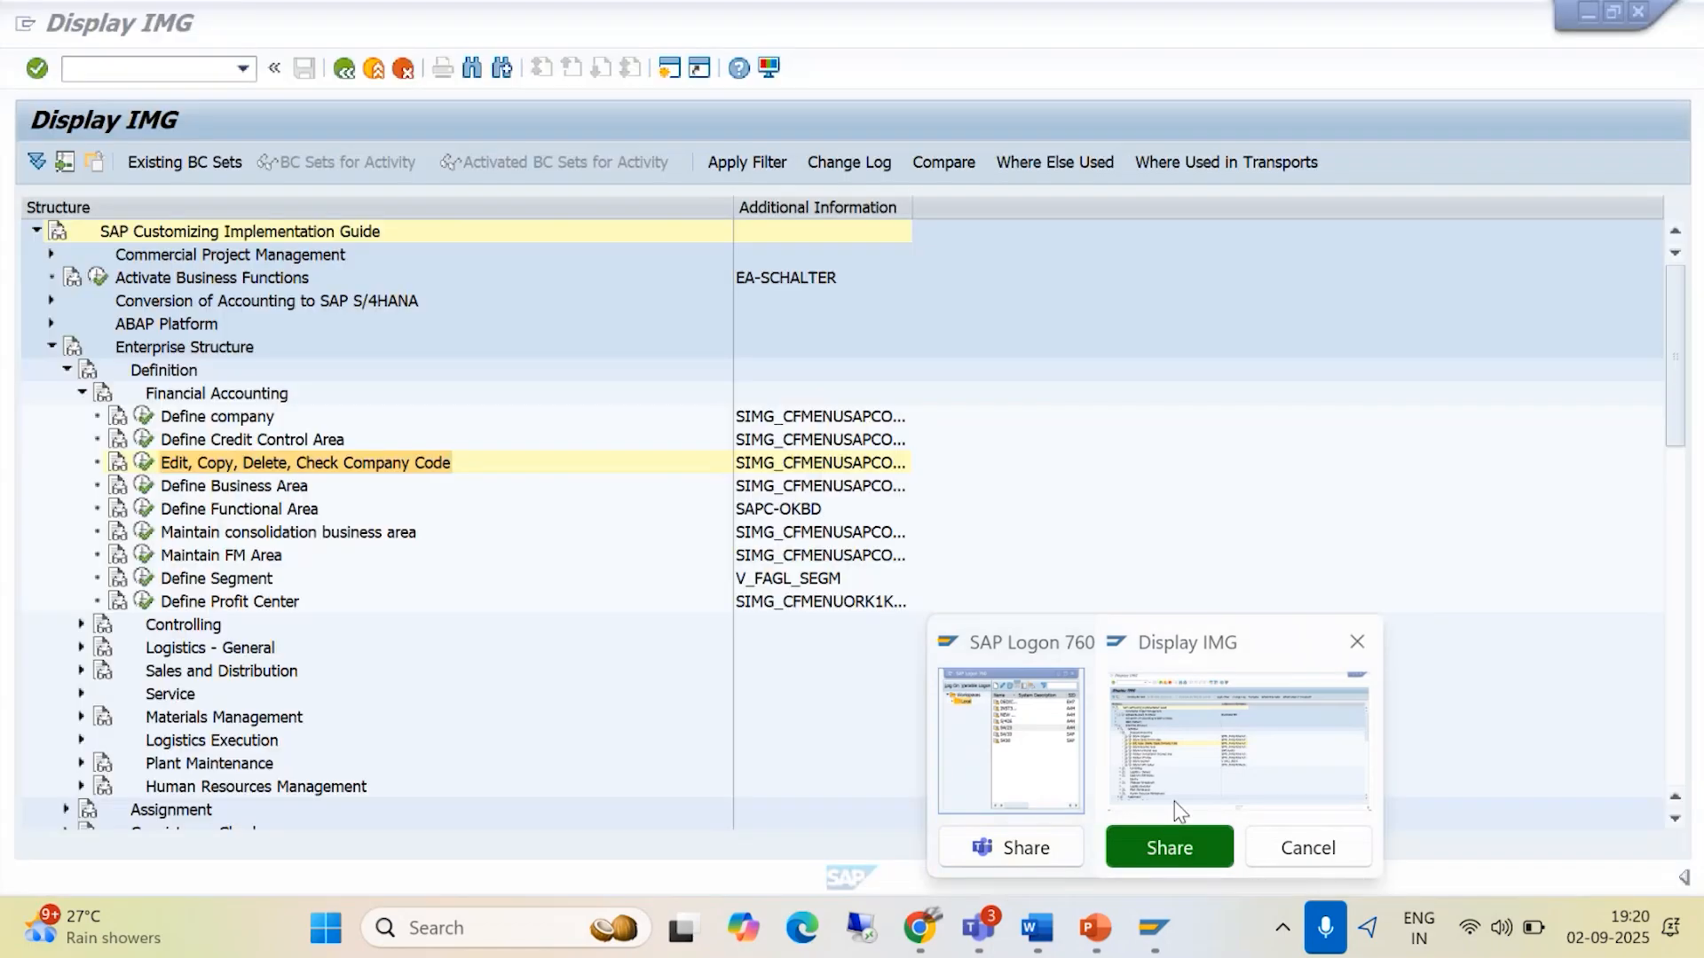
click(144, 486)
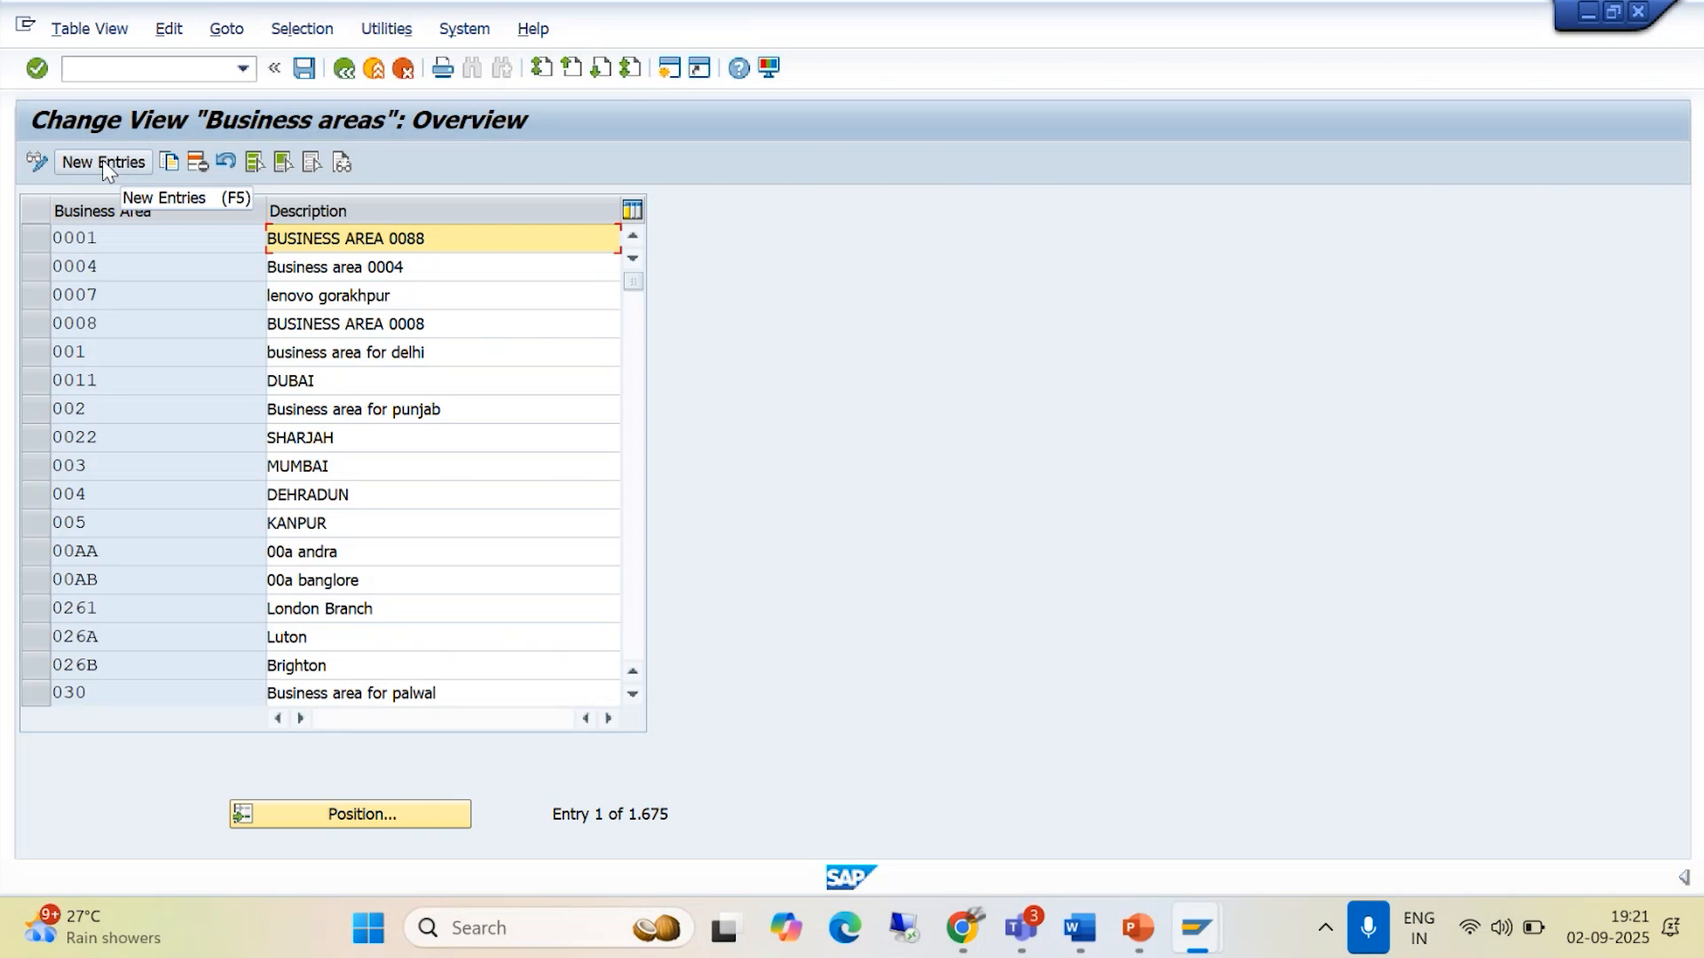
click(103, 161)
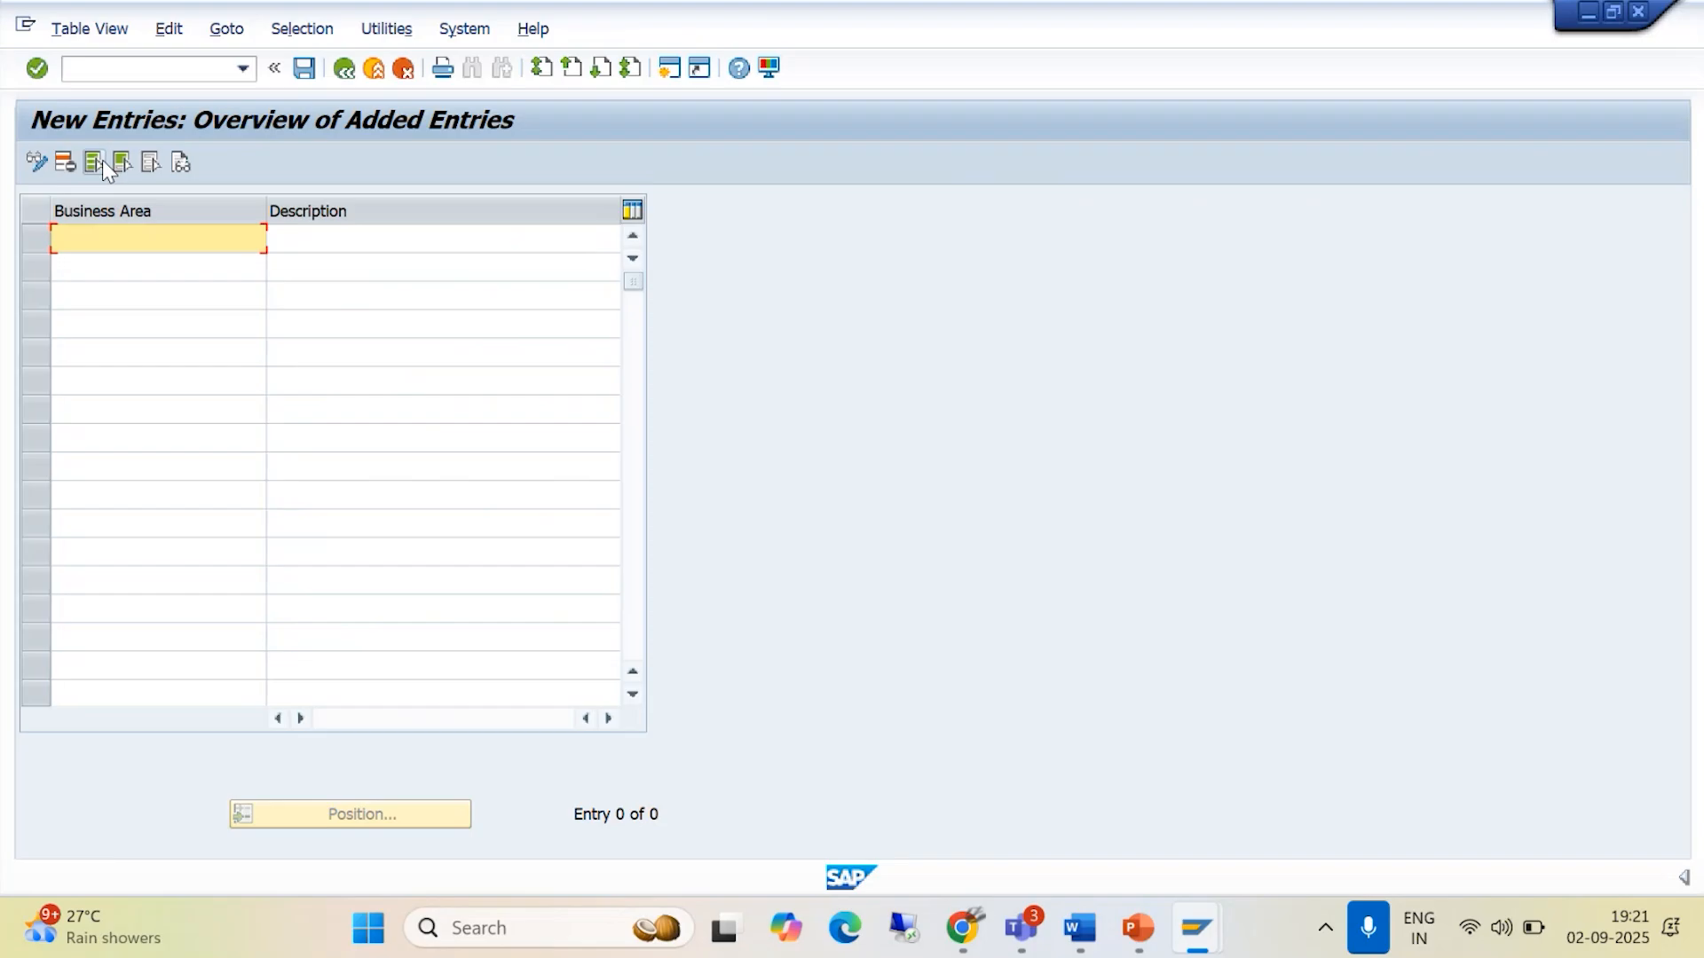
- Enter business area BAJC with the description COCHIN _BAJM in the first row
text(BAJ)
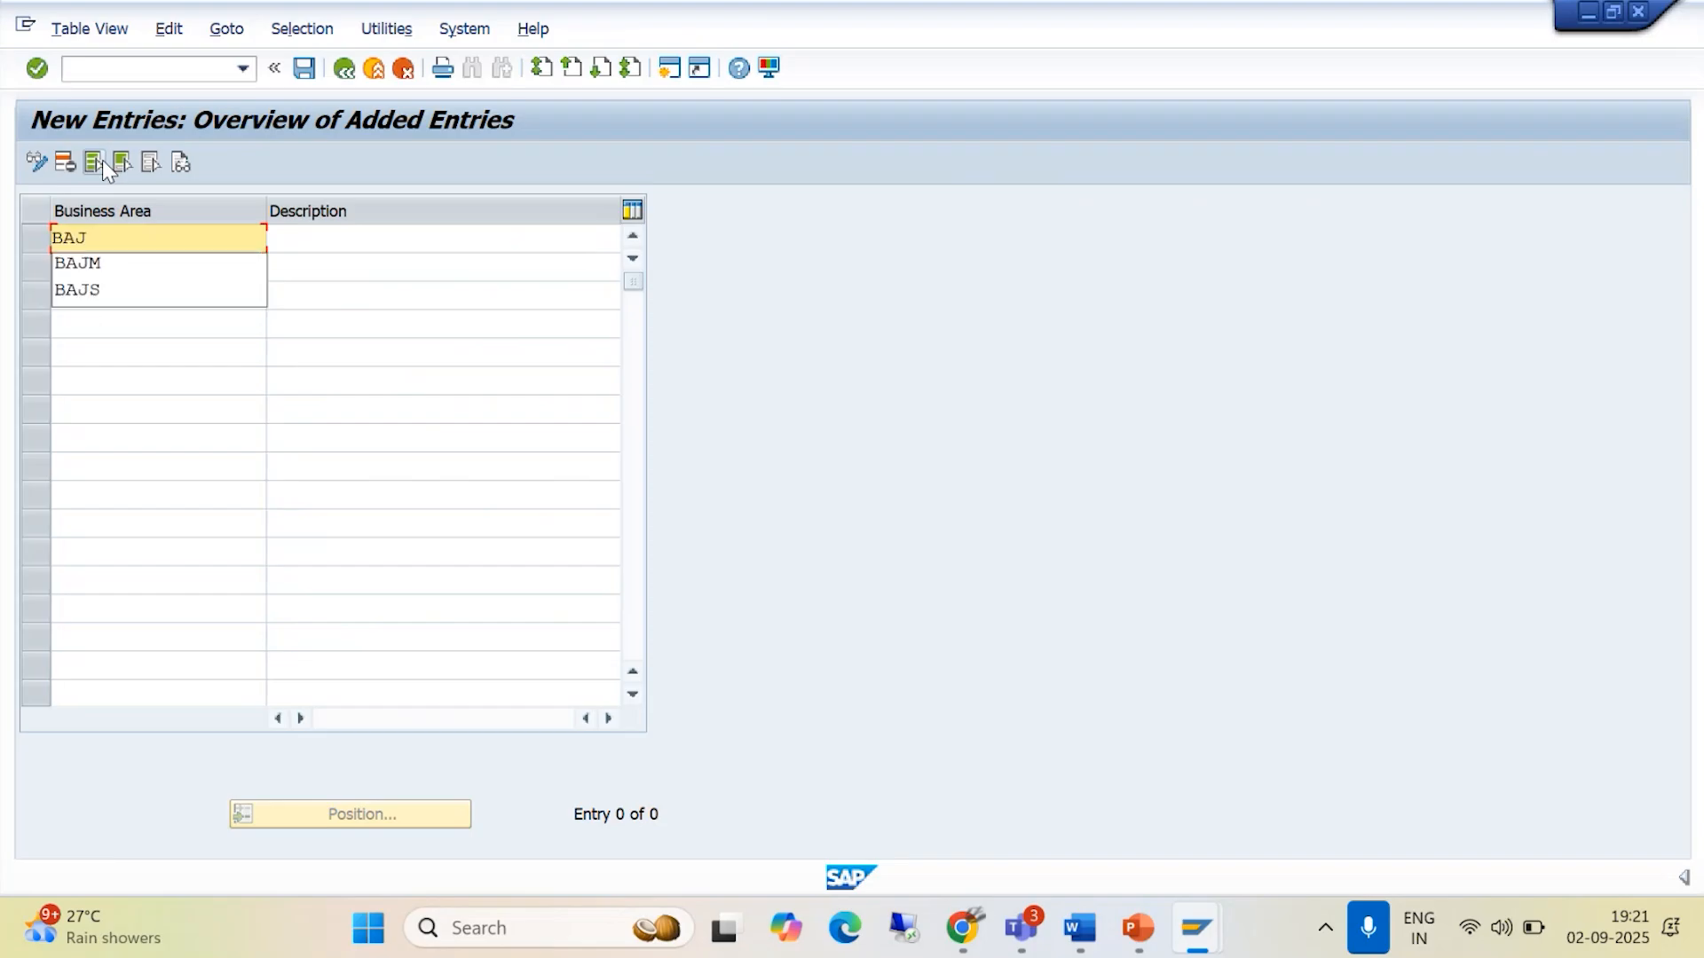
text(C)
key(Tab)
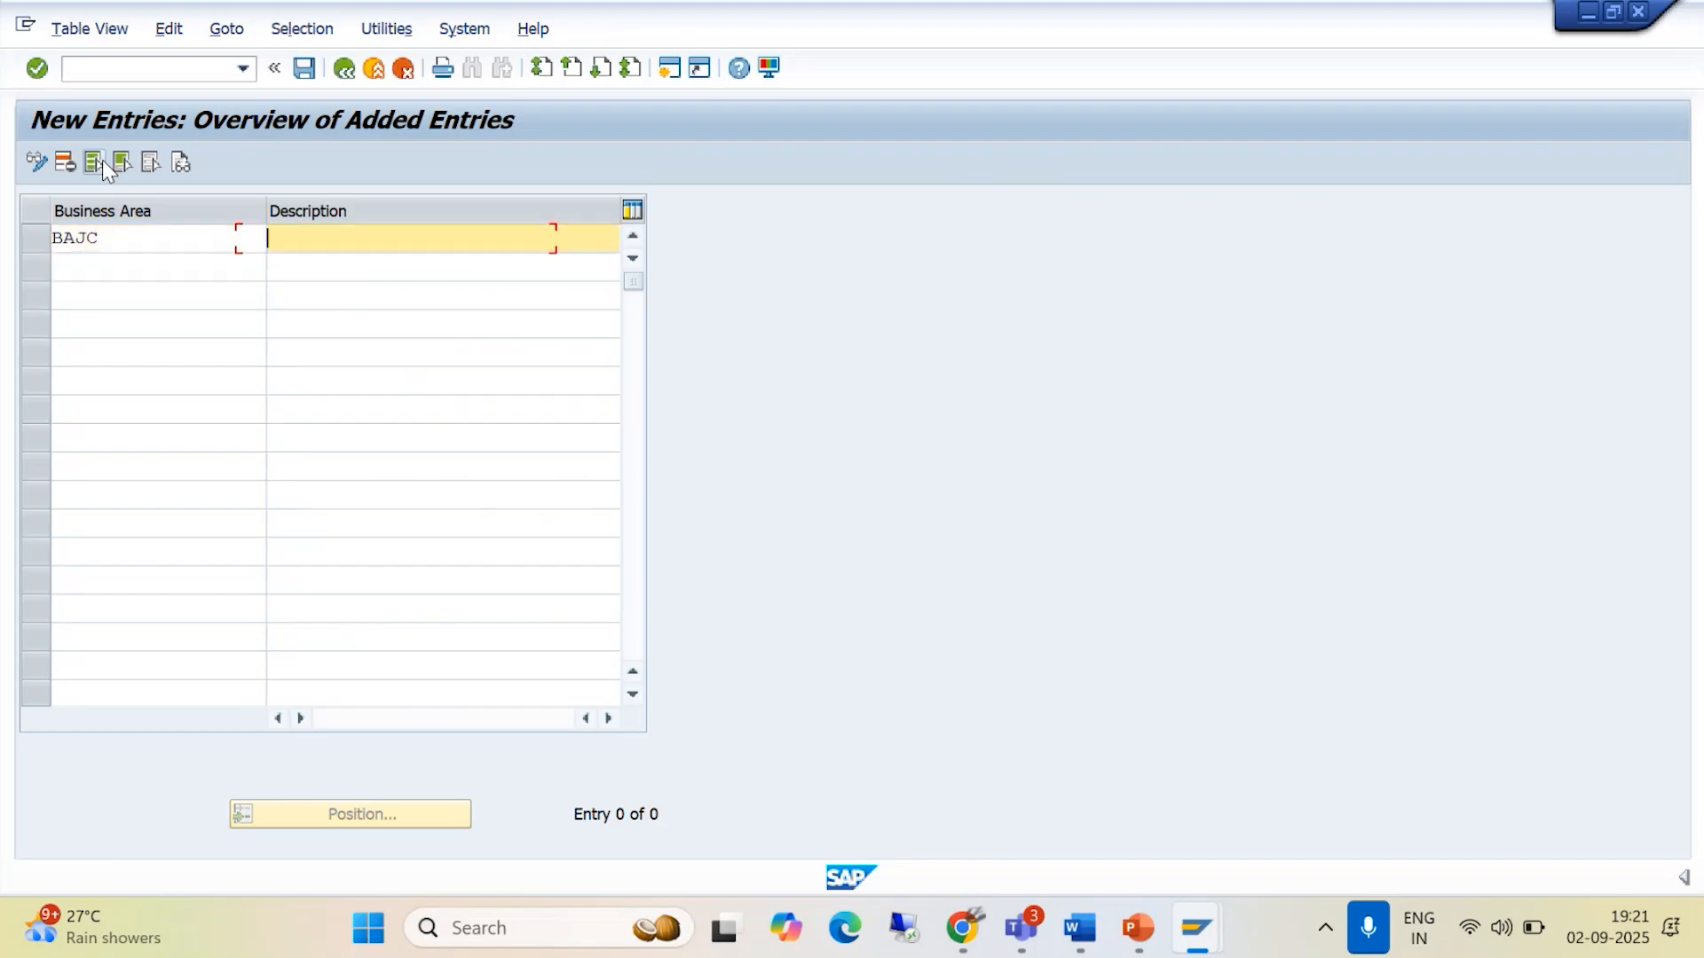
text(COCHIN _B)
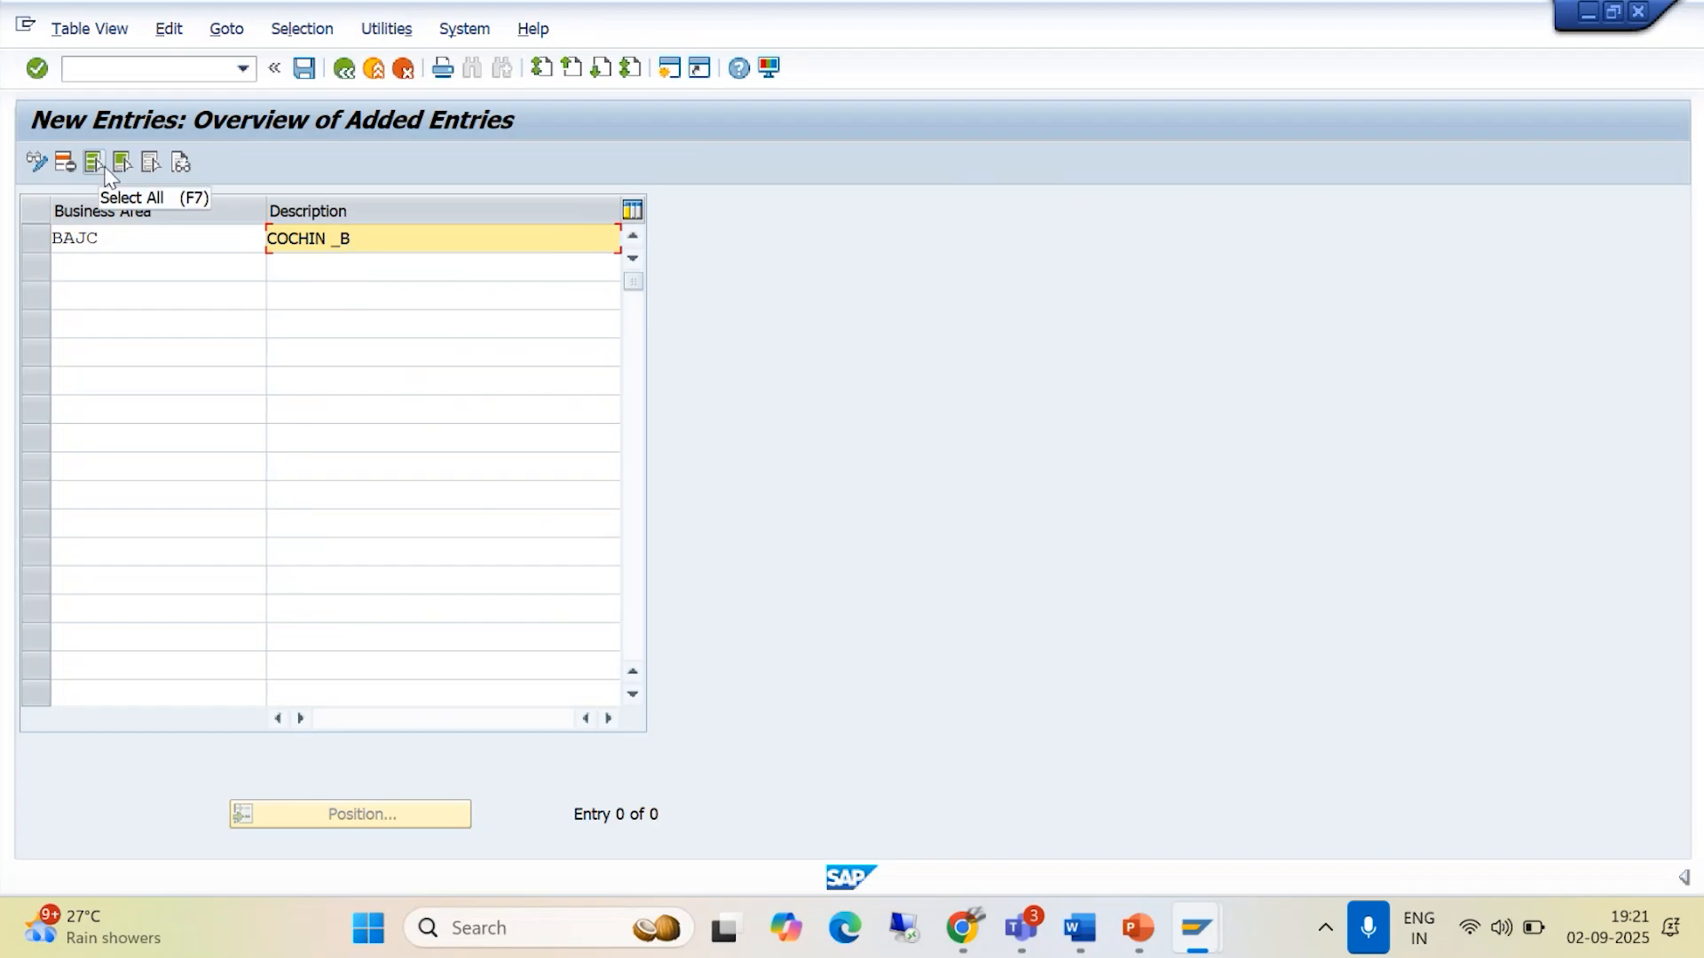
text(AJM)
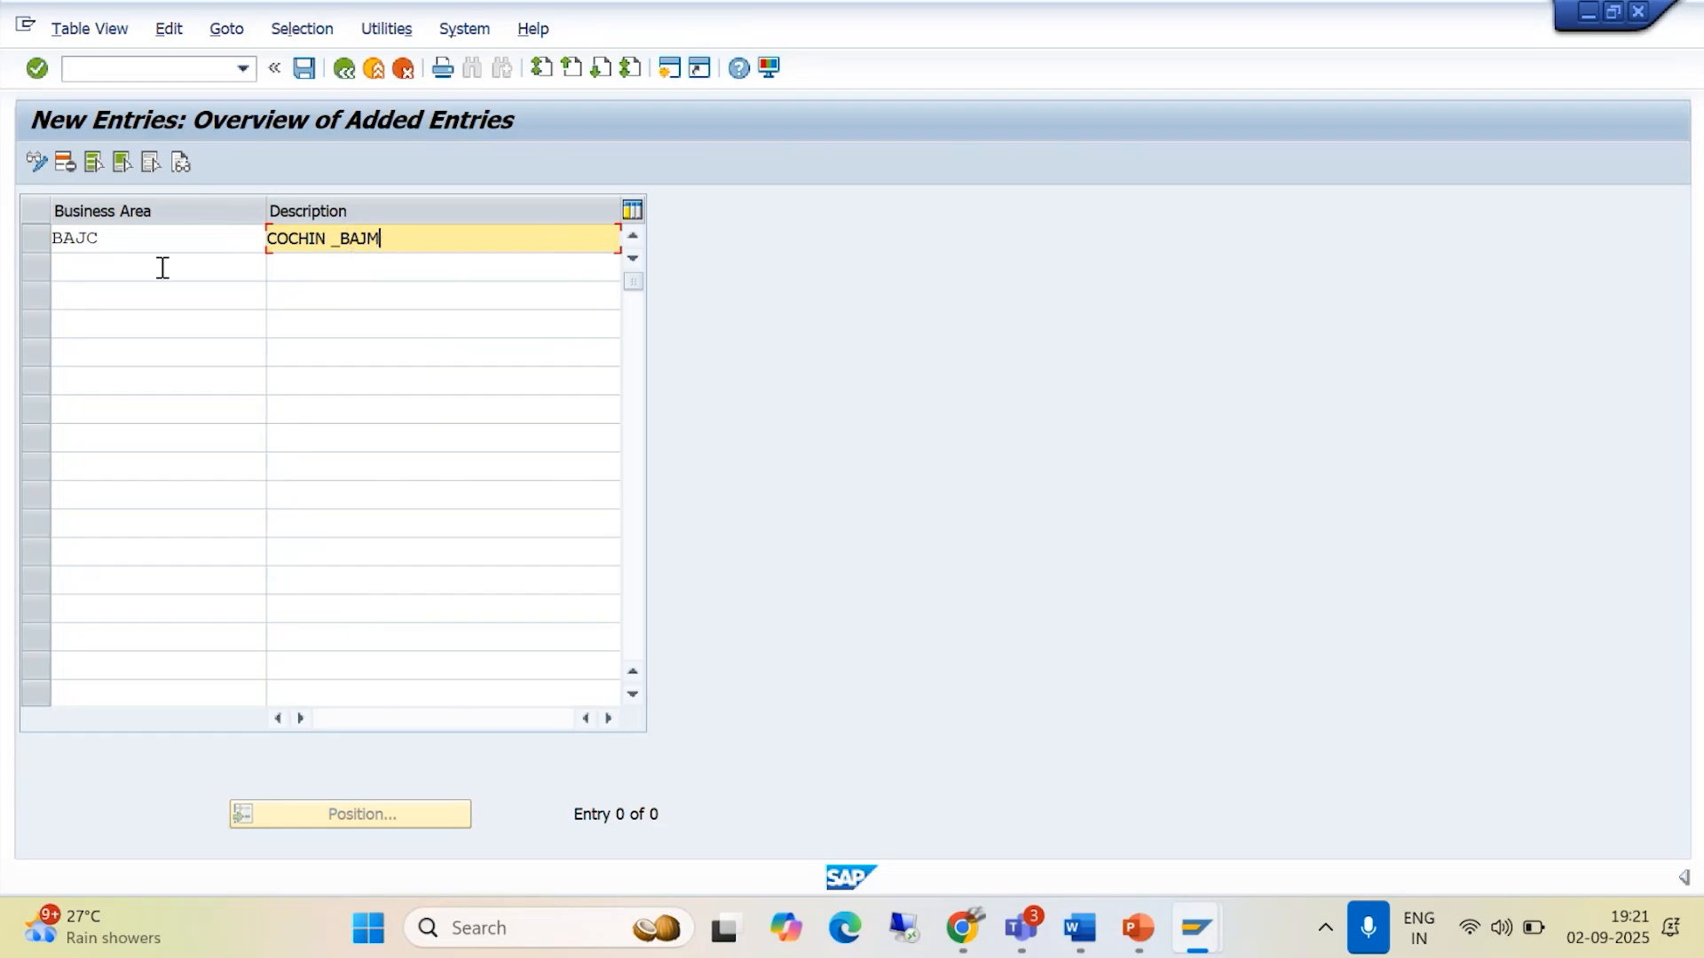
- Enter business area BAJT with the description TRIVANDRUM_BAJM in the second row
click(107, 267)
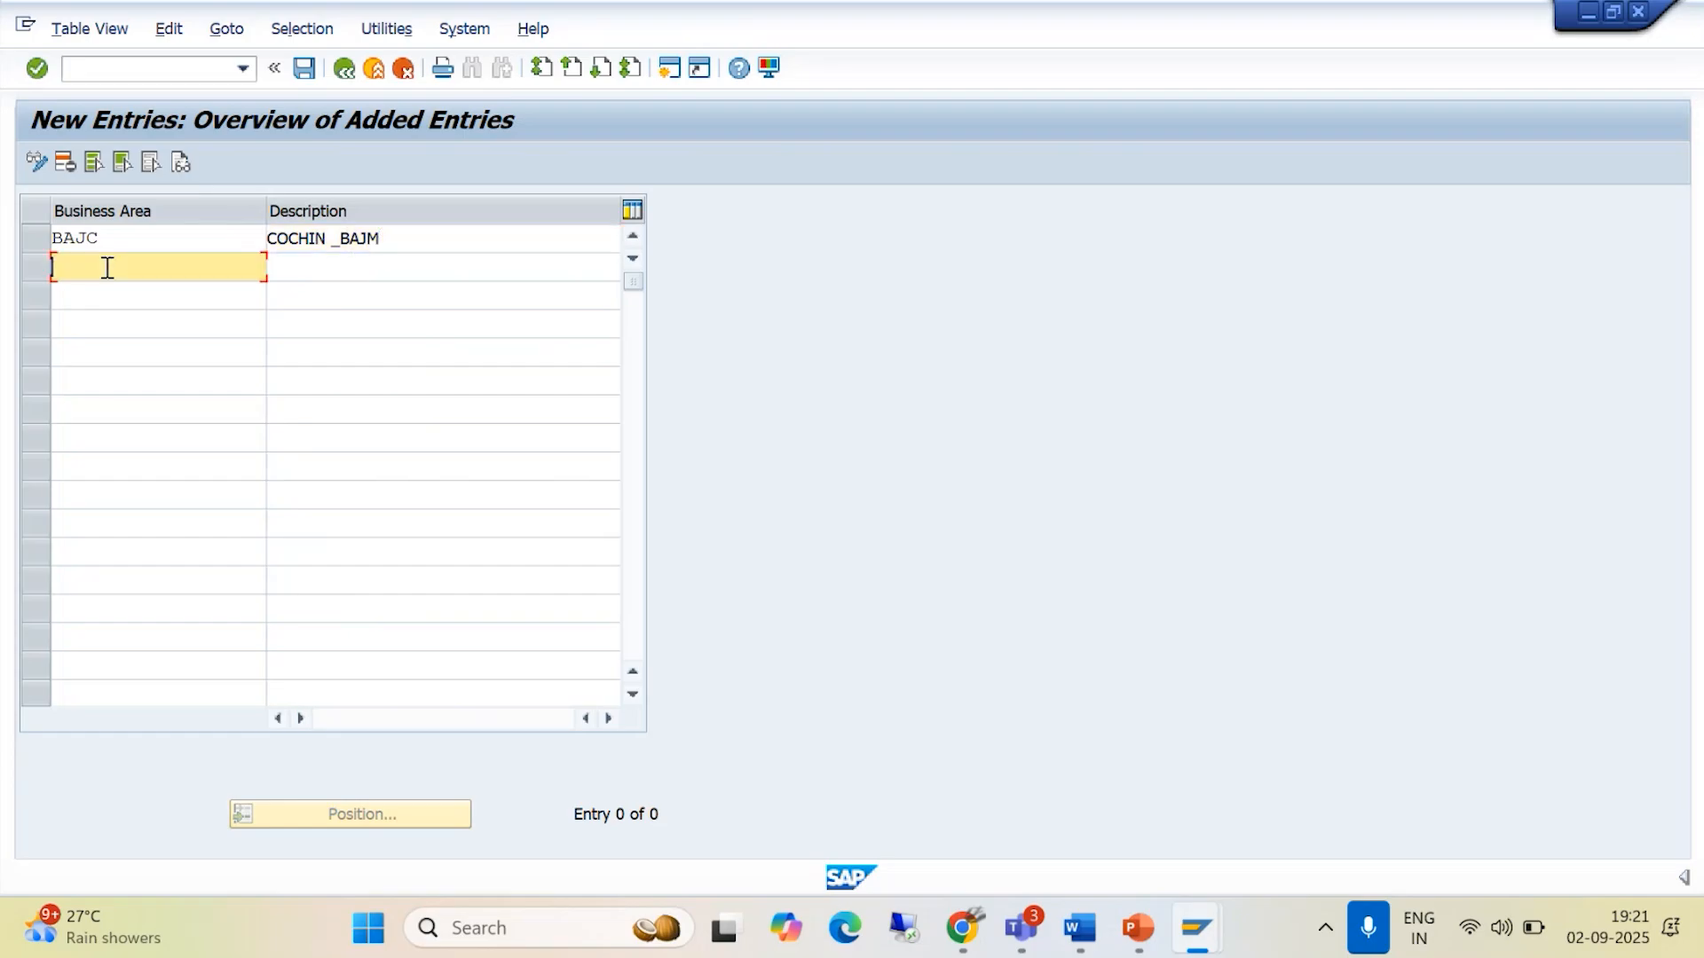
text(BAJ)
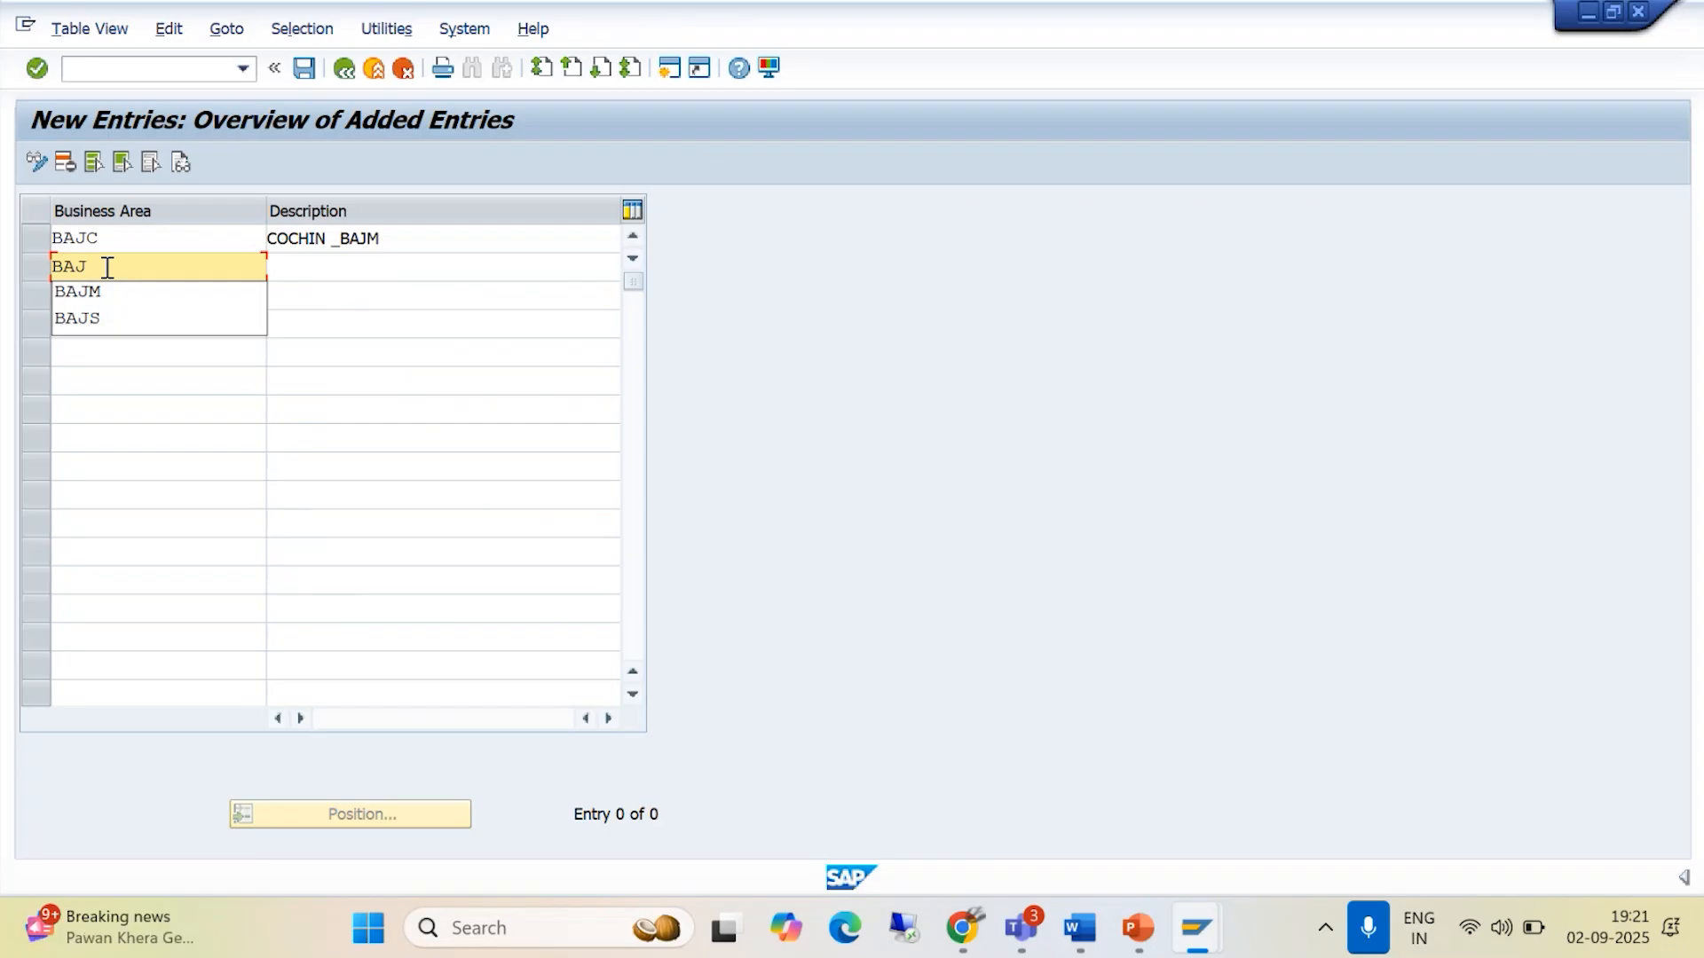
text(T)
key(Tab)
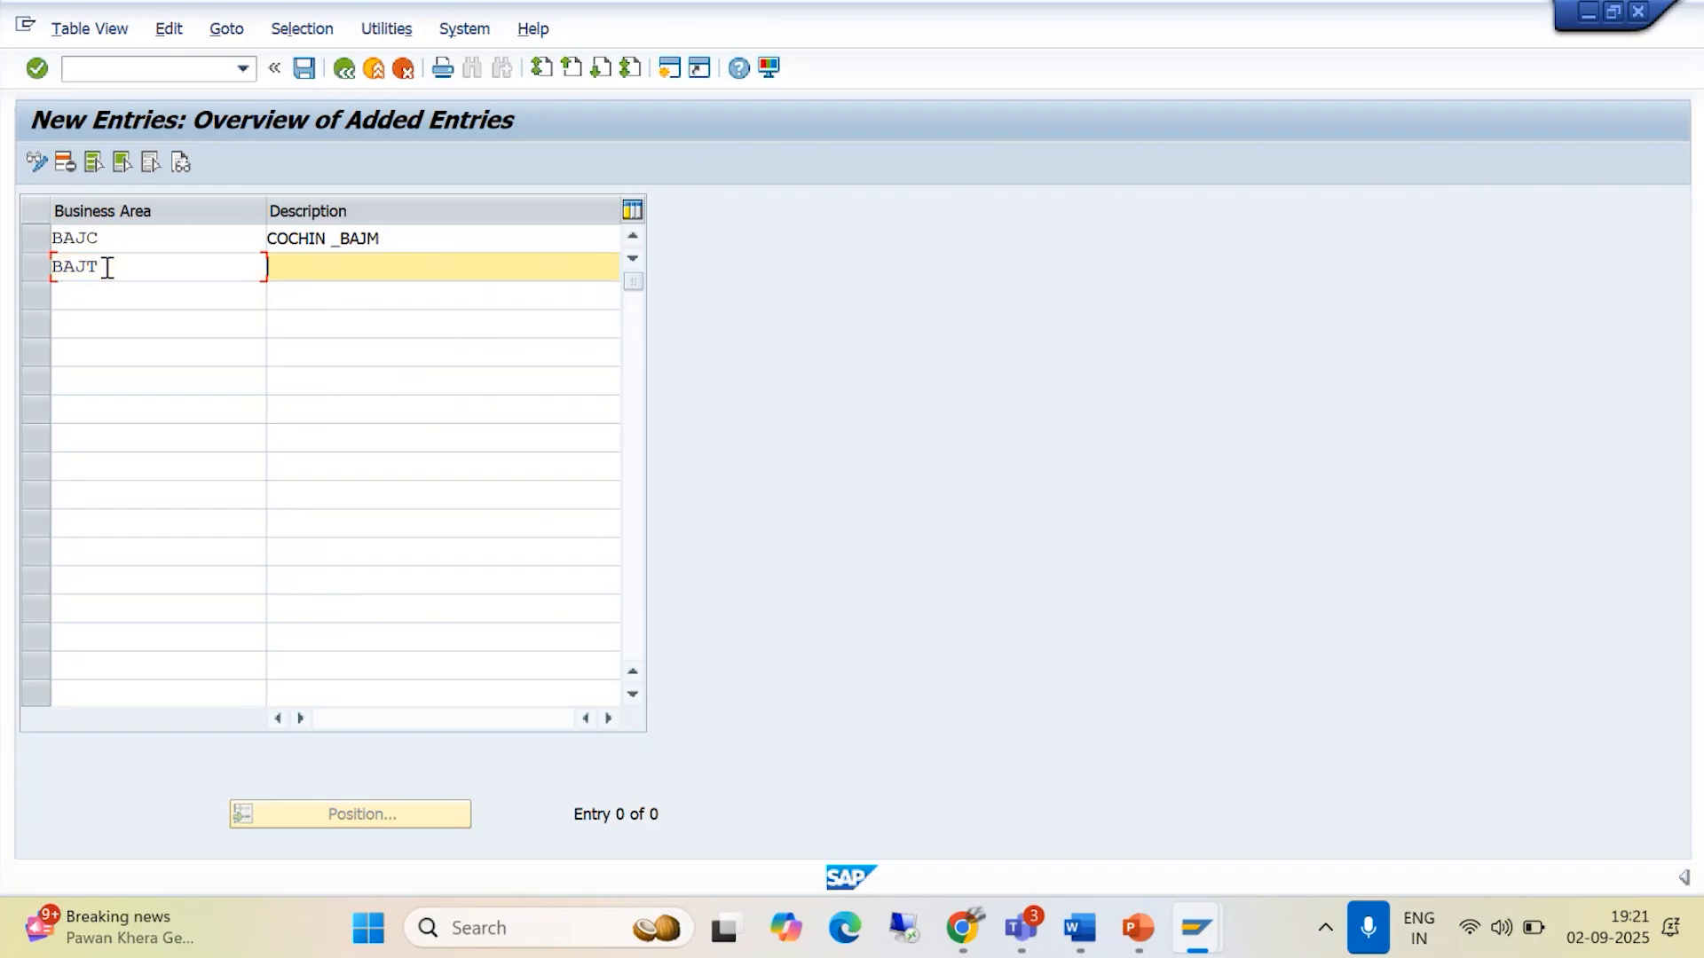
text(TRIVANDRUM)
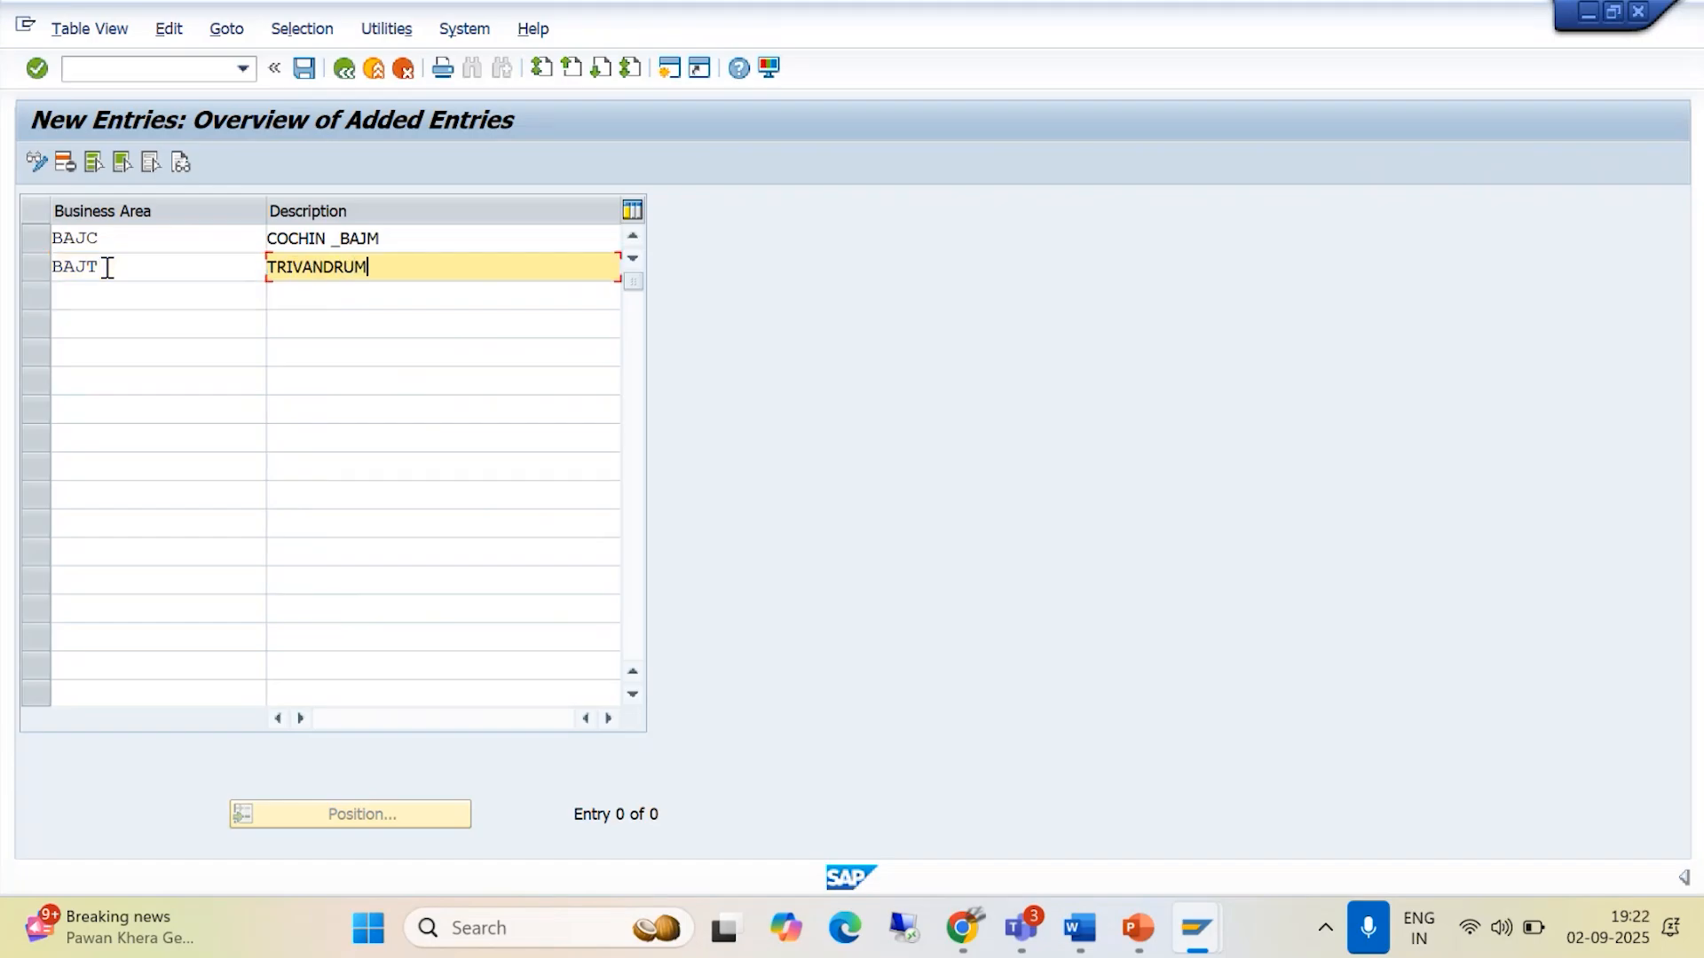
text(_BAJM)
- Save both business areas to customizing request A4HK905462, BAJAJ GROUP OF COMPANIES, and return to the business areas overview
click(304, 69)
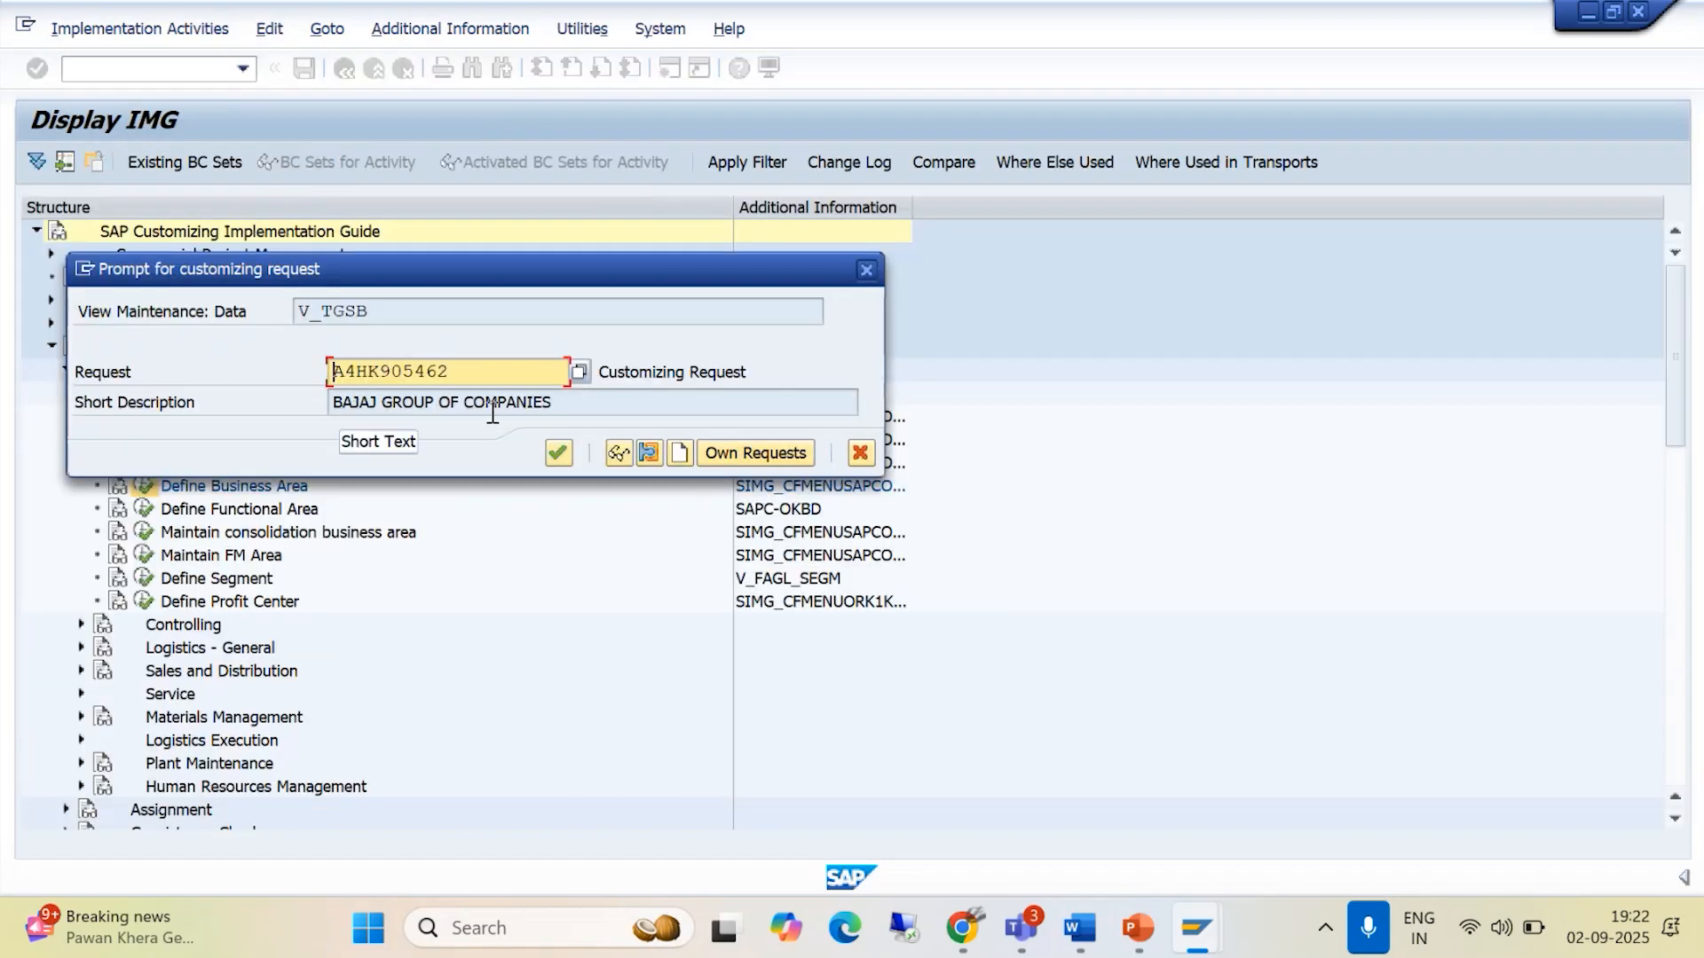
click(769, 461)
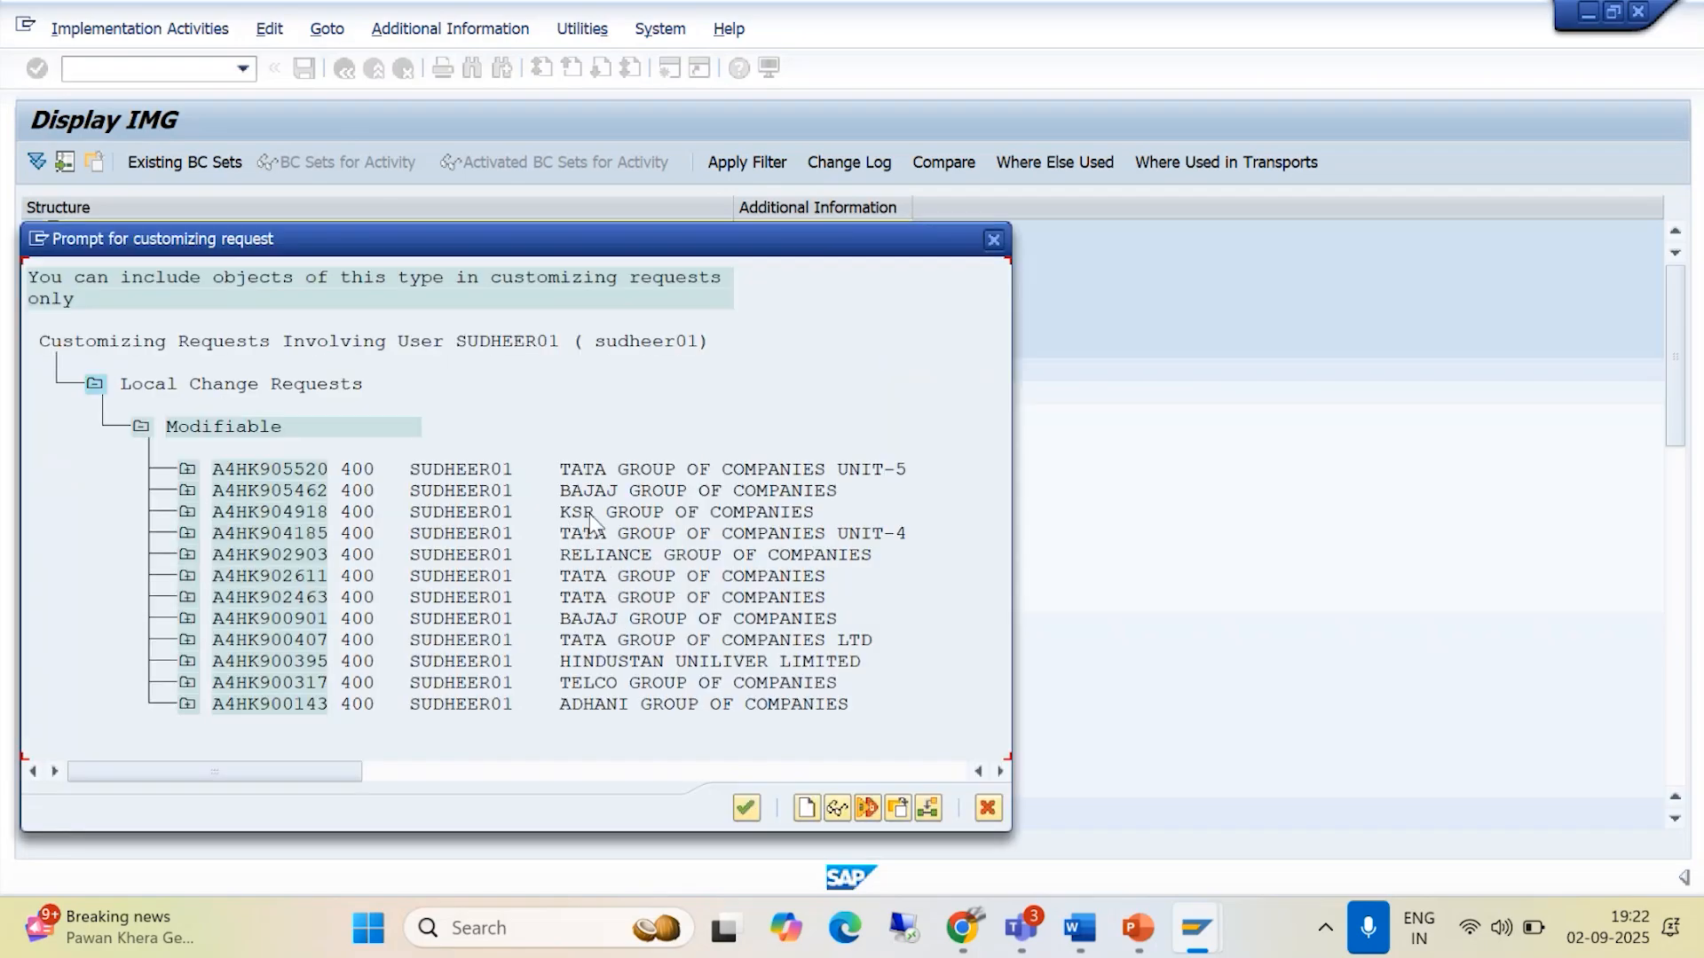
click(747, 808)
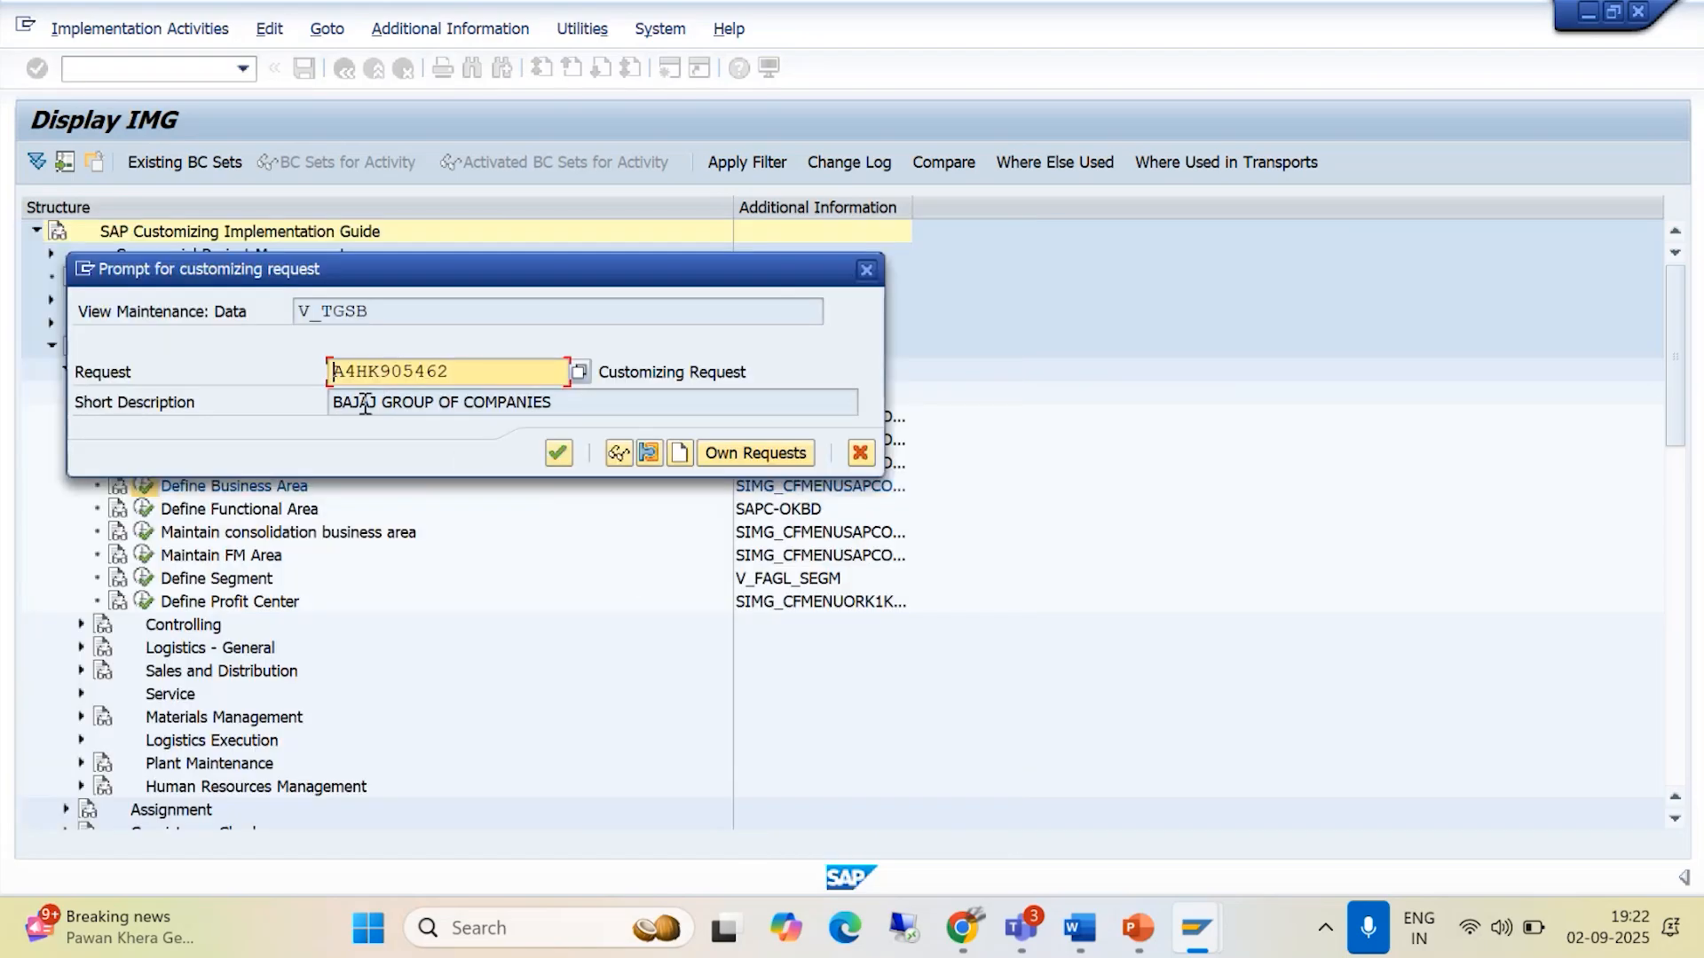
click(558, 455)
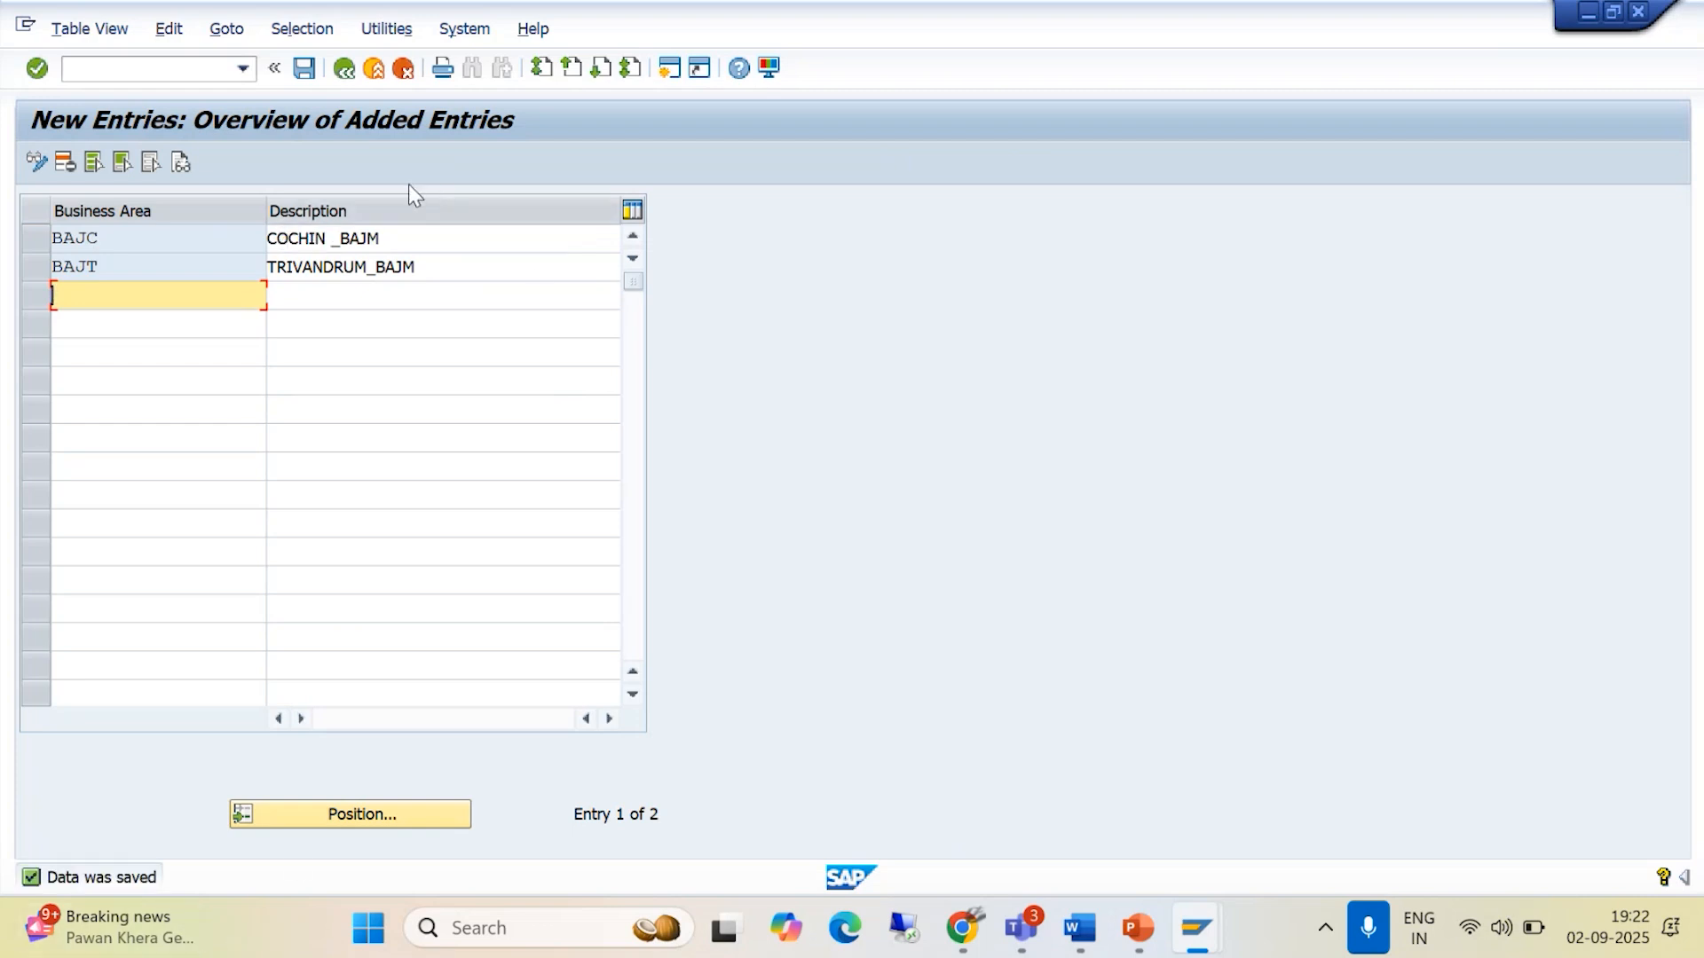
click(344, 68)
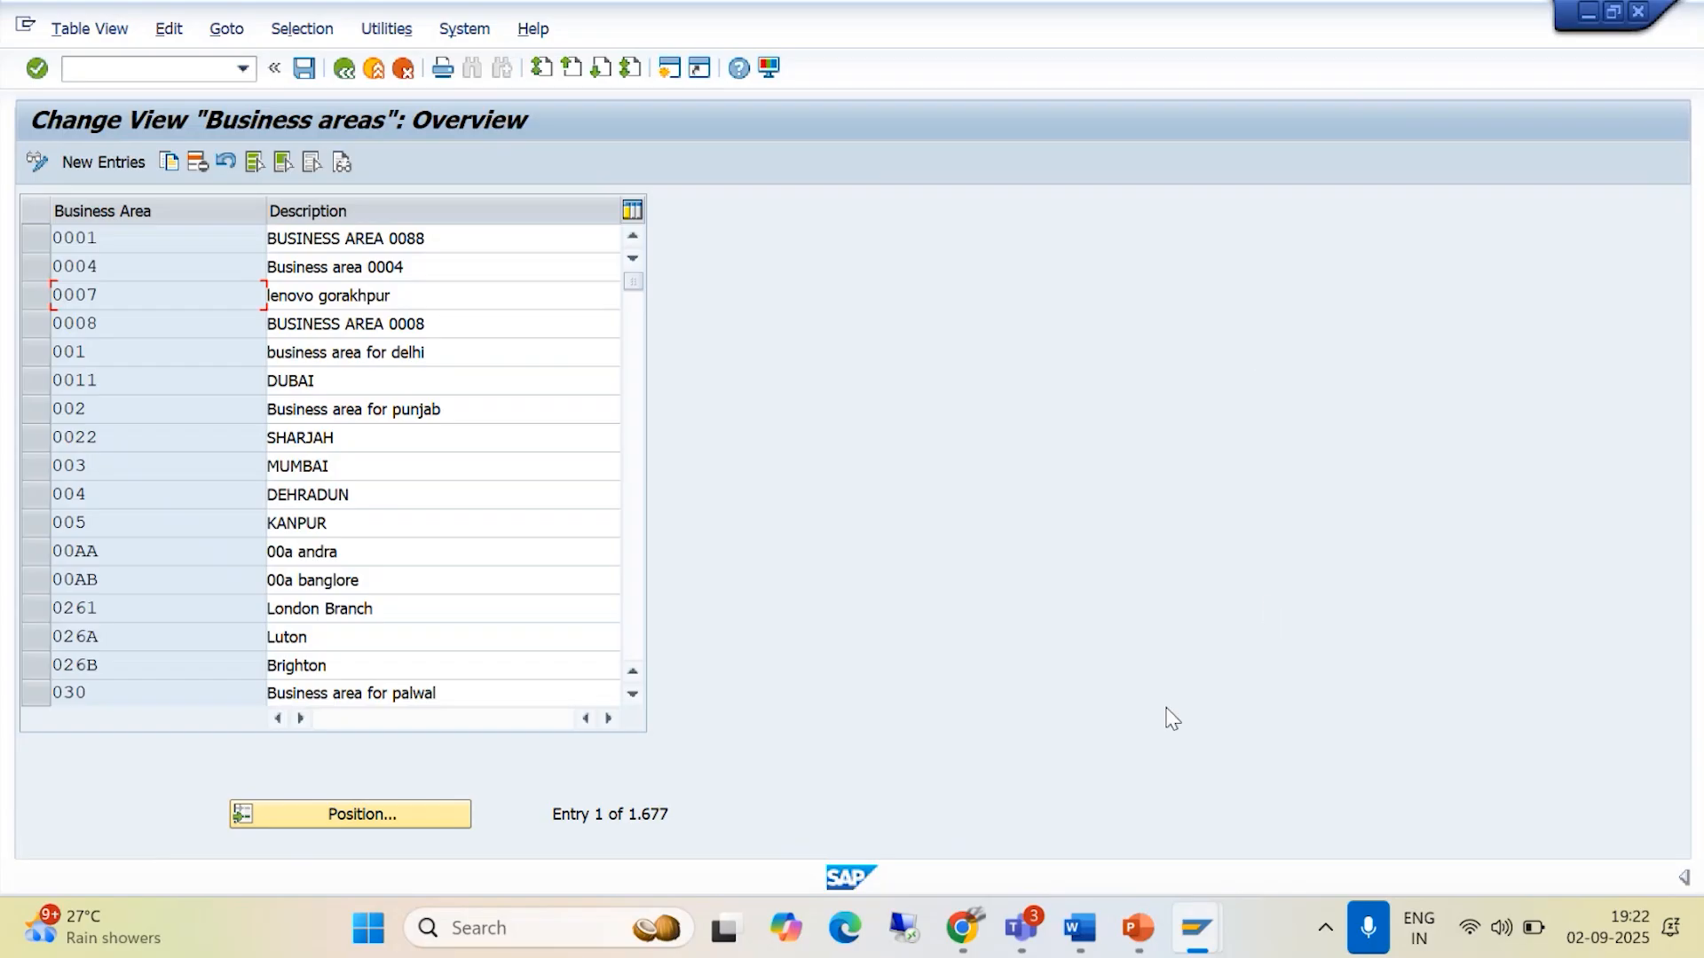
- Switch to the Enterprise Structure document in Word and review the section on assigning company code to company
click(1080, 927)
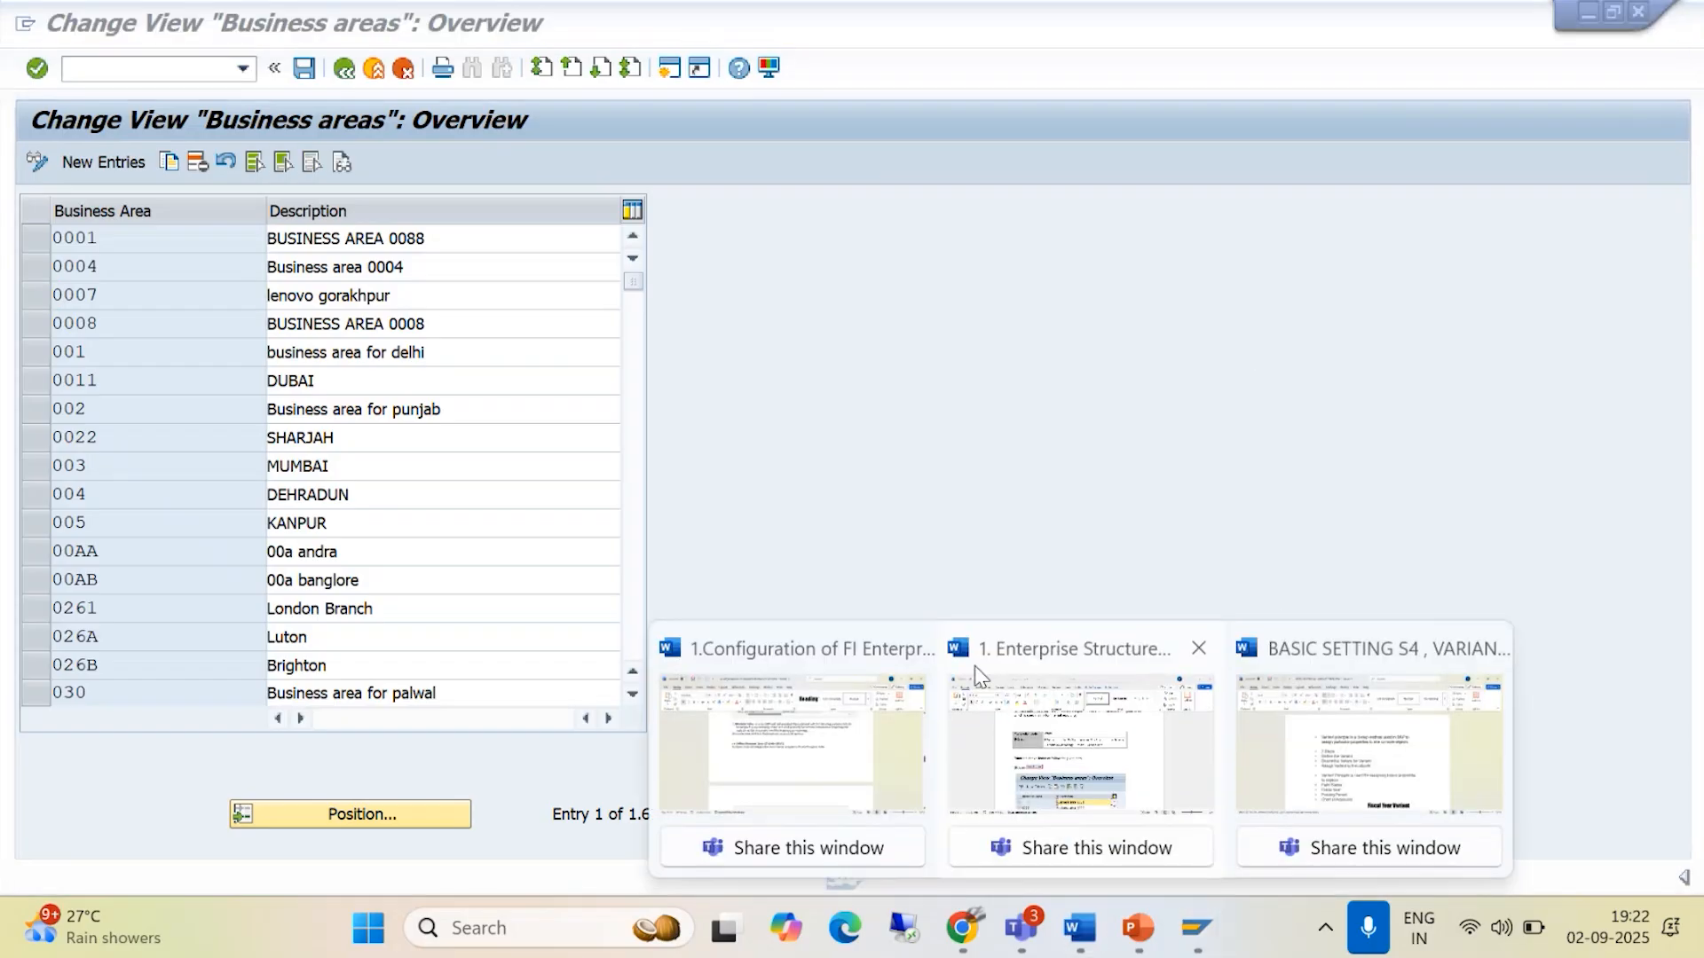
click(1076, 745)
scroll(889, 552, down, 8)
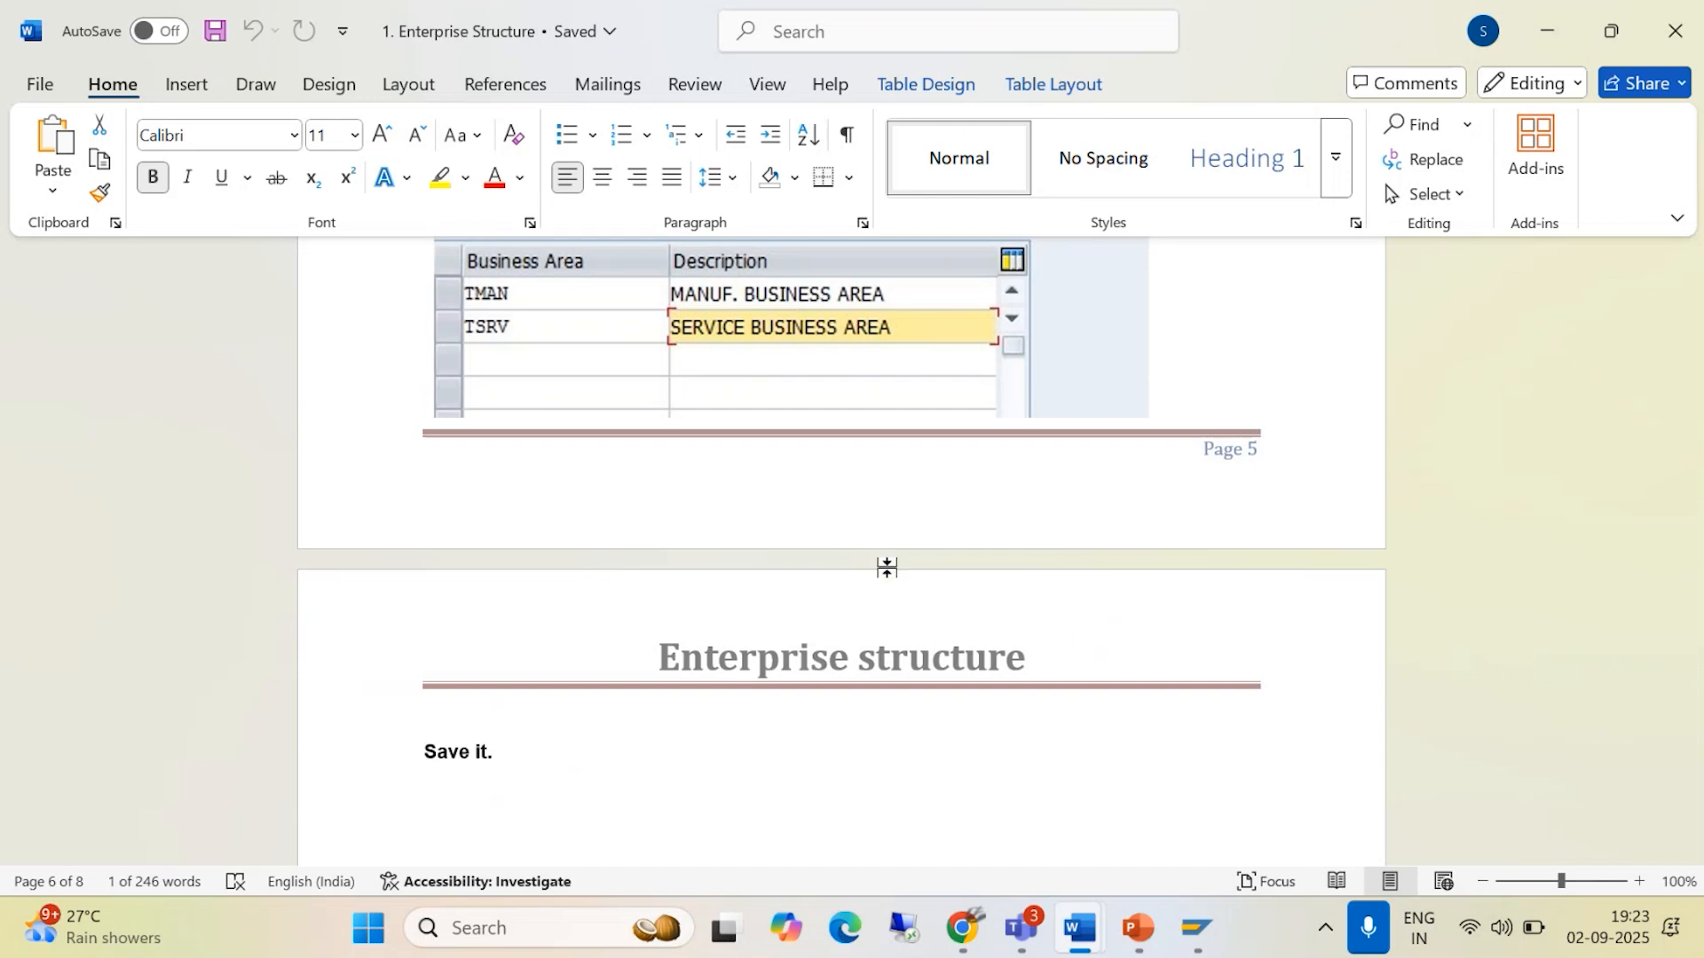
scroll(810, 577, down, 4)
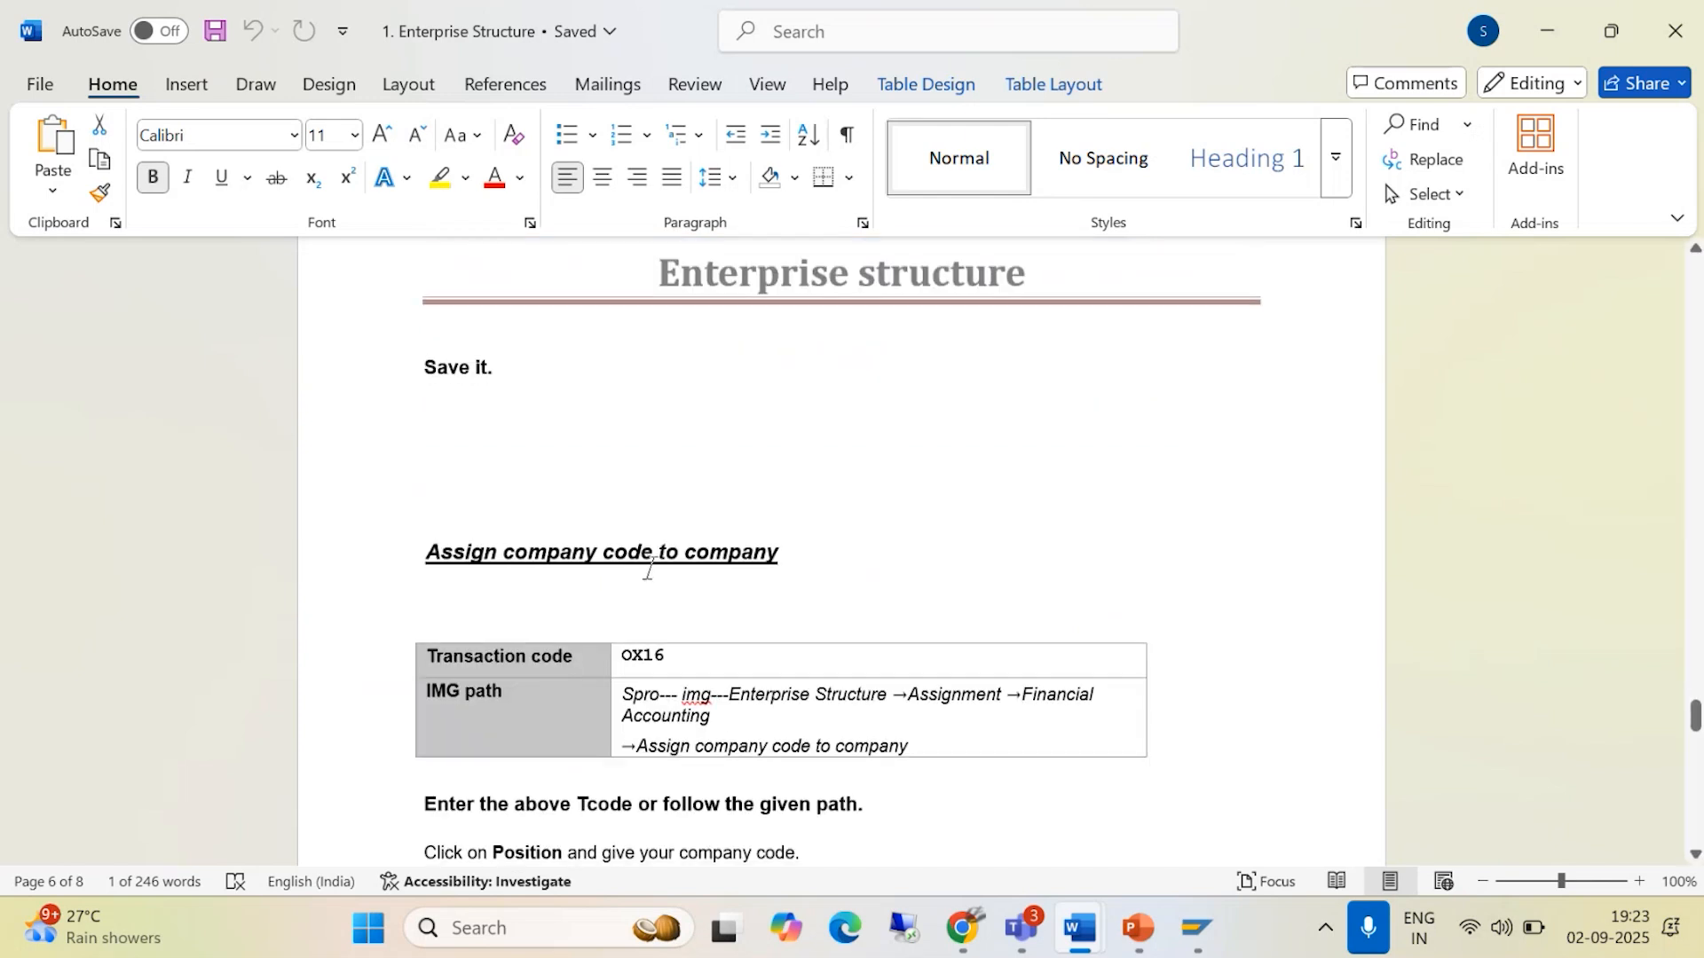
scroll(736, 622, down, 1)
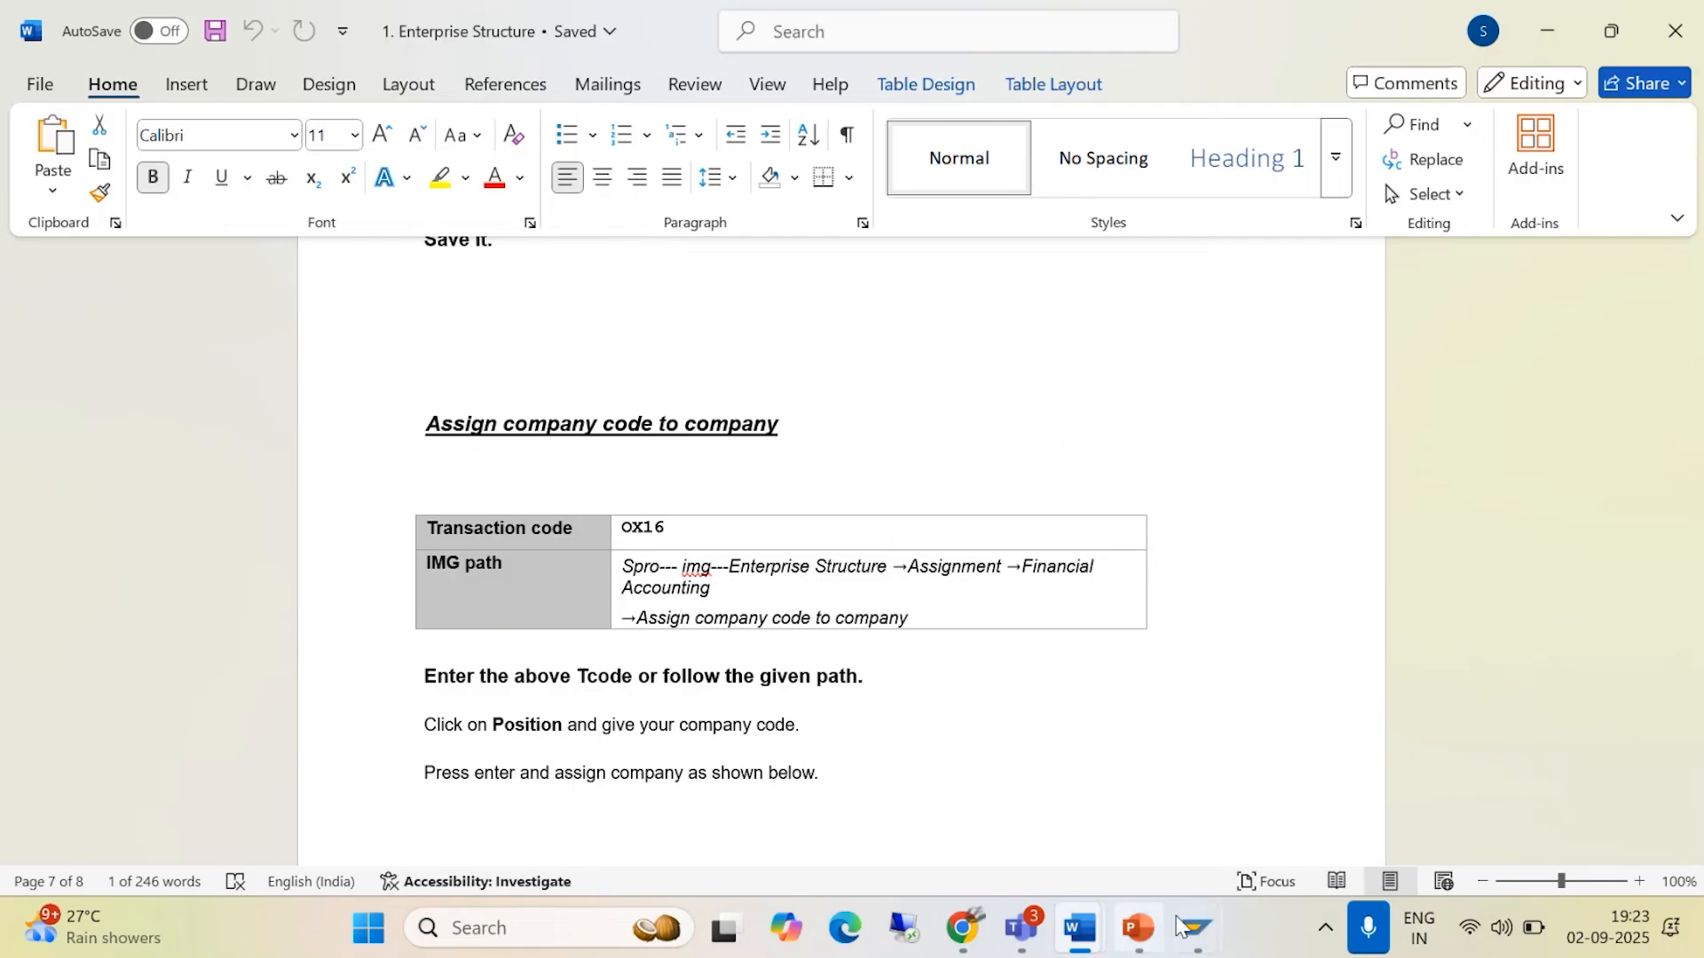
- Switch back to SAP and leave the business areas view to return to the IMG structure
mouse_move(1198, 927)
click(1202, 789)
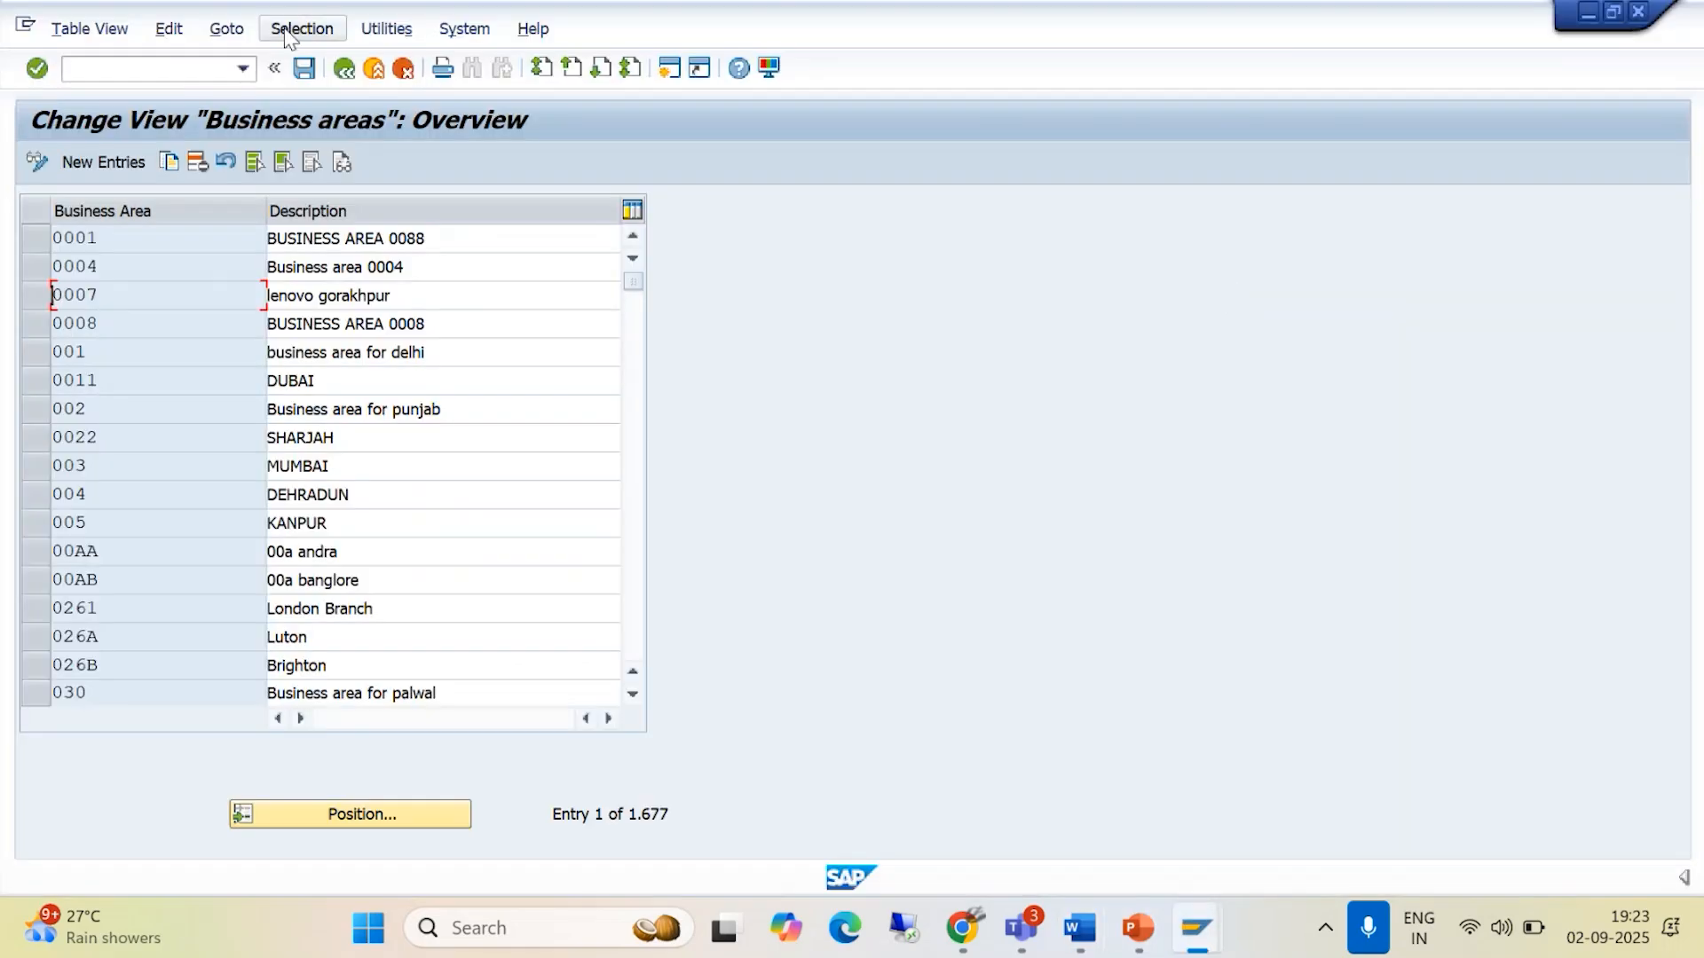
click(345, 69)
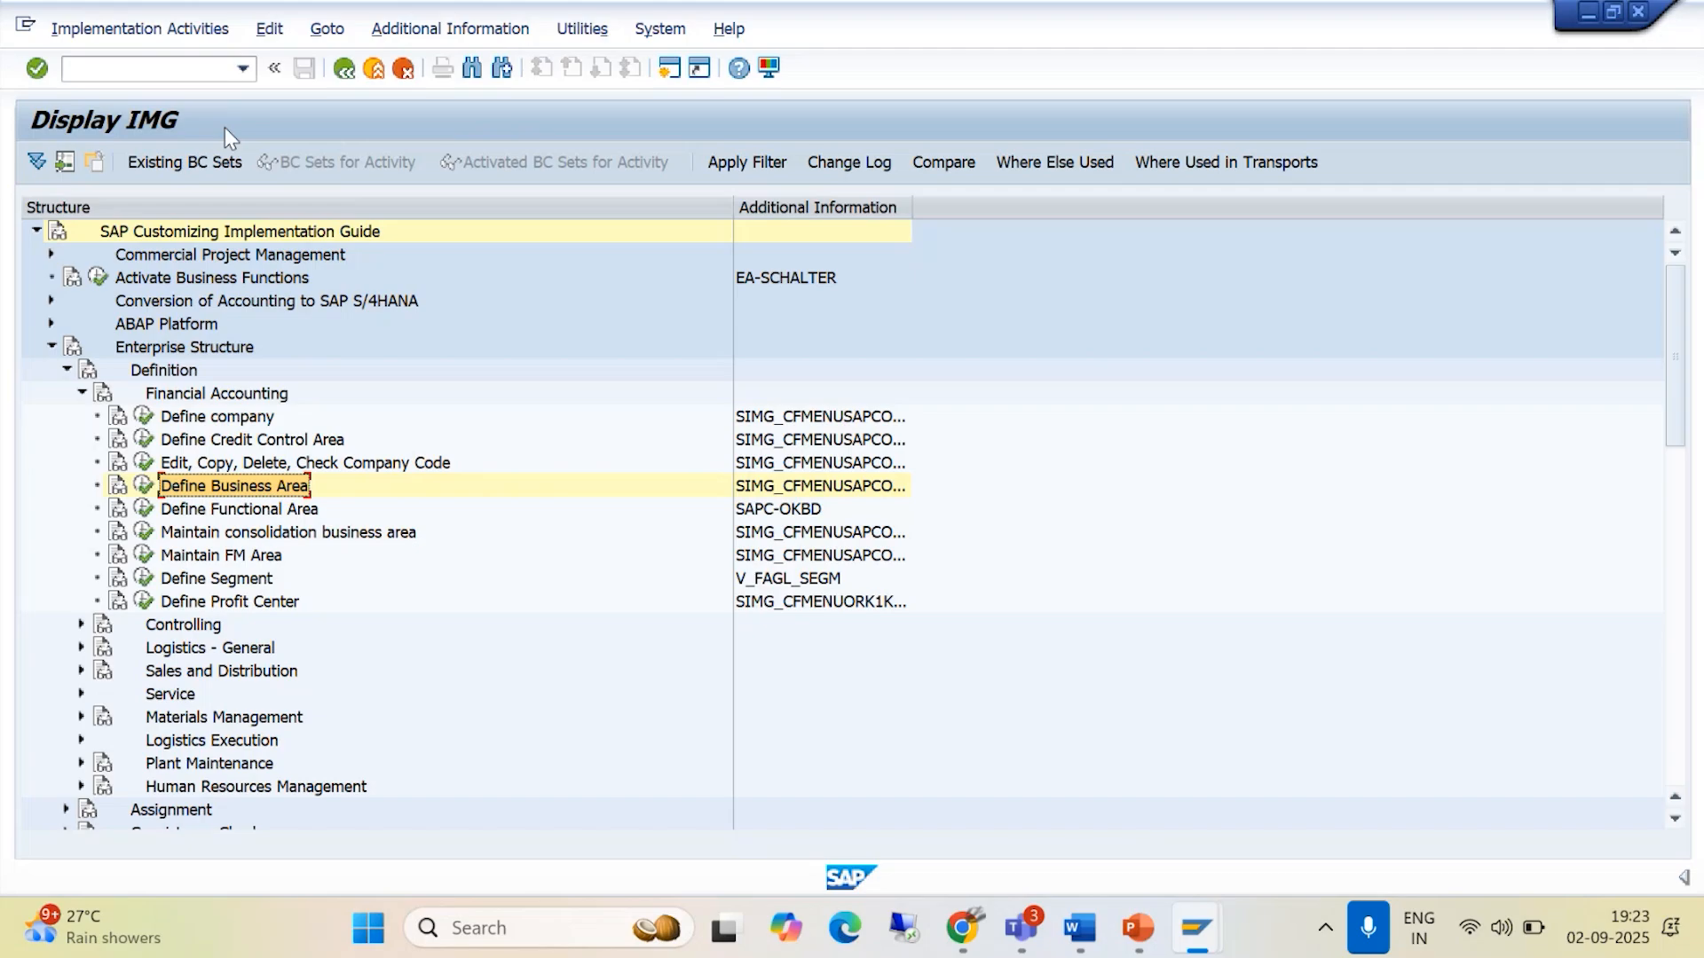
click(50, 348)
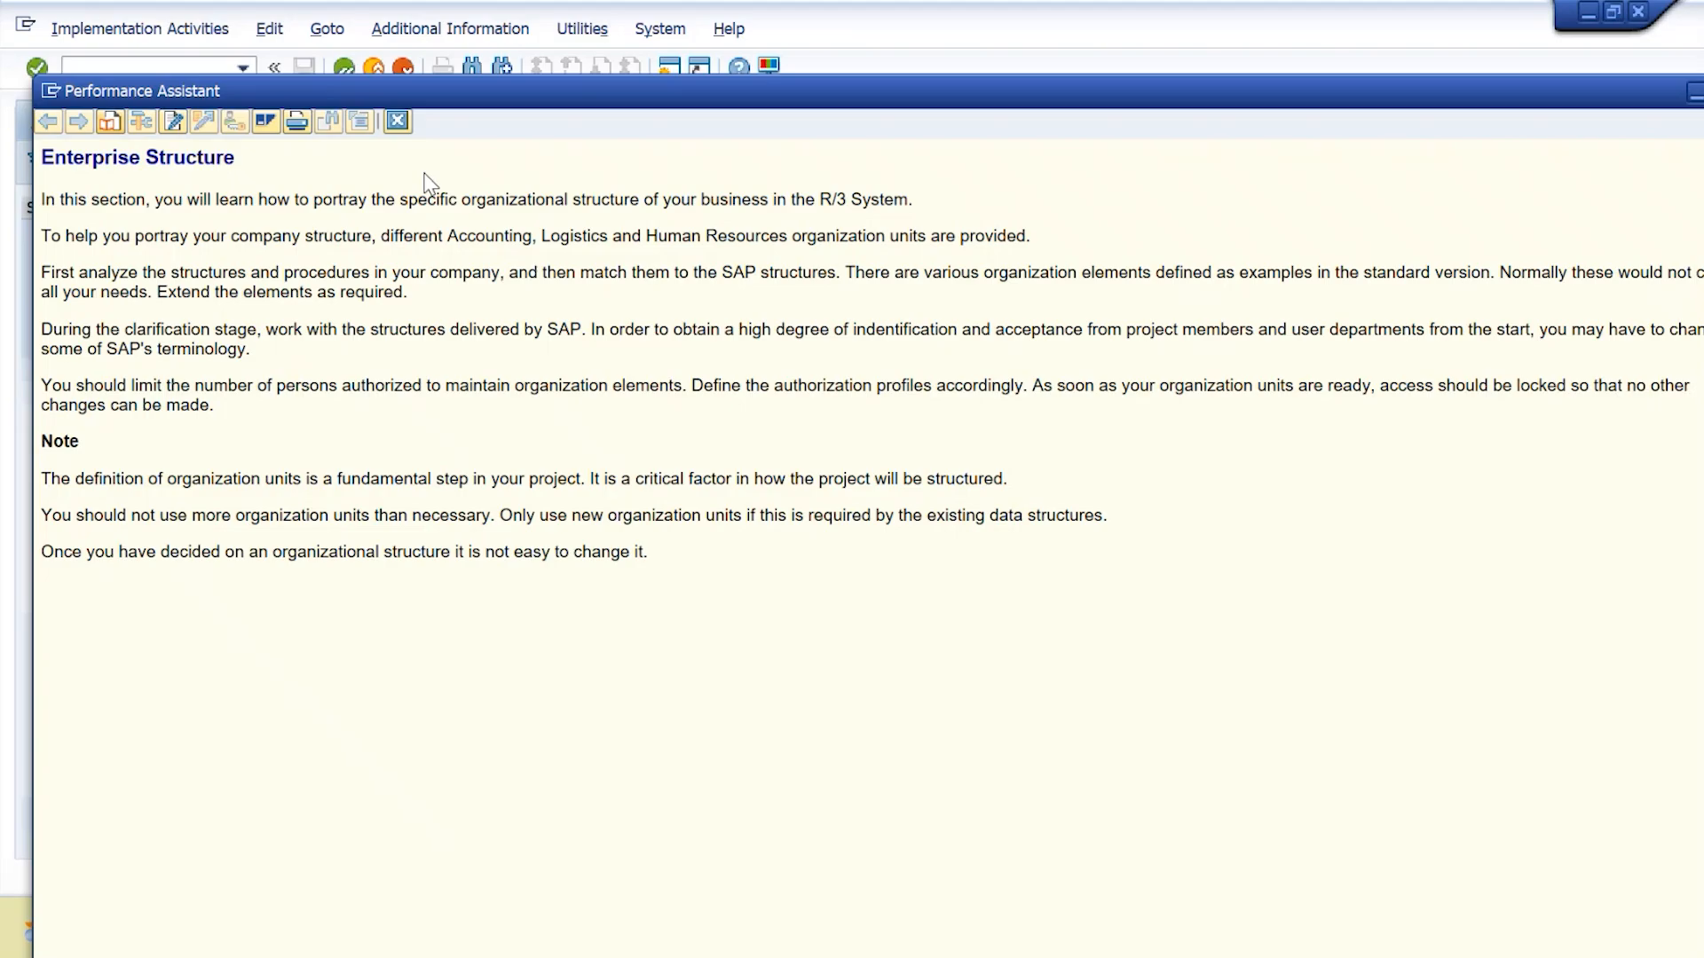
click(396, 121)
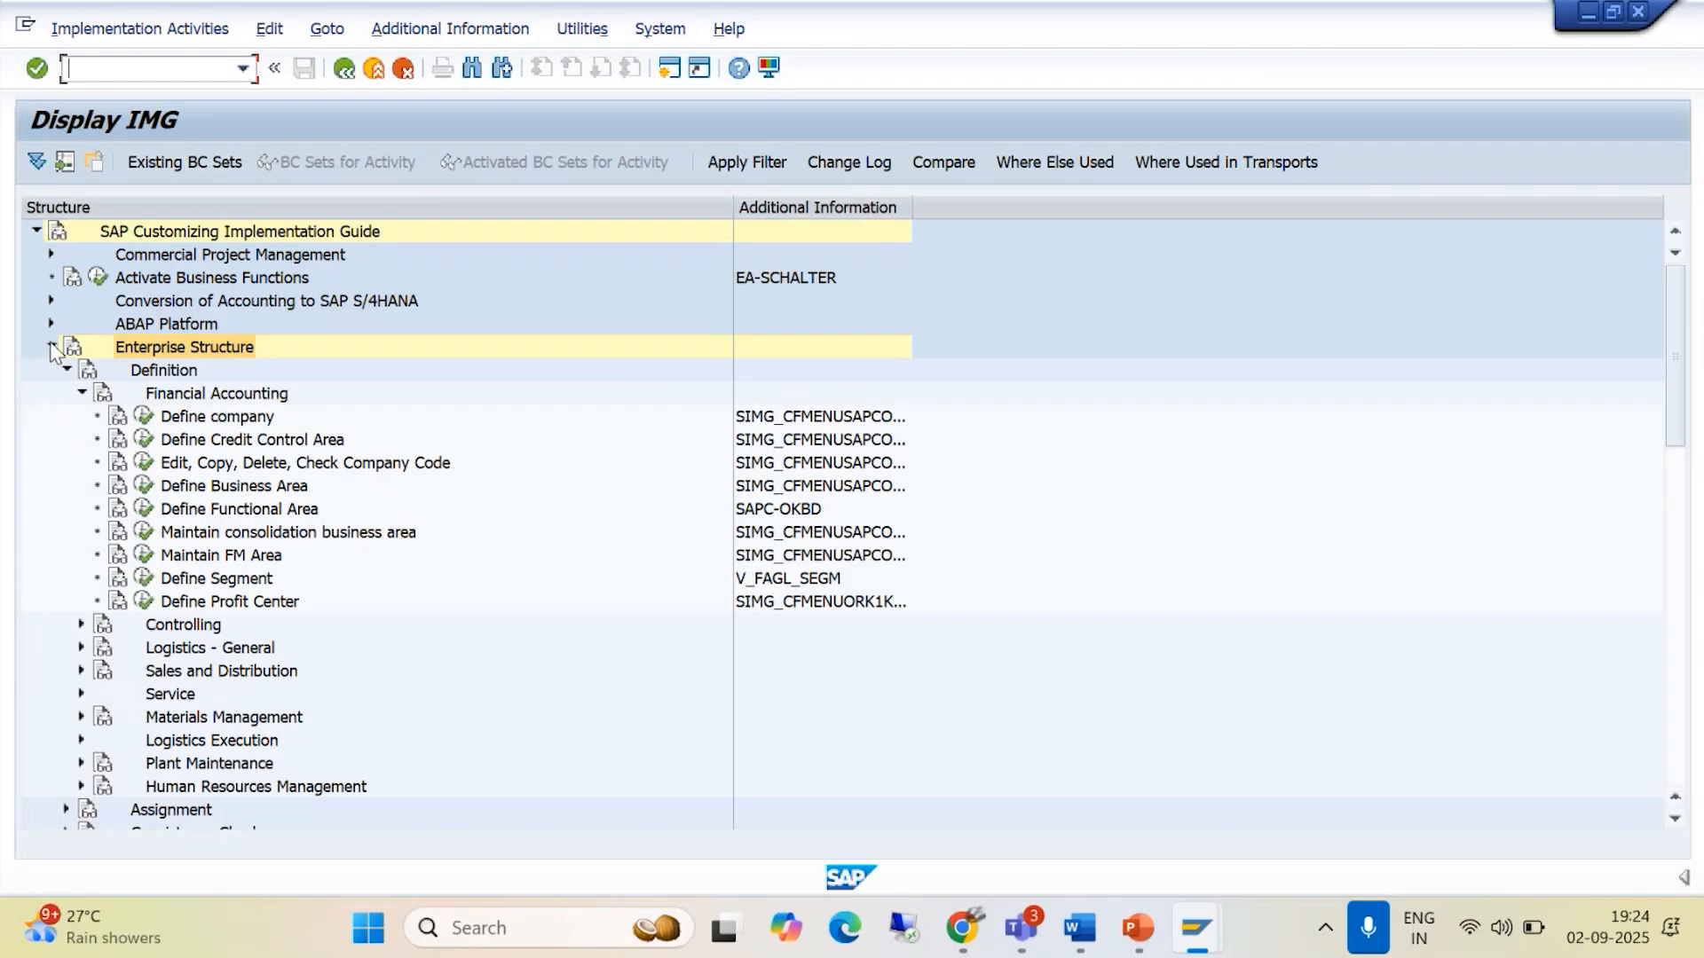
click(50, 348)
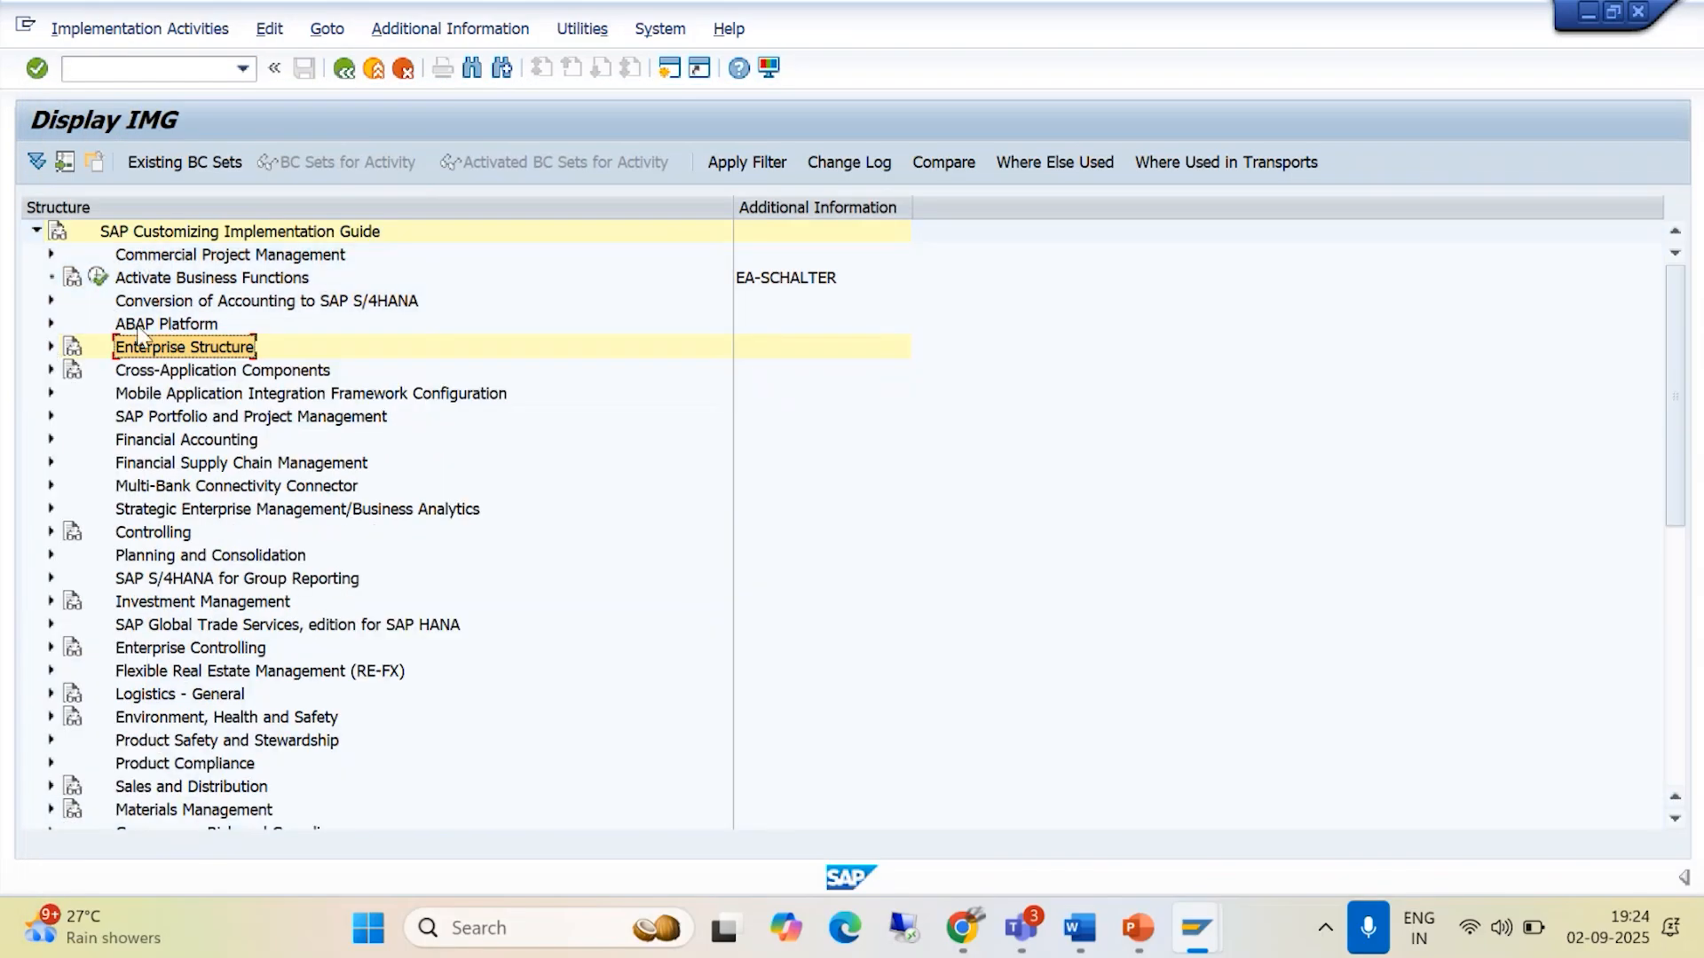
click(50, 348)
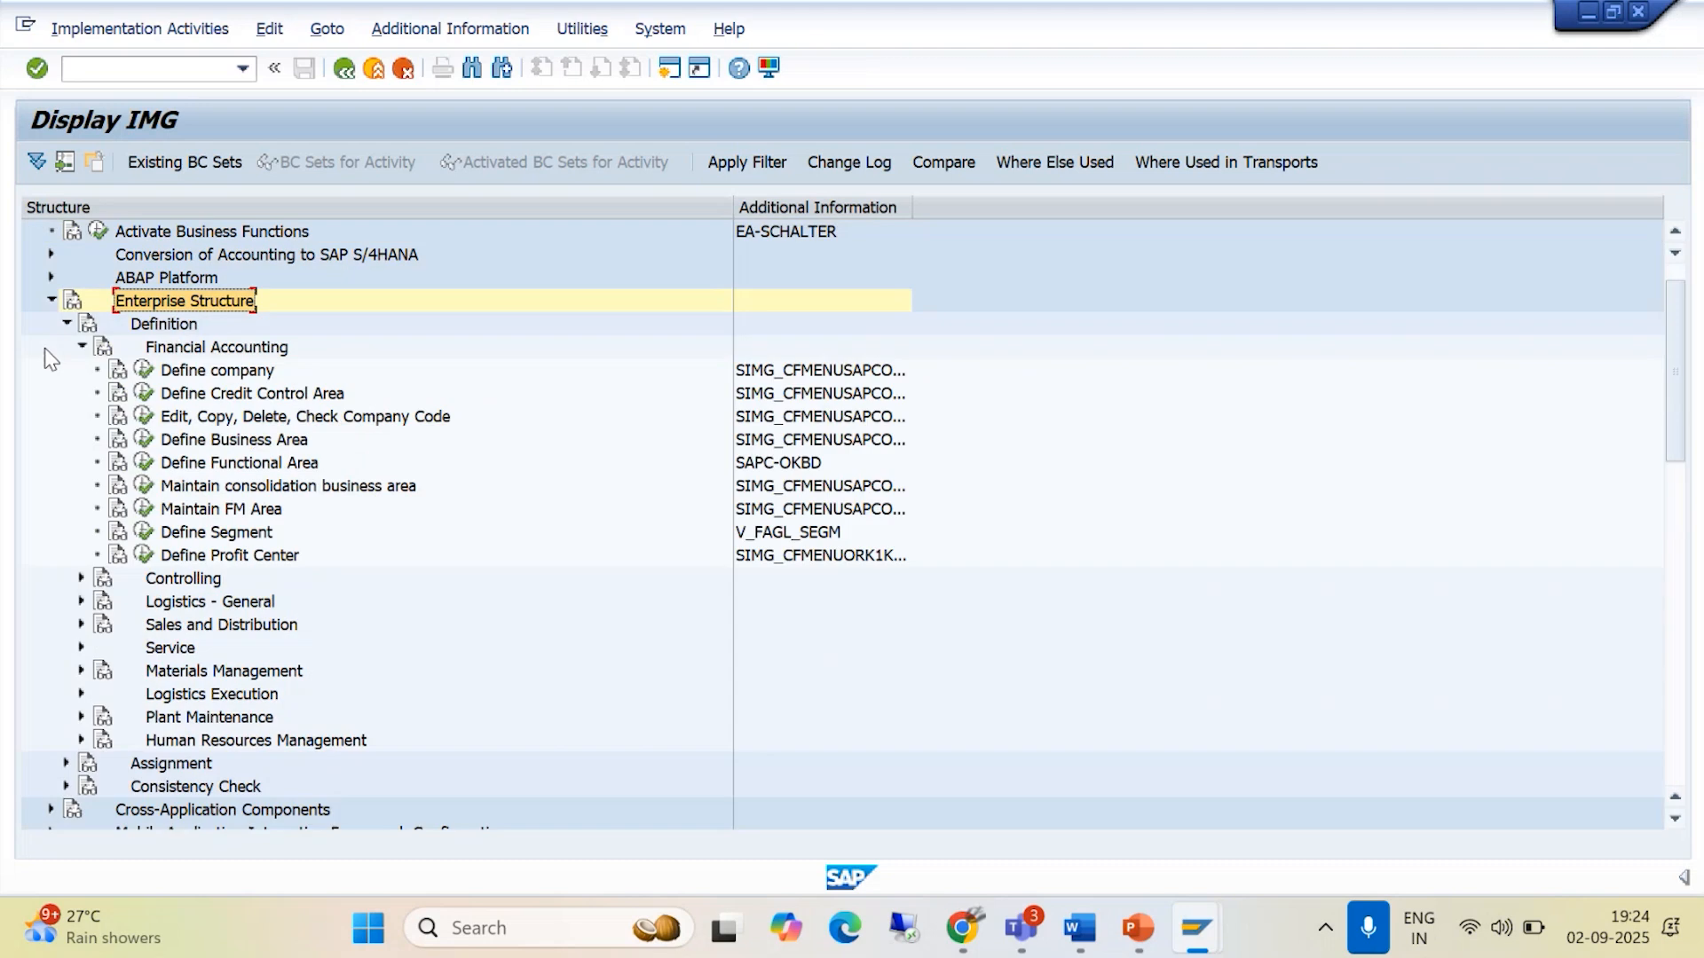
click(82, 347)
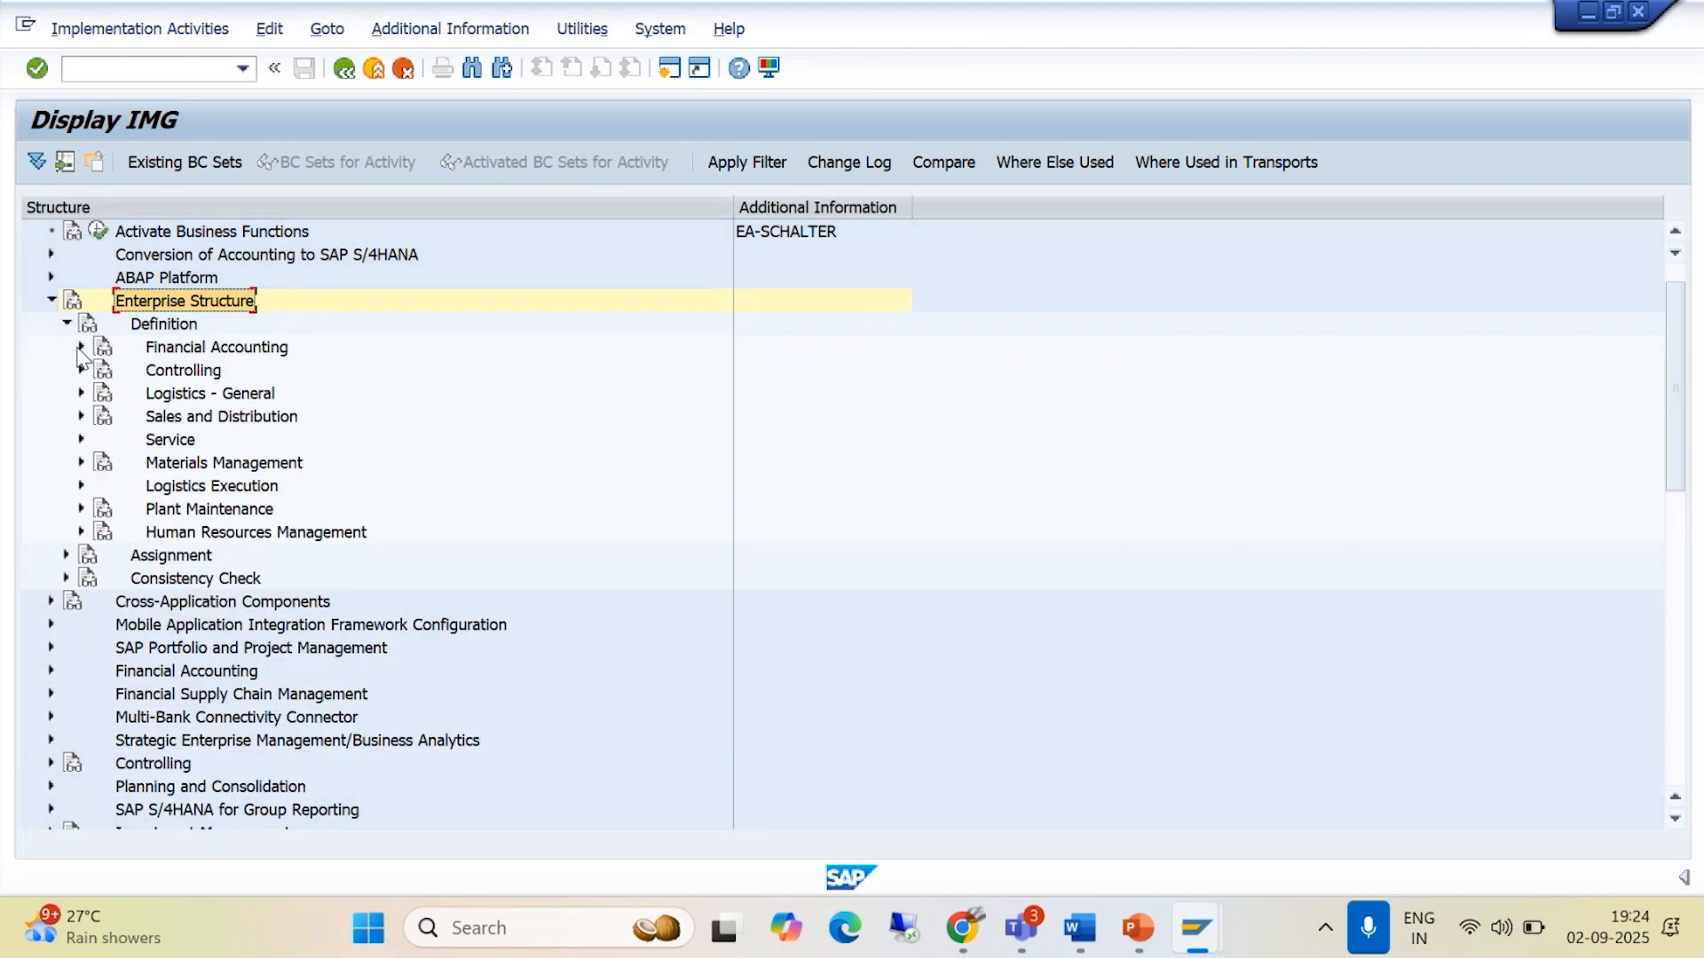
click(79, 348)
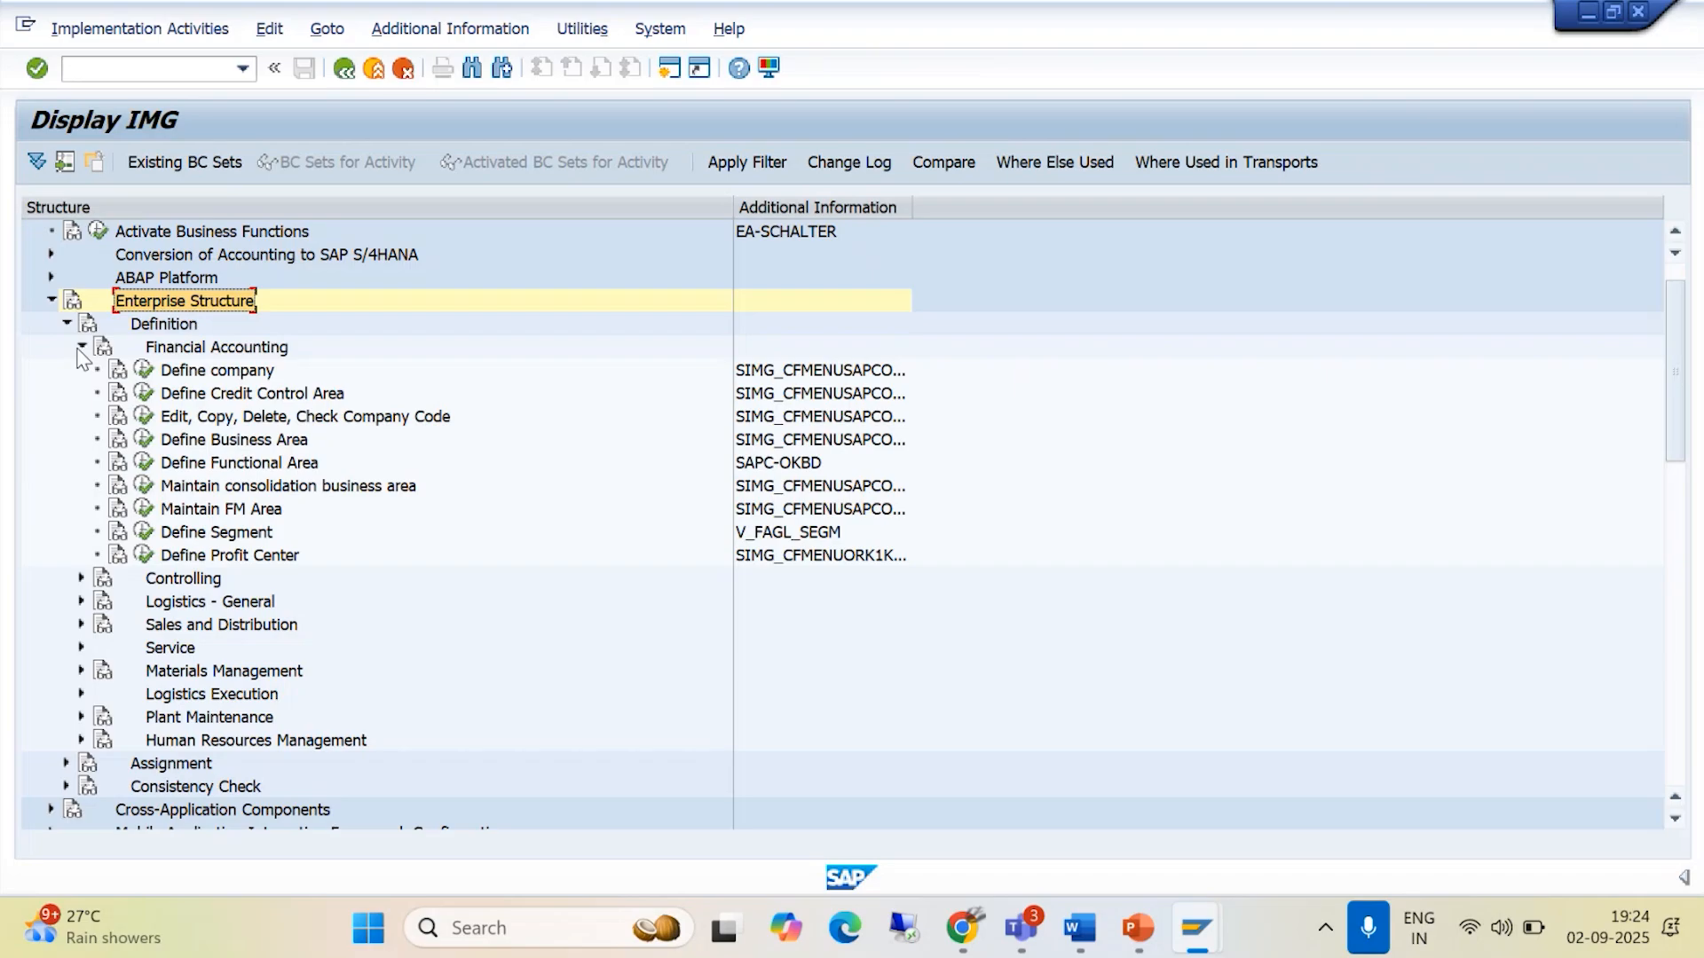
- Check the IMG path in the Word document, and in SAP collapse Definition and expand Assignment > Financial Accounting under Enterprise Structure
key(alt+Tab)
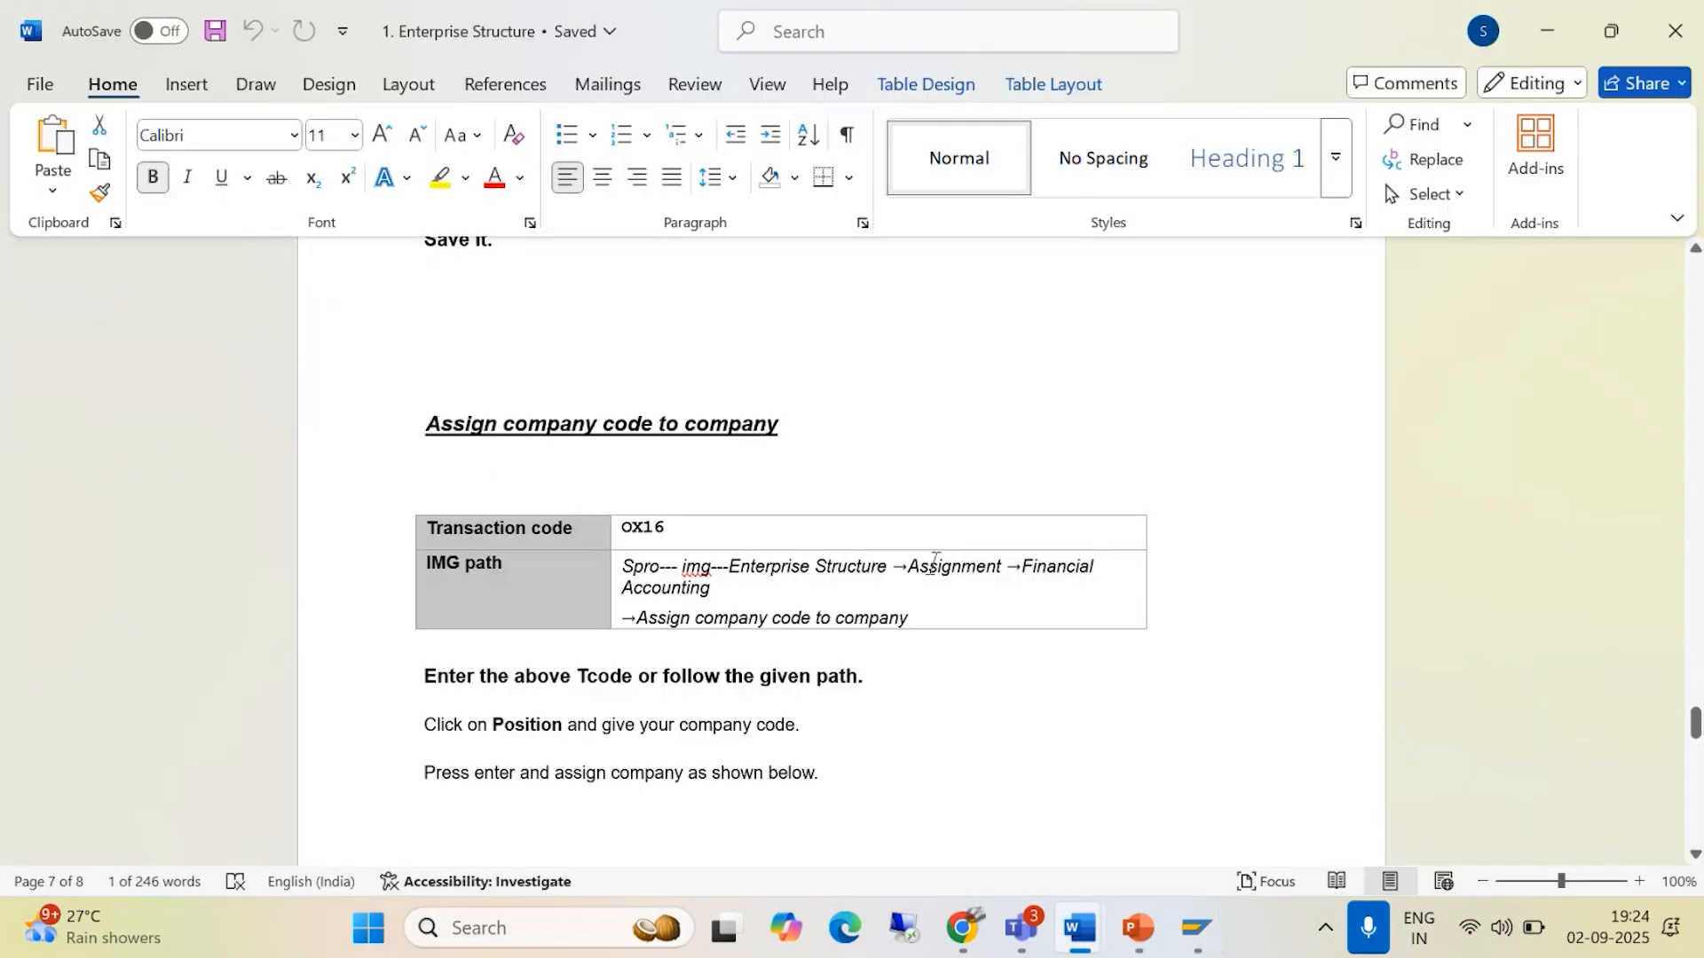
key(alt+Tab)
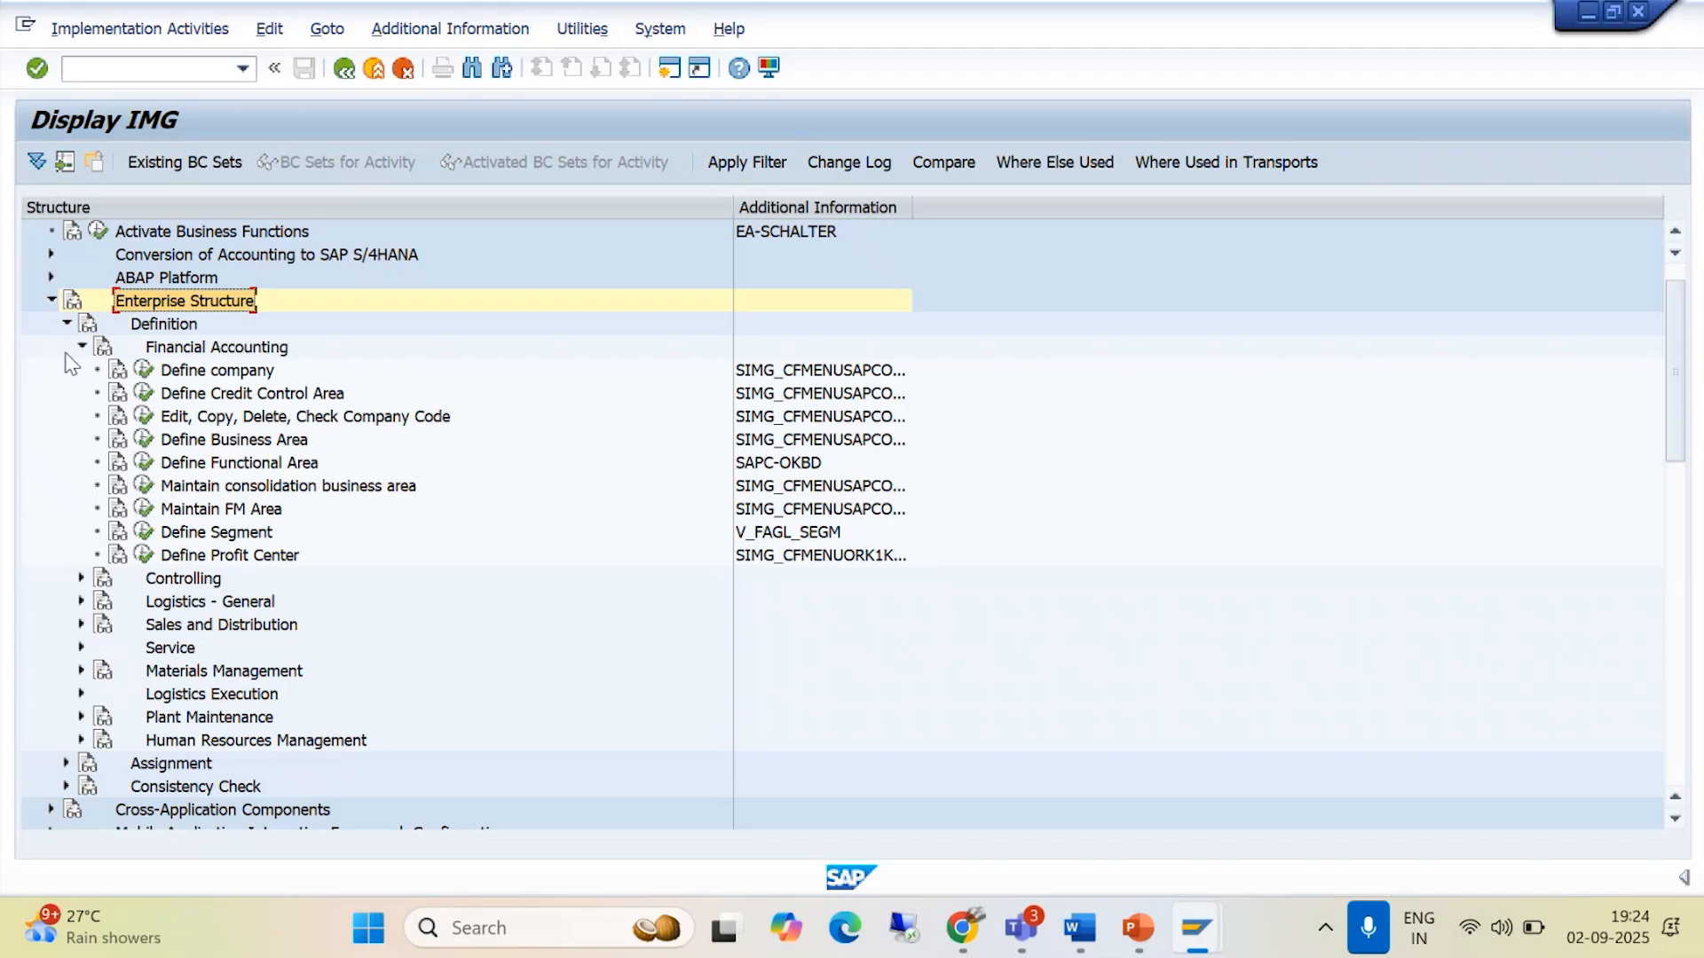
click(80, 347)
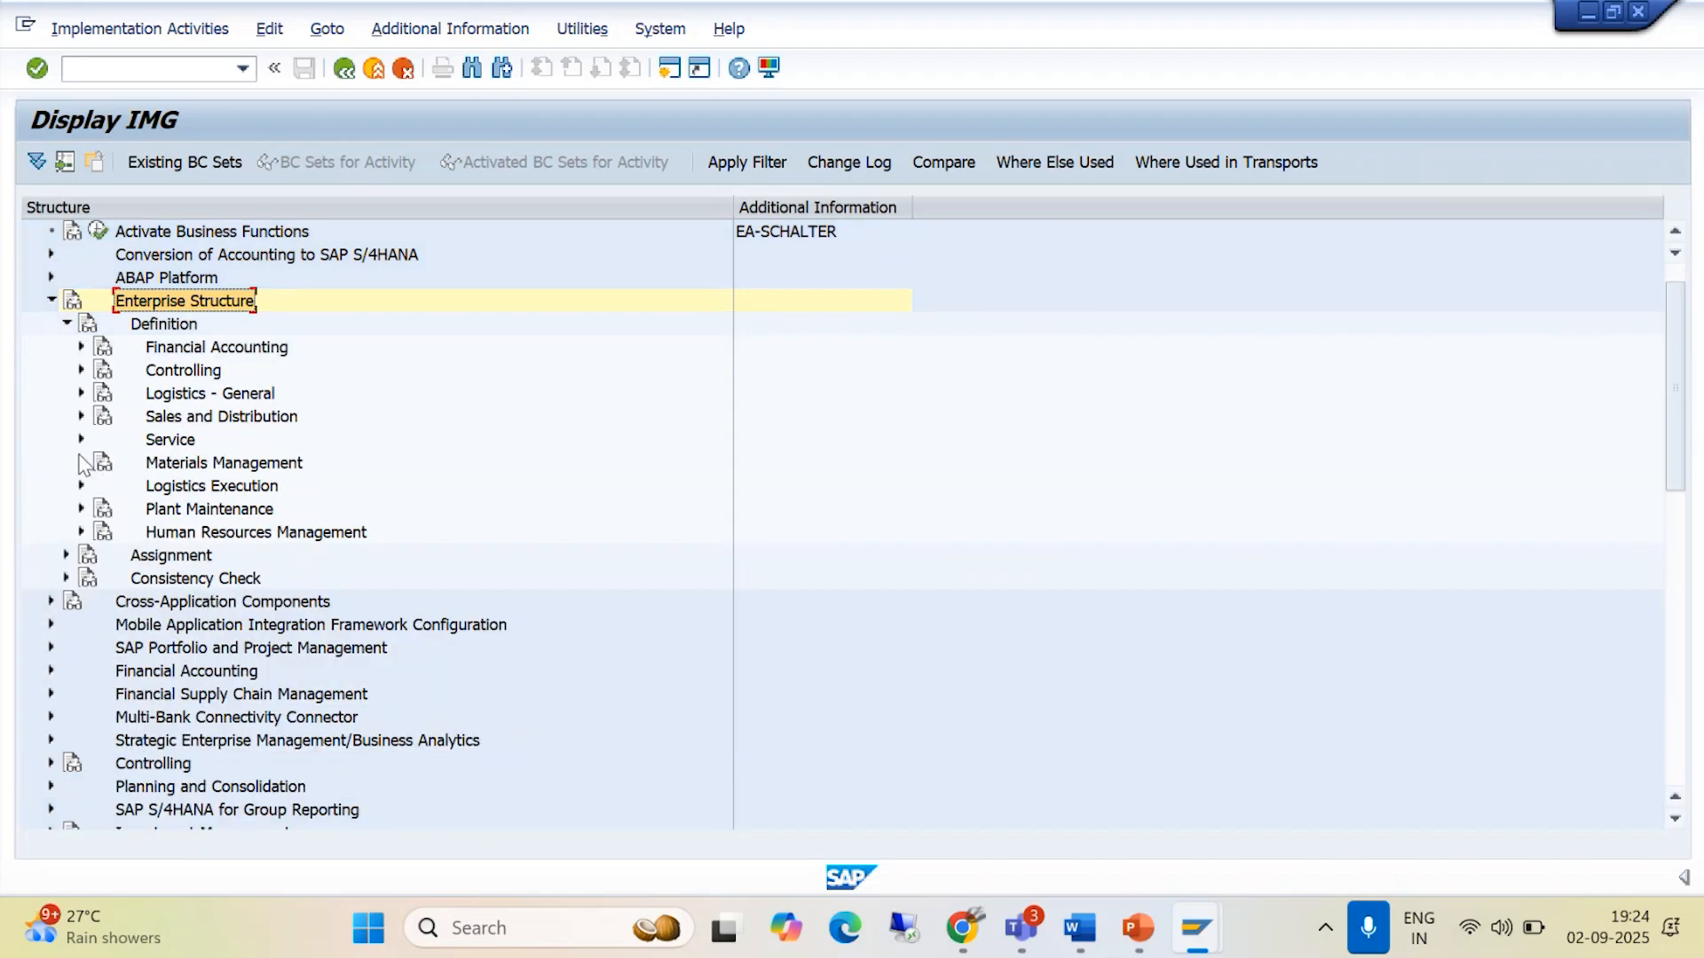
click(67, 325)
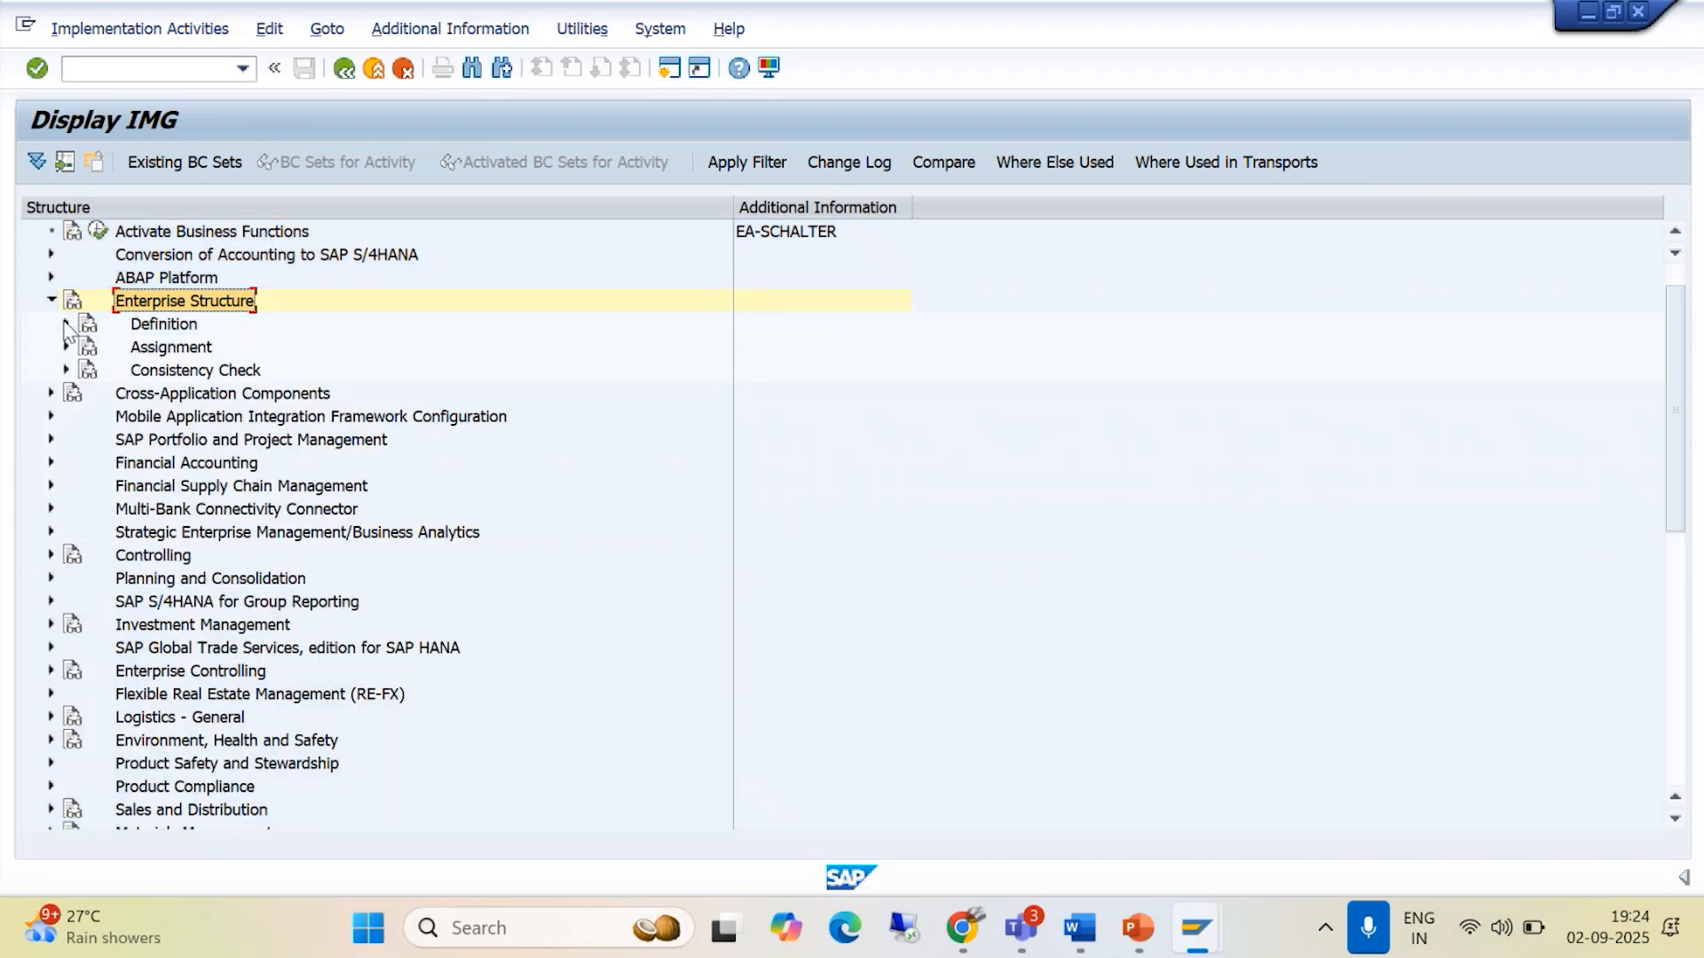
click(66, 347)
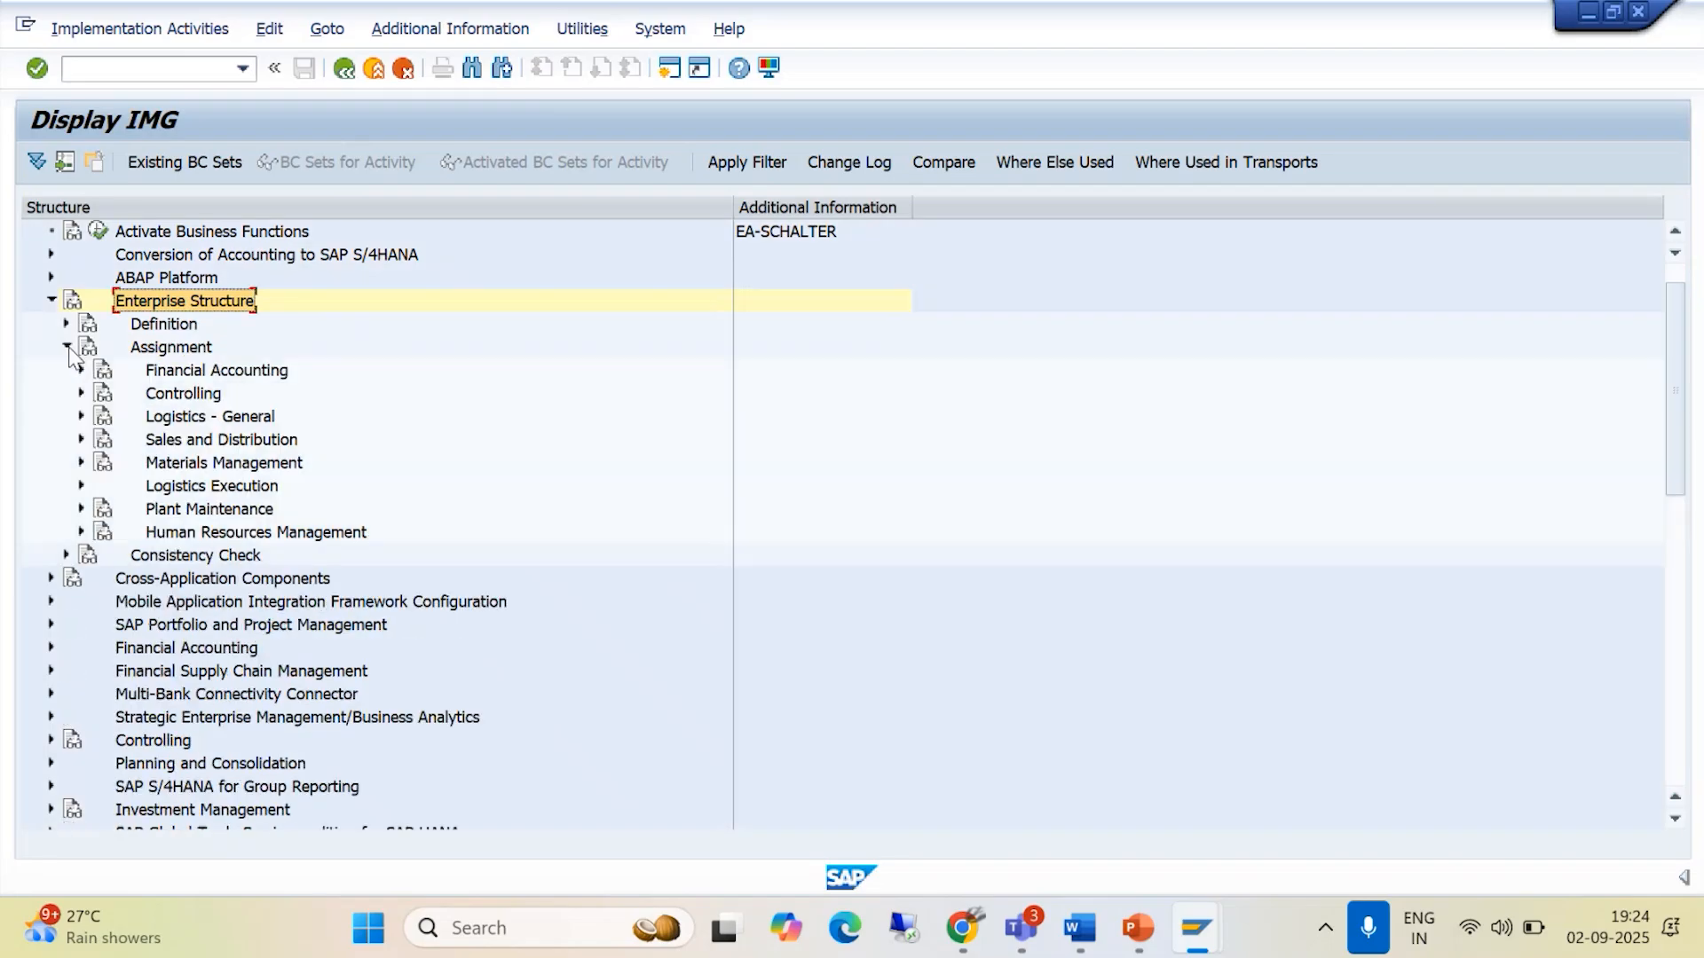
click(82, 370)
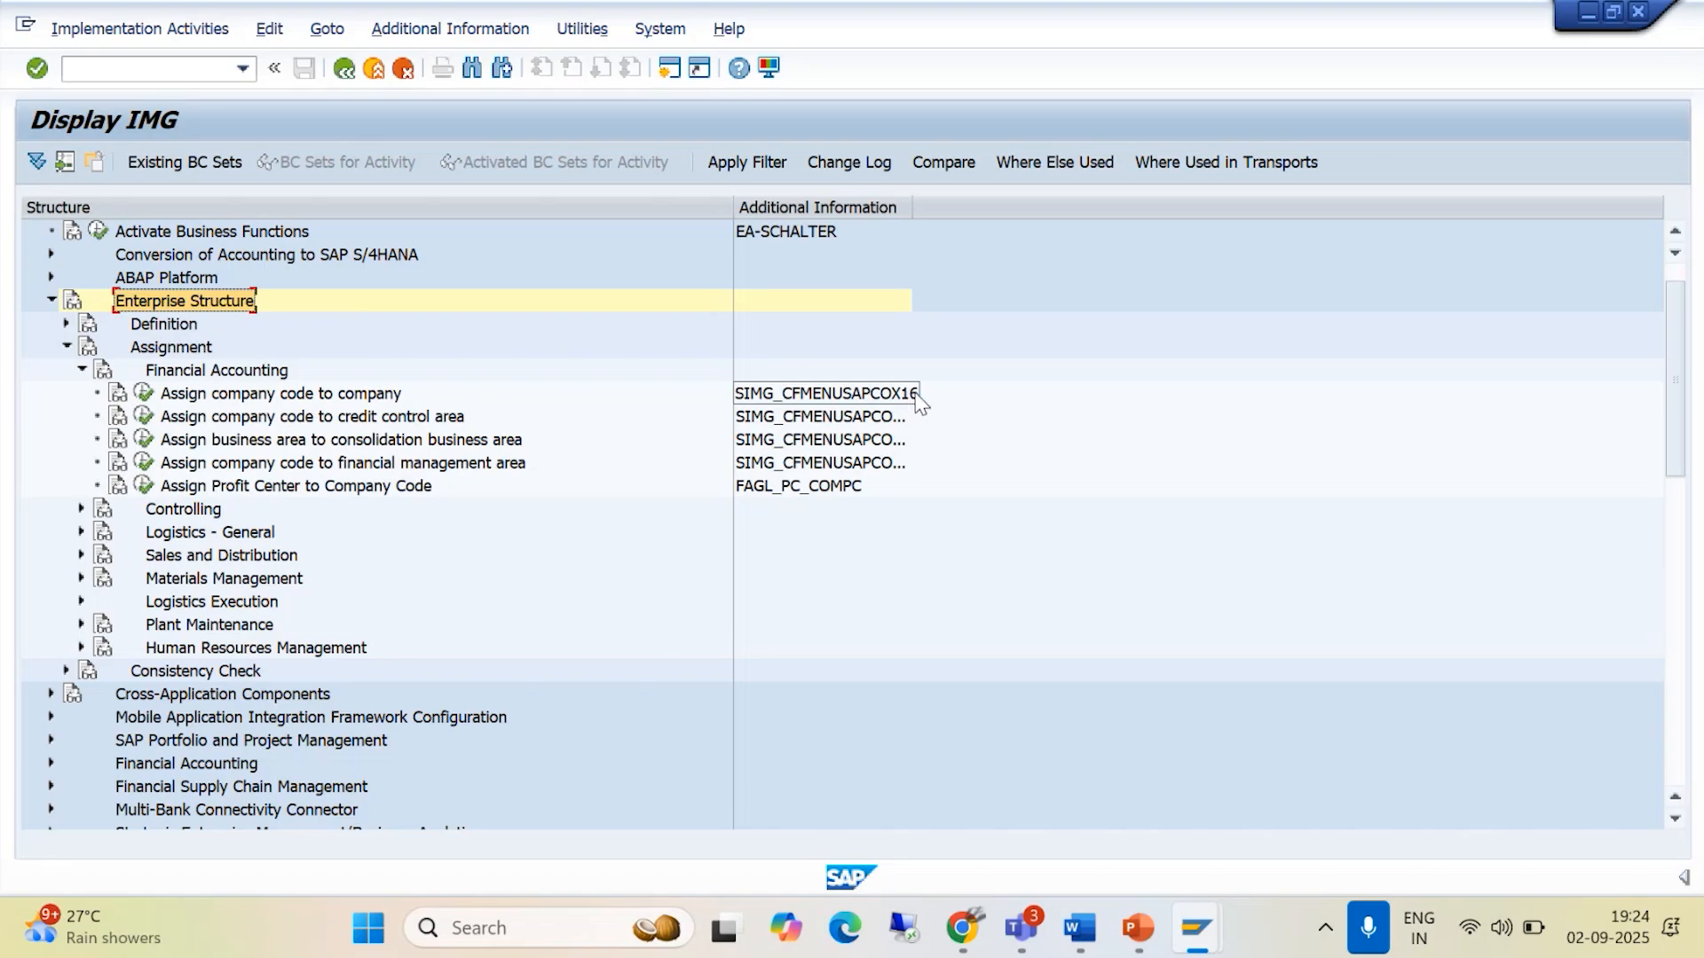
- Recheck the Word instructions, open the SAP activity Assign company code to company, and position the list on company code BAJM
key(alt+Tab)
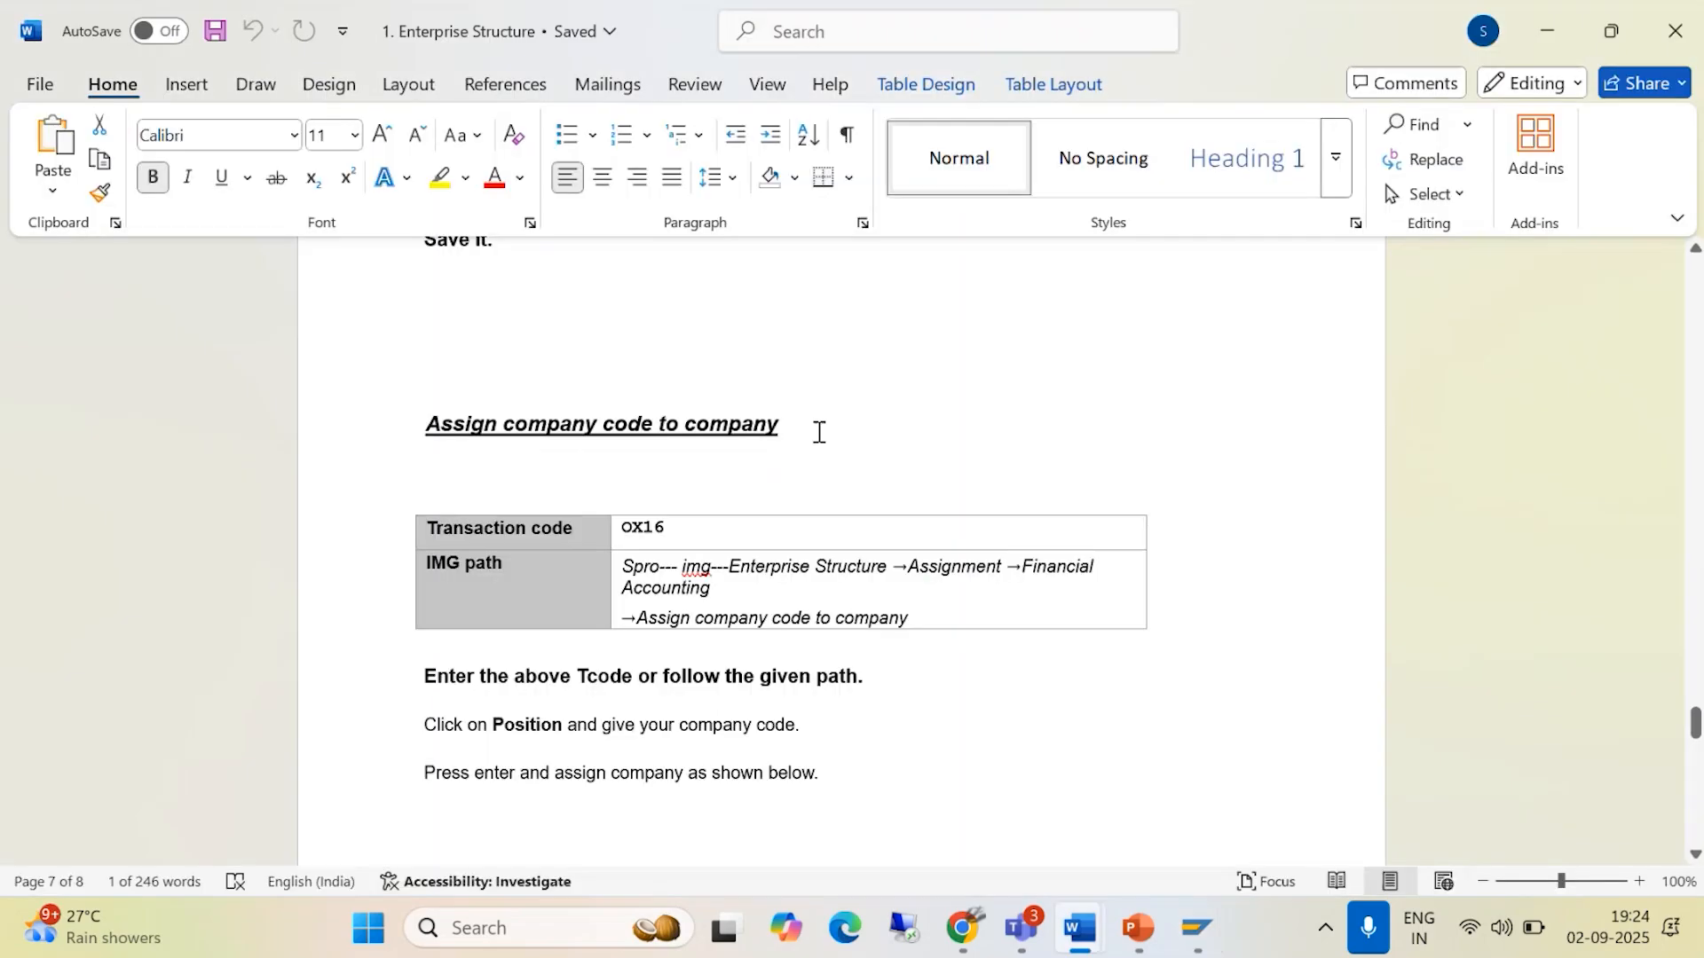
key(alt+Tab)
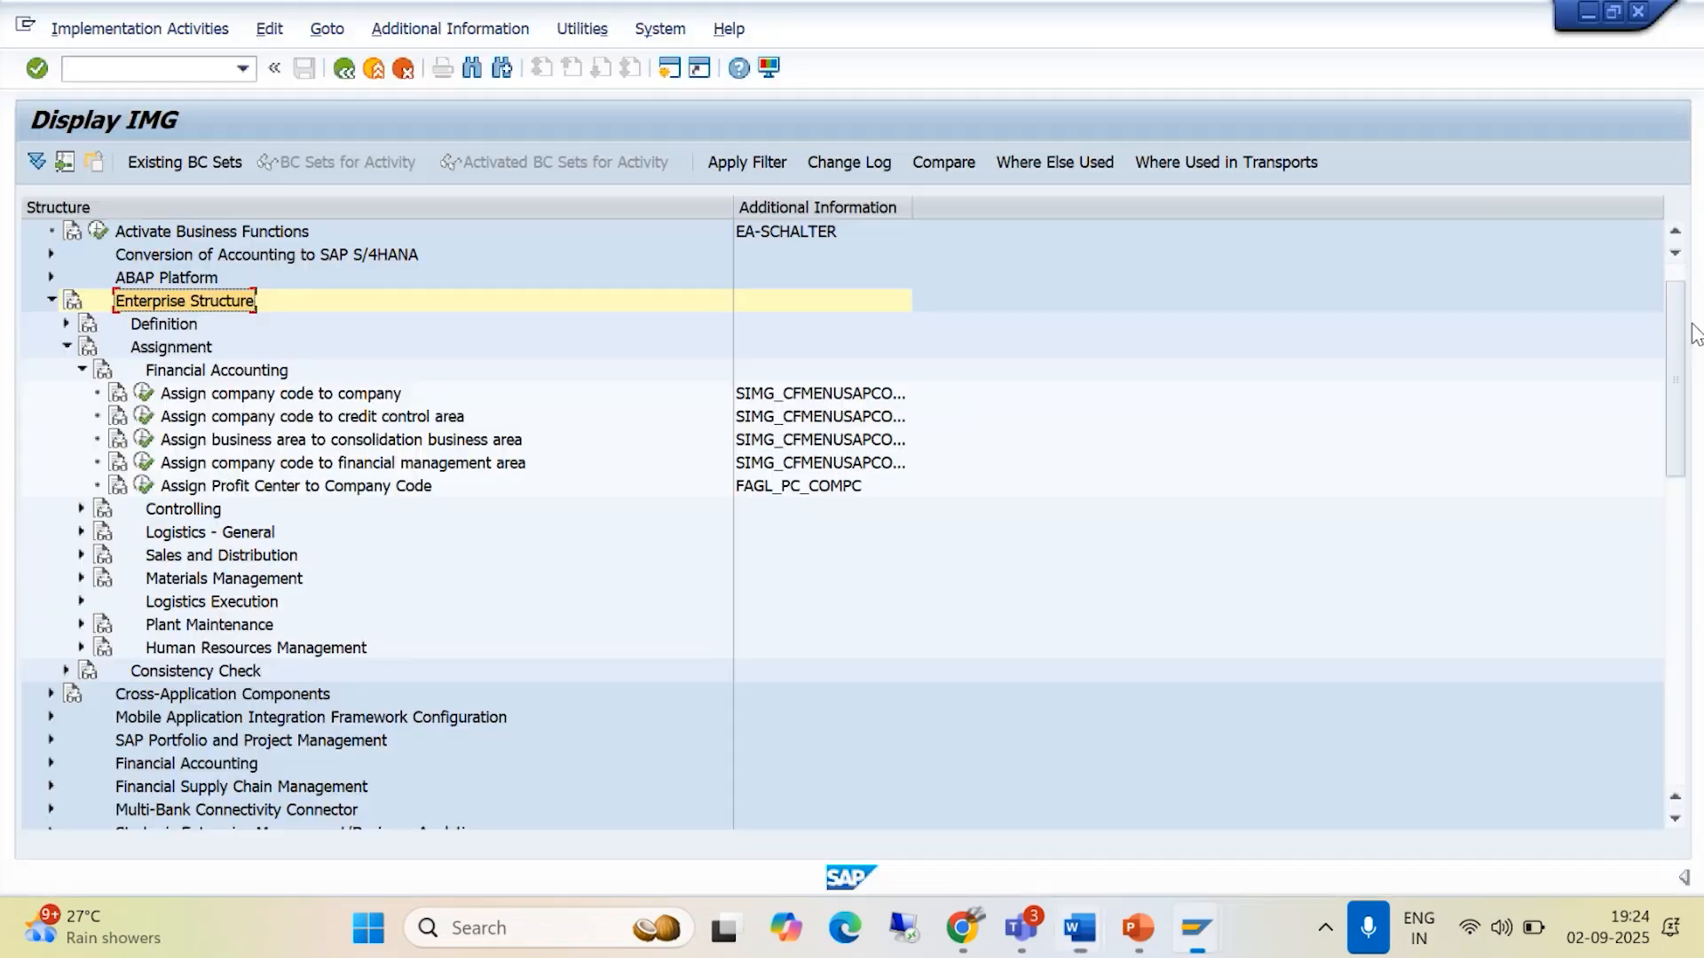
click(144, 395)
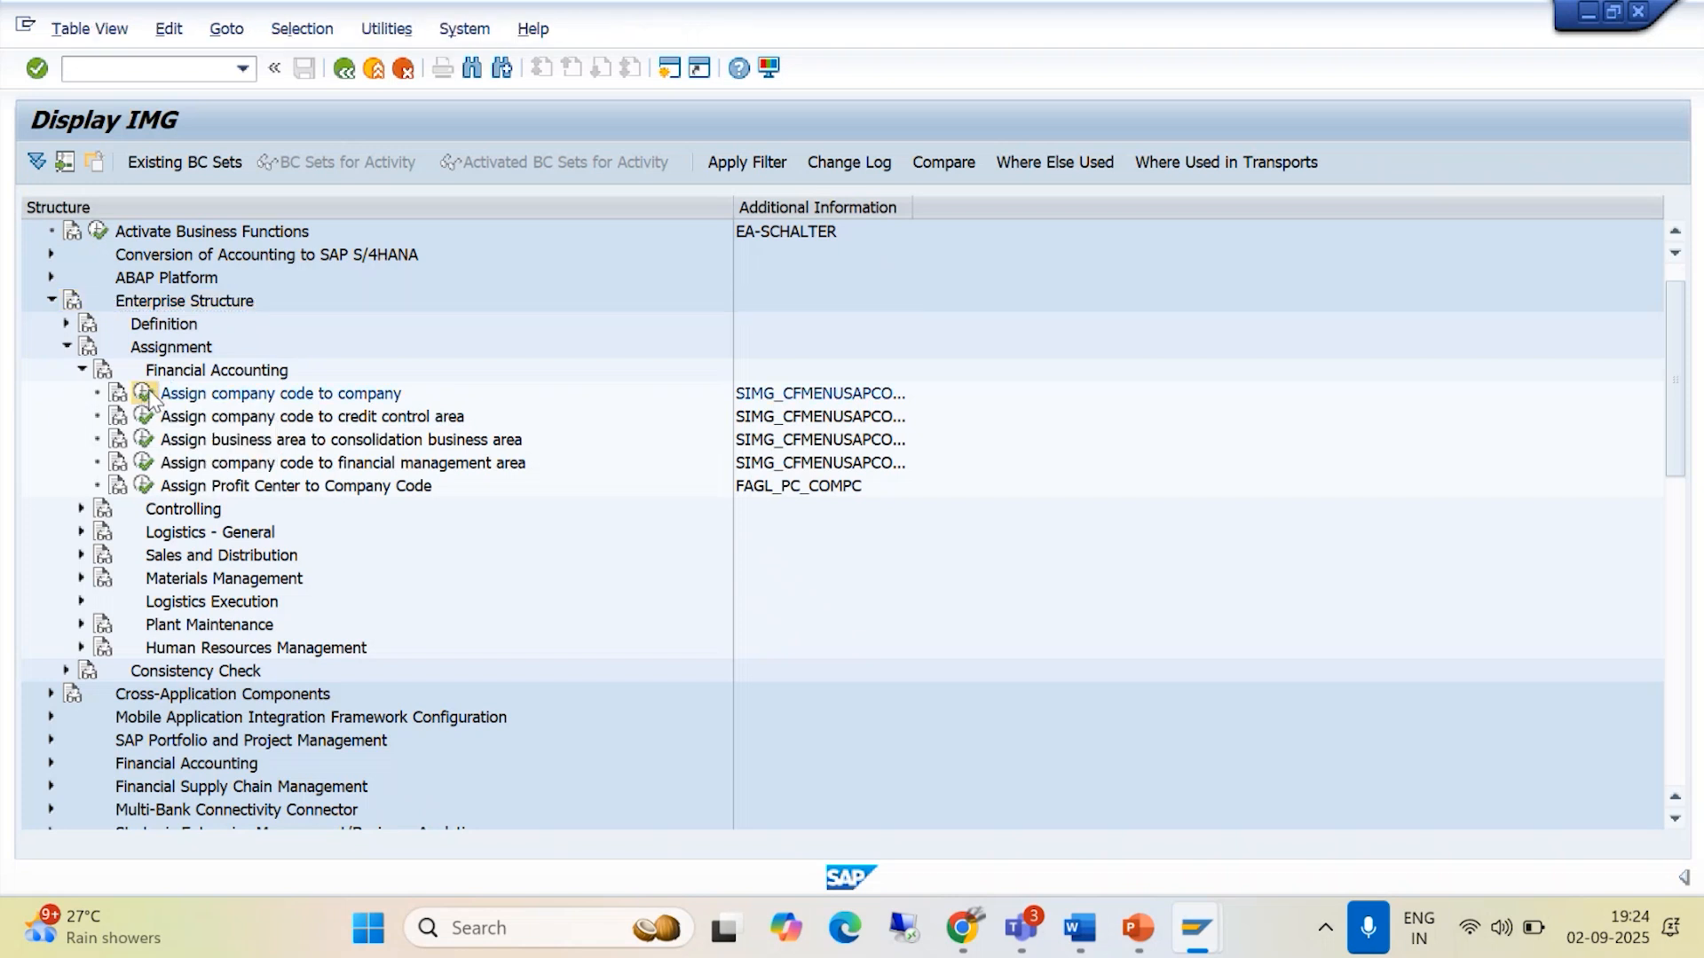
click(406, 816)
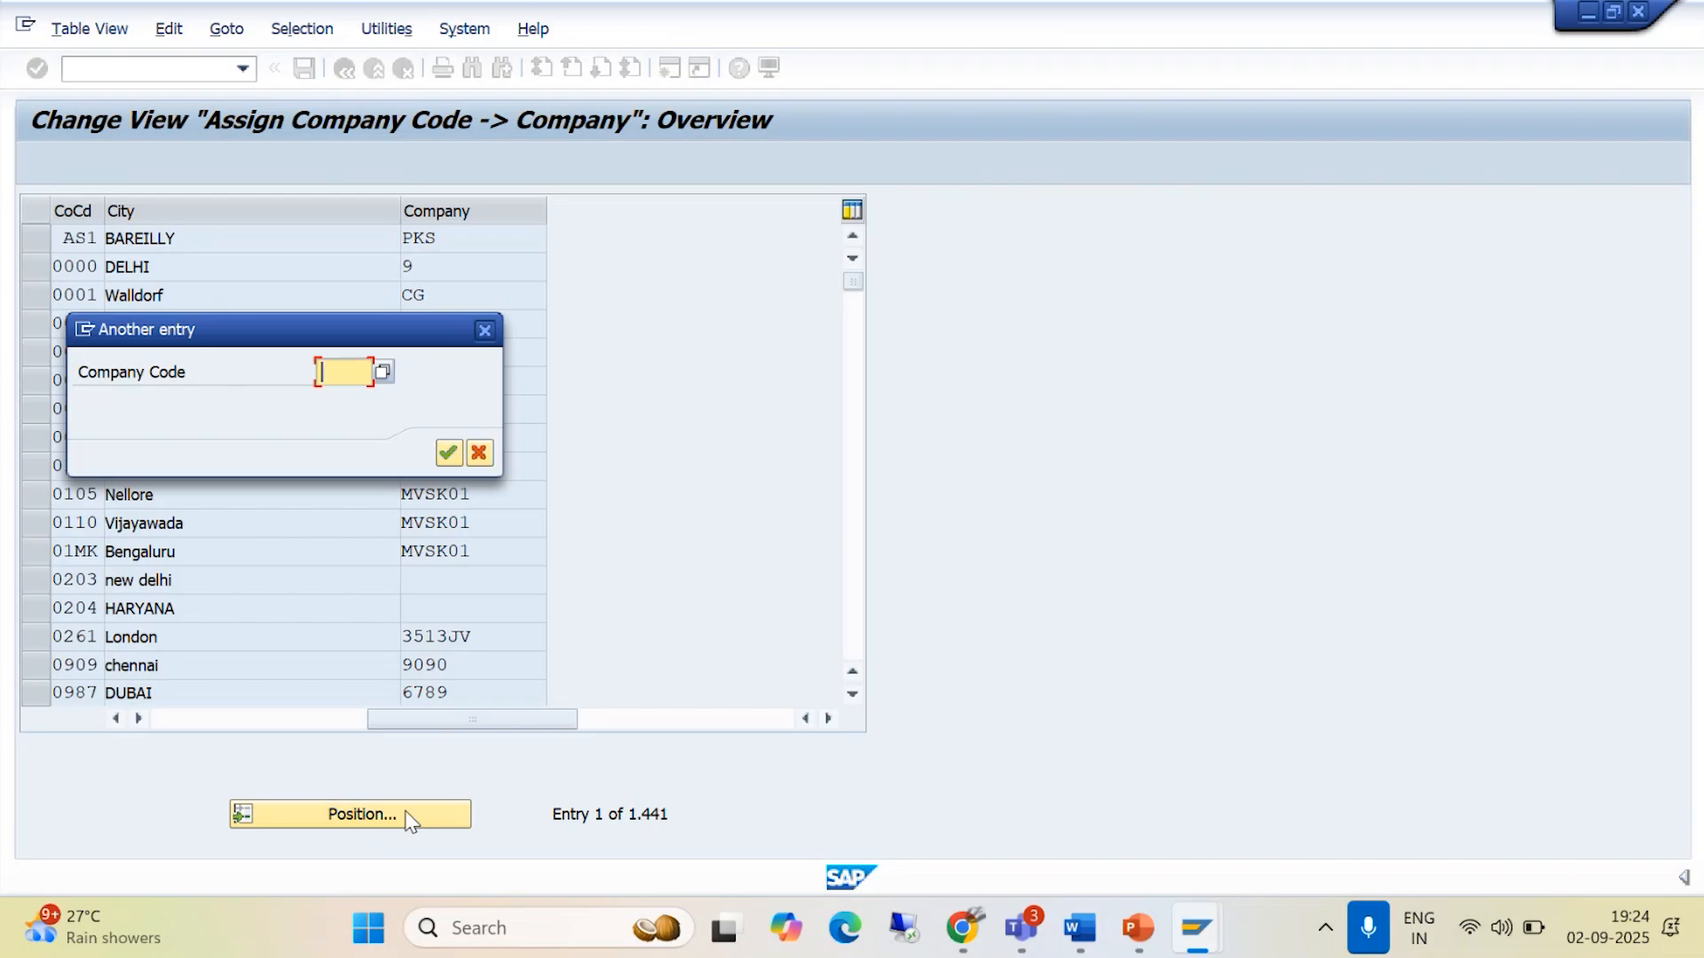
text(BAJM)
click(447, 454)
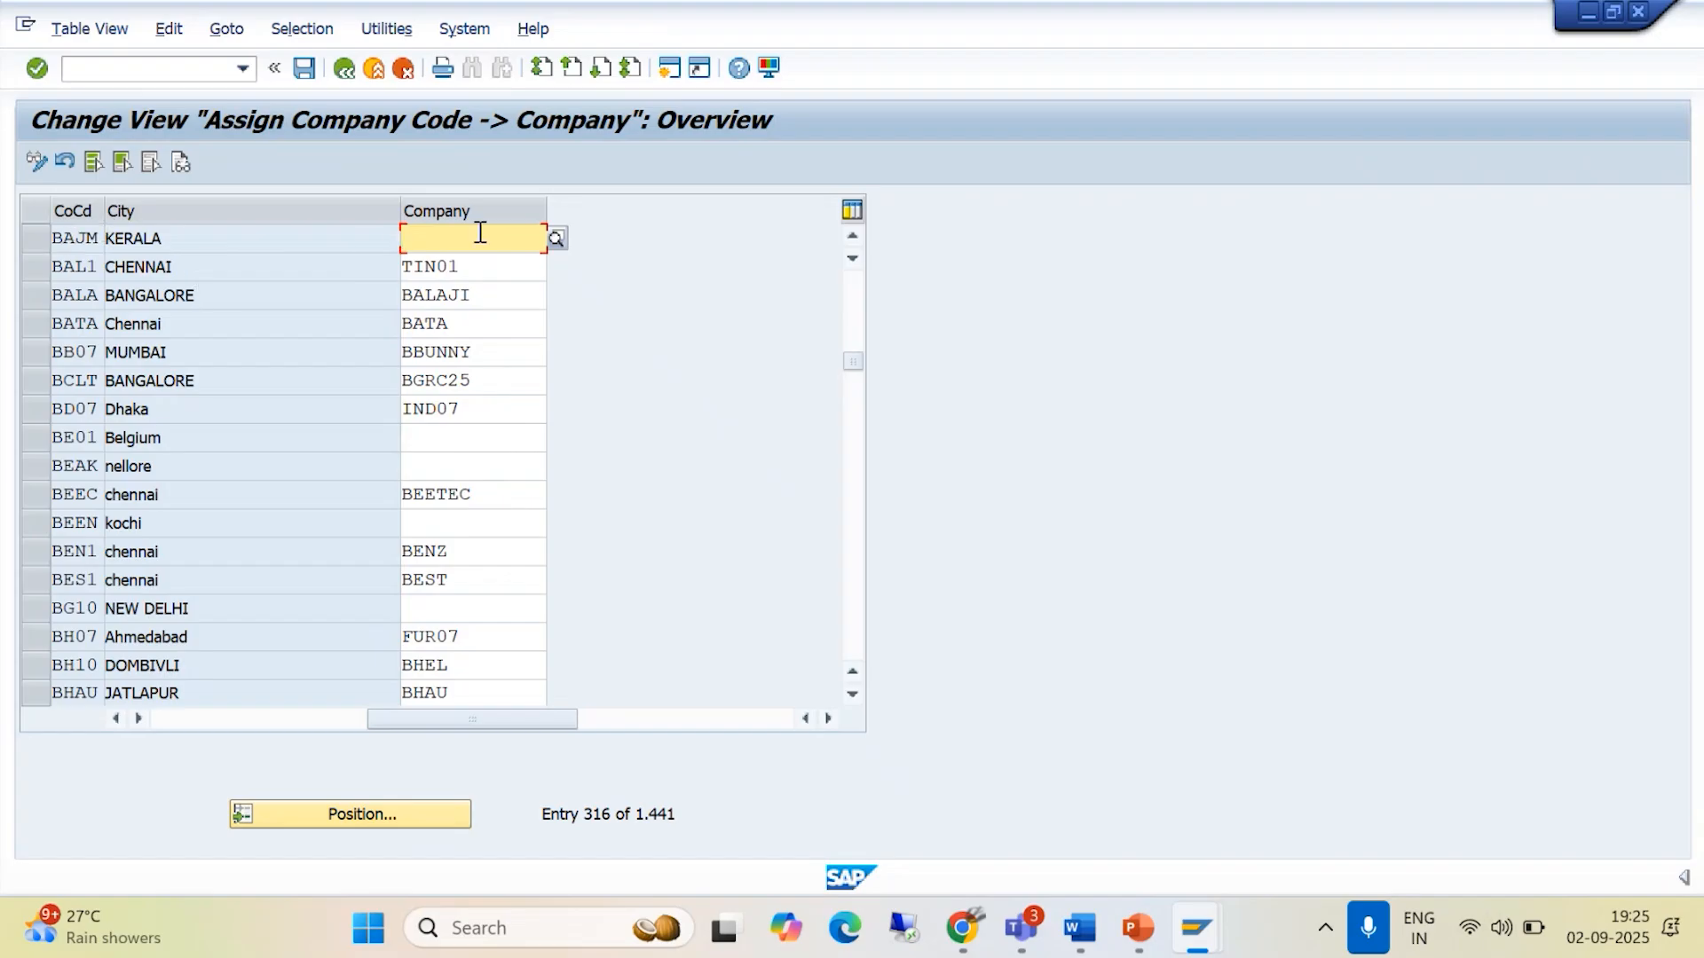
- Assign company BAJGRP to company code BAJM and save it to customizing request A4HK905462, BAJAJ GROUP OF COMPANIES
text(BA)
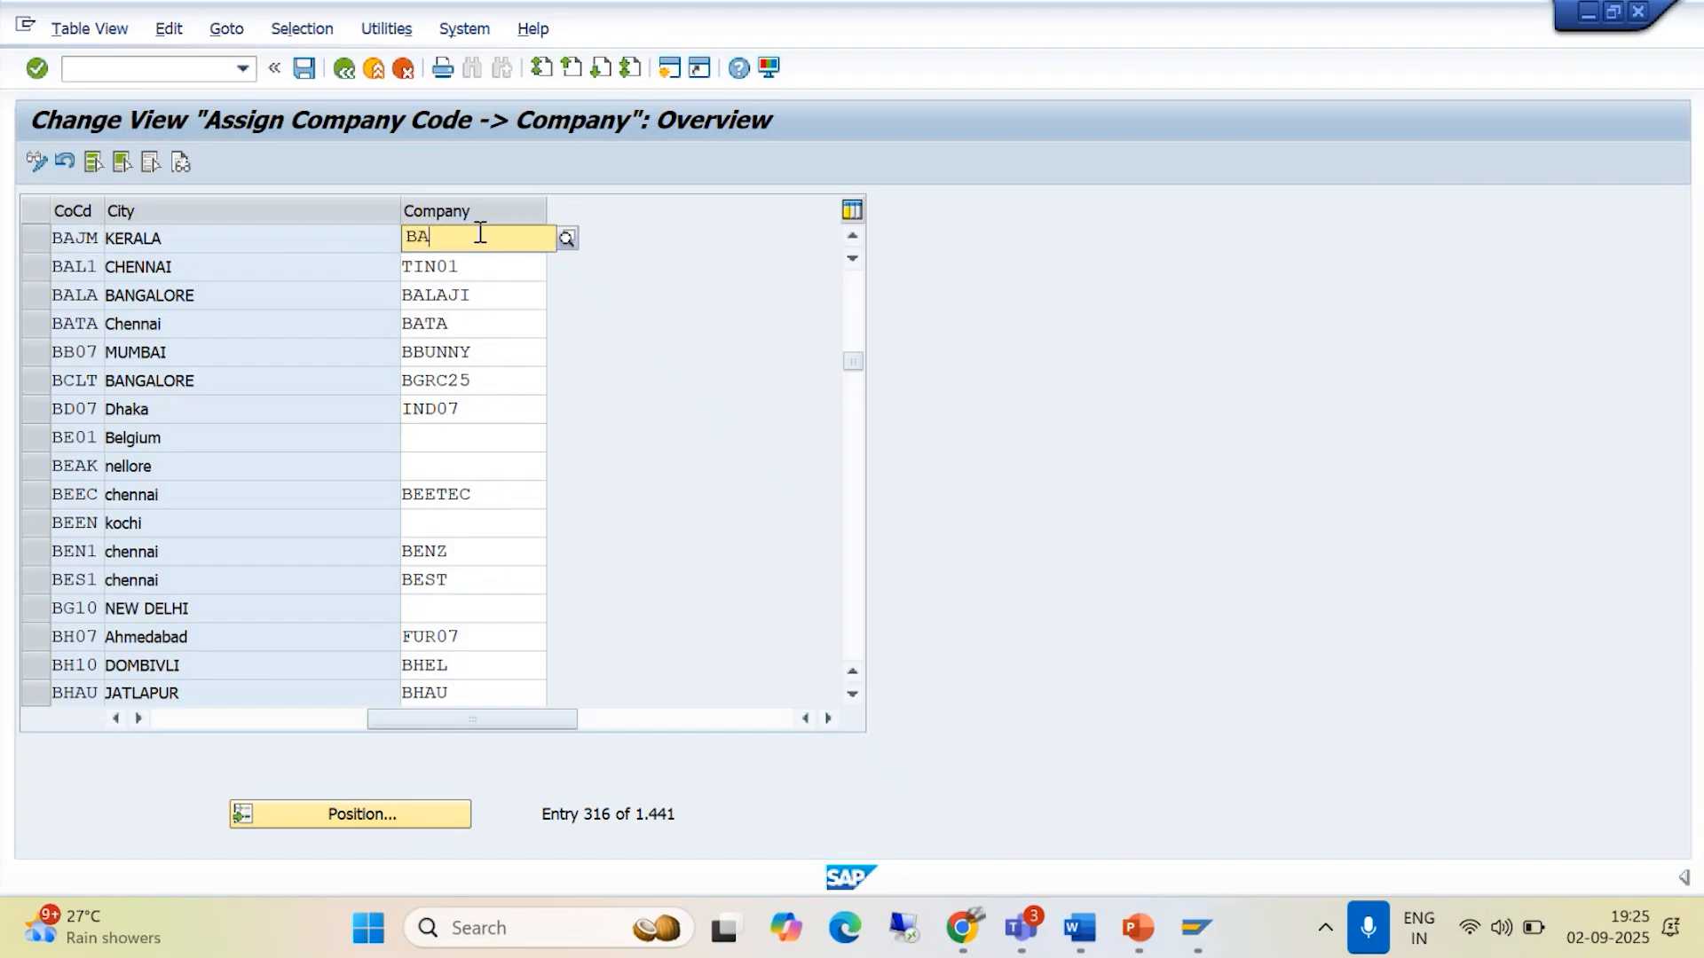
text(J)
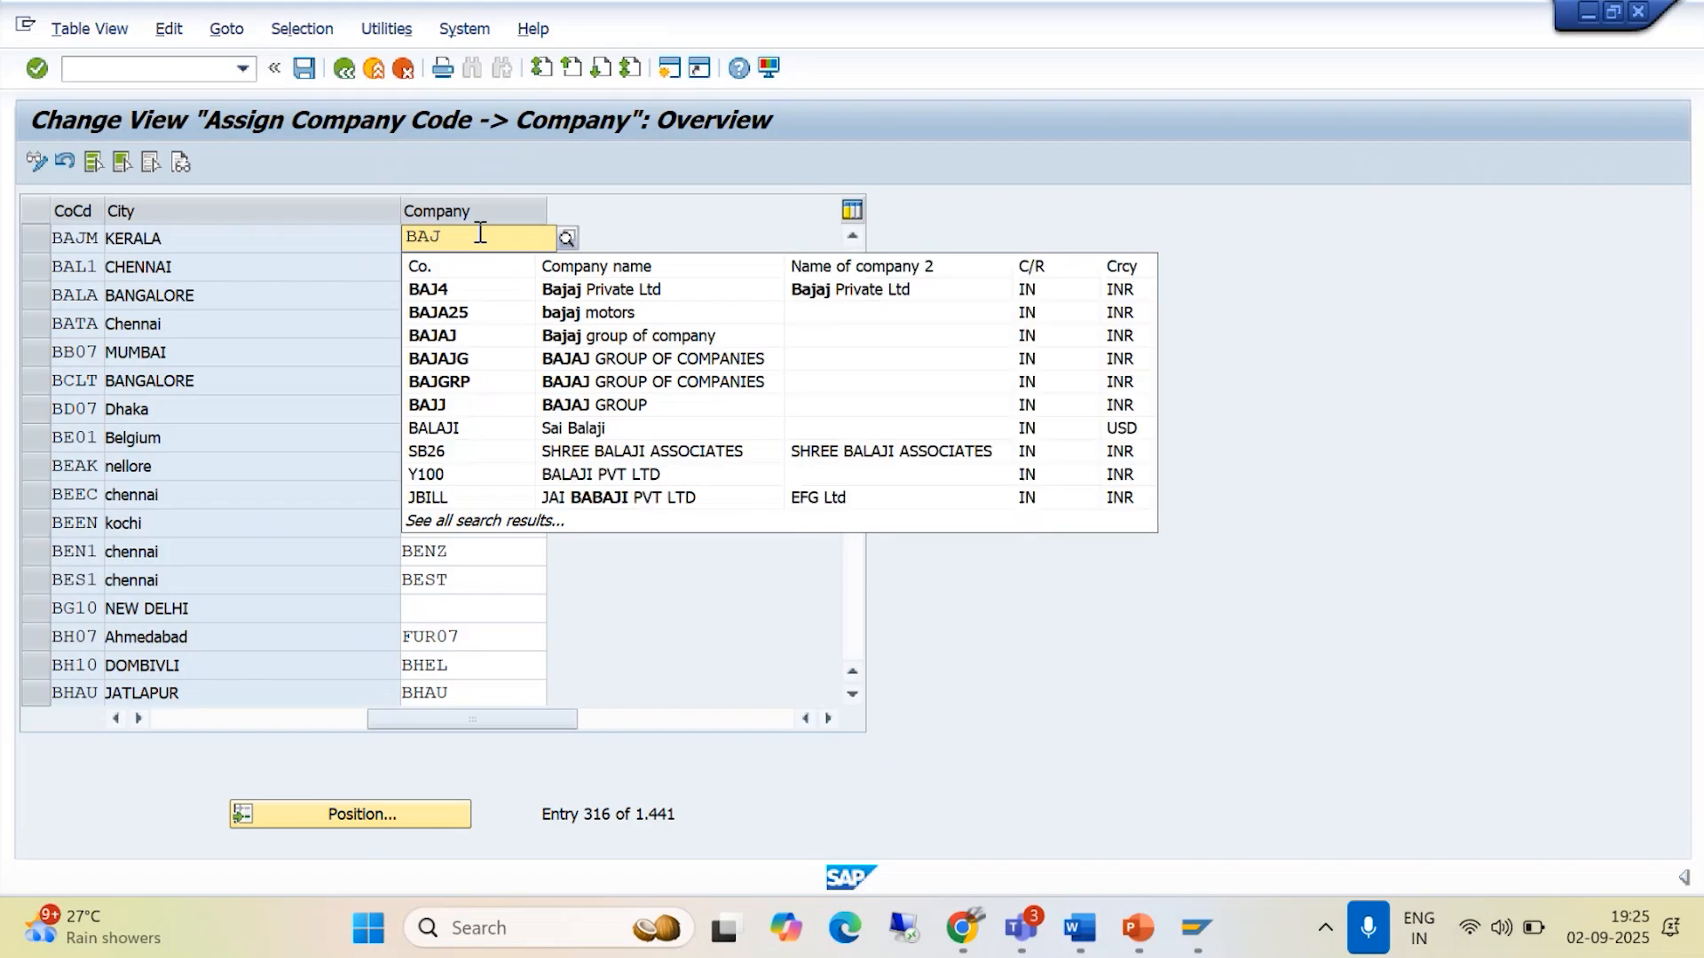
click(459, 383)
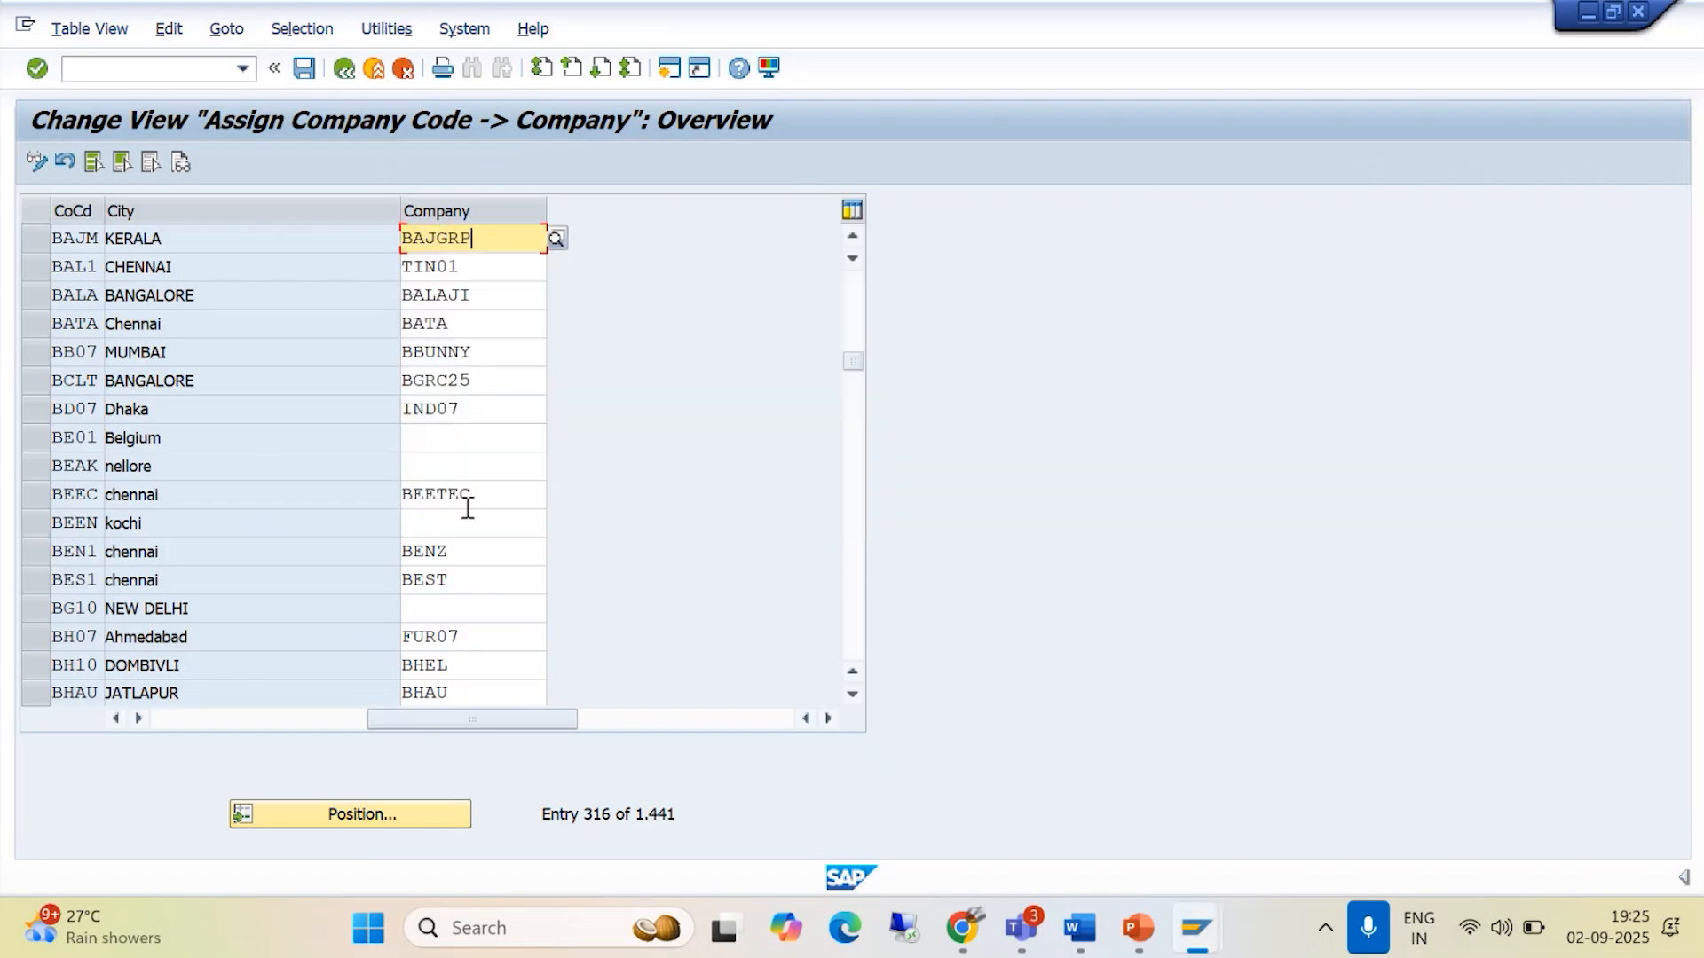
click(300, 70)
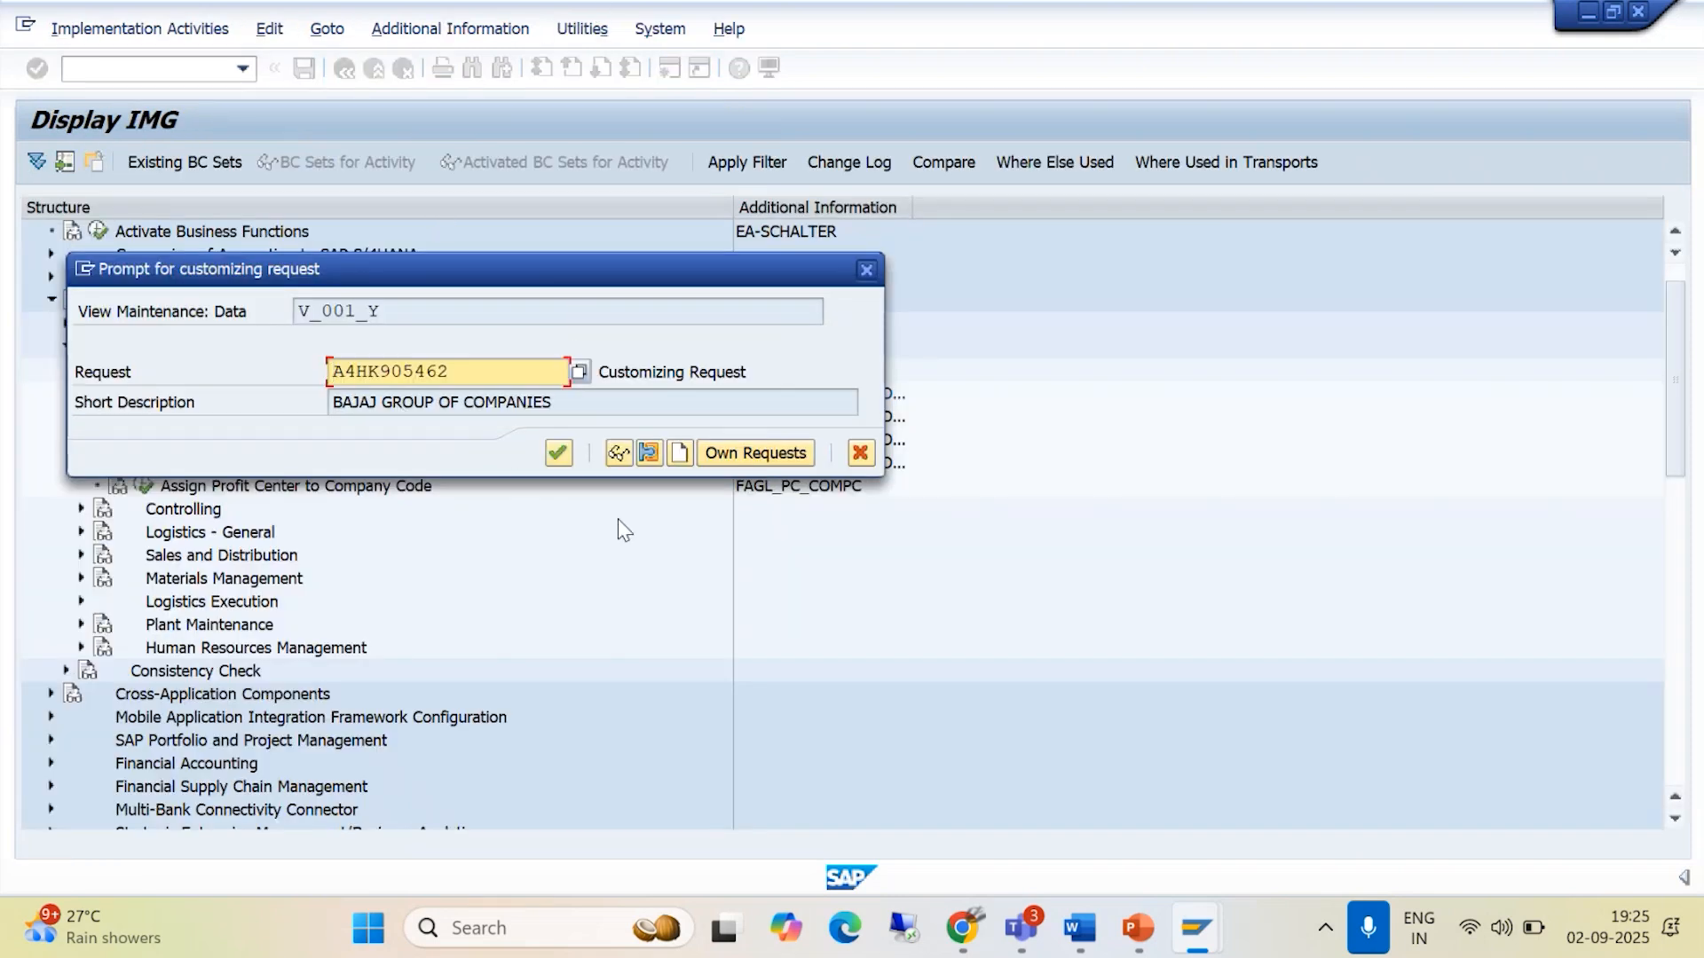
click(558, 453)
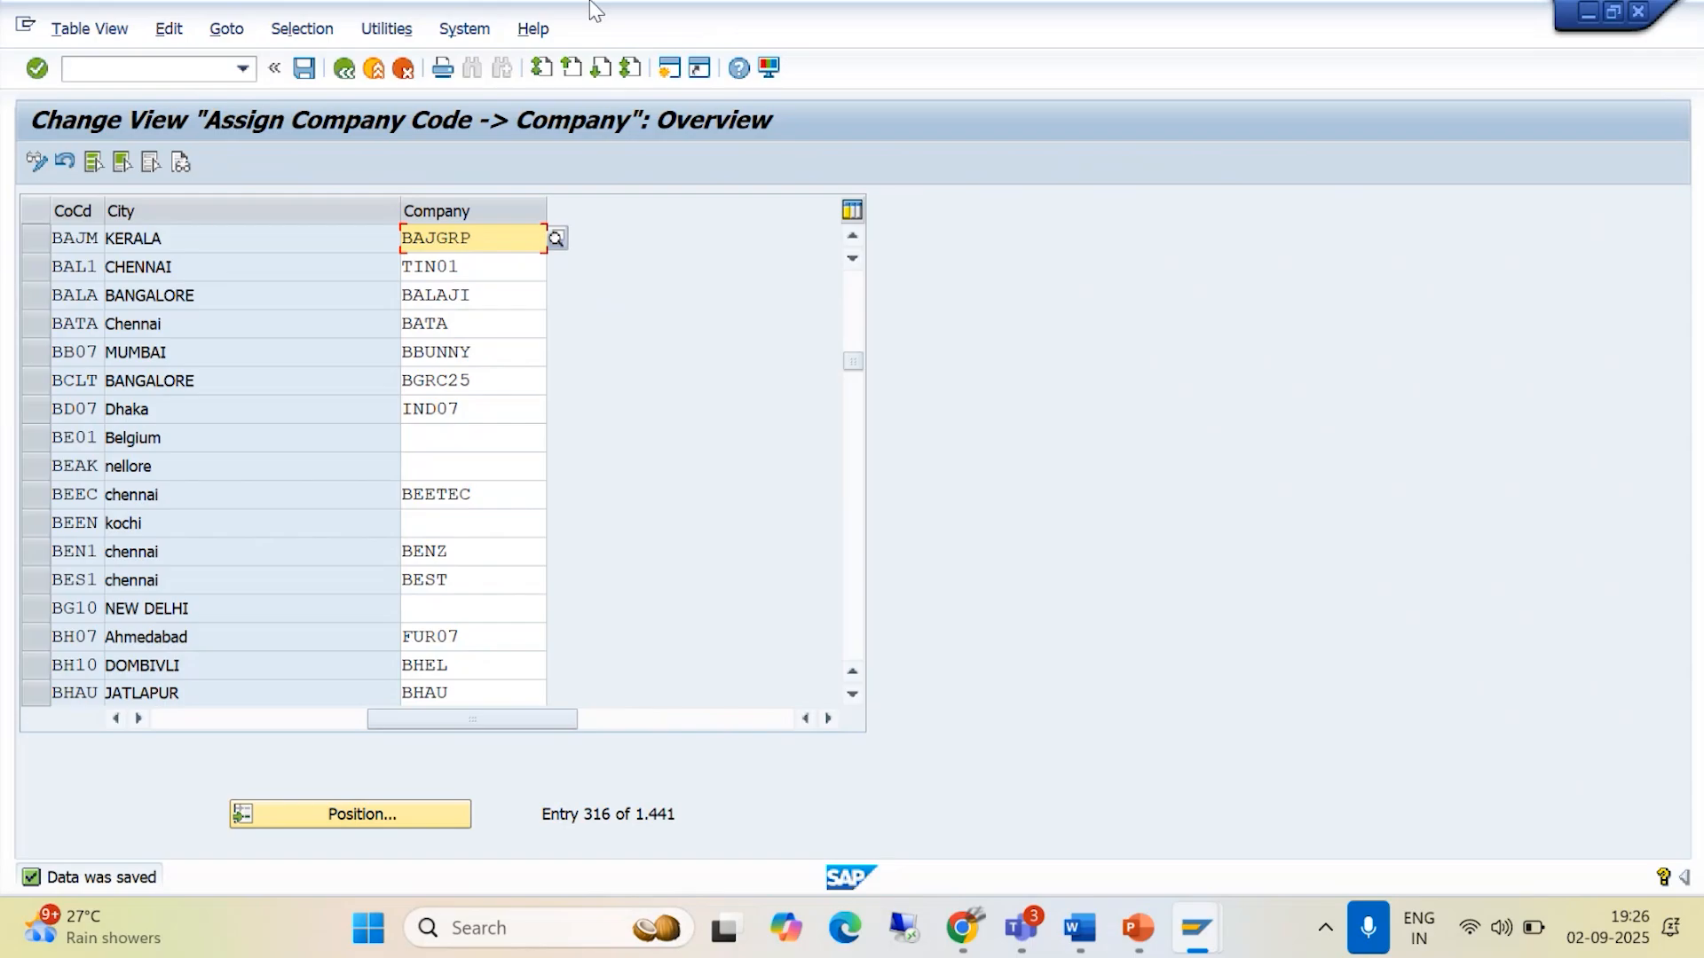
- Log off from the SAP system directly from the company assignment overview
click(105, 74)
text(/i)
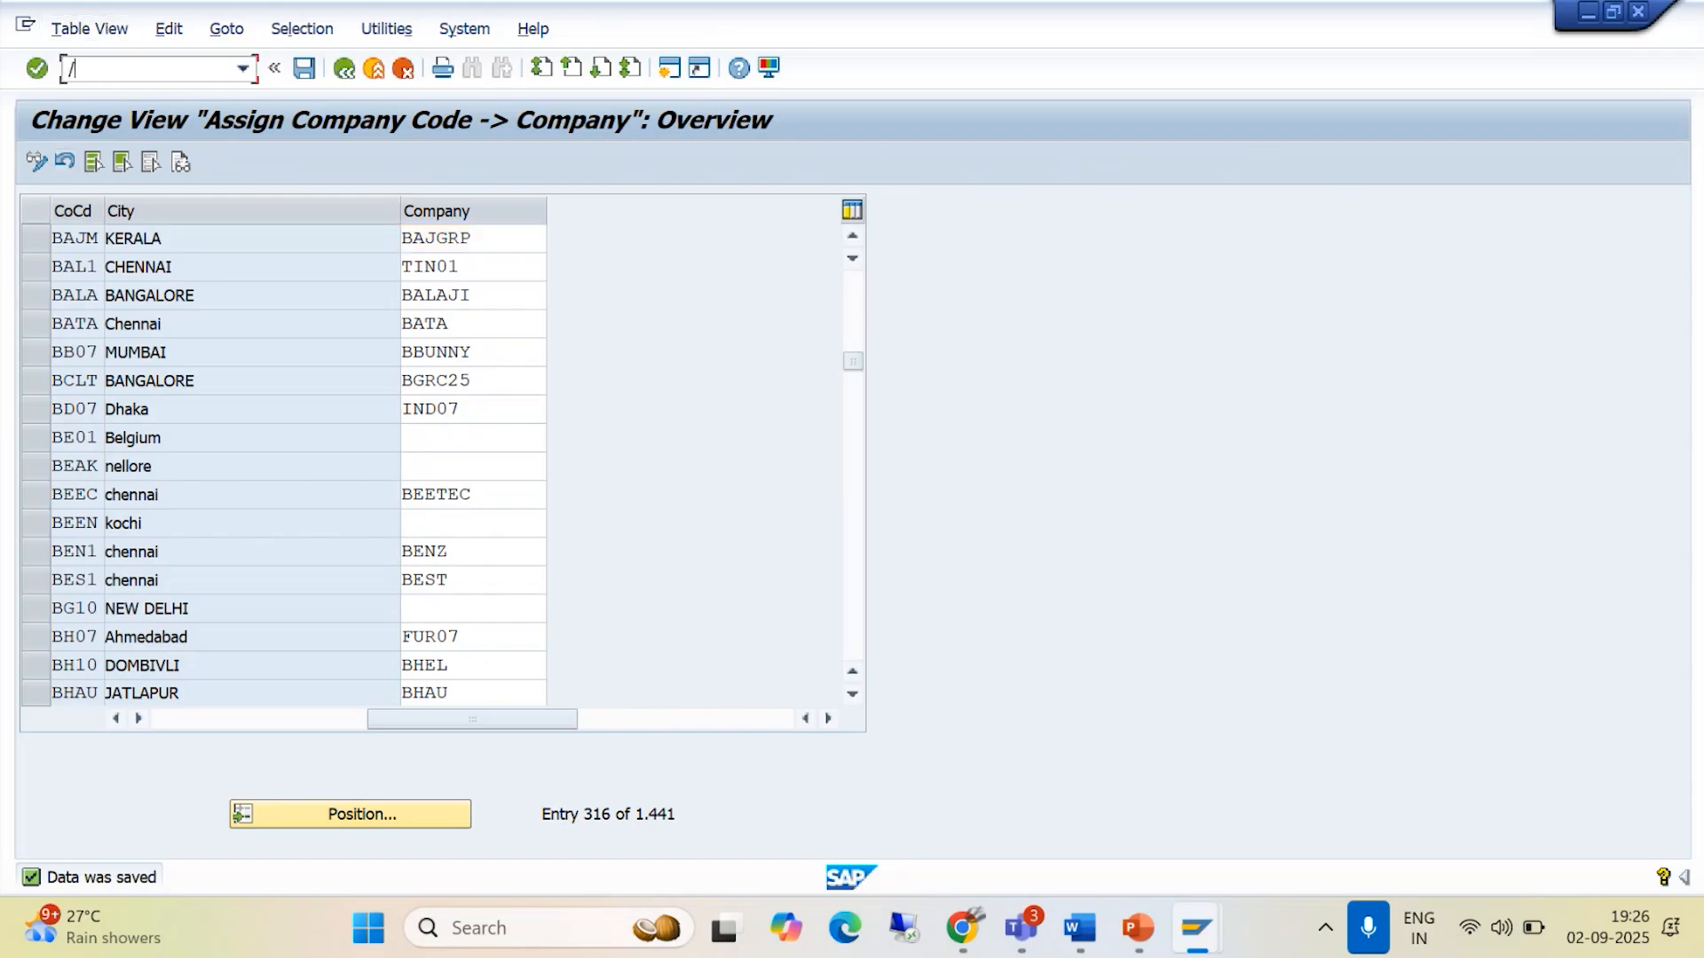
key(Return)
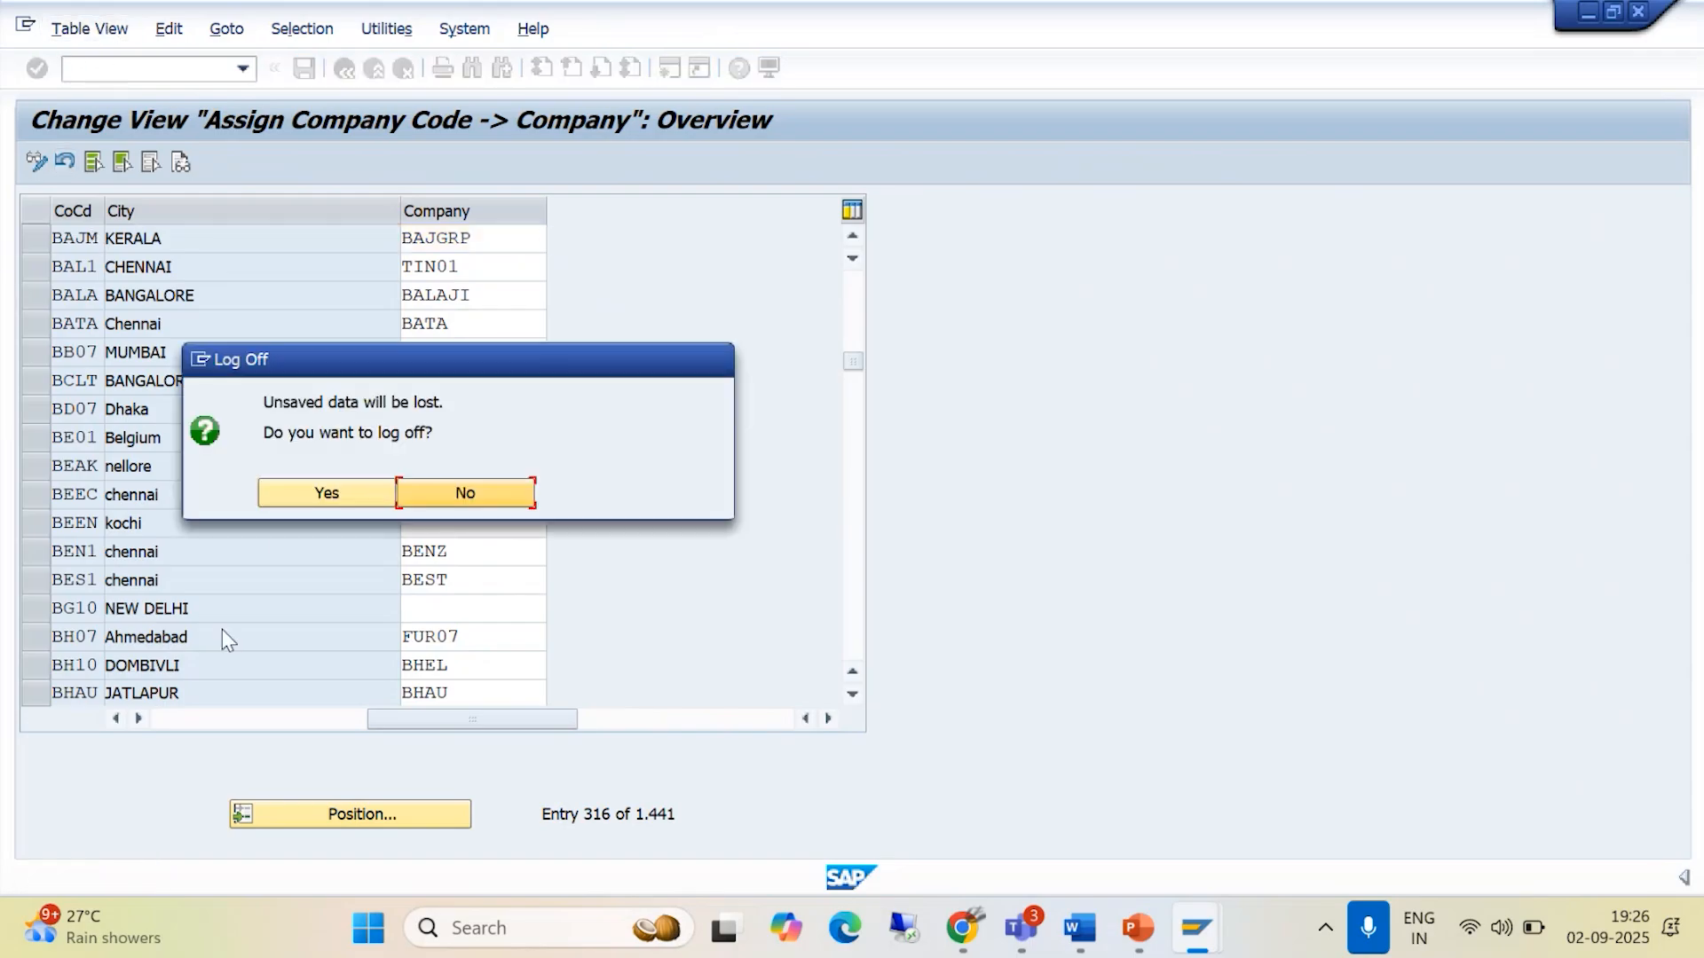
click(326, 491)
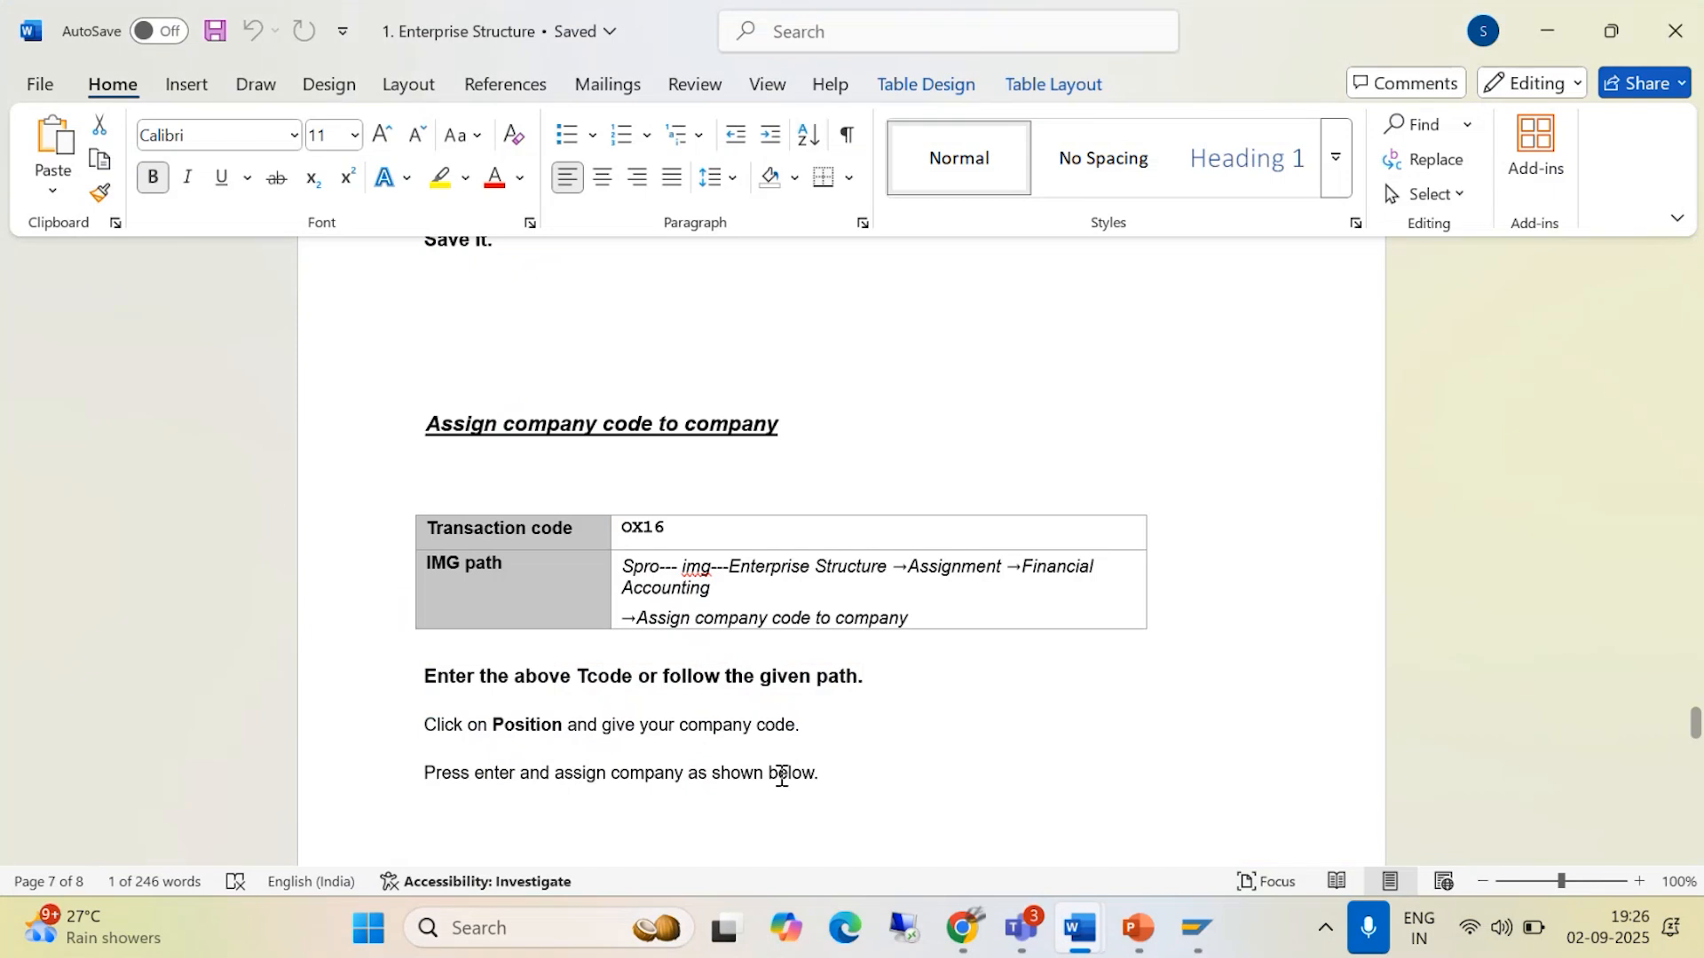
- Close the Enterprise Structure document in Word and switch to the Basic Setting presentation in PowerPoint
click(1675, 32)
click(959, 183)
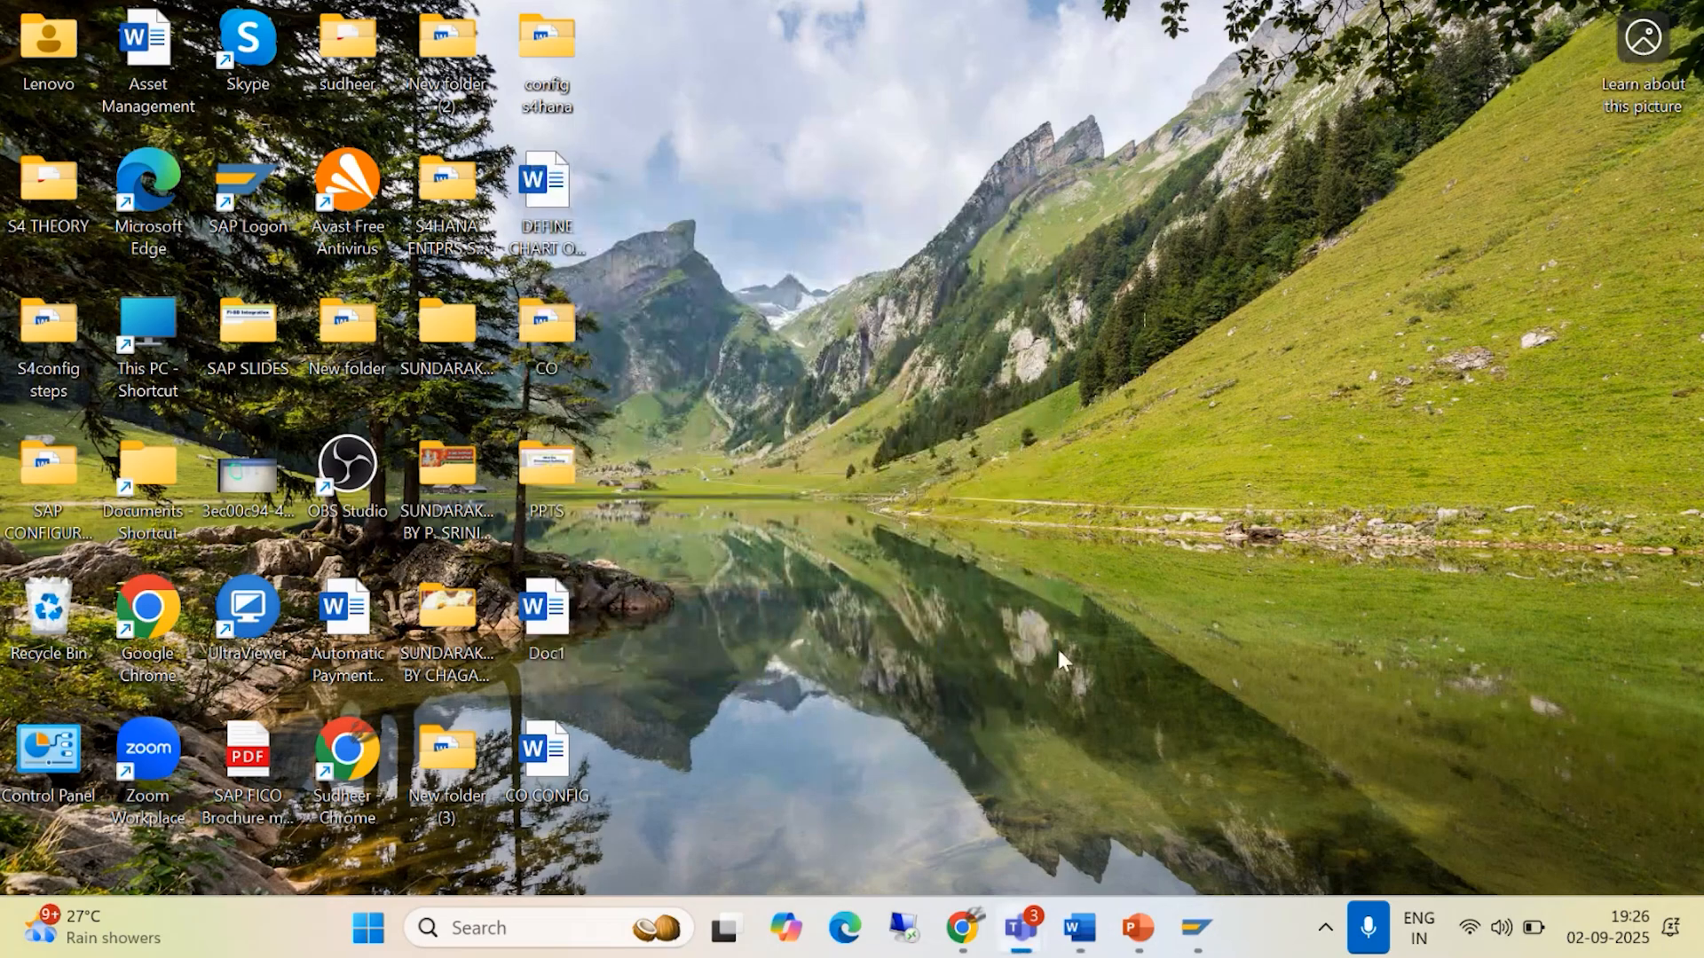
click(1144, 929)
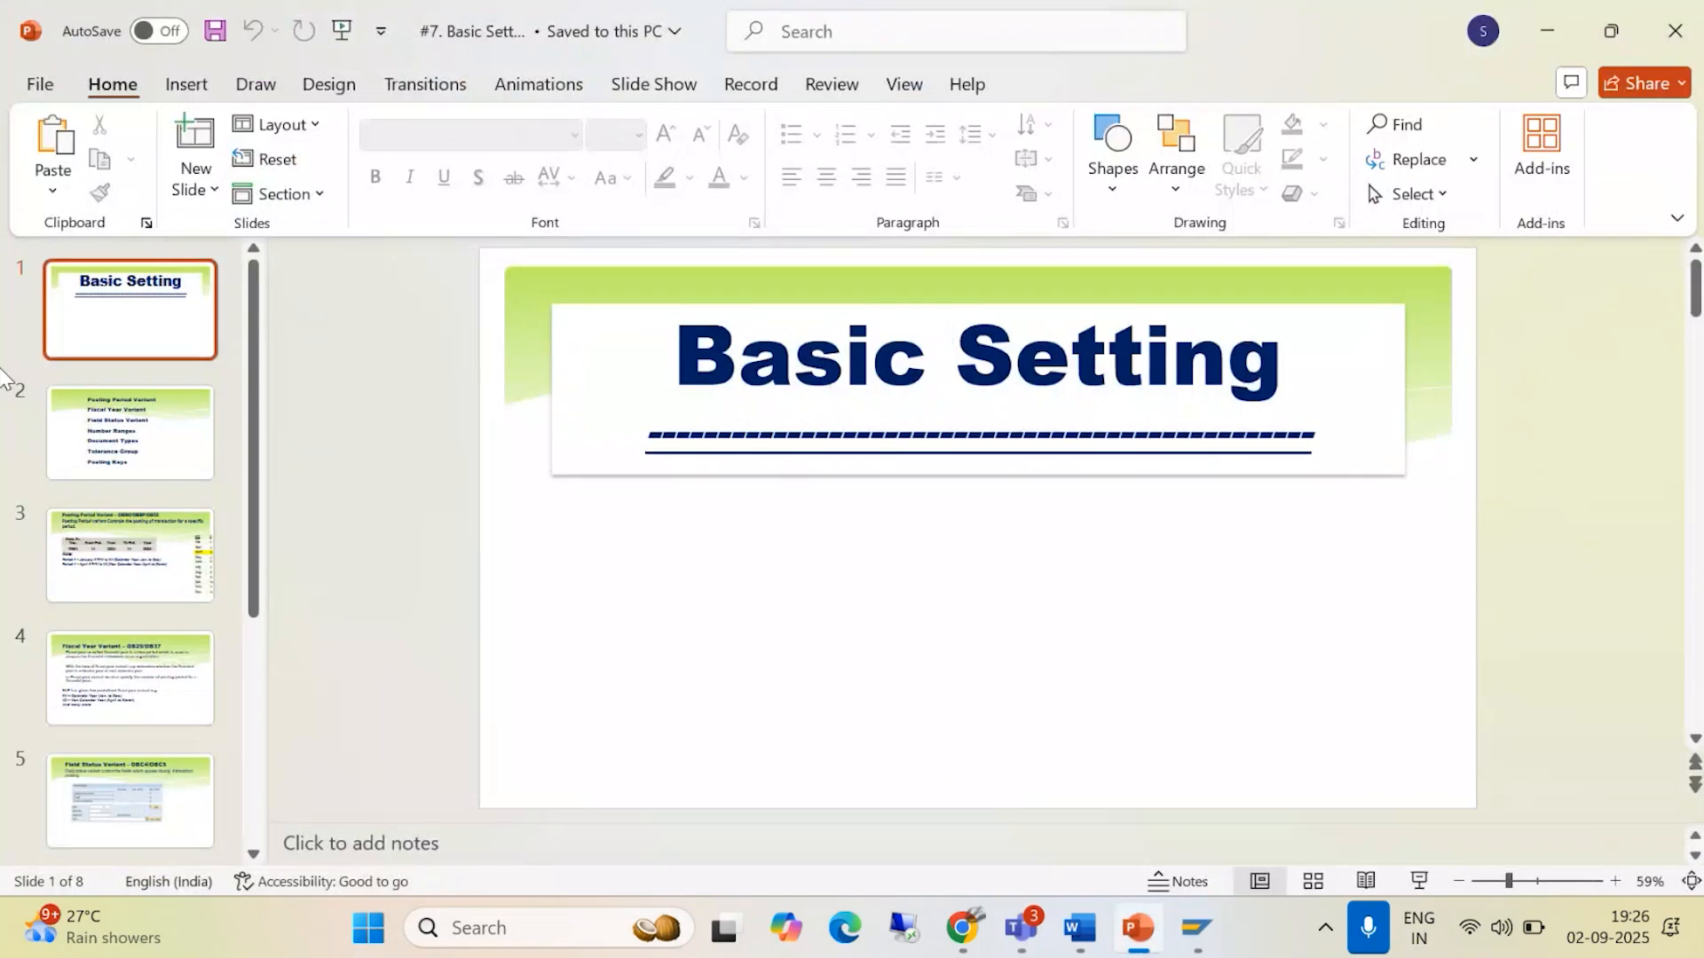